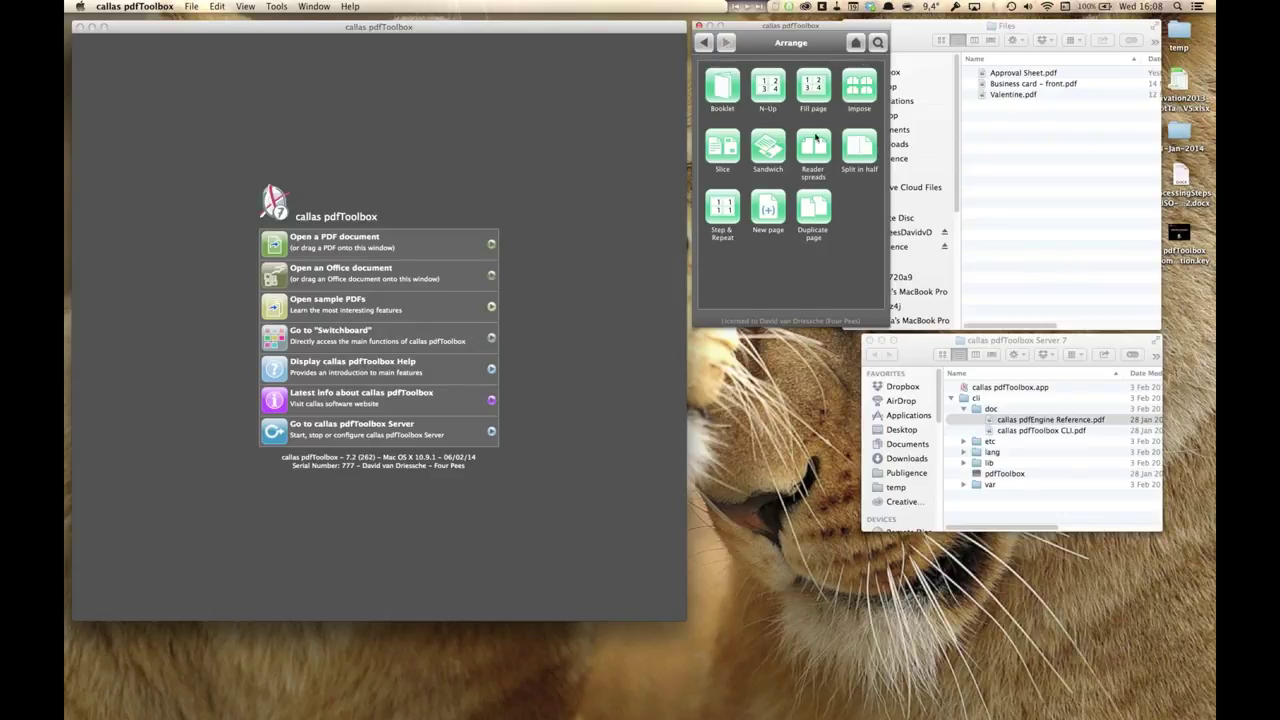
Open Business card - front.pdf and step and repeat it 2 across by 4 down on A4, 5 mm apart, with cut marks.
{"action": "left_click", "coordinate": [1009, 167]}
{"action": "left_click_drag", "start_coordinate": [1015, 88], "coordinate": [590, 182]}
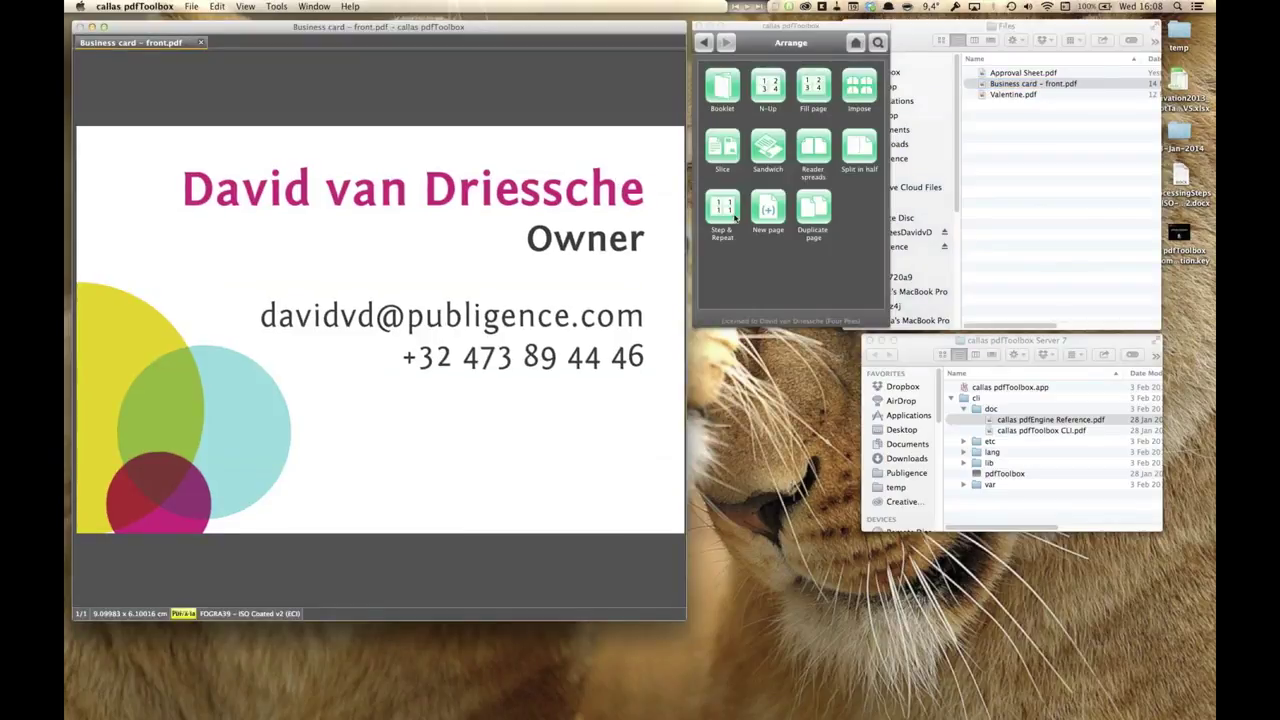
{"action": "left_click", "coordinate": [733, 217]}
{"action": "left_click", "coordinate": [735, 133]}
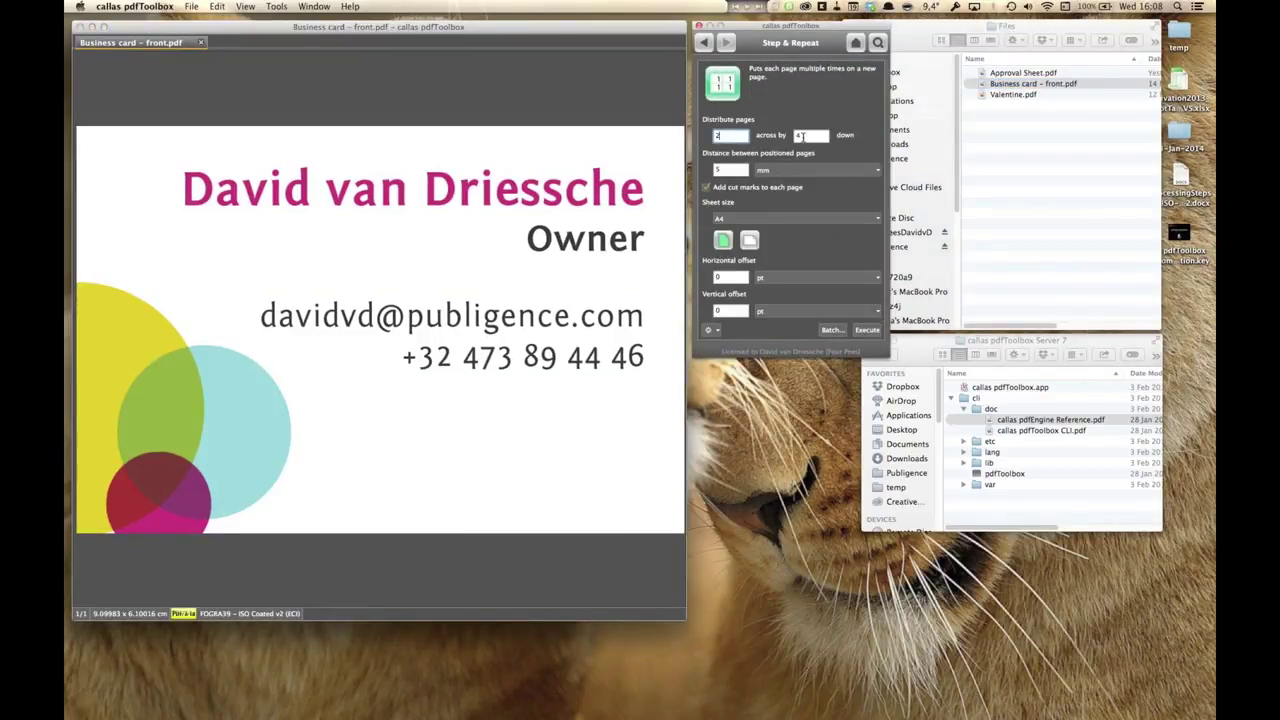
{"action": "key", "text": "Tab"}
{"action": "left_click", "coordinate": [867, 330]}
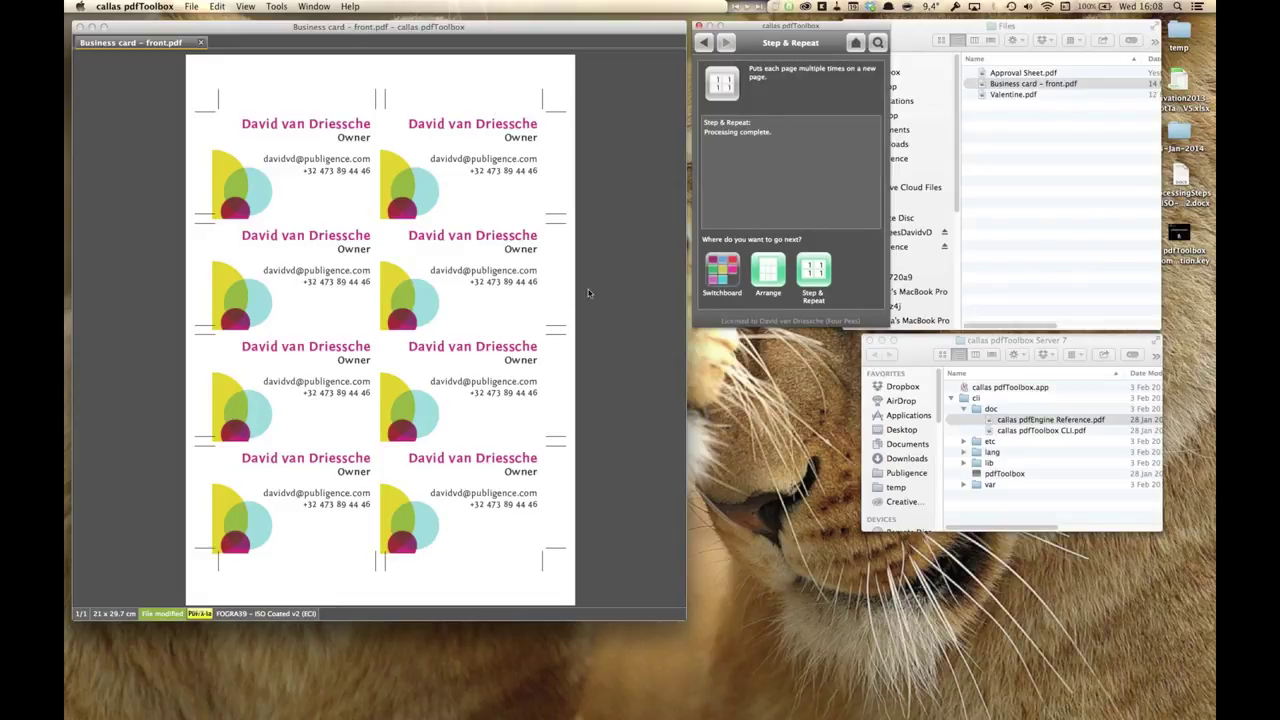
Open the Step & Repeat sheet size definitions file and reveal the Actions folder containing PageSizes.txt.
{"action": "left_click", "coordinate": [706, 45]}
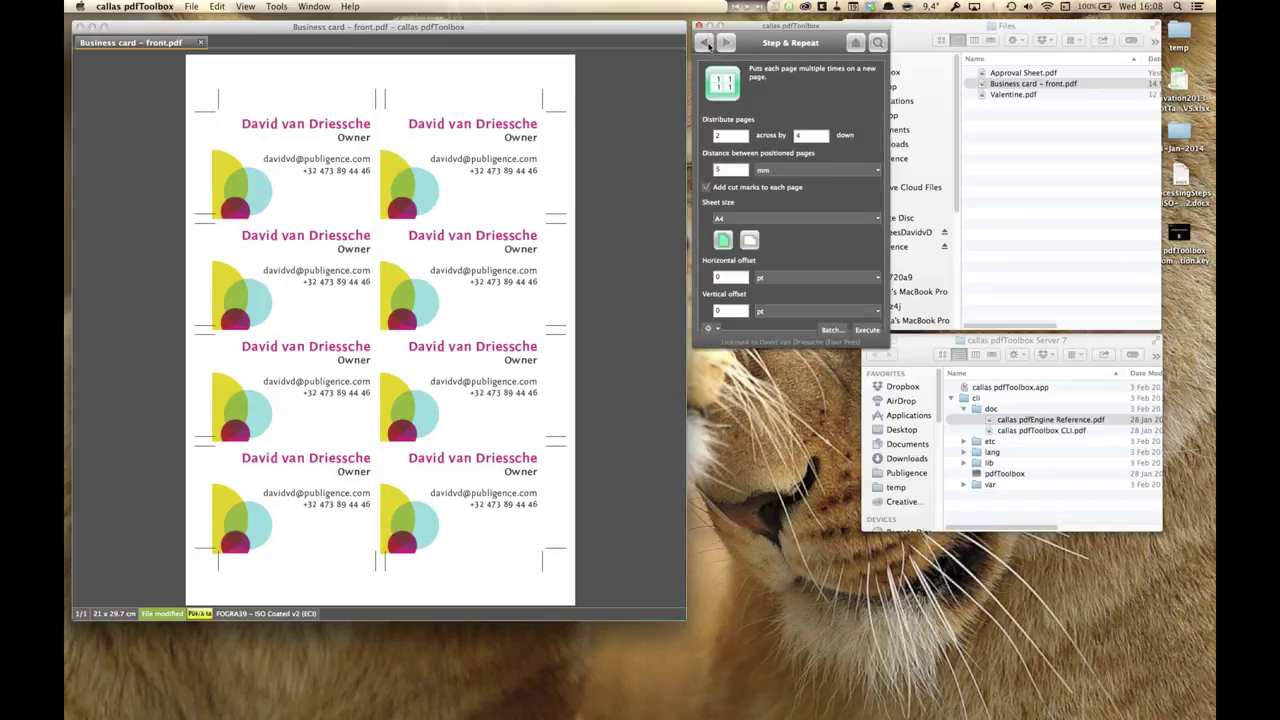
{"action": "left_click", "coordinate": [711, 330]}
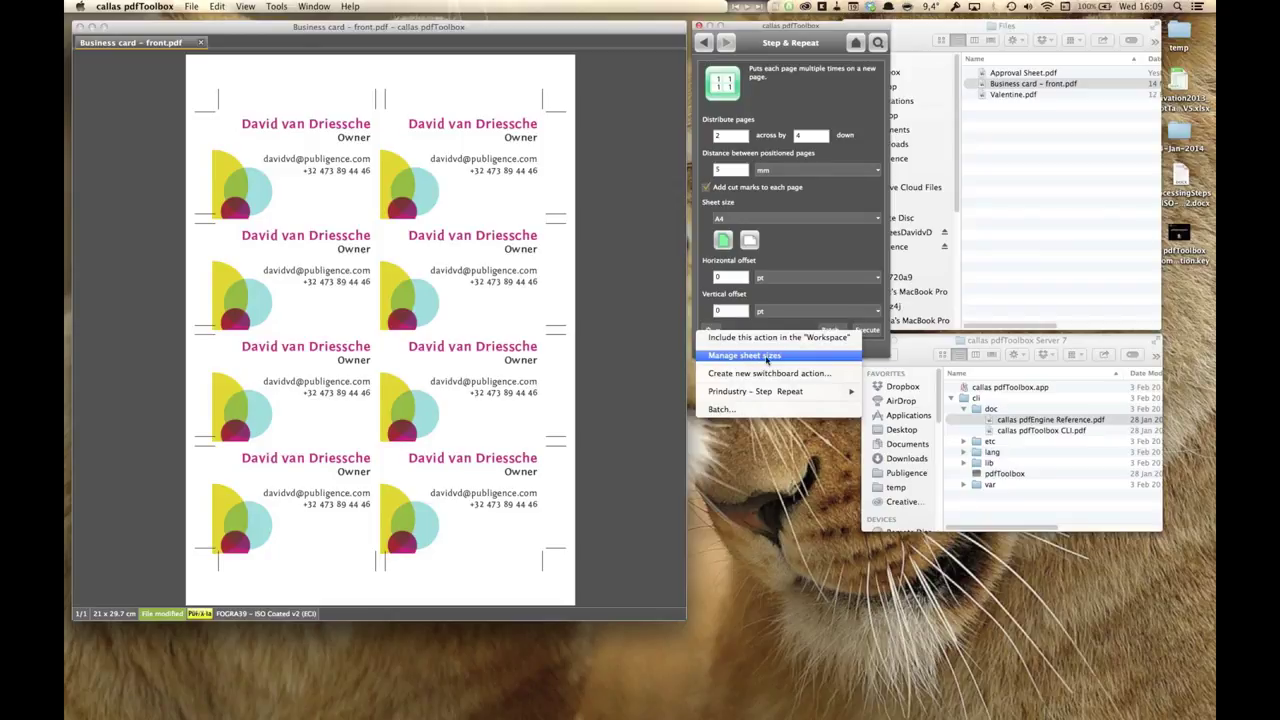
{"action": "left_click", "coordinate": [770, 358]}
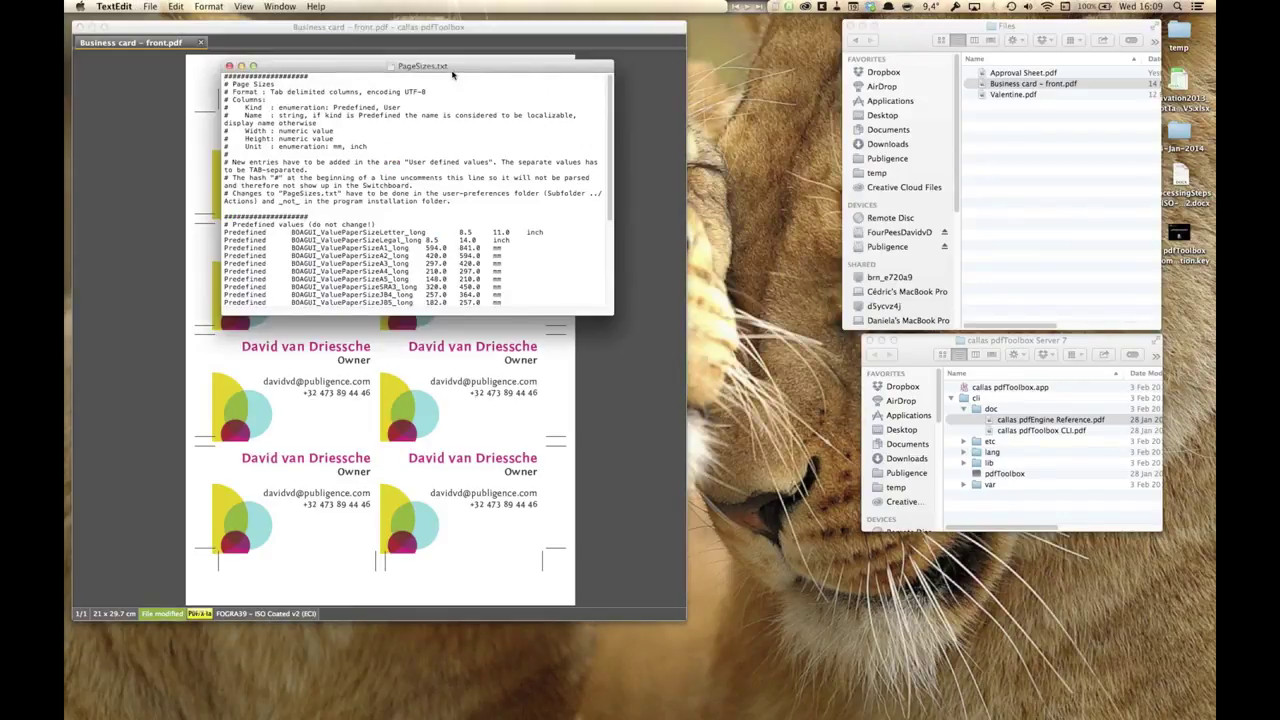
{"action": "left_click_drag", "start_coordinate": [455, 66], "coordinate": [520, 22]}
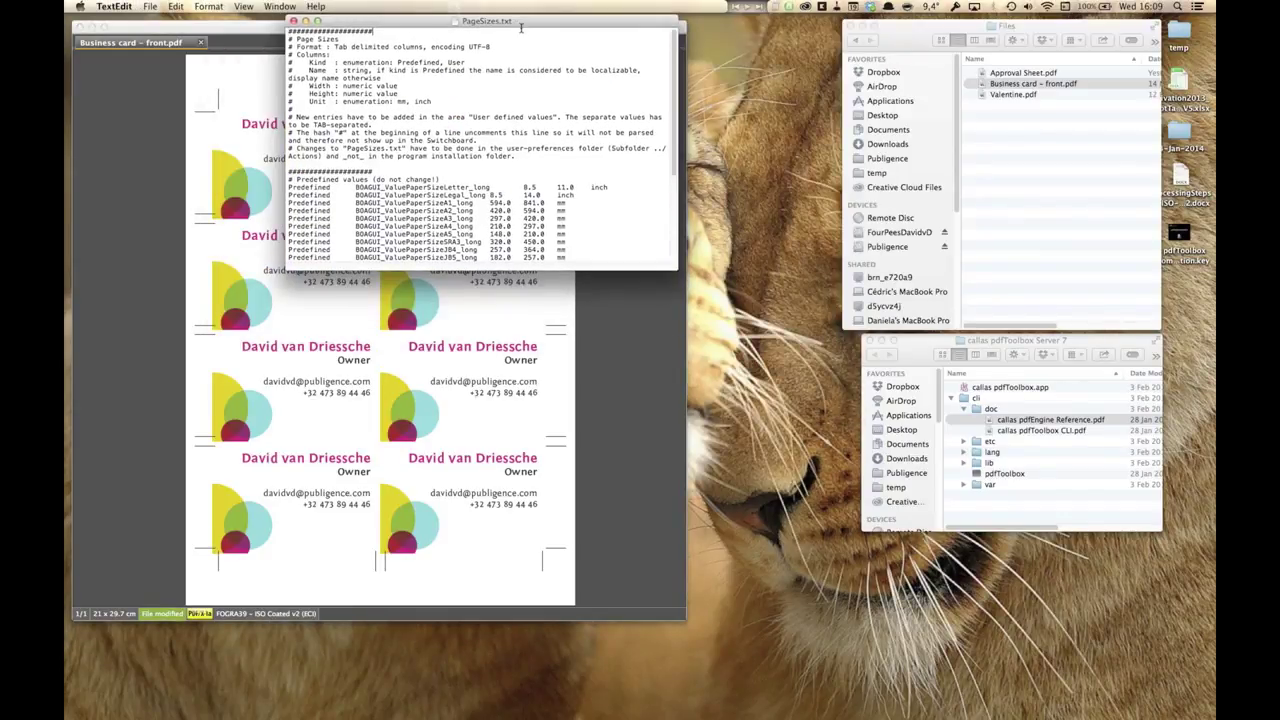
{"action": "left_click", "coordinate": [489, 22], "text": "super"}
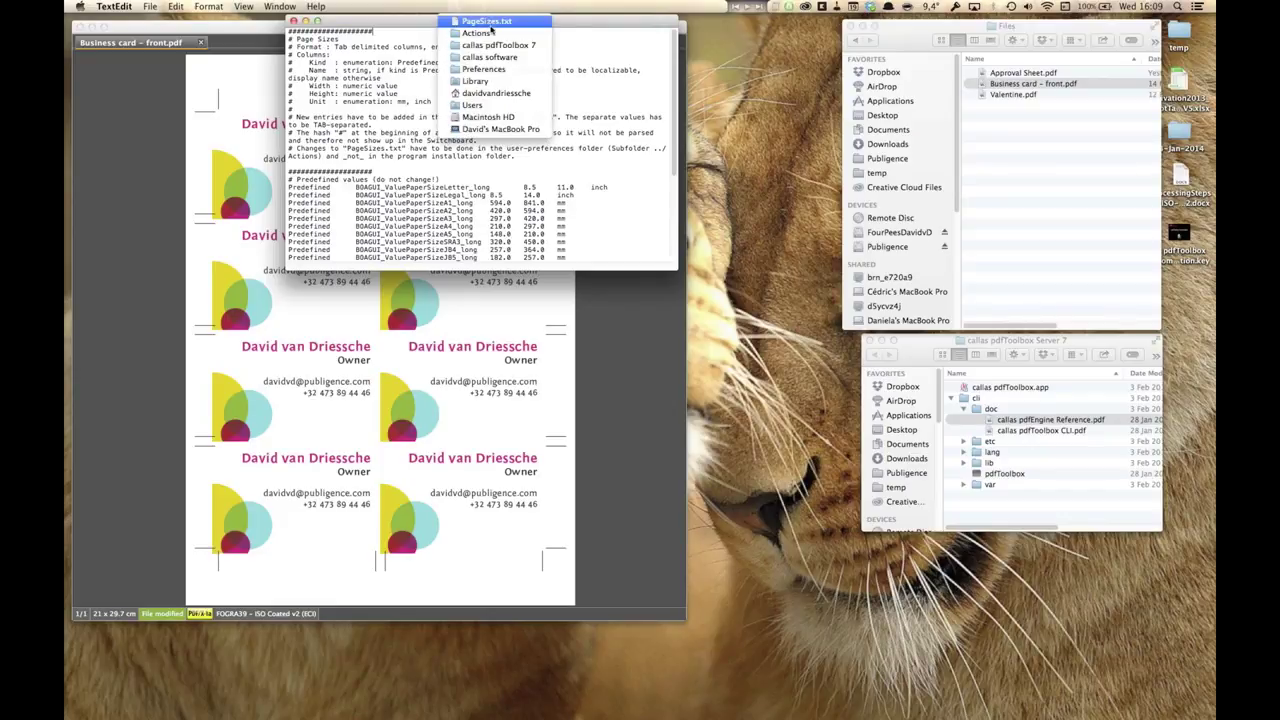
{"action": "left_click", "coordinate": [475, 34]}
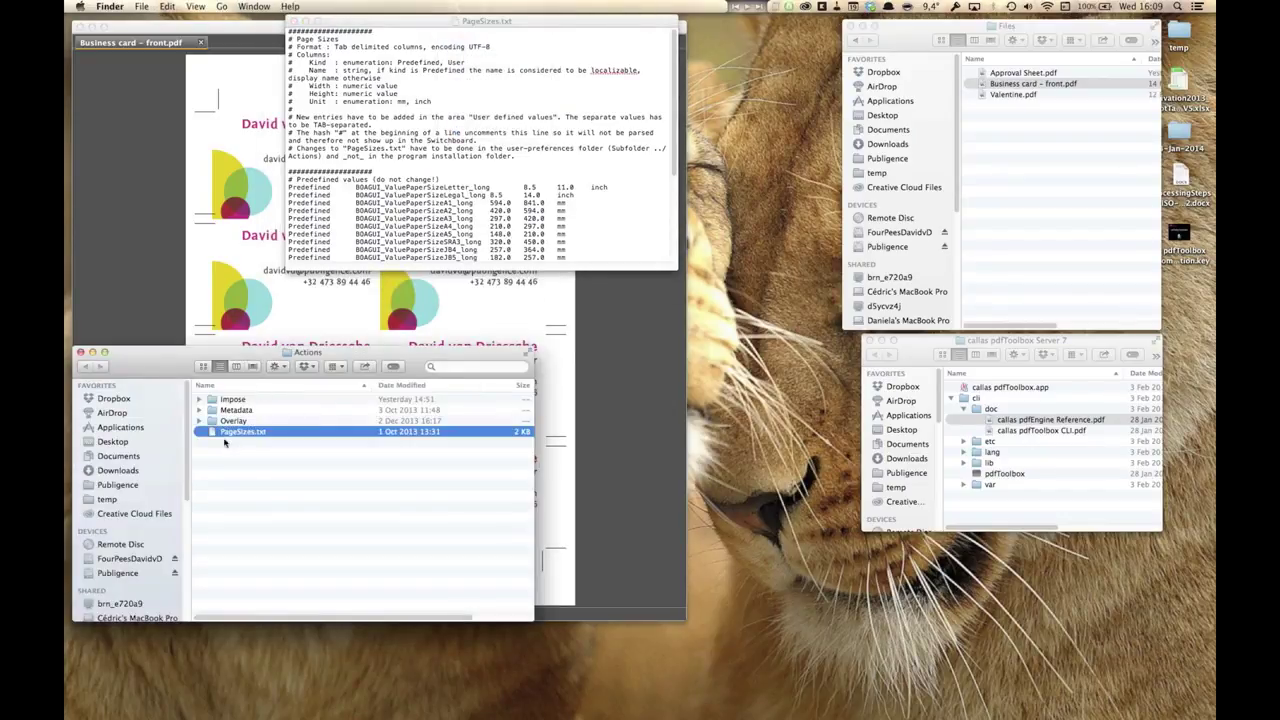
Open PageSizes.txt in TextMate and close its TextEdit window.
{"action": "right_click", "coordinate": [215, 434]}
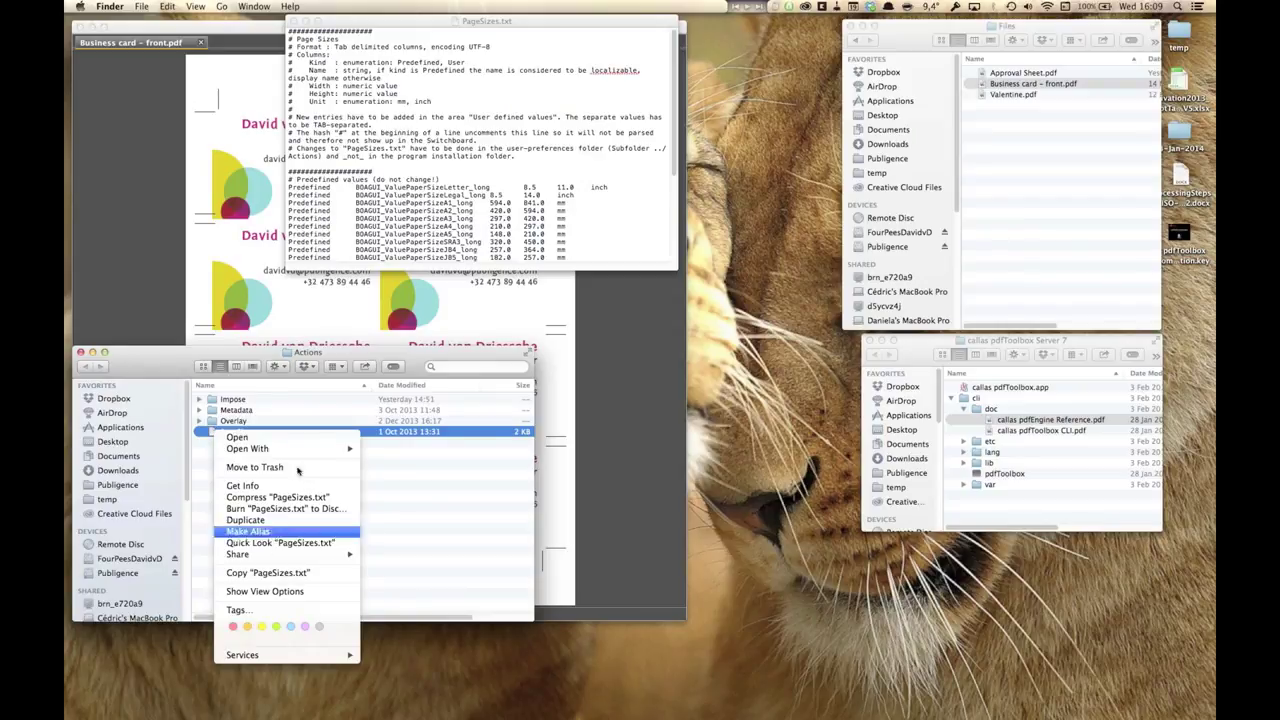
{"action": "mouse_move", "coordinate": [300, 450]}
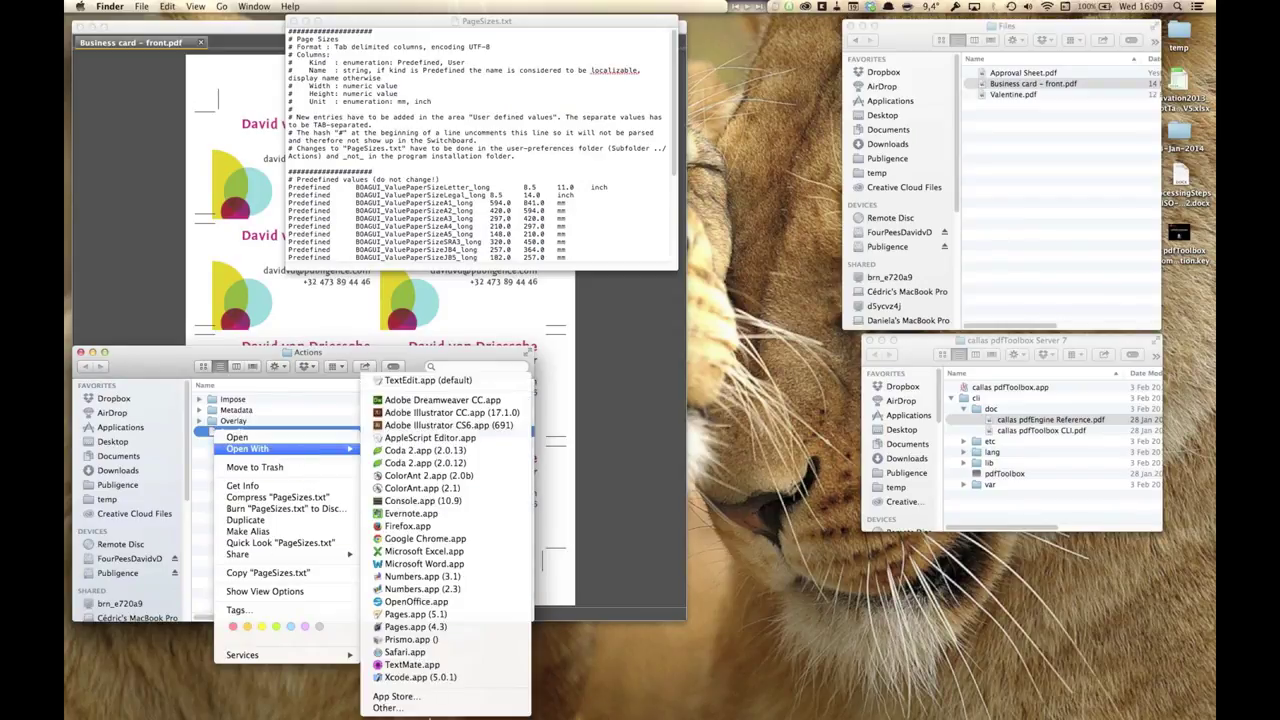
{"action": "left_click", "coordinate": [412, 665]}
{"action": "left_click", "coordinate": [293, 21]}
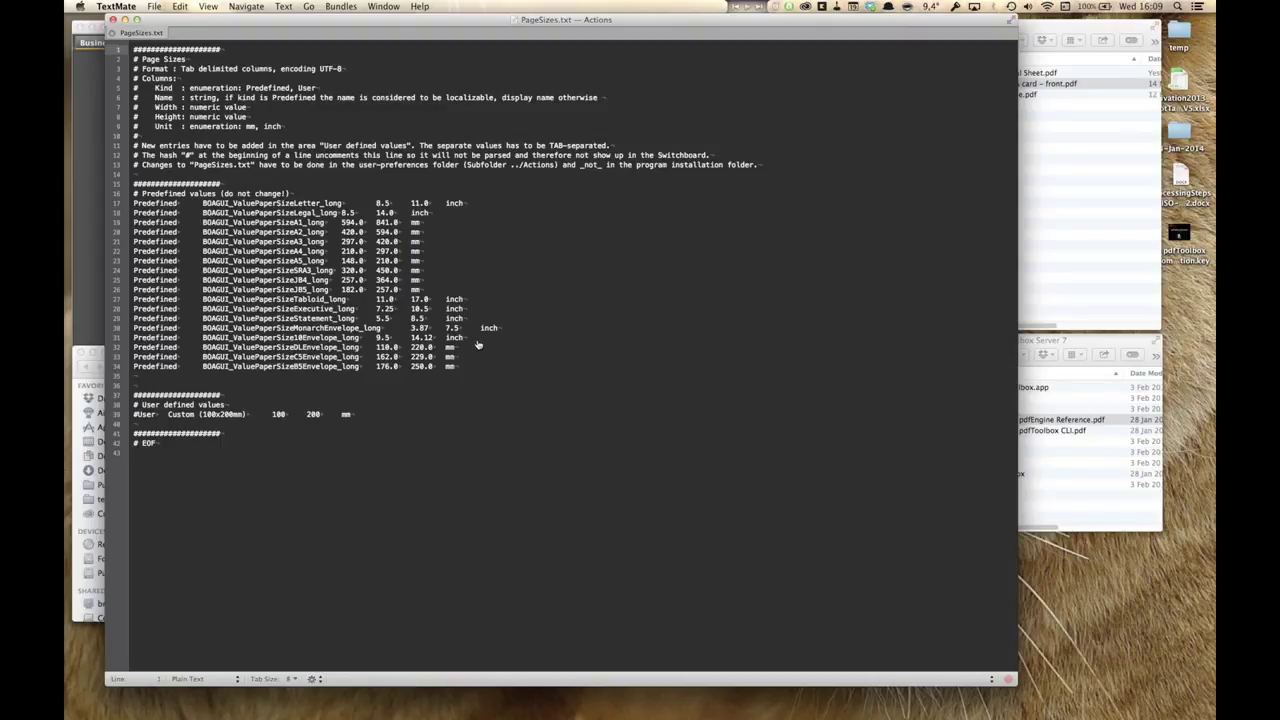
Switch to pdfToolbox to compare the Step & Repeat sheet size choices with the entries in PageSizes.txt, and return to TextMate.
{"action": "key", "text": "super+Tab"}
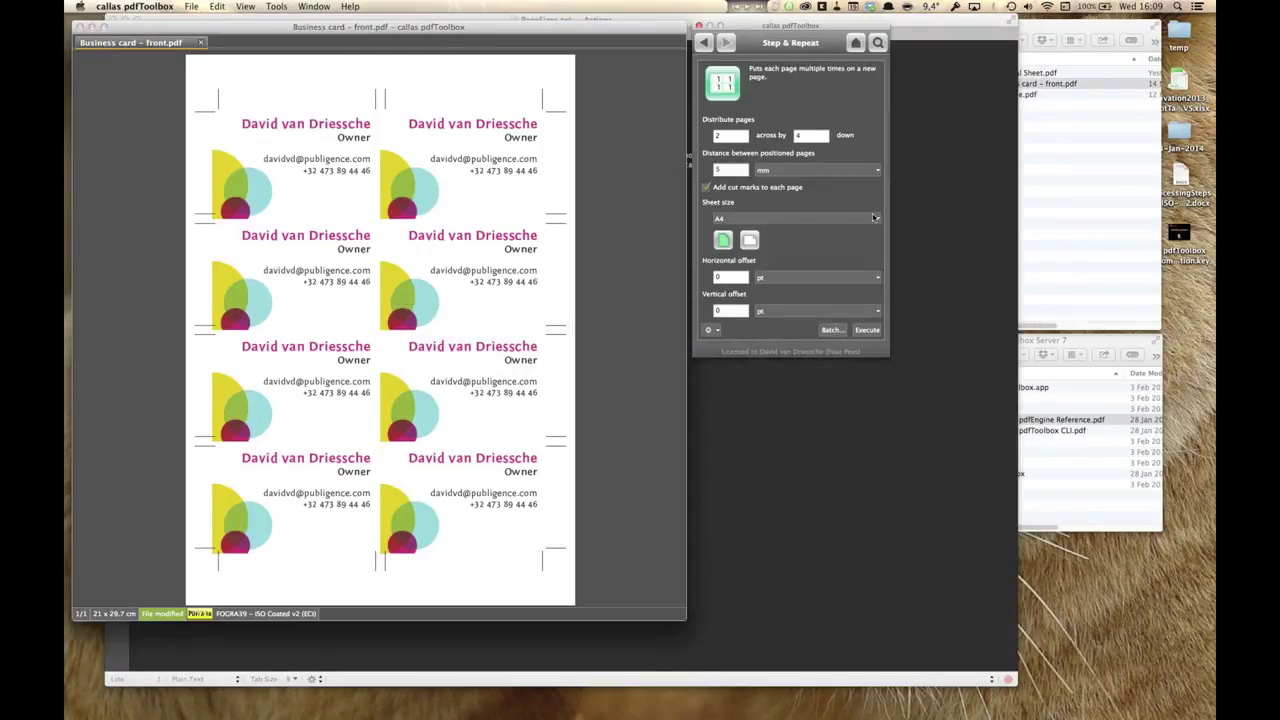
{"action": "left_click", "coordinate": [877, 219]}
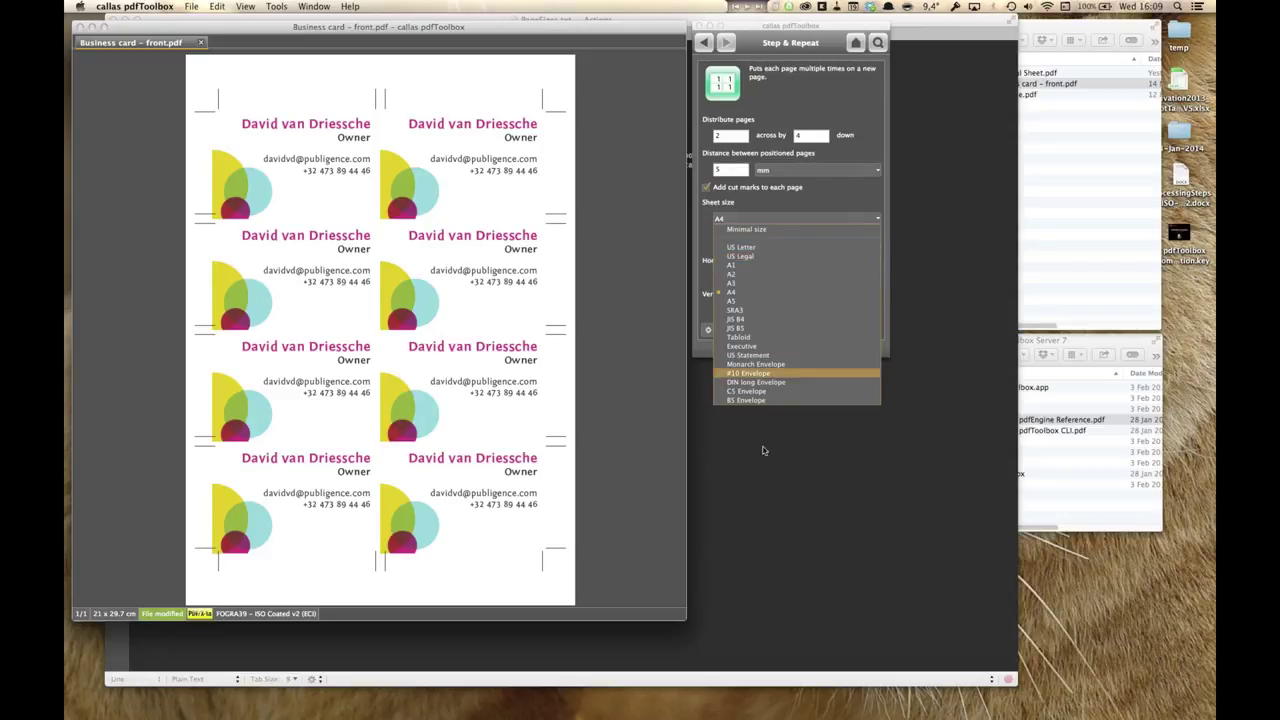
{"action": "left_click", "coordinate": [840, 196]}
{"action": "key", "text": "super+Tab"}
{"action": "key", "text": "super+shift+Tab"}
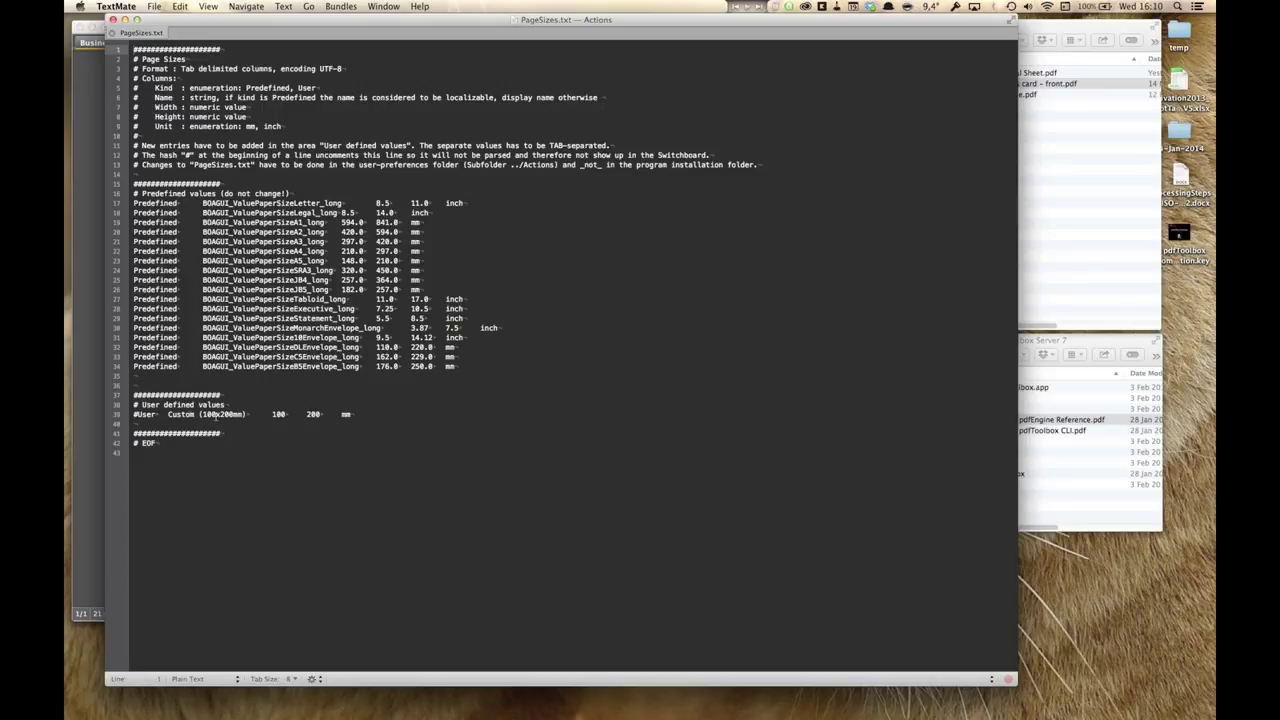
Remove and reinsert the tab separator after User in the commented Custom (100x200mm) line.
{"action": "left_click", "coordinate": [158, 414]}
{"action": "key", "text": "BackSpace"}
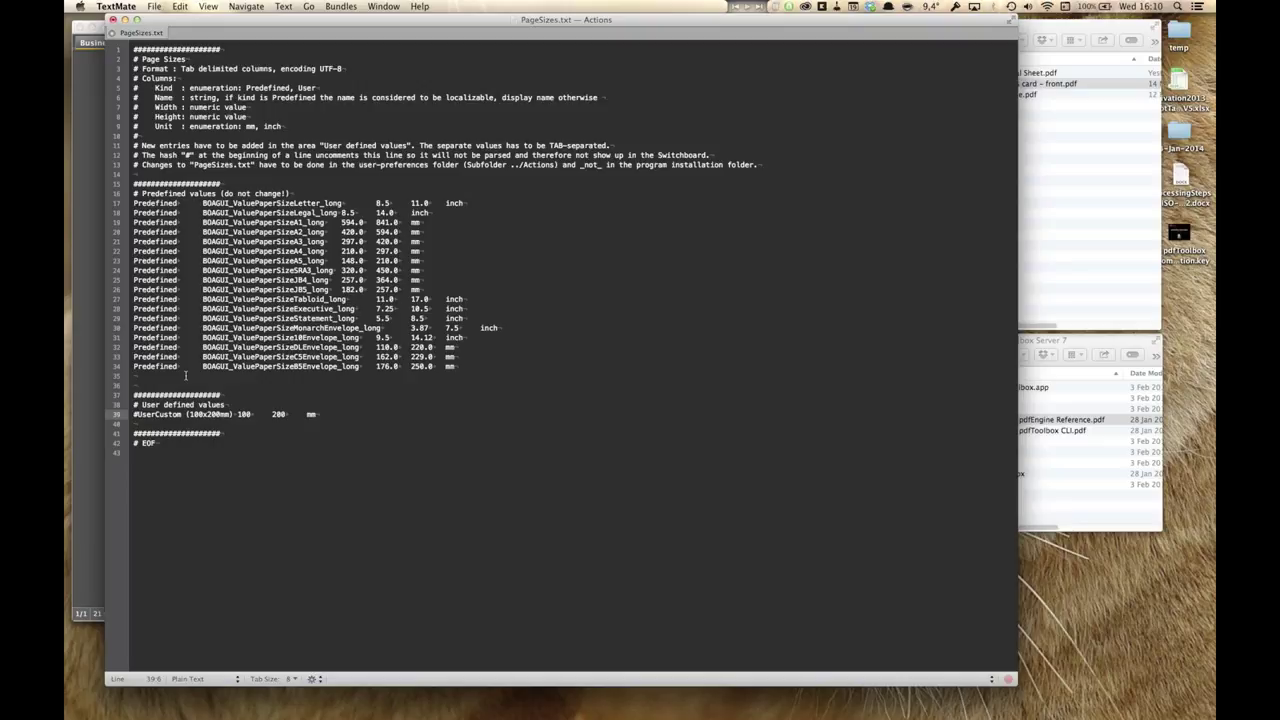
{"action": "key", "text": "Tab"}
{"action": "left_click", "coordinate": [156, 405]}
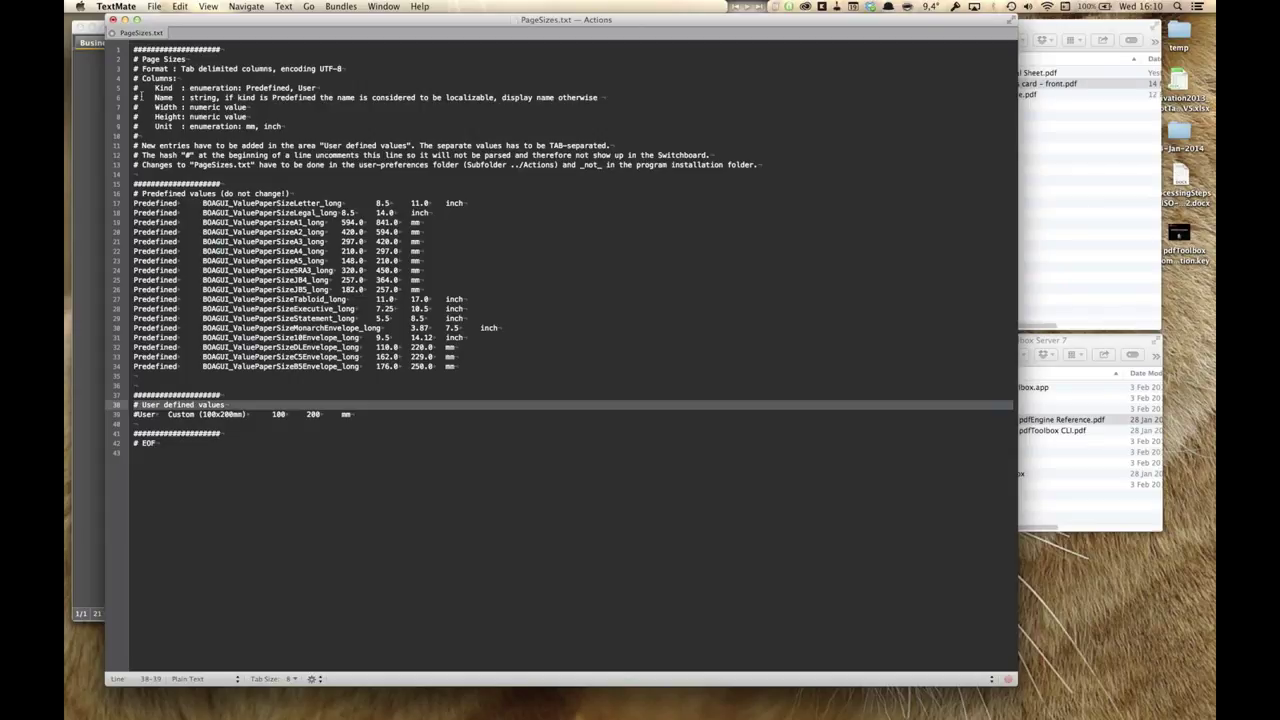
Add a tab-separated User entry named Custom Webinar, 500 by 500 mm, below the commented custom size, and close PageSizes.txt.
{"action": "left_click_drag", "start_coordinate": [135, 88], "coordinate": [131, 135]}
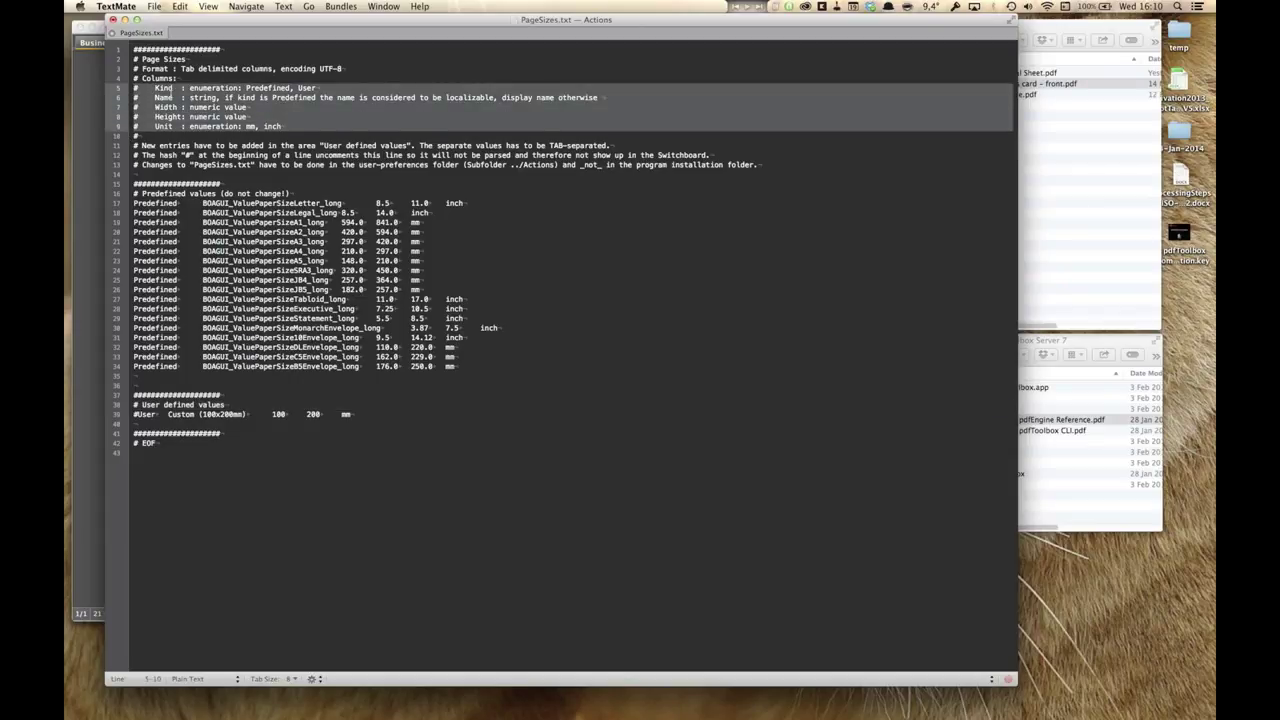
{"action": "left_click", "coordinate": [382, 415]}
{"action": "key", "text": "Return"}
{"action": "type", "text": "User\t"}
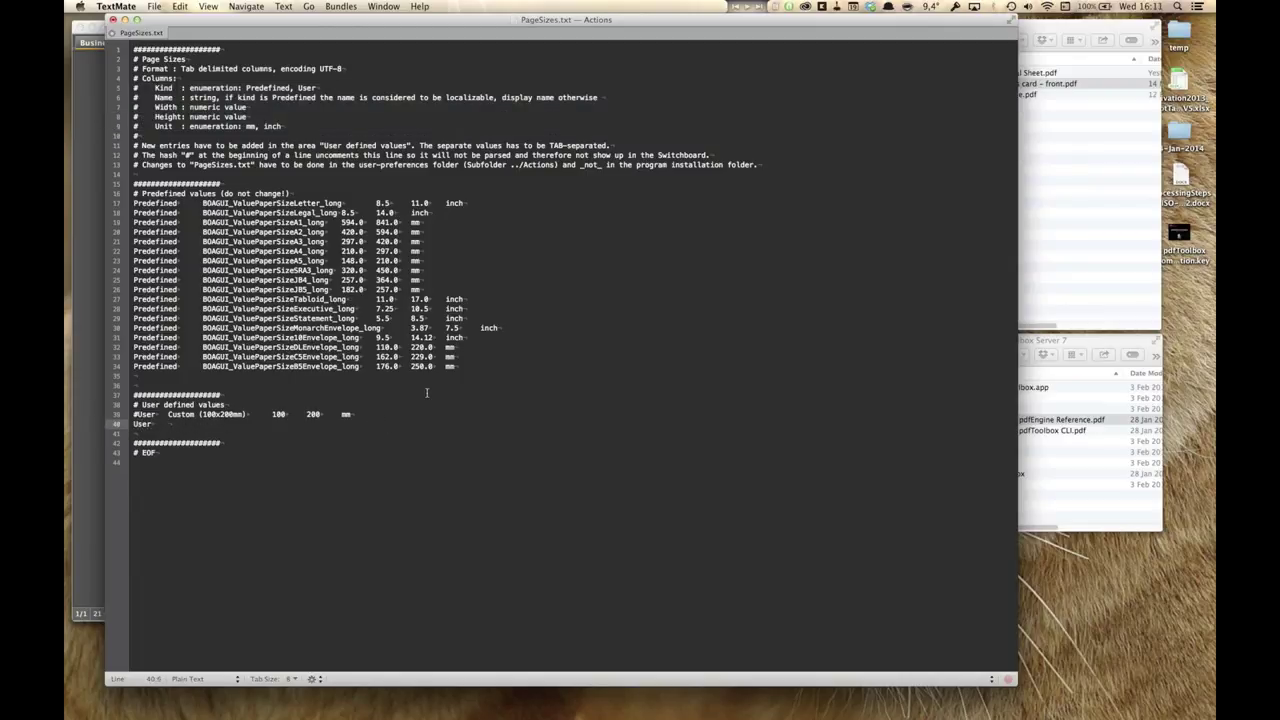
{"action": "type", "text": "Custom Webinar\t500\t500"}
{"action": "key", "text": "Tab"}
{"action": "type", "text": "mm"}
{"action": "key", "text": "Down"}
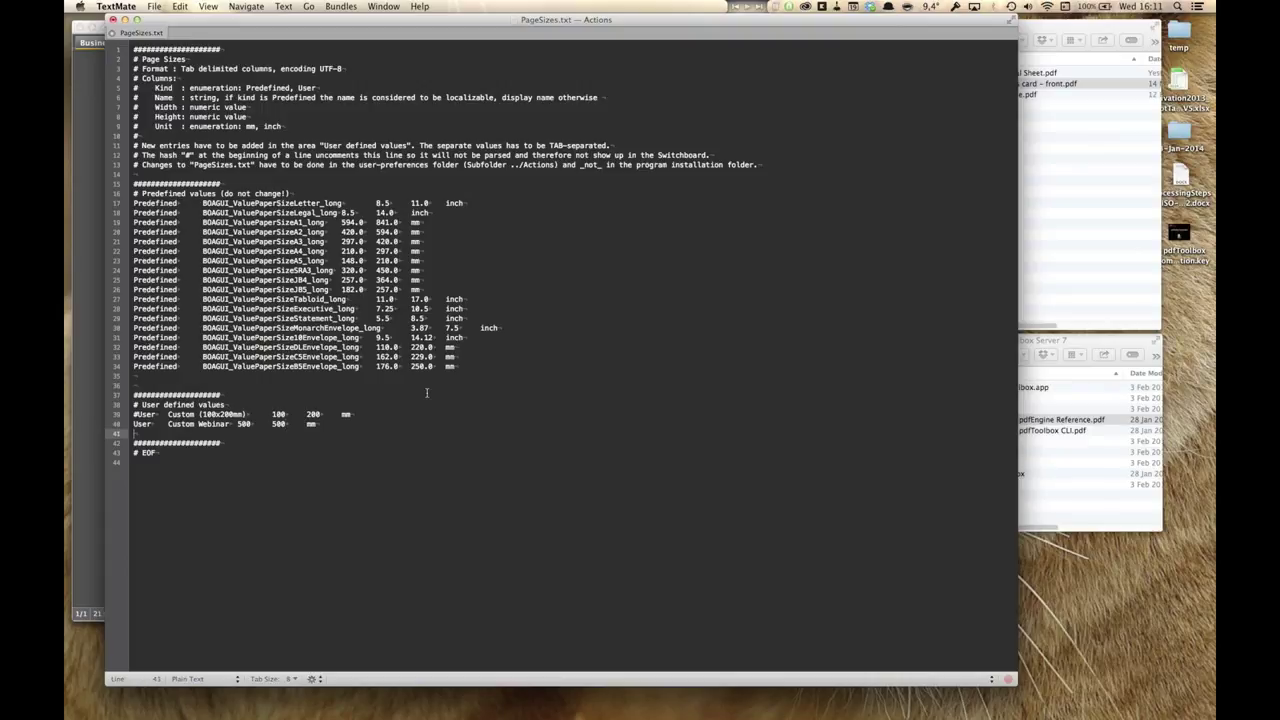
{"action": "key", "text": "Up"}
{"action": "left_click", "coordinate": [113, 19]}
{"action": "left_click", "coordinate": [520, 87]}
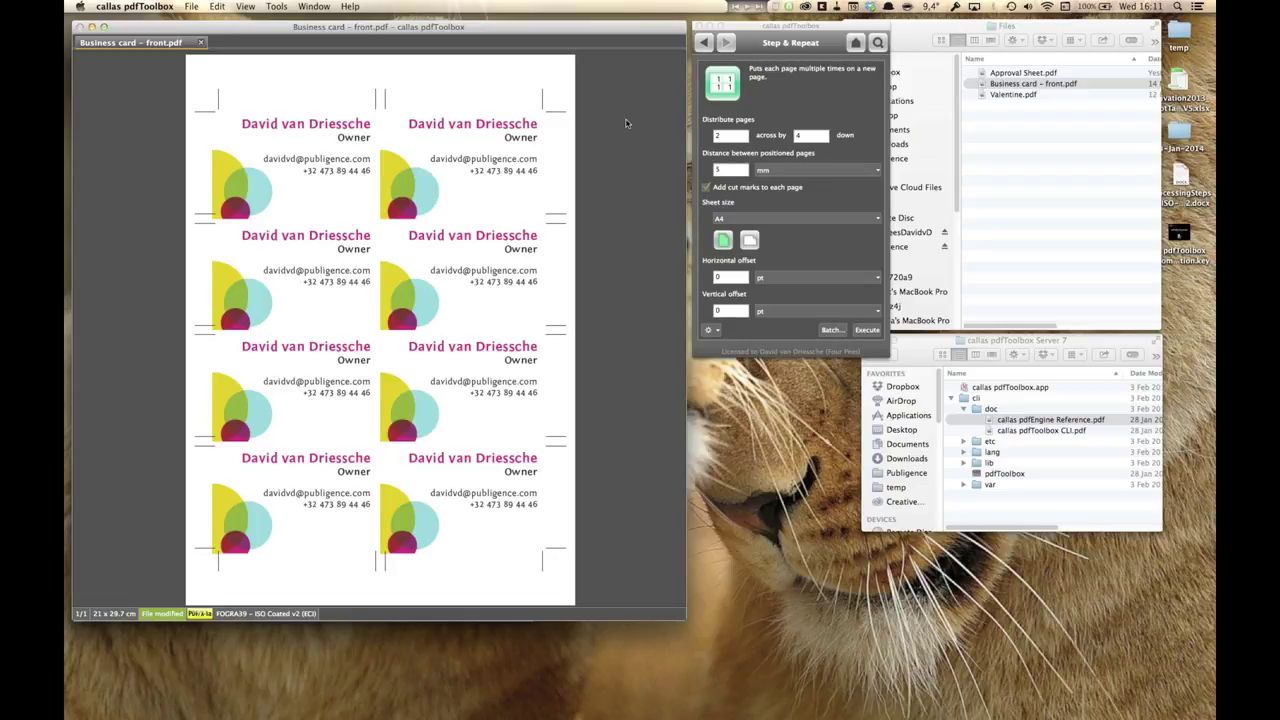
Close the imposed business card in pdfToolbox without saving it, and reopen the Step & Repeat settings from the Arrange group.
{"action": "left_click", "coordinate": [200, 42]}
{"action": "left_click", "coordinate": [476, 348]}
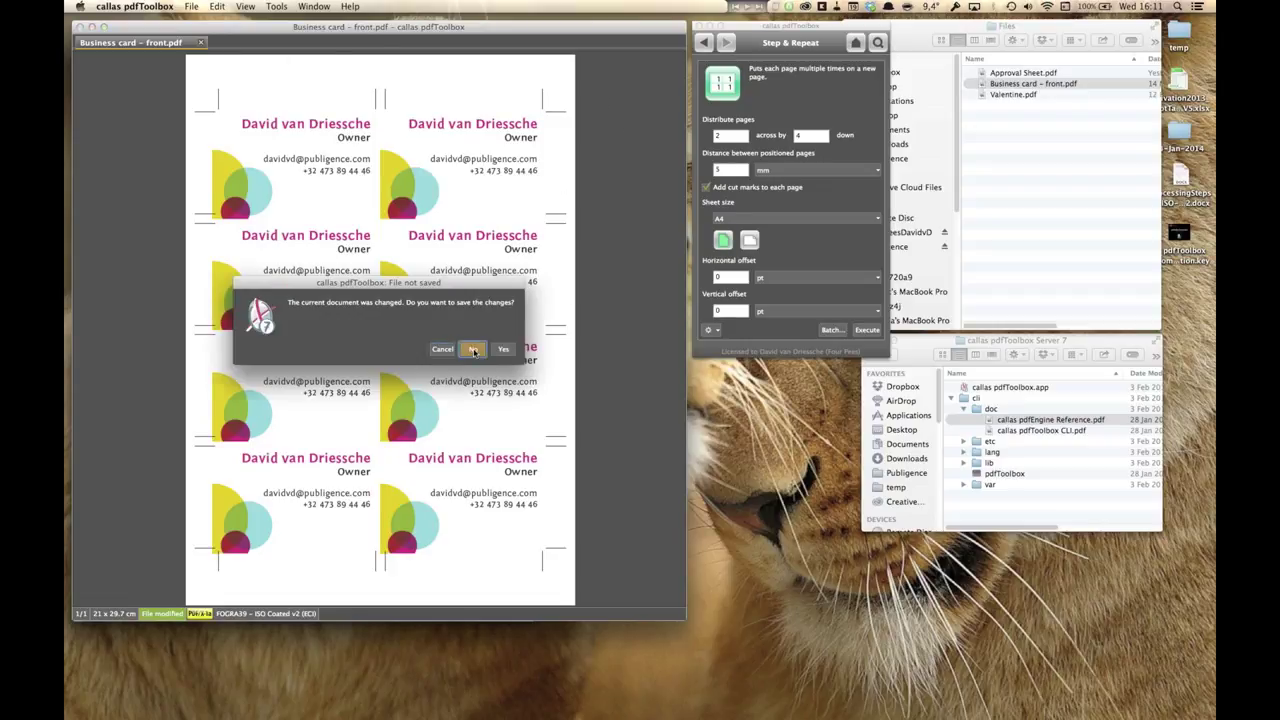
{"action": "left_click", "coordinate": [704, 44]}
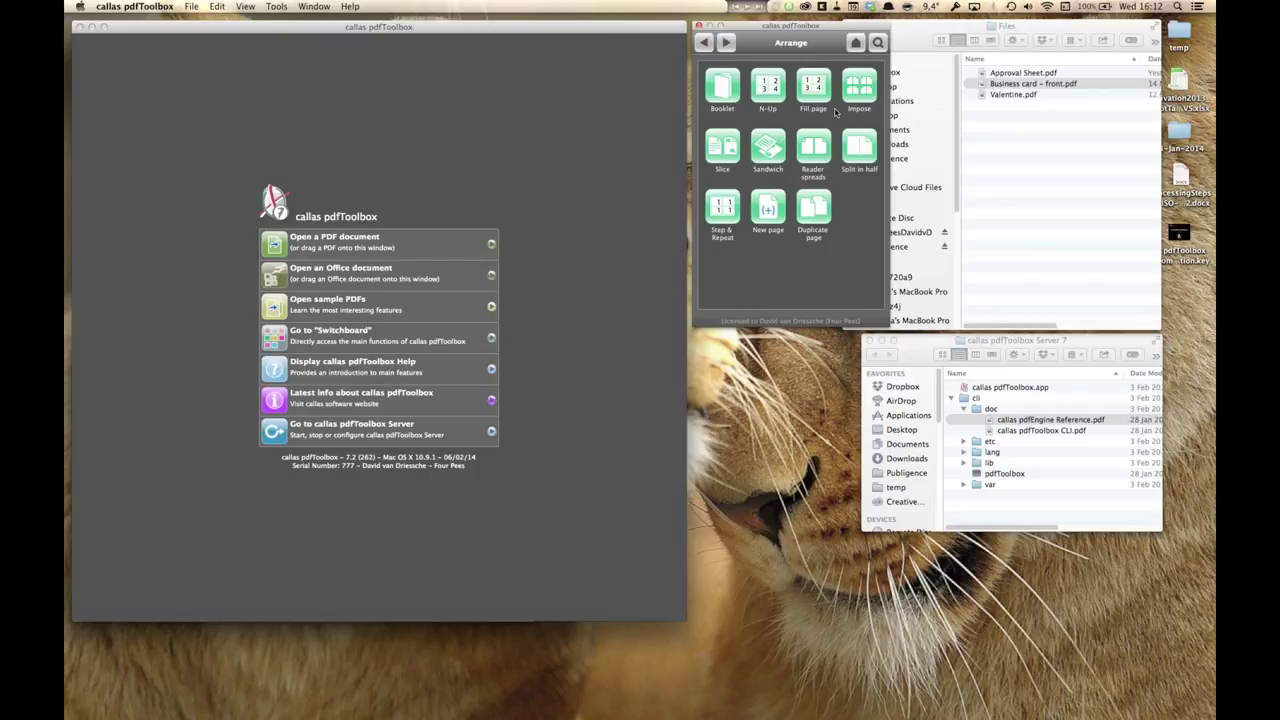
{"action": "left_click", "coordinate": [745, 212]}
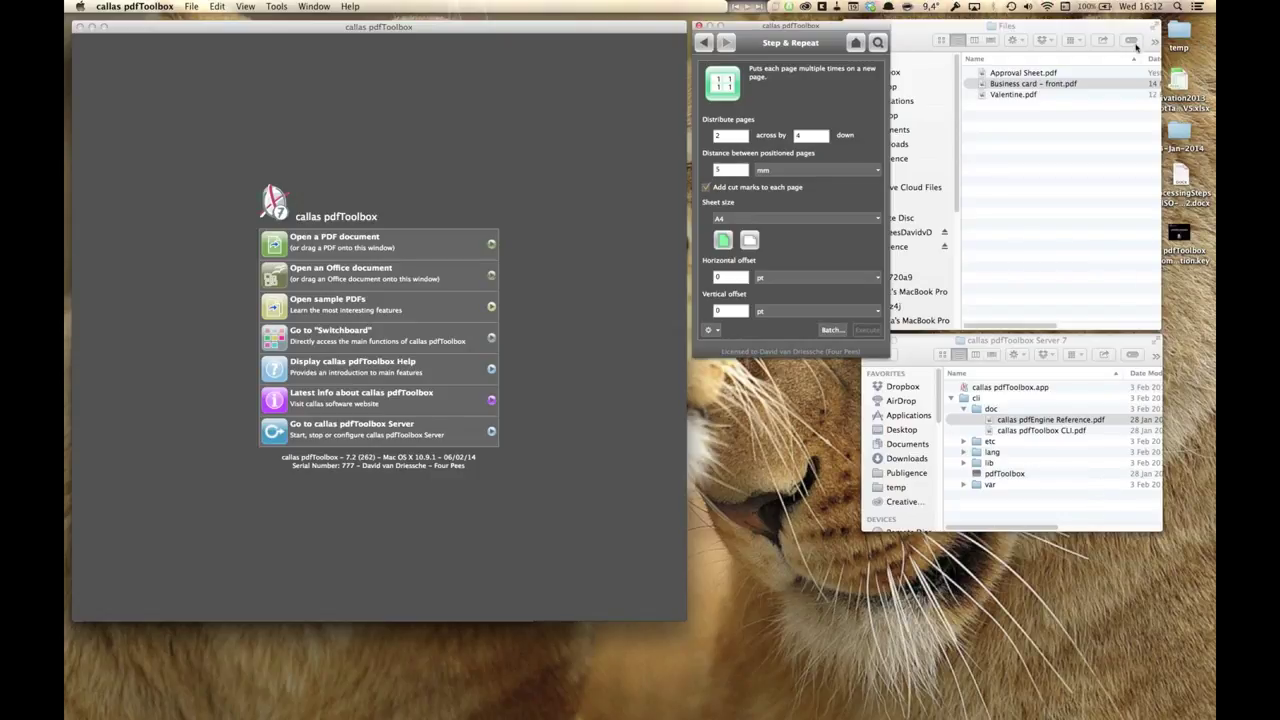
Save the current Step & Repeat settings as a new switchboard action named "Webinar business card example".
{"action": "left_click", "coordinate": [713, 330]}
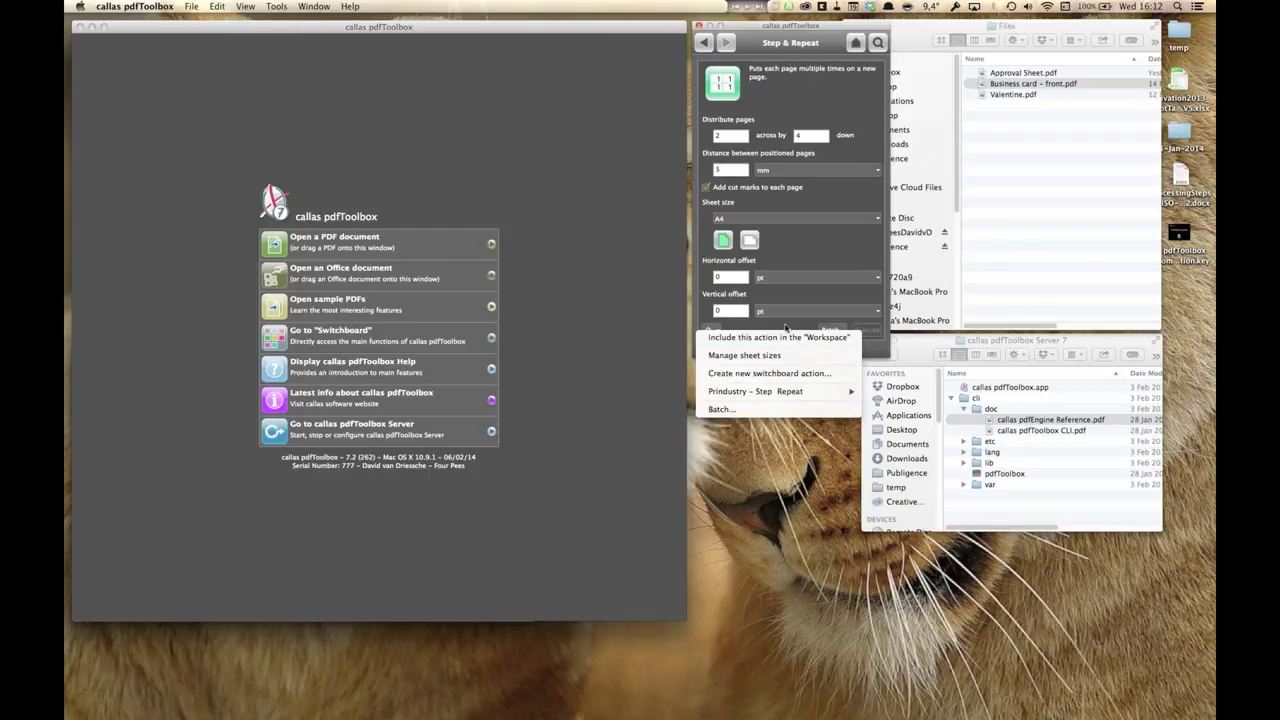
{"action": "left_click", "coordinate": [785, 328]}
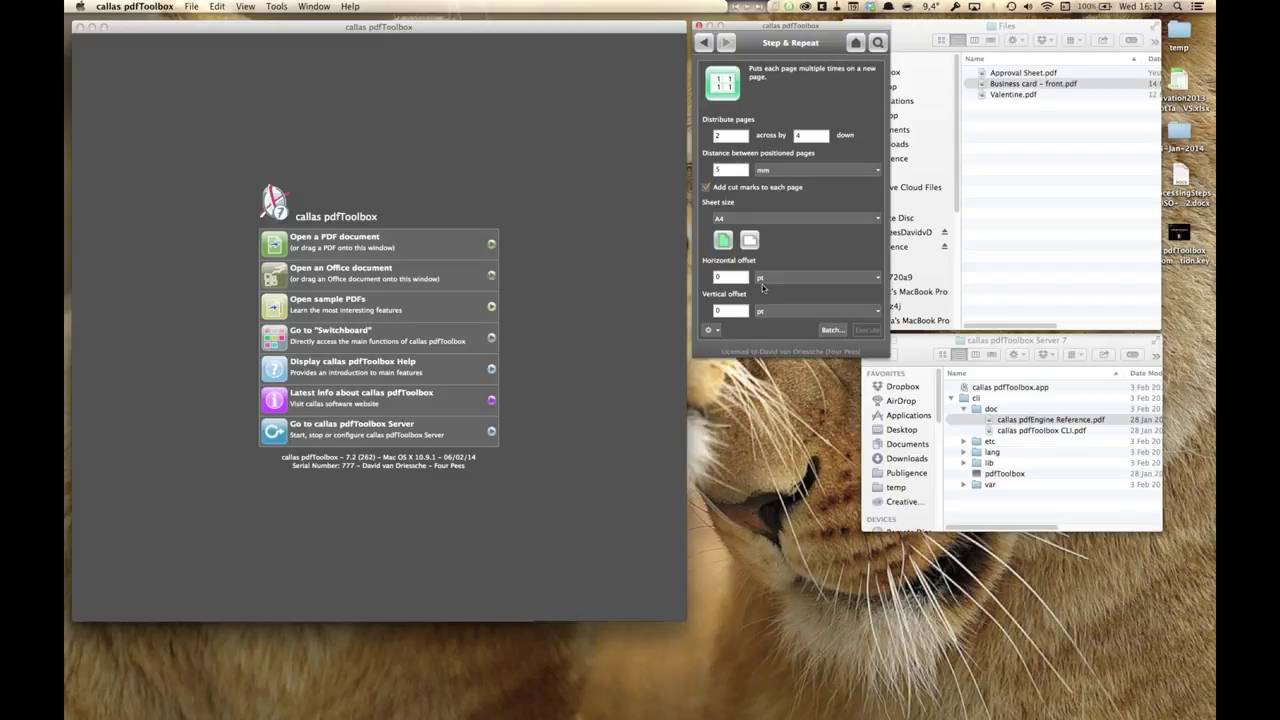
{"action": "left_click", "coordinate": [713, 334]}
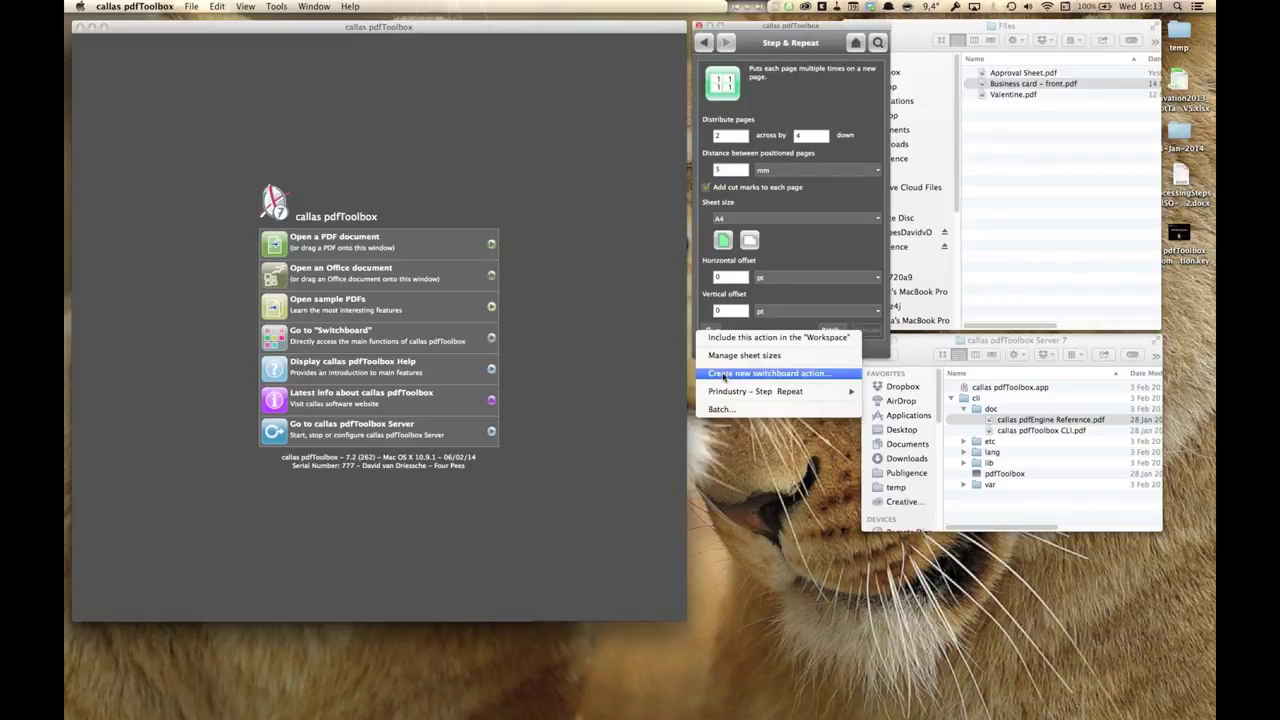
{"action": "left_click", "coordinate": [792, 374]}
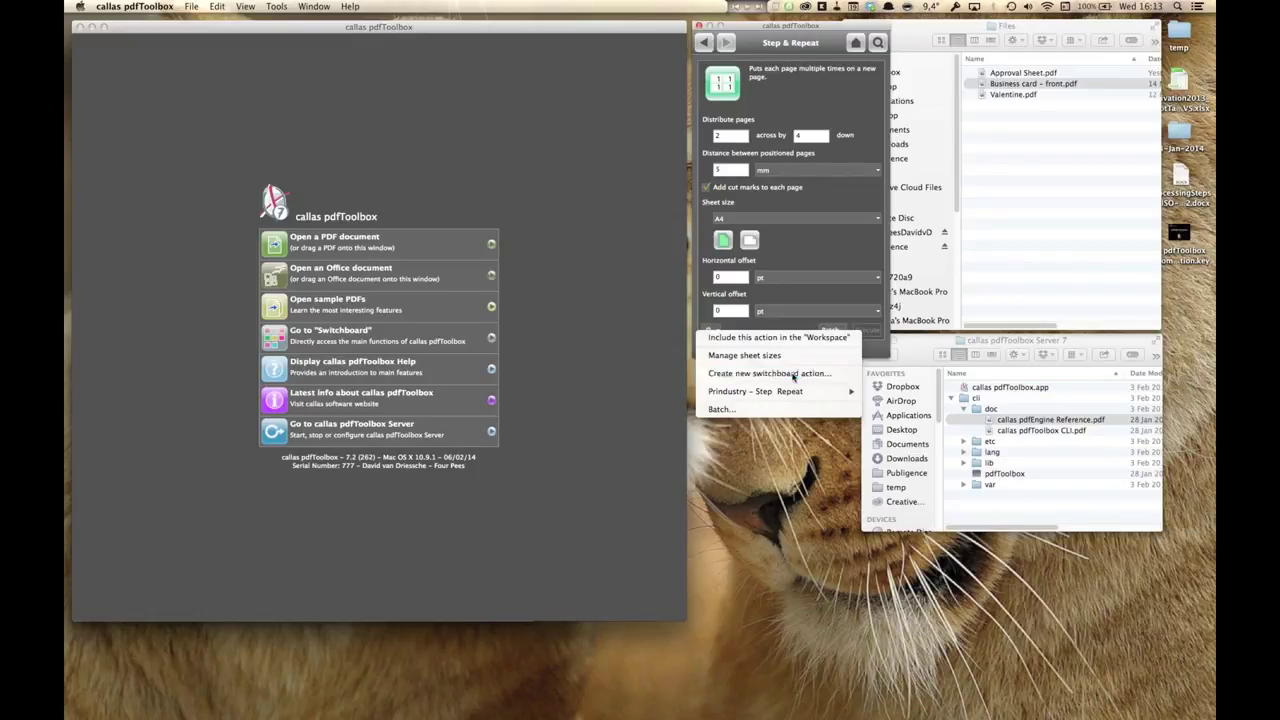
{"action": "left_click_drag", "start_coordinate": [669, 251], "coordinate": [634, 111]}
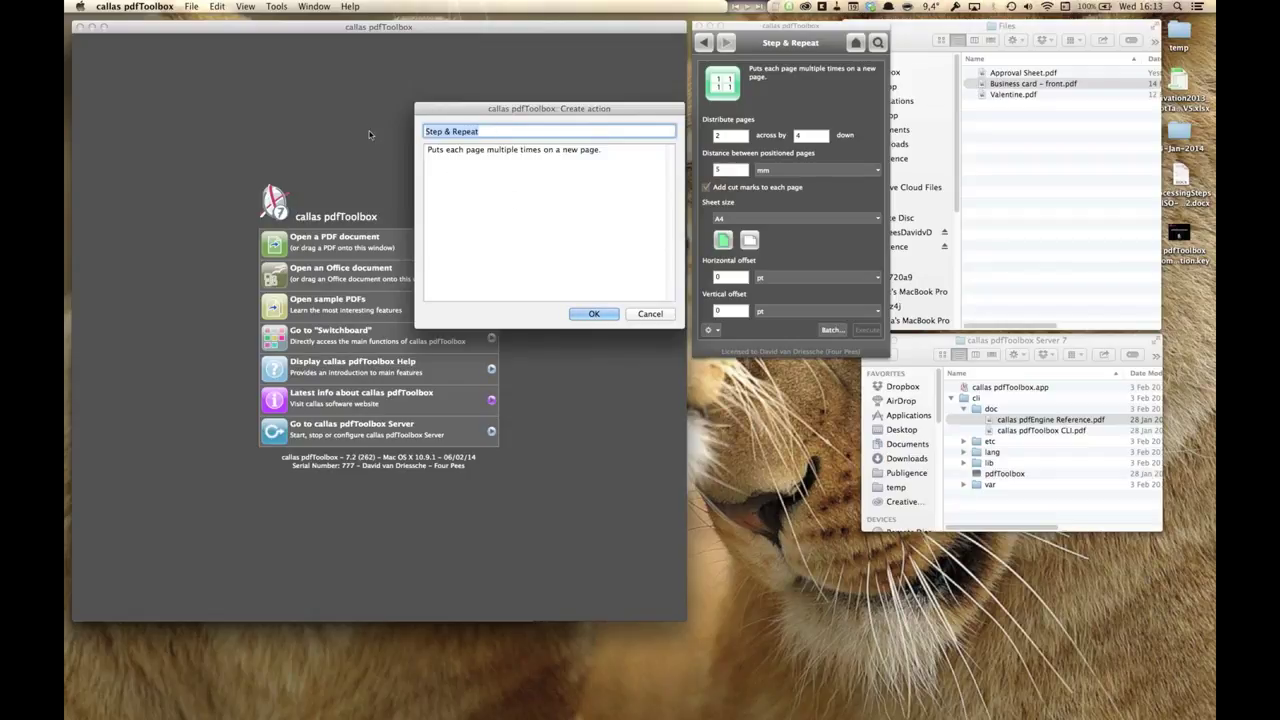
{"action": "type", "text": "Webinar business card example"}
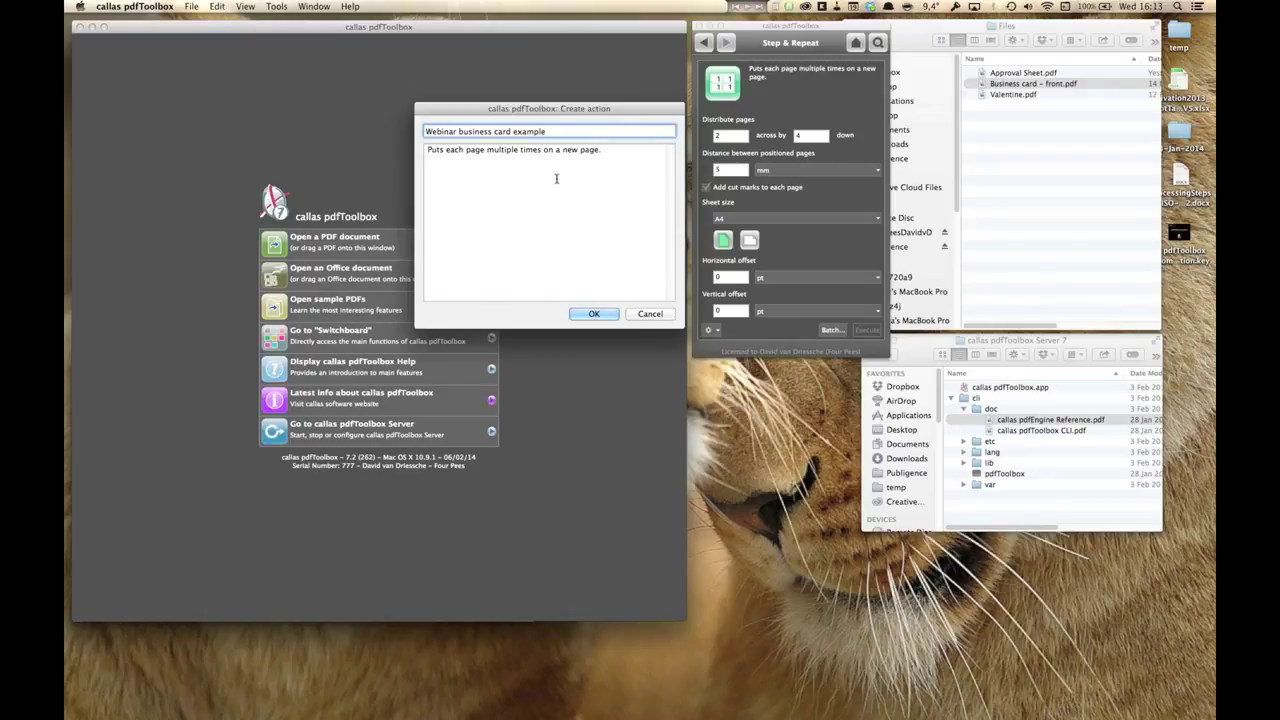
{"action": "left_click", "coordinate": [596, 314]}
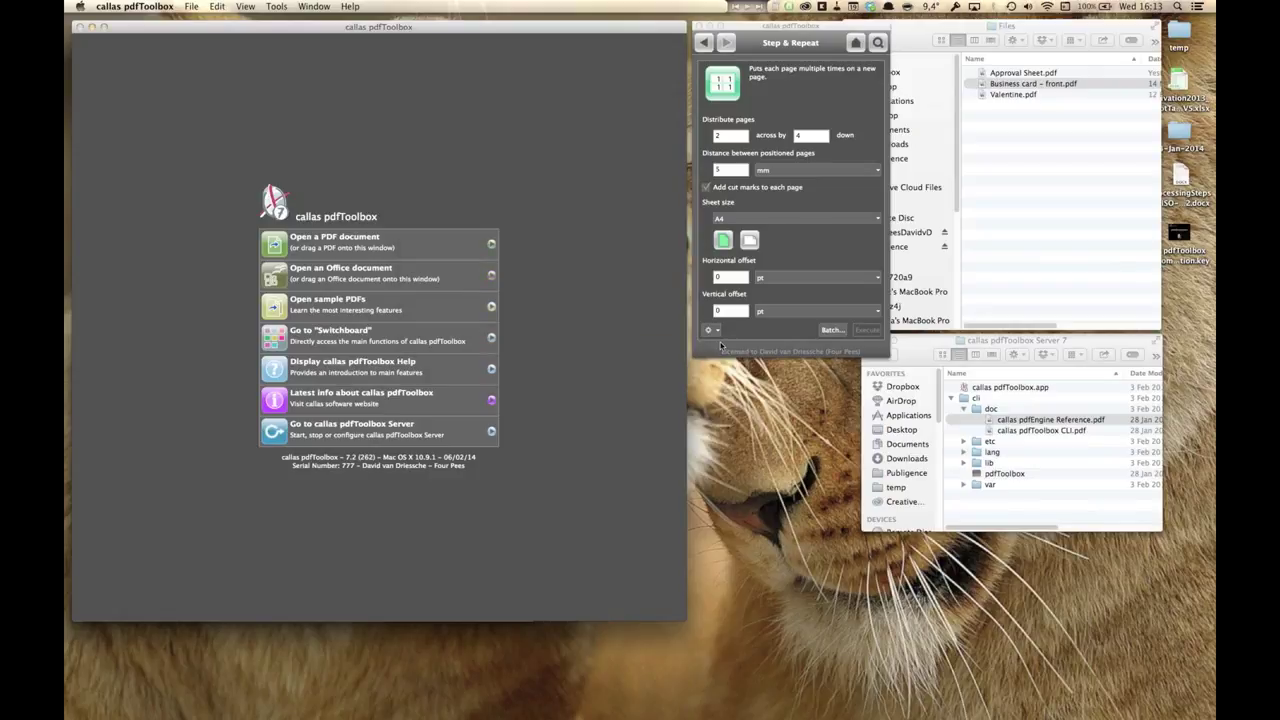
Check the options available for the saved "Webinar business card example" action.
{"action": "left_click", "coordinate": [714, 331]}
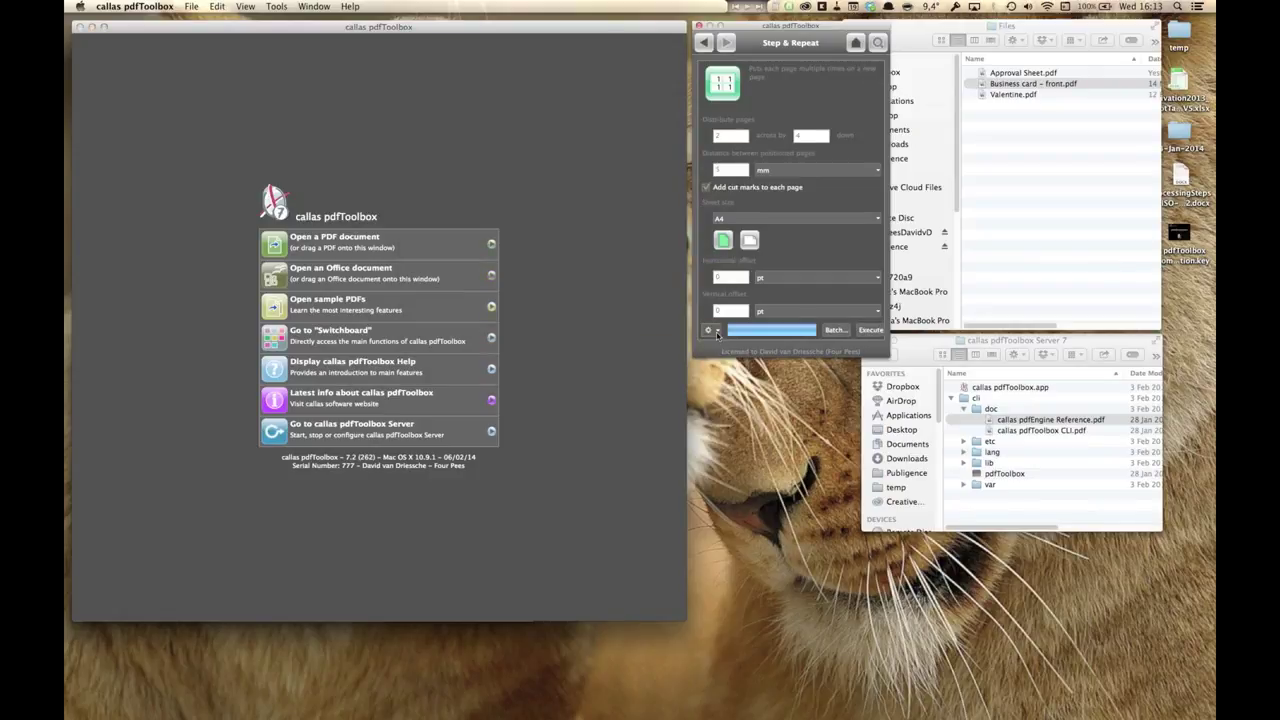
{"action": "mouse_move", "coordinate": [719, 404]}
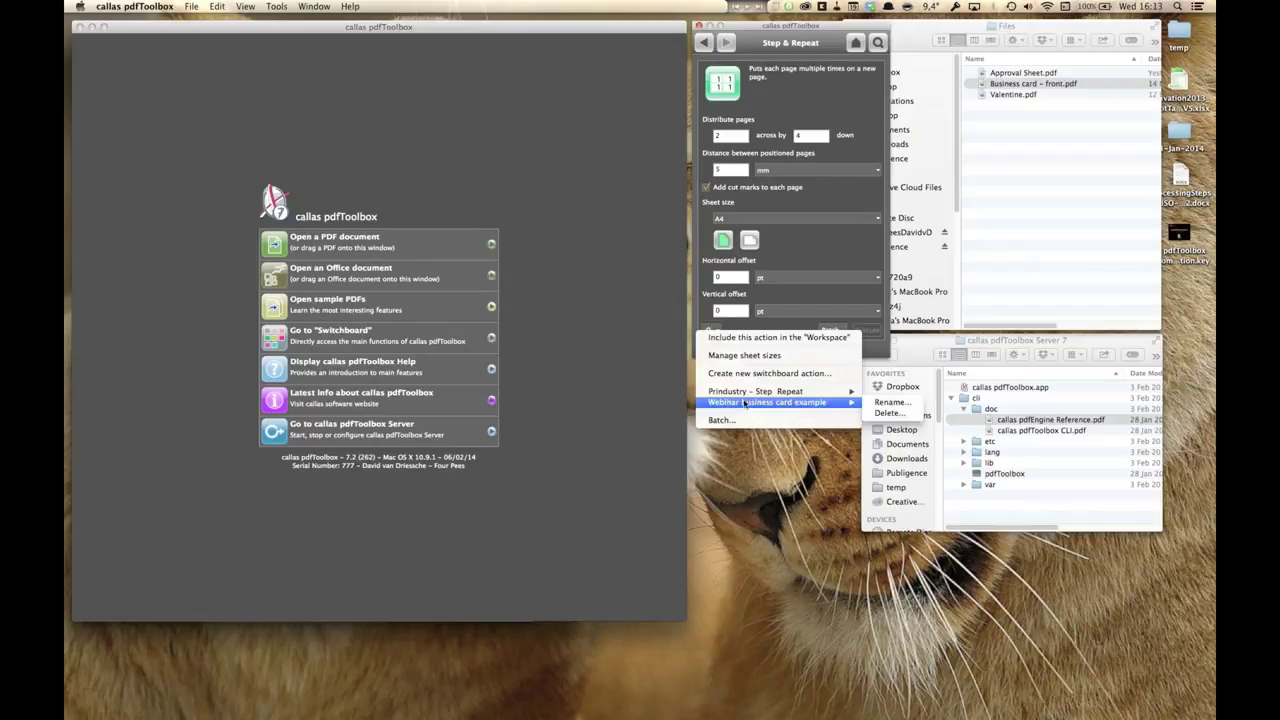
{"action": "left_click", "coordinate": [771, 262]}
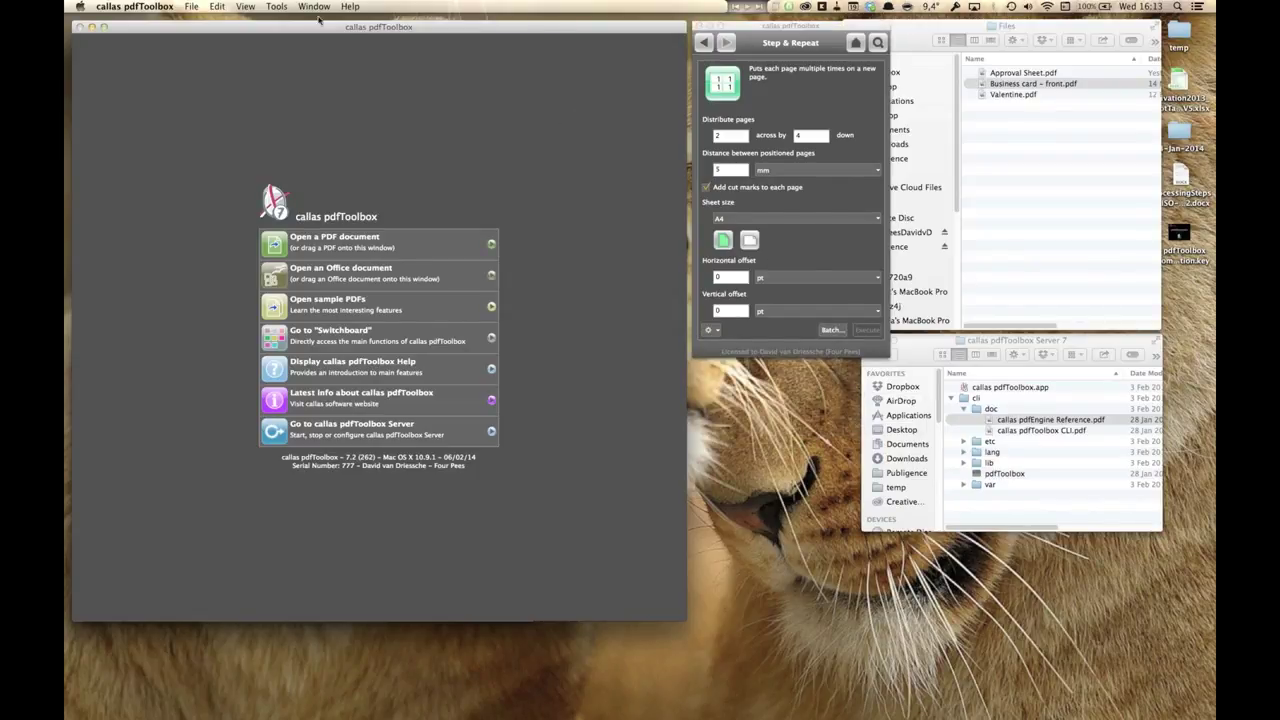
Try out a new process plan with the "Webinar business card example" action as its sequence step, discard it and close the Profiles window.
{"action": "left_click", "coordinate": [277, 6]}
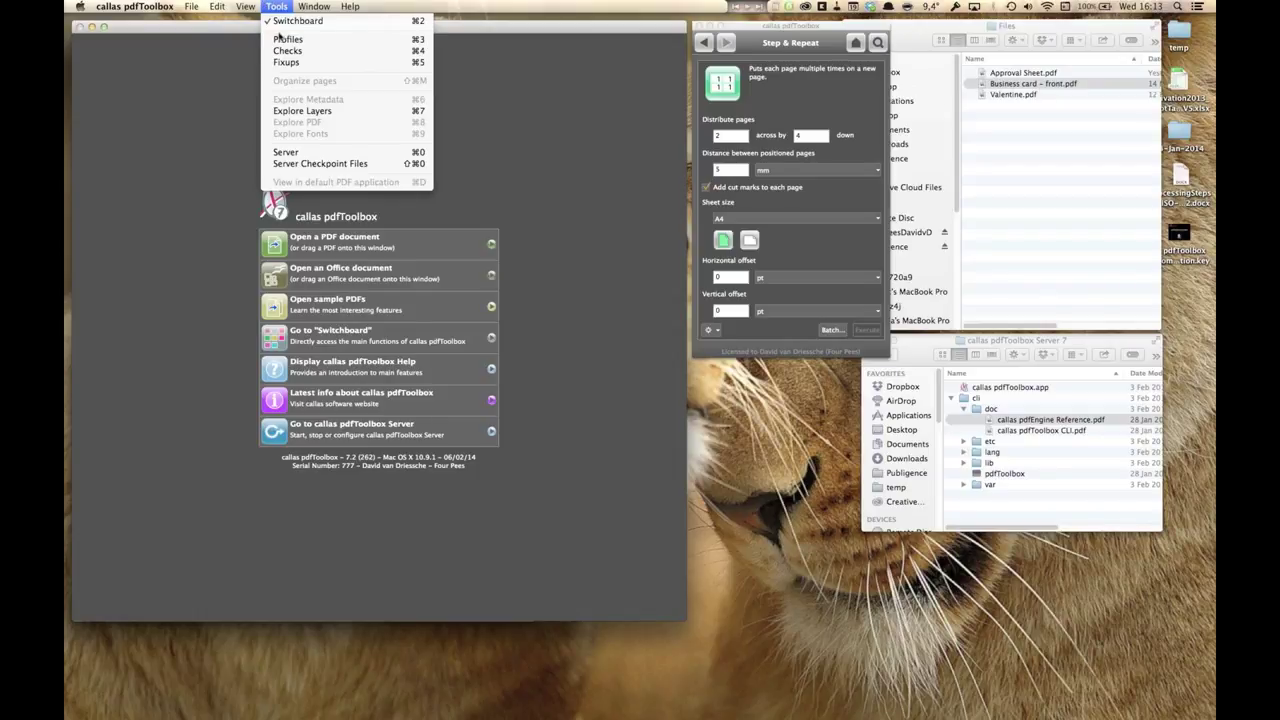
{"action": "left_click", "coordinate": [282, 41]}
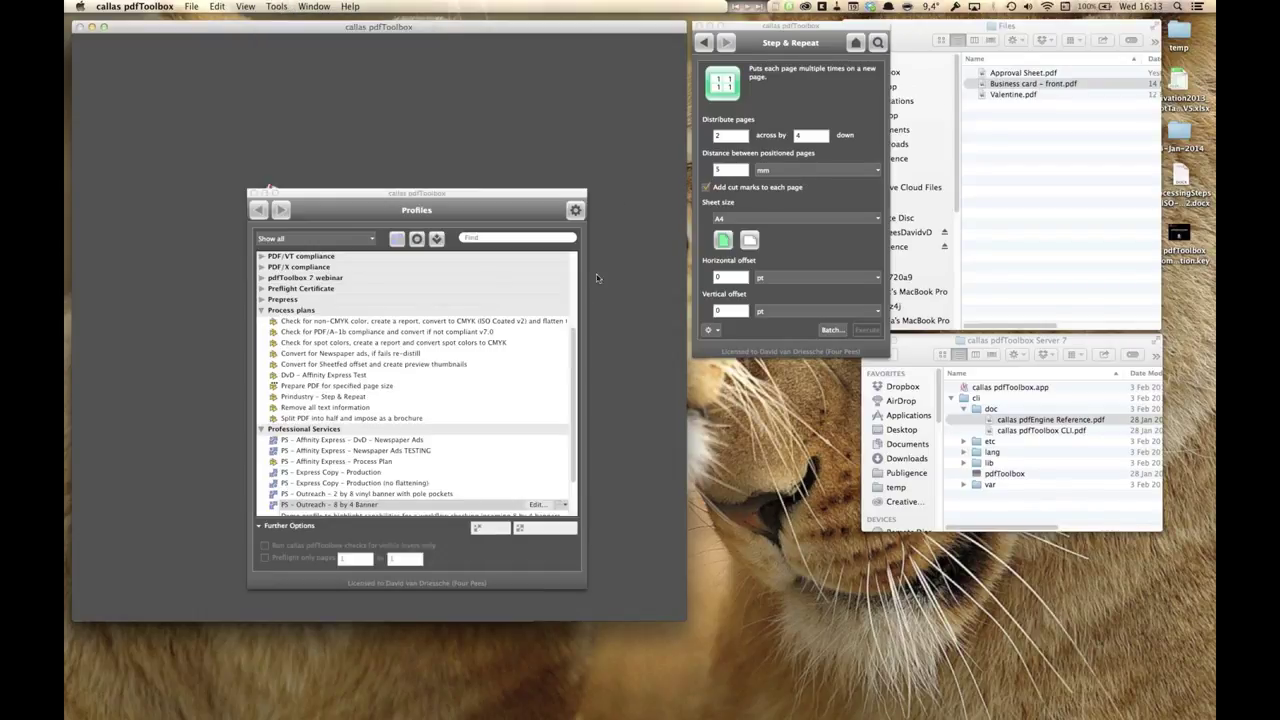
{"action": "left_click", "coordinate": [575, 210]}
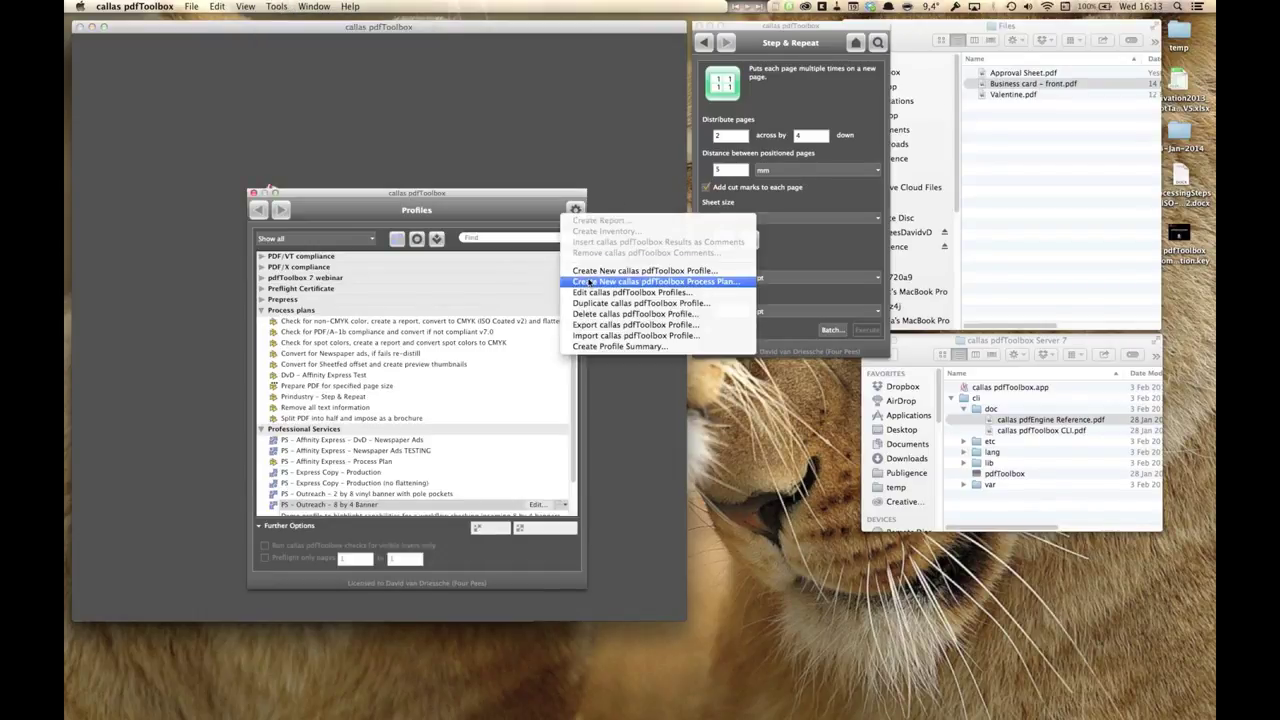
{"action": "left_click", "coordinate": [589, 283]}
{"action": "mouse_move", "coordinate": [486, 118]}
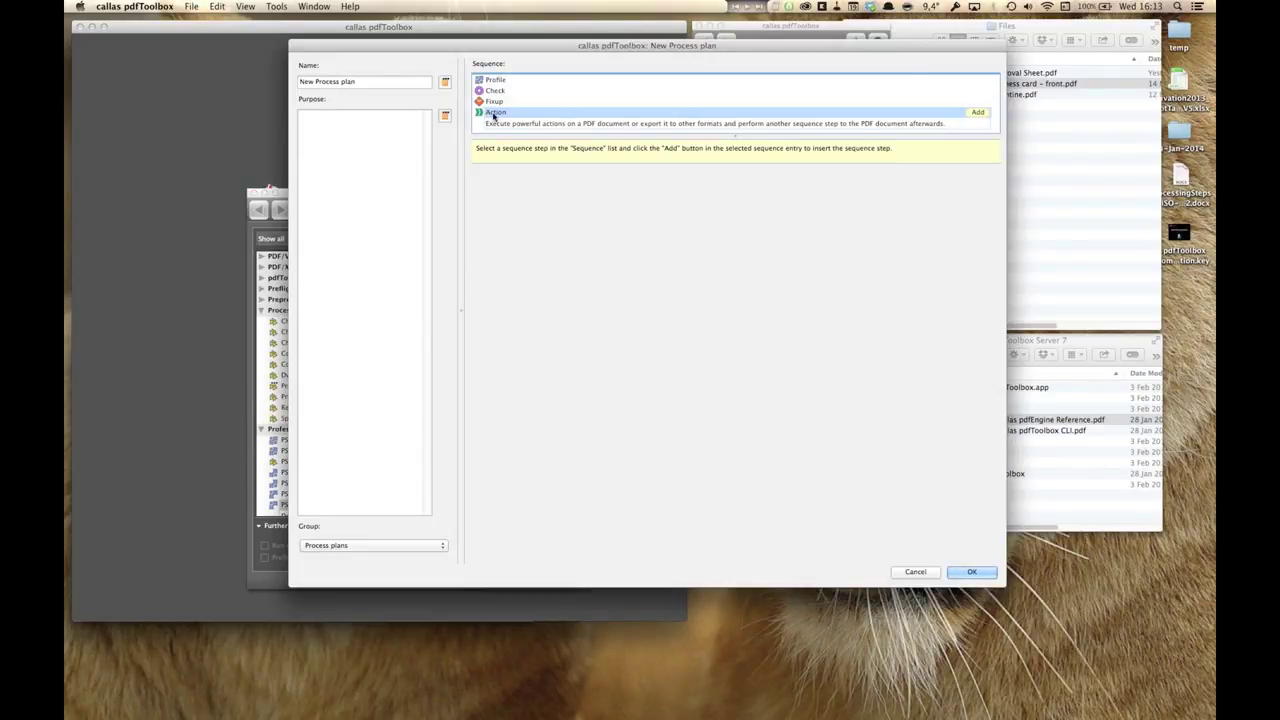
{"action": "left_click", "coordinate": [977, 112]}
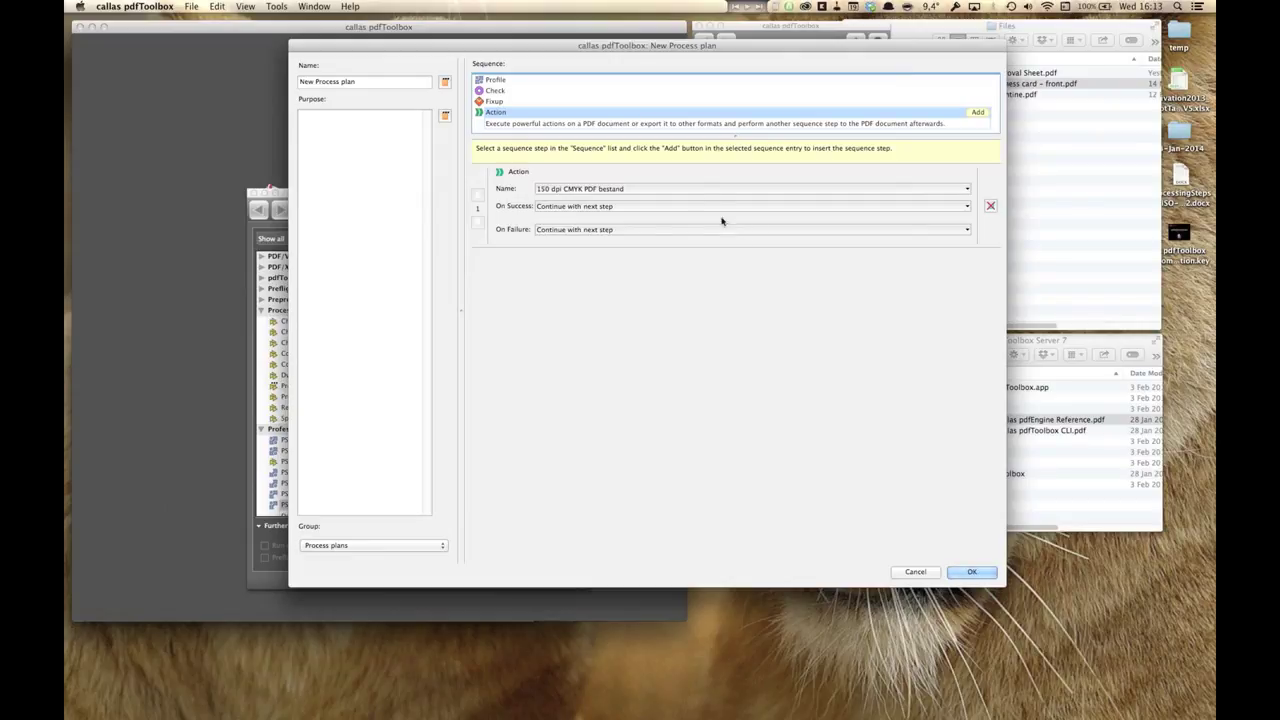
{"action": "left_click", "coordinate": [672, 190]}
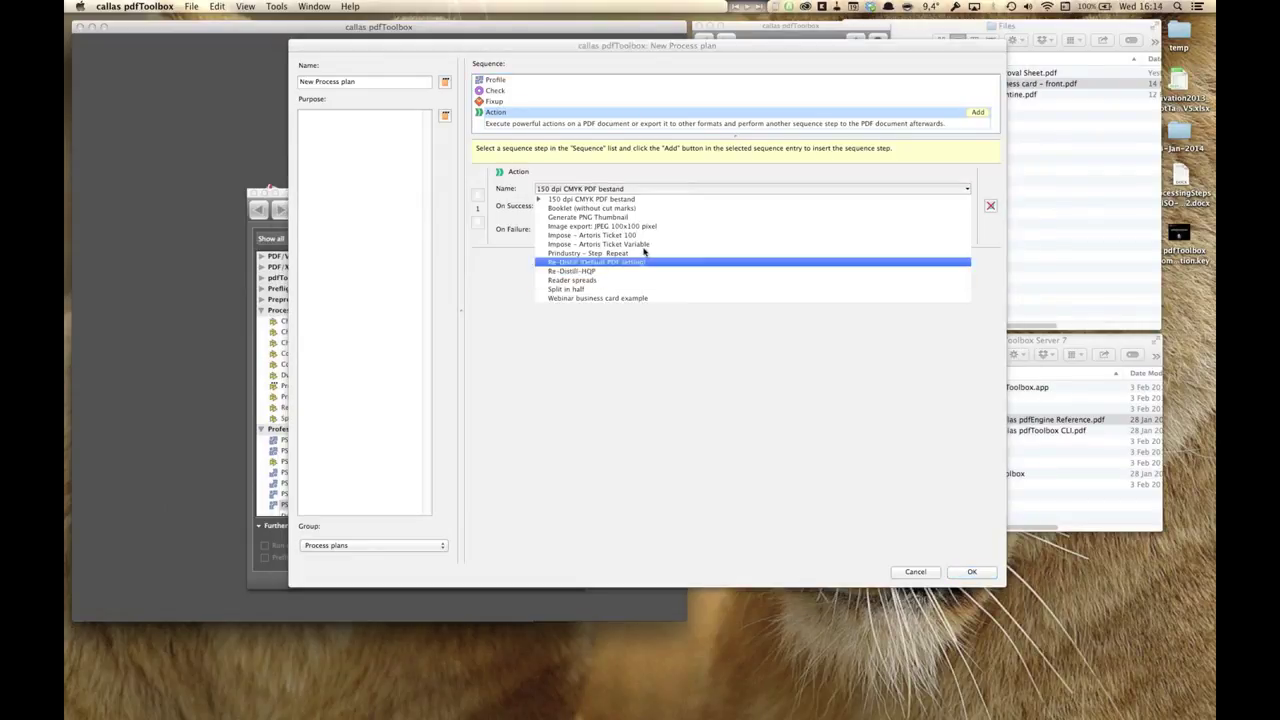
{"action": "left_click", "coordinate": [600, 298]}
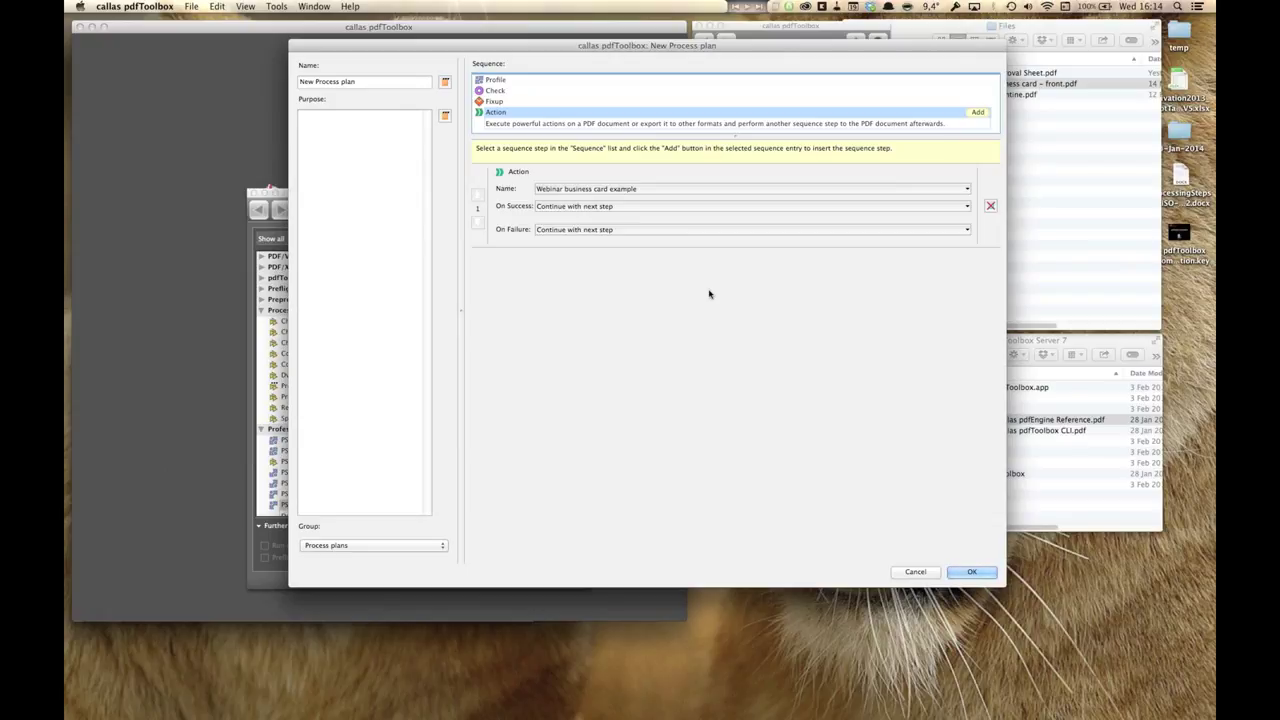
{"action": "left_click", "coordinate": [915, 571]}
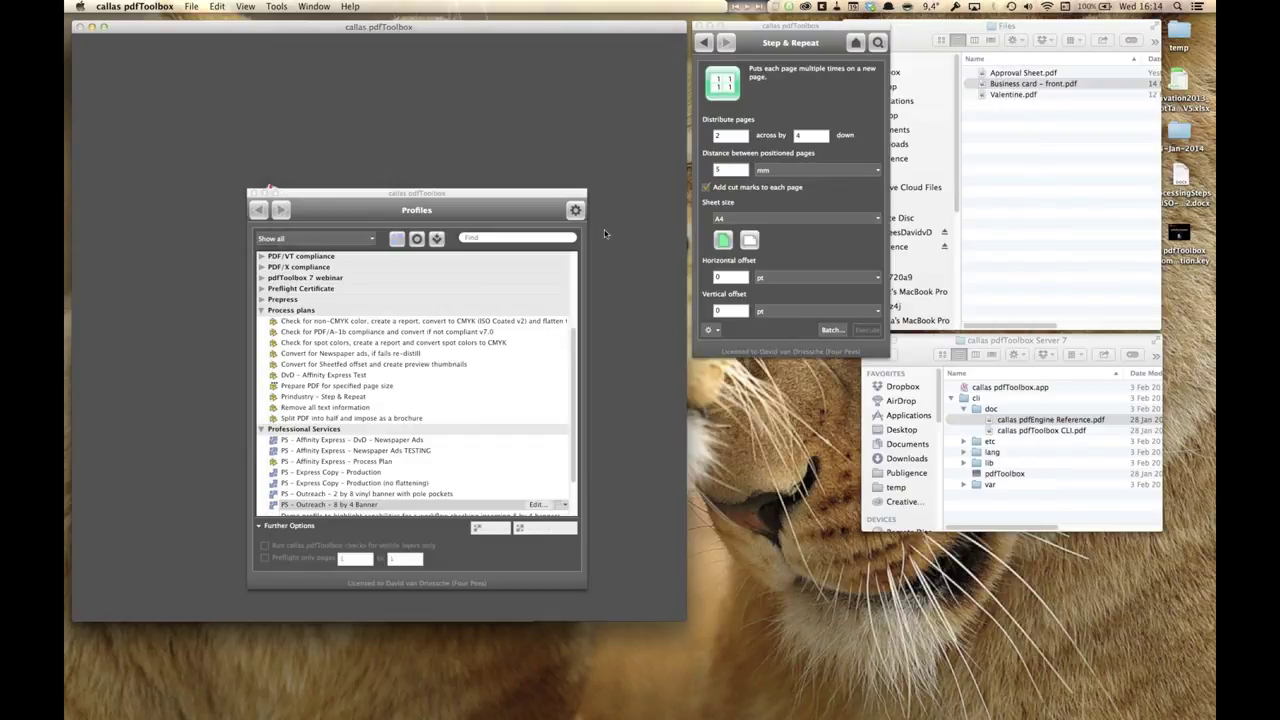
{"action": "left_click", "coordinate": [254, 194]}
Open the callas pdfToolbox Server window below the Step & Repeat settings, and open the "Step & Repeat business cards" job for editing.
{"action": "left_click", "coordinate": [276, 6]}
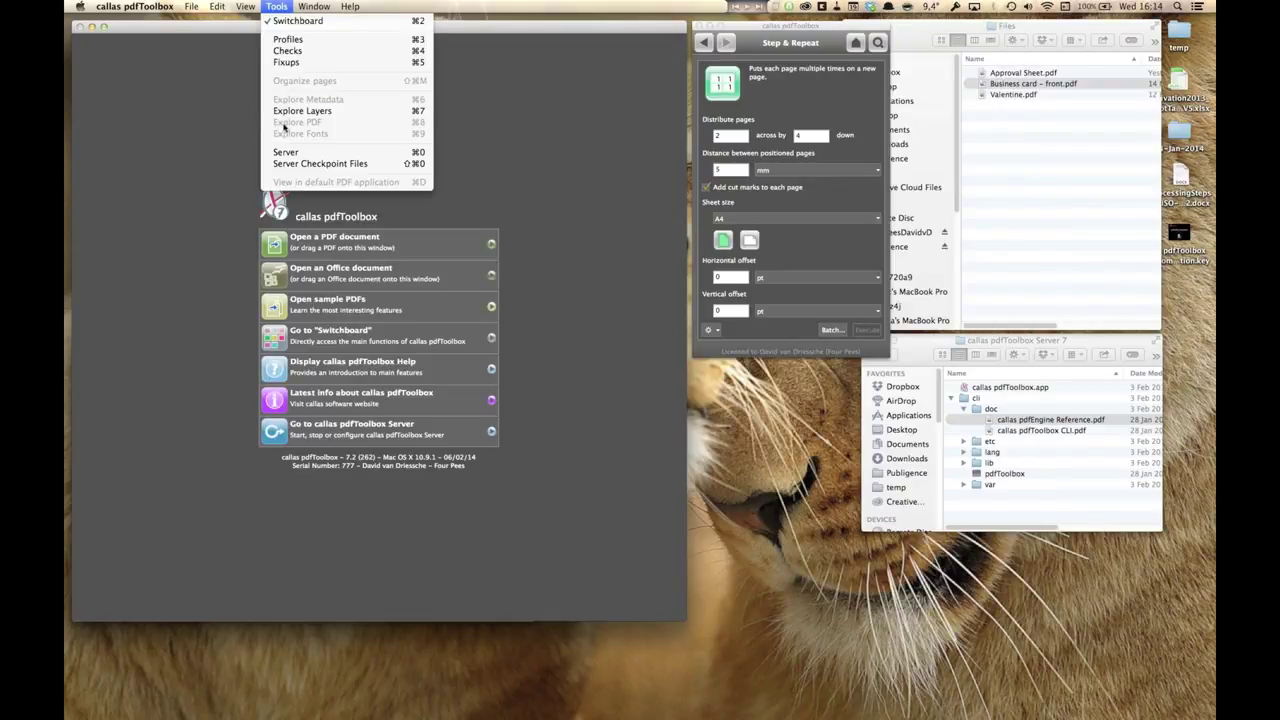
{"action": "left_click", "coordinate": [286, 152]}
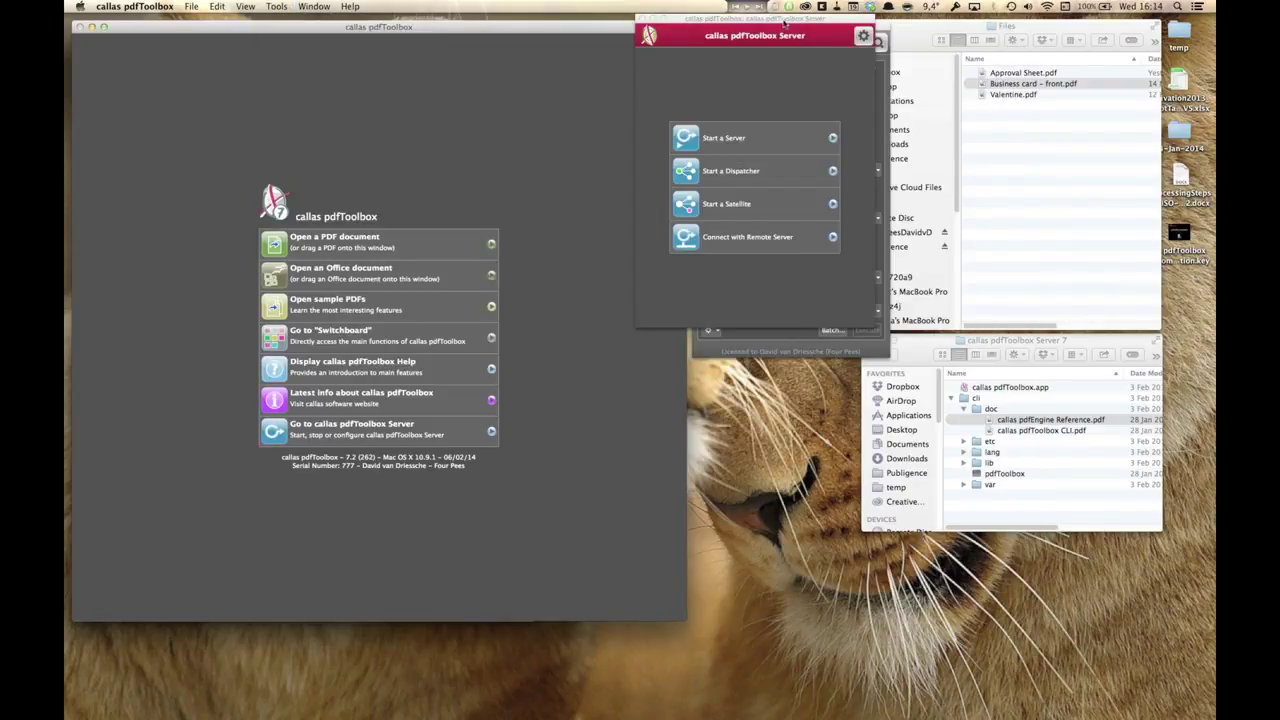
{"action": "left_click_drag", "start_coordinate": [784, 22], "coordinate": [845, 366]}
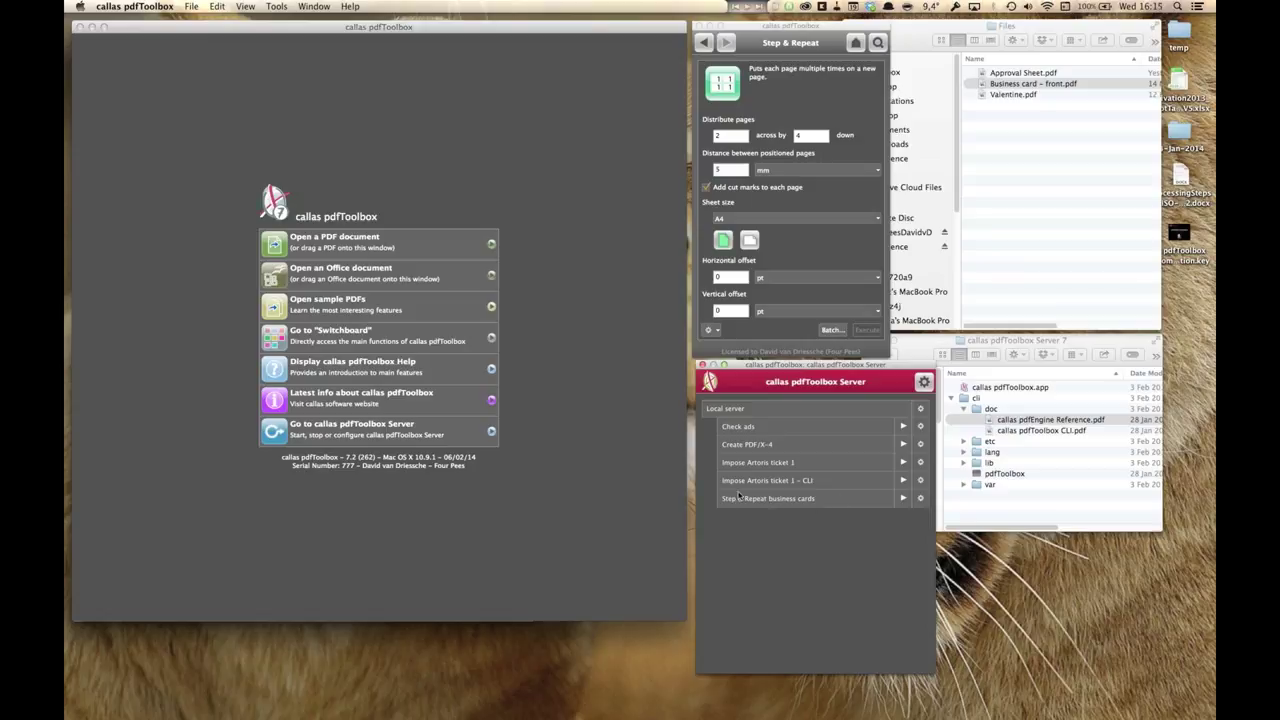
{"action": "left_click", "coordinate": [920, 498]}
{"action": "left_click", "coordinate": [926, 512]}
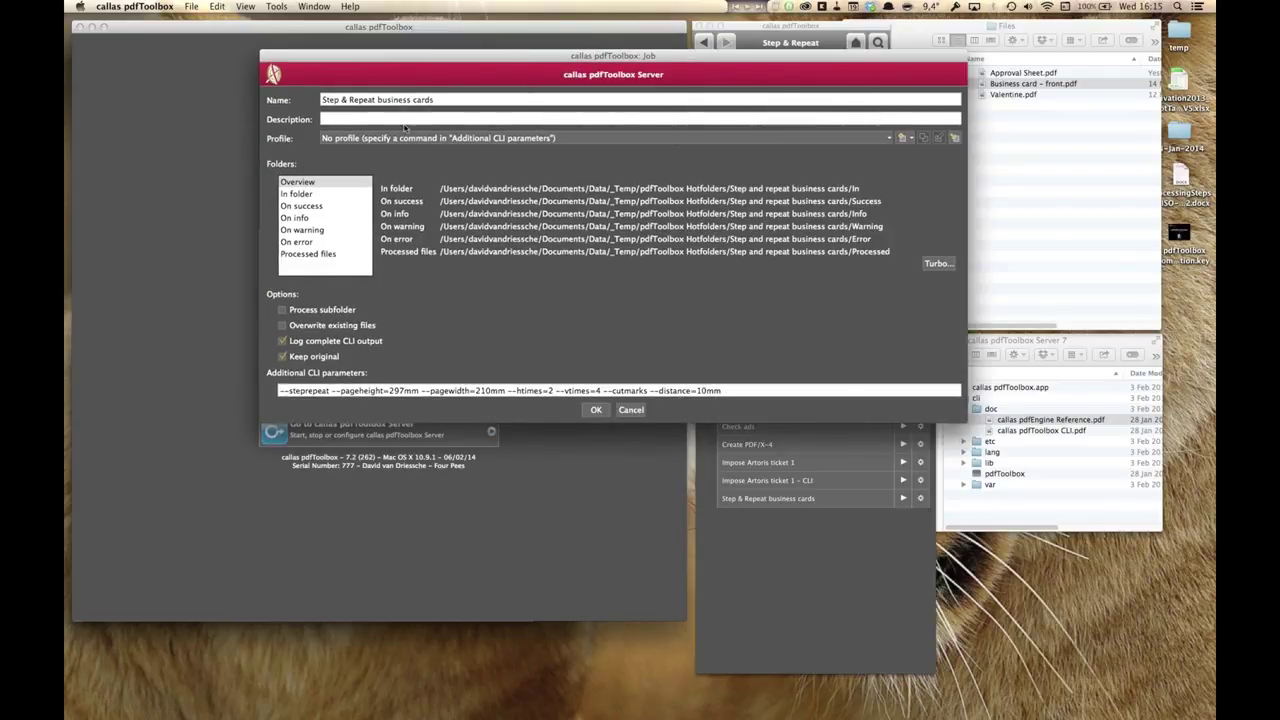
Examine the job's input folder and its CLI parameters for step and repeat, page size, repeats, cut marks and distance, and close the job.
{"action": "left_click", "coordinate": [336, 195]}
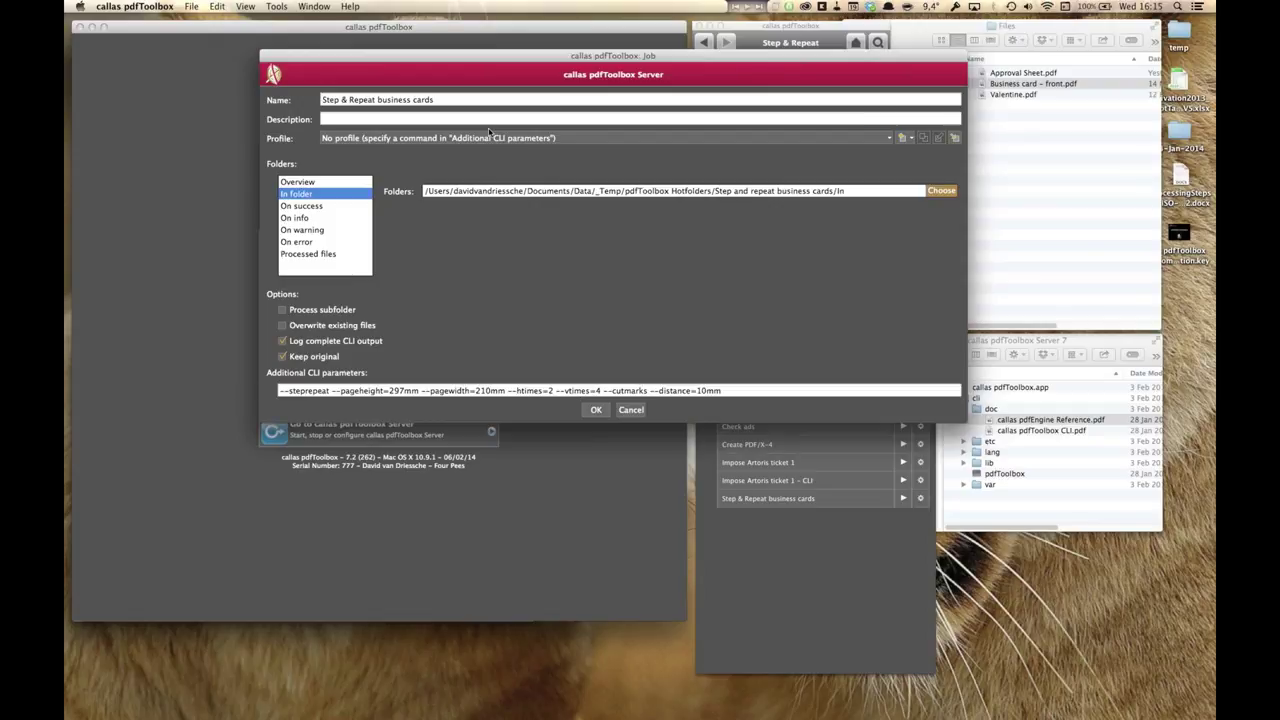
{"action": "left_click", "coordinate": [281, 391]}
{"action": "left_click_drag", "start_coordinate": [281, 391], "coordinate": [330, 391]}
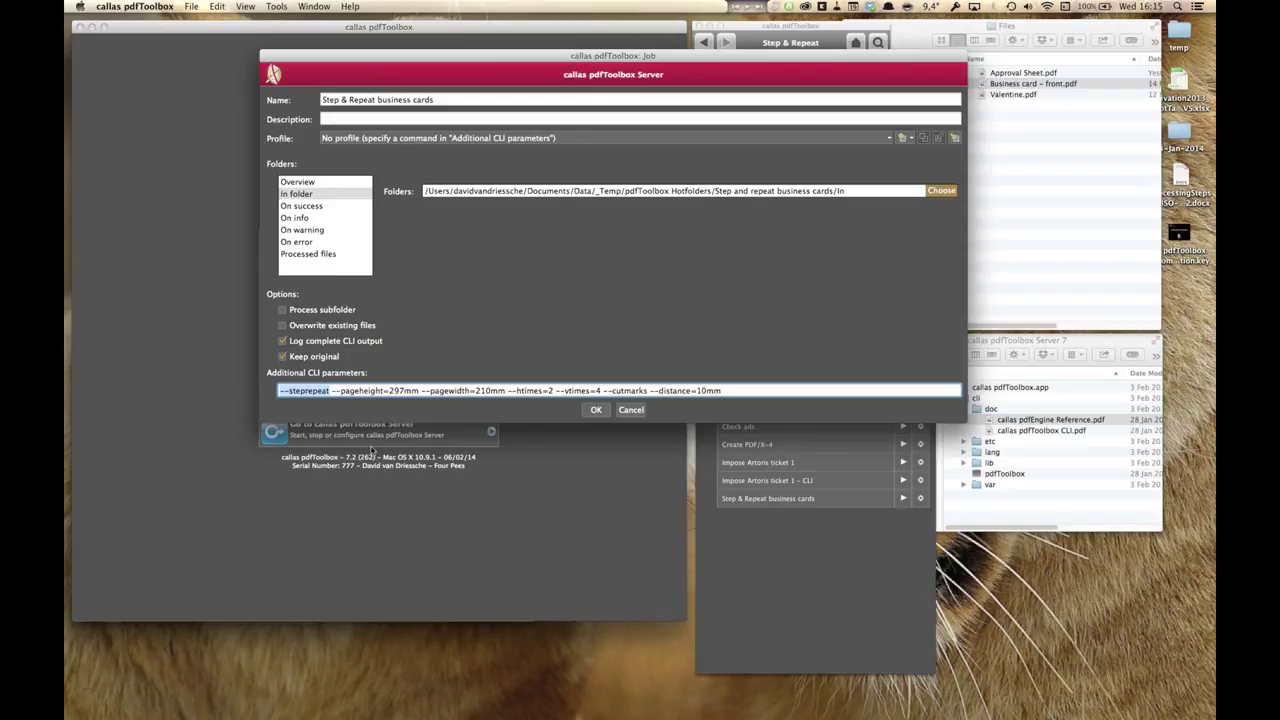
{"action": "triple_click", "coordinate": [305, 391]}
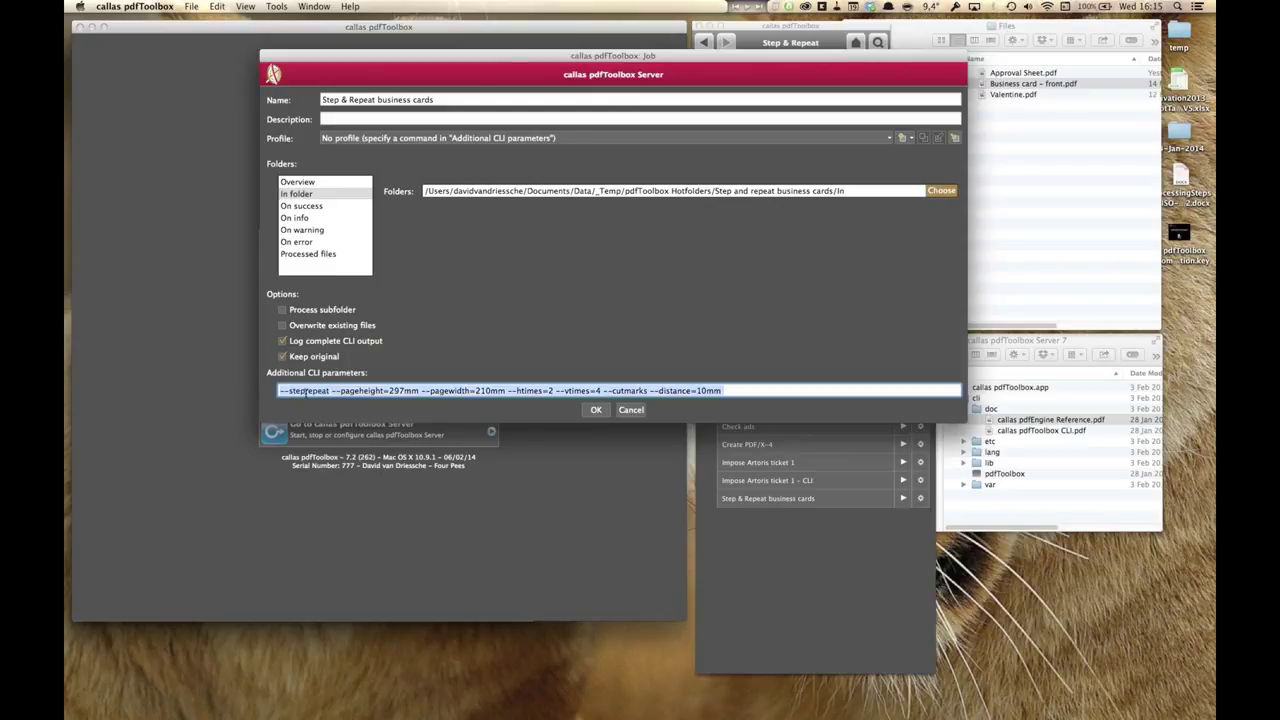
{"action": "left_click", "coordinate": [328, 391]}
{"action": "left_click_drag", "start_coordinate": [328, 391], "coordinate": [244, 405]}
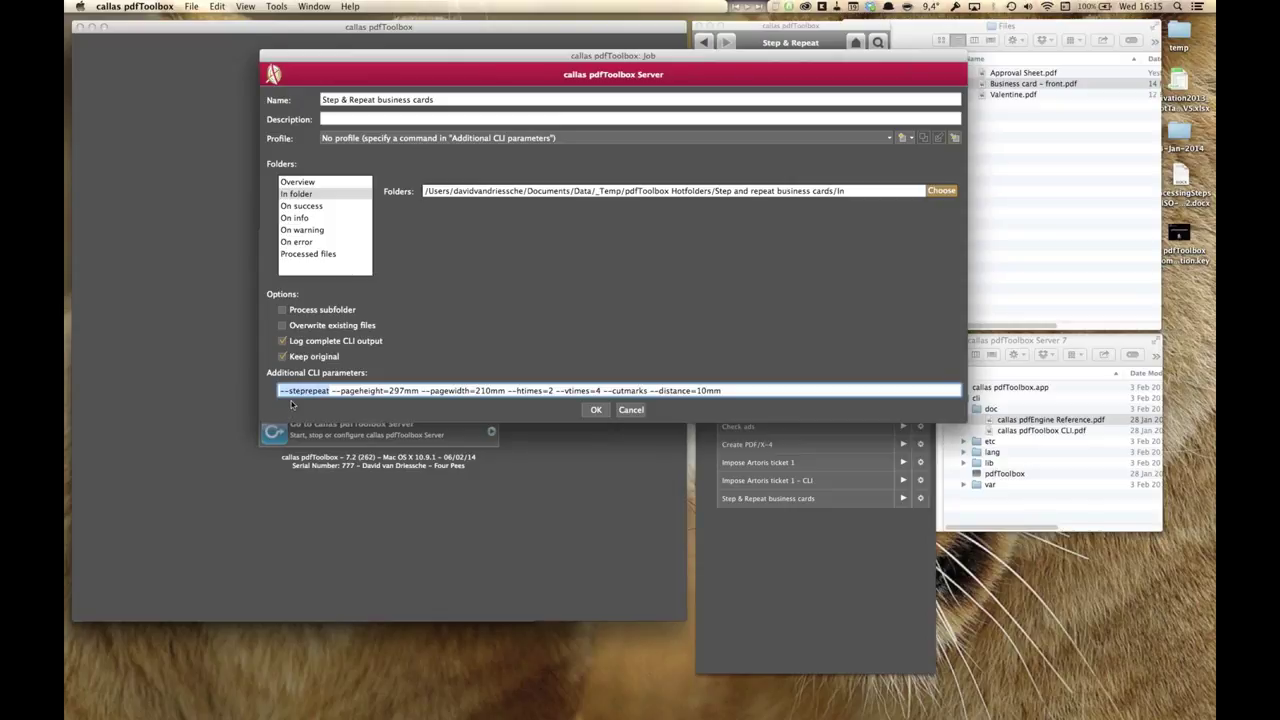
{"action": "left_click_drag", "start_coordinate": [332, 391], "coordinate": [417, 391]}
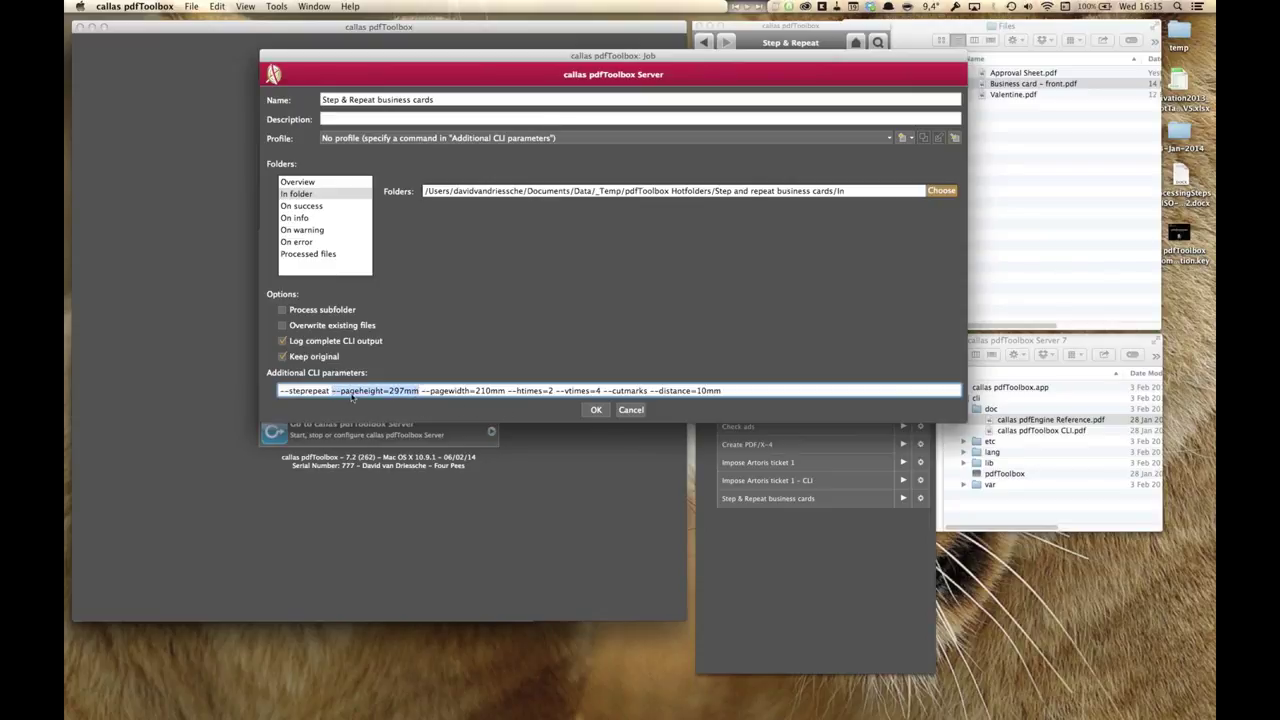
{"action": "left_click_drag", "start_coordinate": [516, 391], "coordinate": [553, 391]}
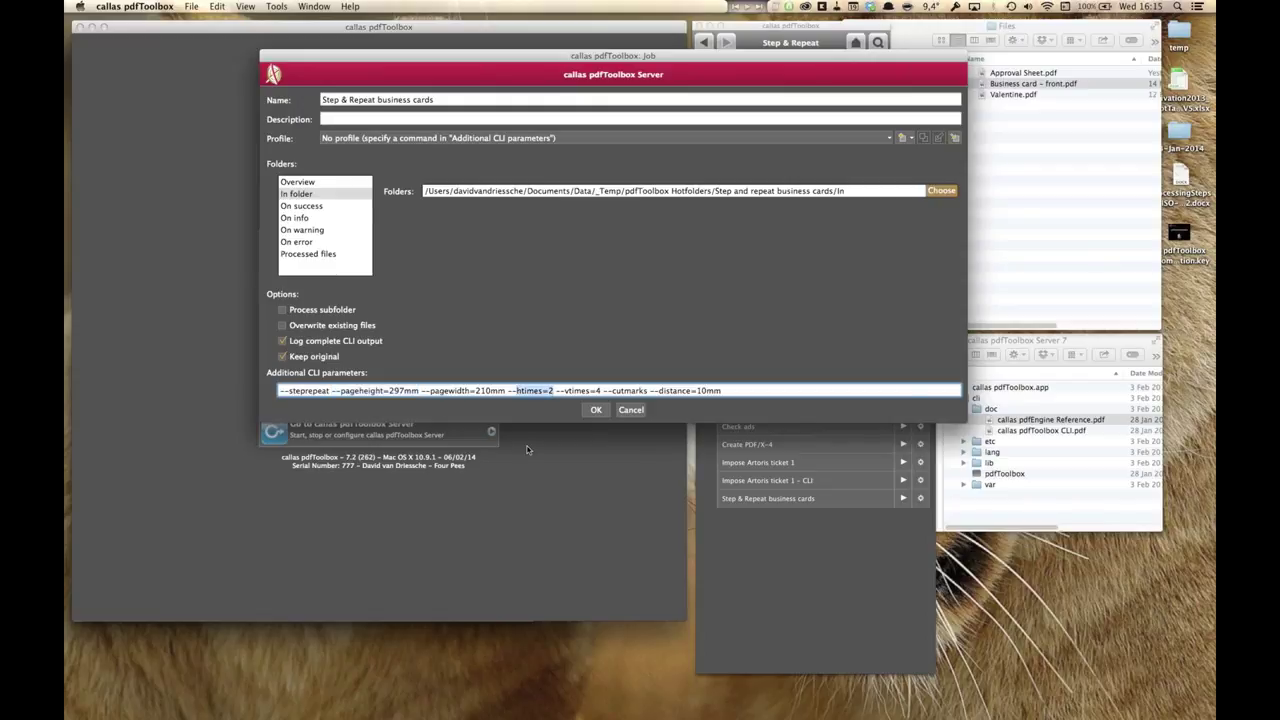
{"action": "left_click", "coordinate": [593, 391]}
{"action": "left_click_drag", "start_coordinate": [603, 391], "coordinate": [719, 391]}
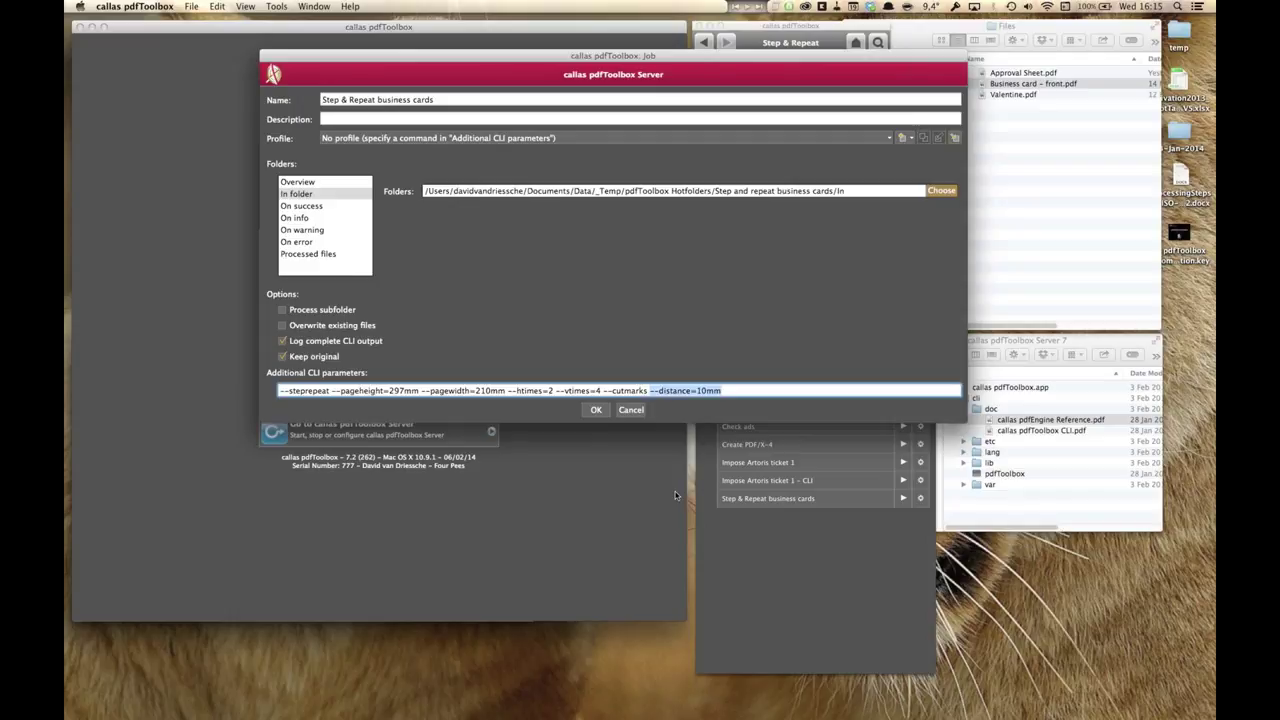
{"action": "left_click_drag", "start_coordinate": [730, 390], "coordinate": [232, 386]}
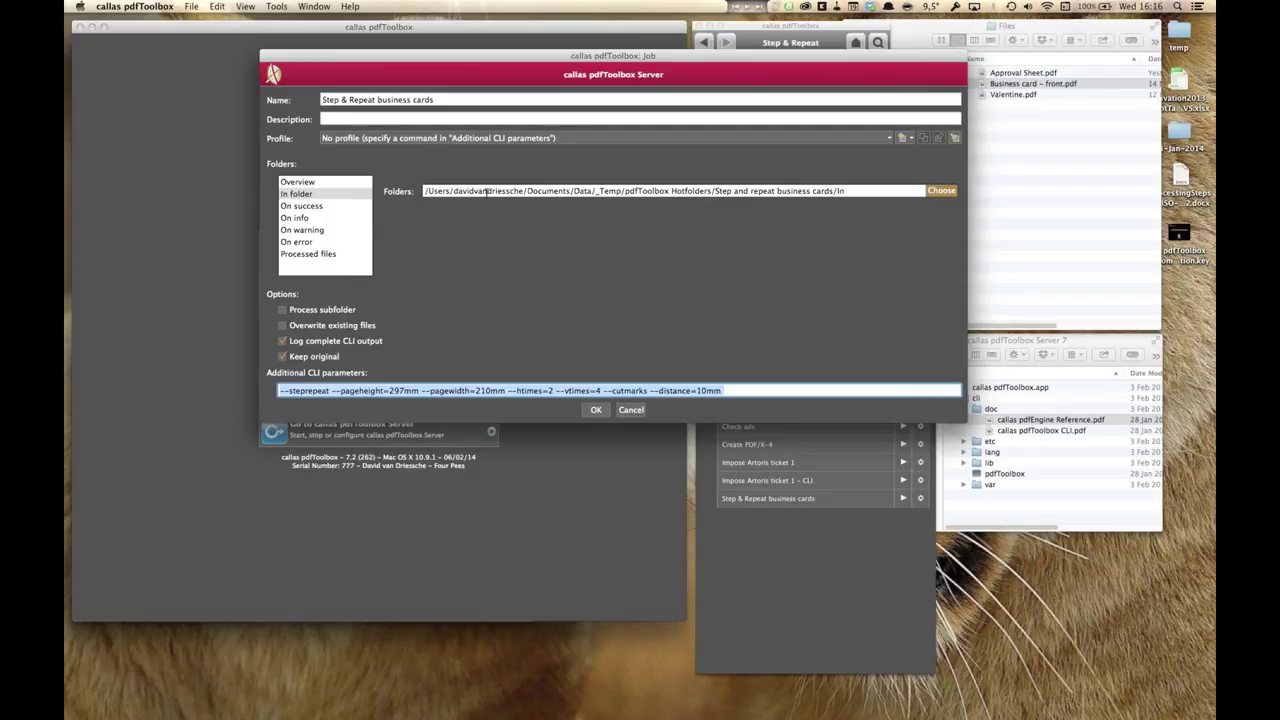
{"action": "key", "text": "Return"}
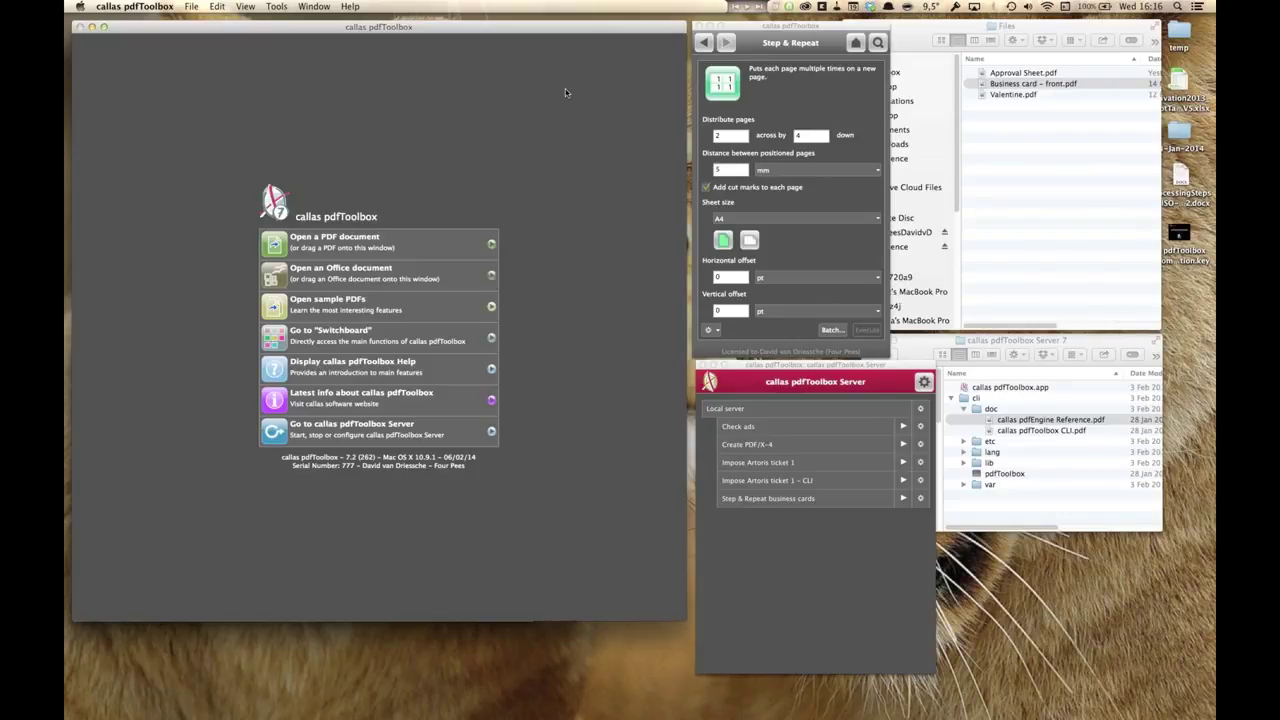
Switch to the Keynote presentation, view the pdfToolbox Desktop slide and browse the slides that follow it.
{"action": "key", "text": "super+Tab"}
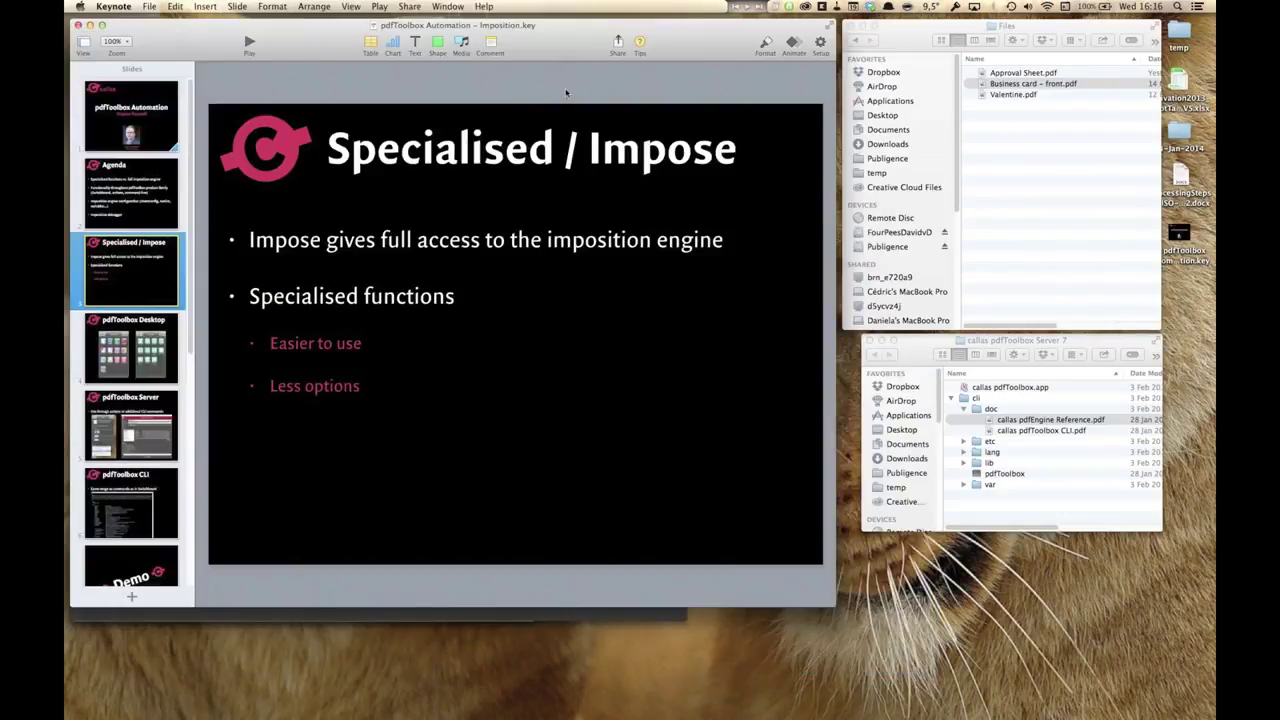
{"action": "left_click", "coordinate": [163, 364]}
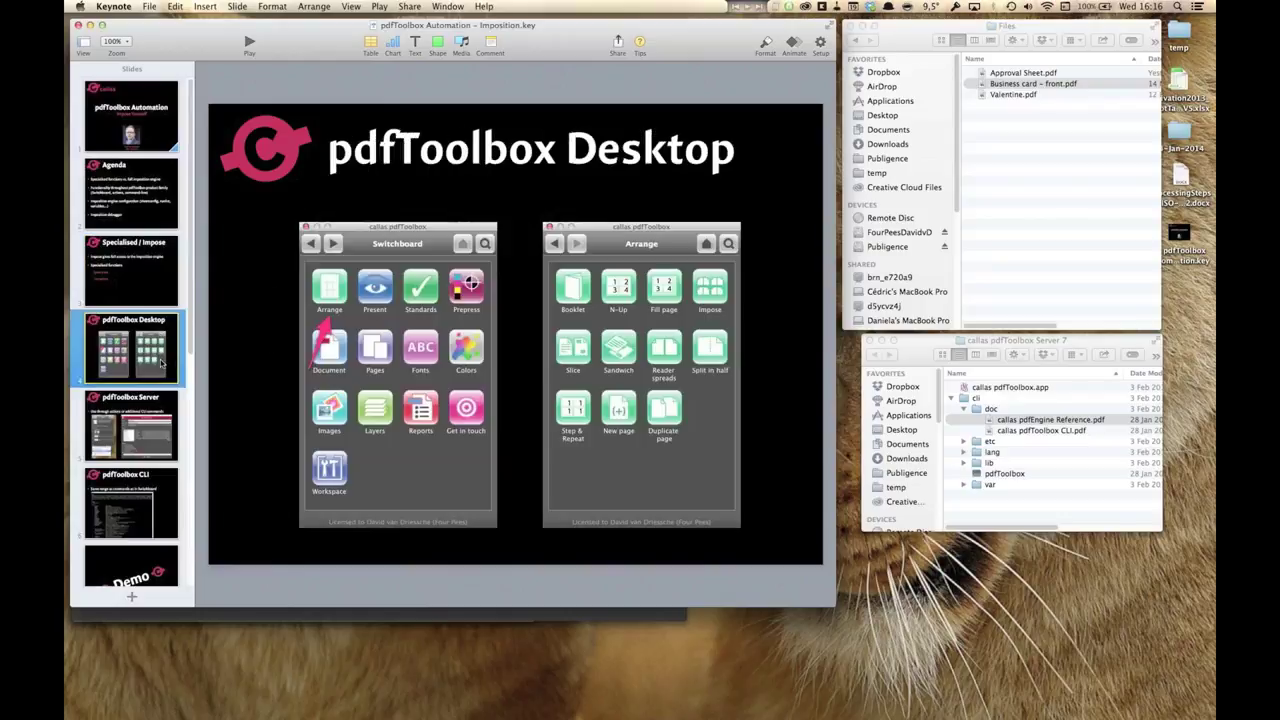
{"action": "scroll", "coordinate": [160, 364], "scroll_direction": "down", "scroll_amount": 4}
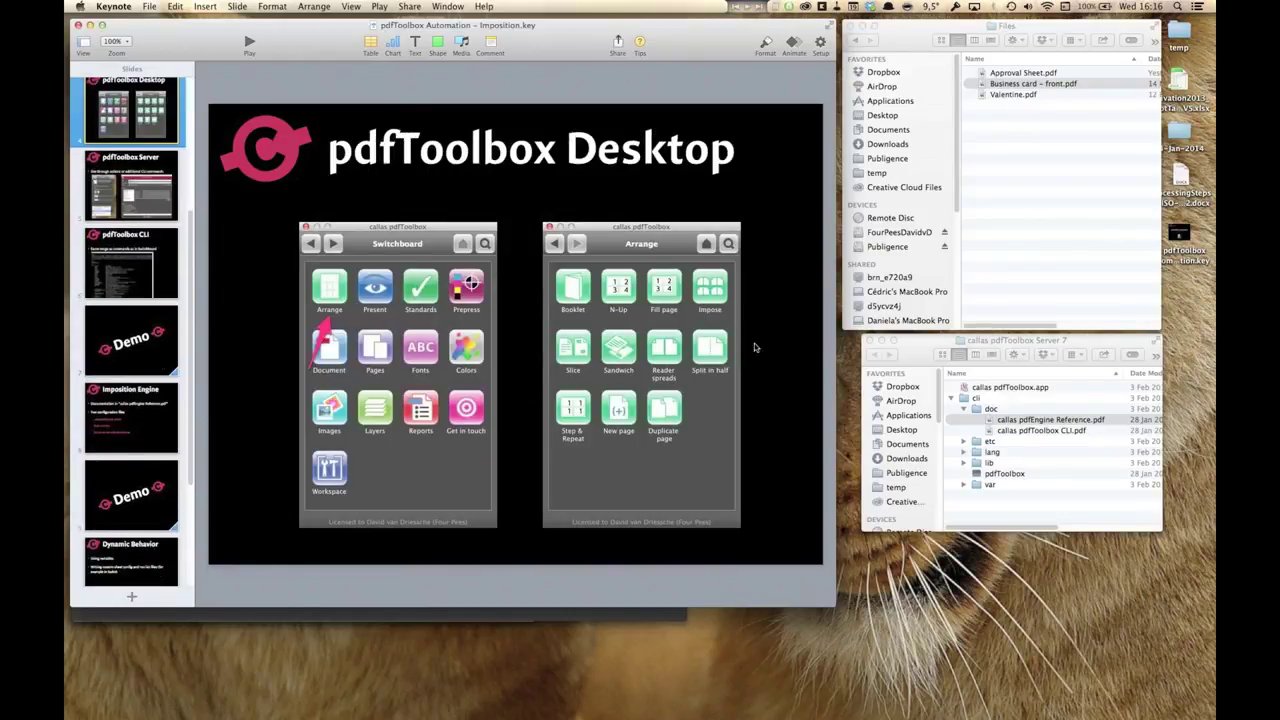
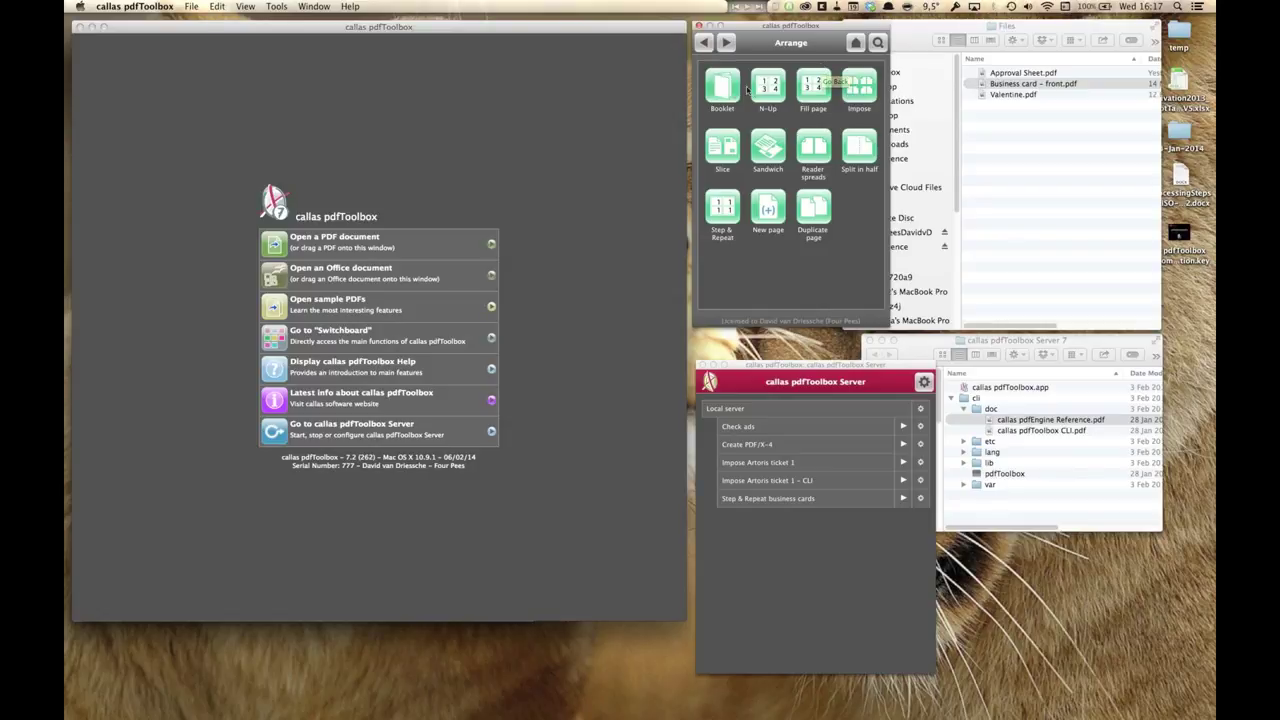
Open the Impose settings from the Arrange group of the Switchboard.
{"action": "left_click", "coordinate": [865, 105]}
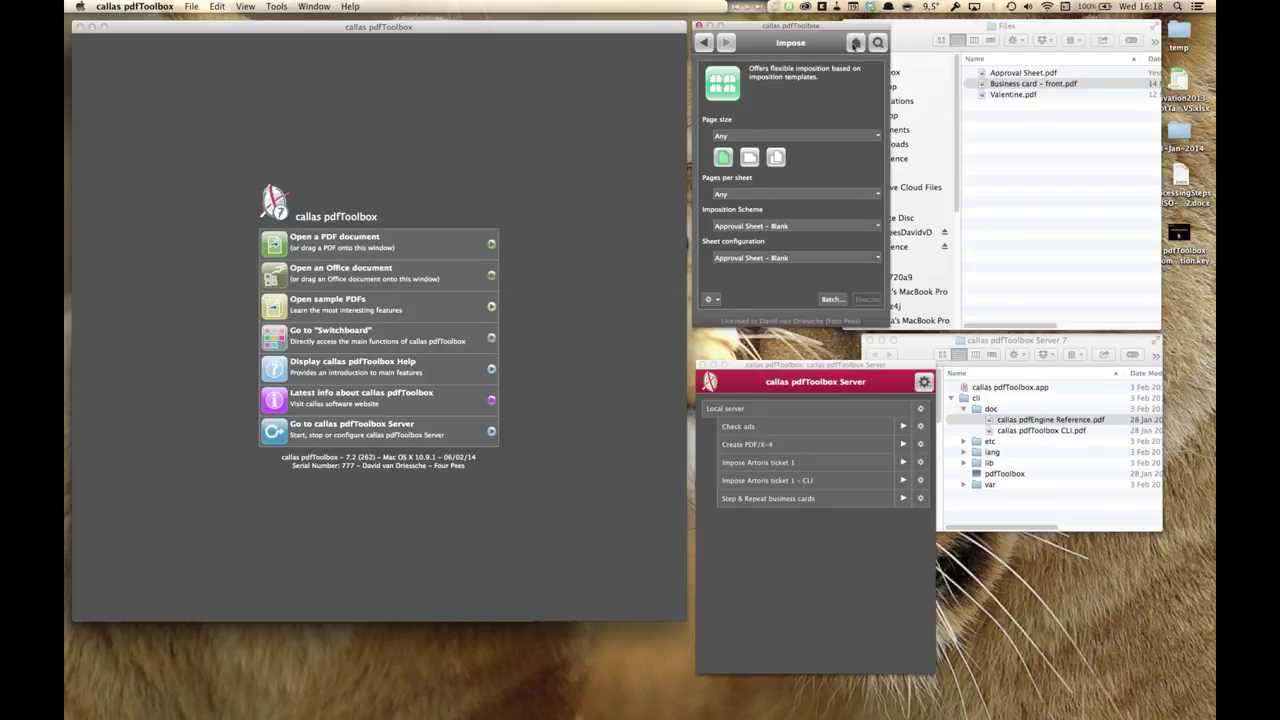
{"action": "left_click", "coordinate": [855, 42]}
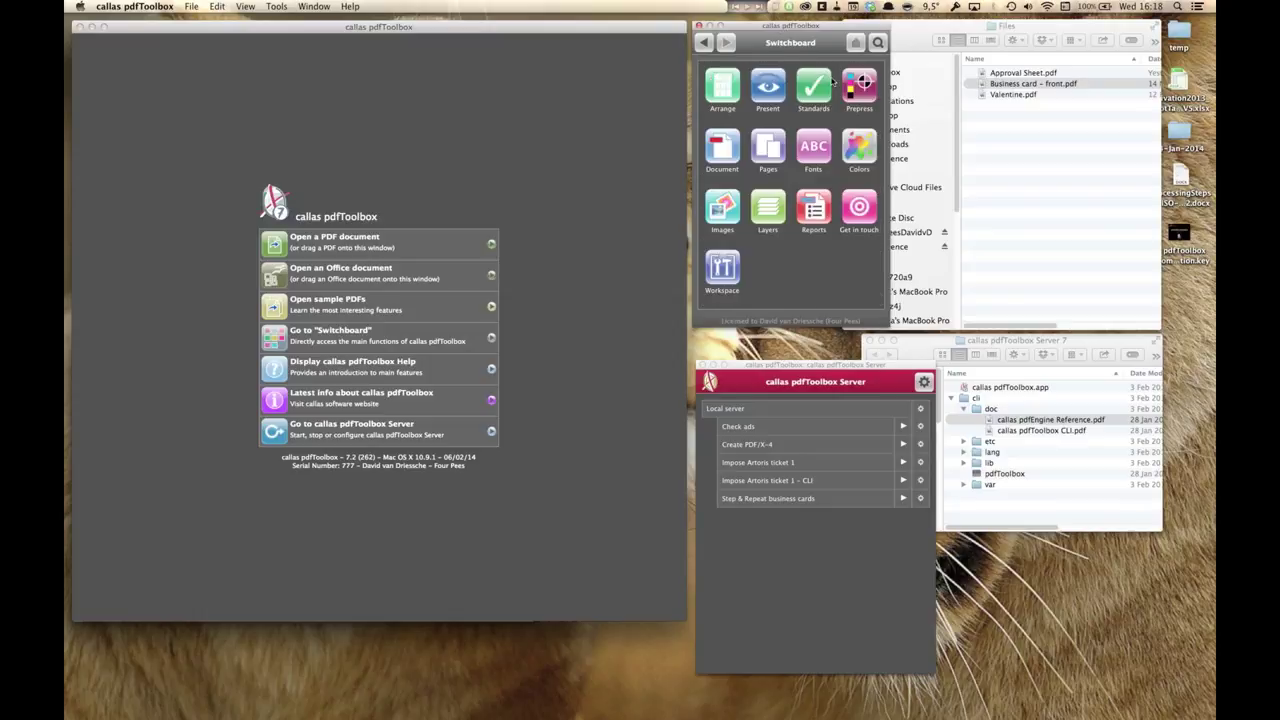
{"action": "left_click", "coordinate": [727, 96]}
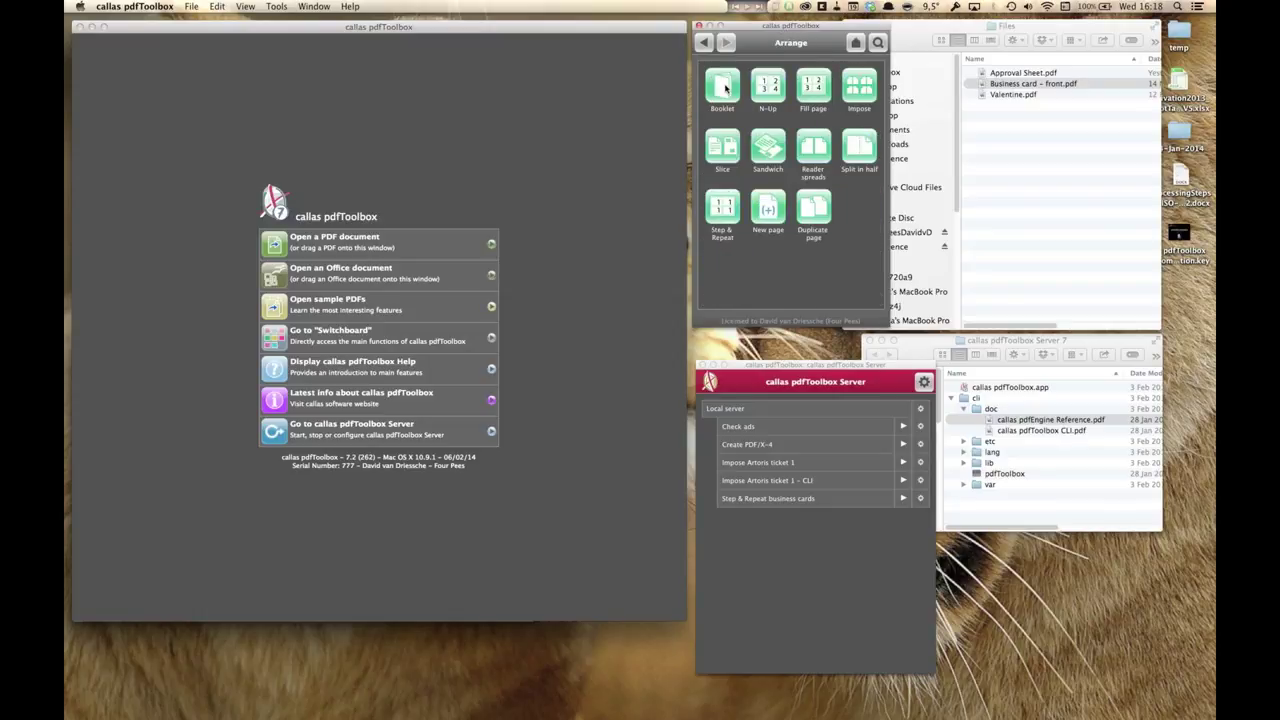
{"action": "left_click", "coordinate": [862, 90]}
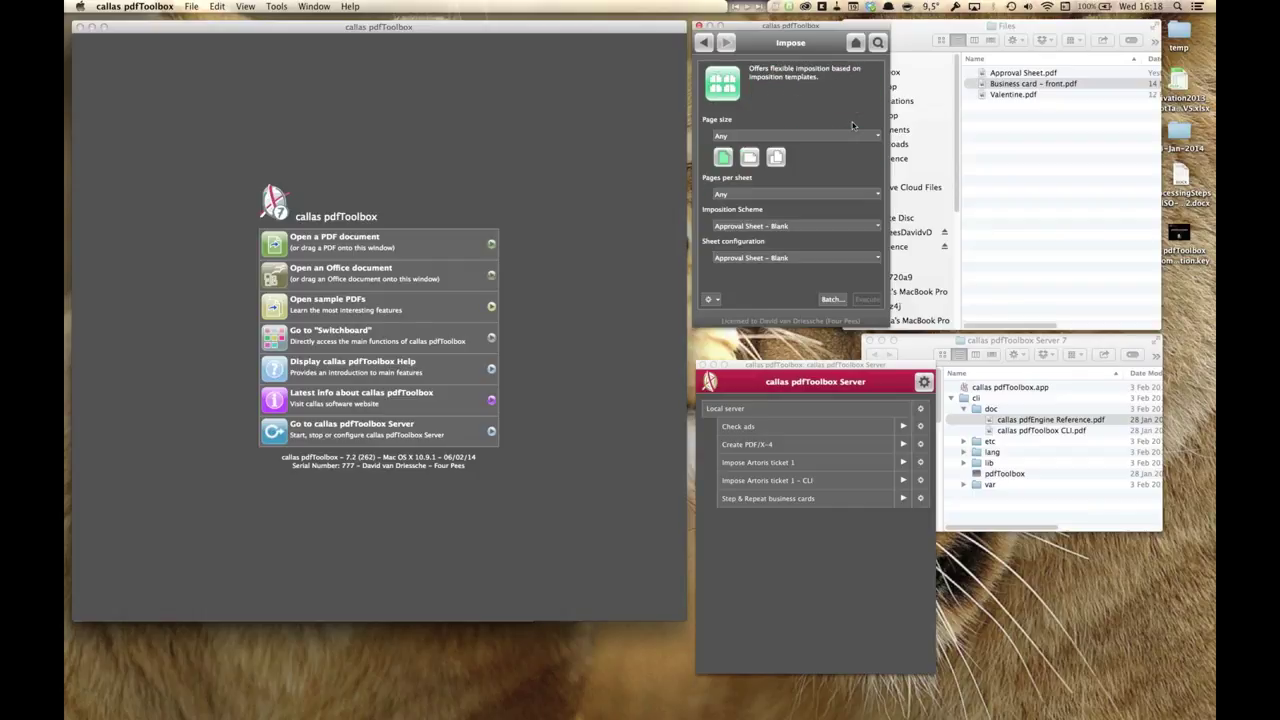
Check the choices offered for page size, pages per sheet and imposition scheme in the Impose settings, without changing them.
{"action": "left_click", "coordinate": [755, 136]}
{"action": "left_click", "coordinate": [776, 120]}
{"action": "left_click", "coordinate": [745, 195]}
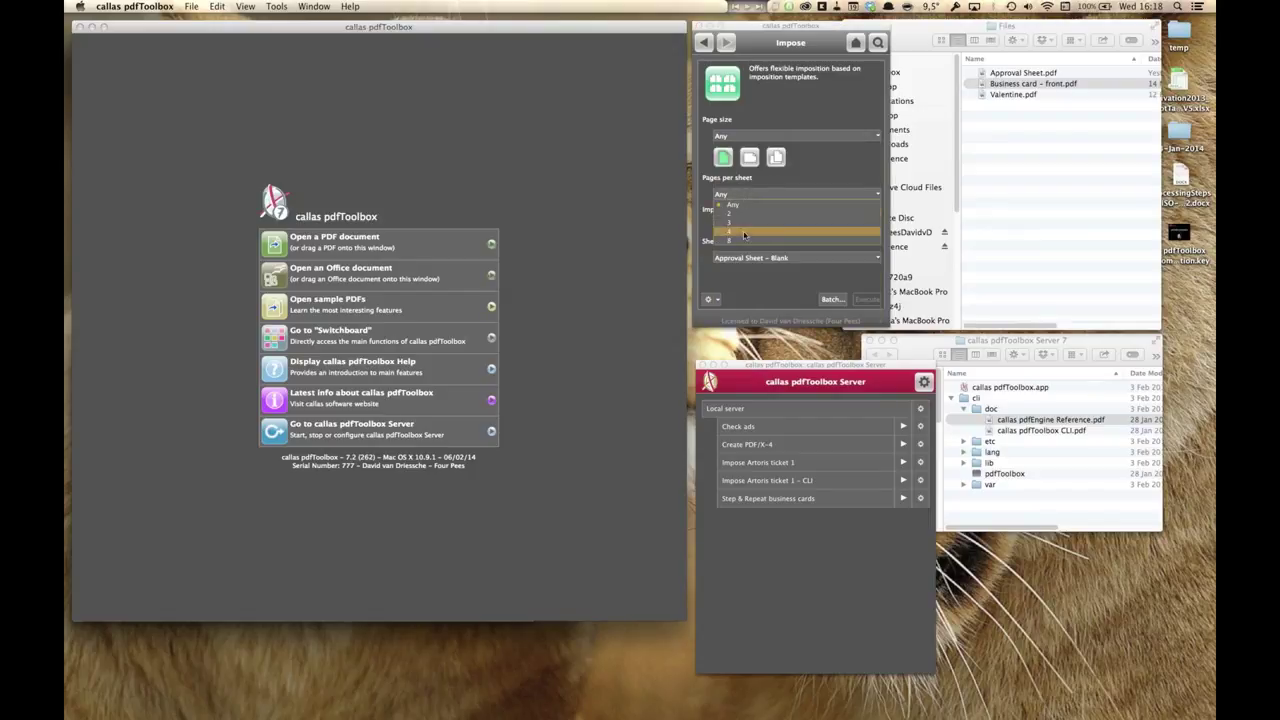
{"action": "left_click", "coordinate": [748, 192]}
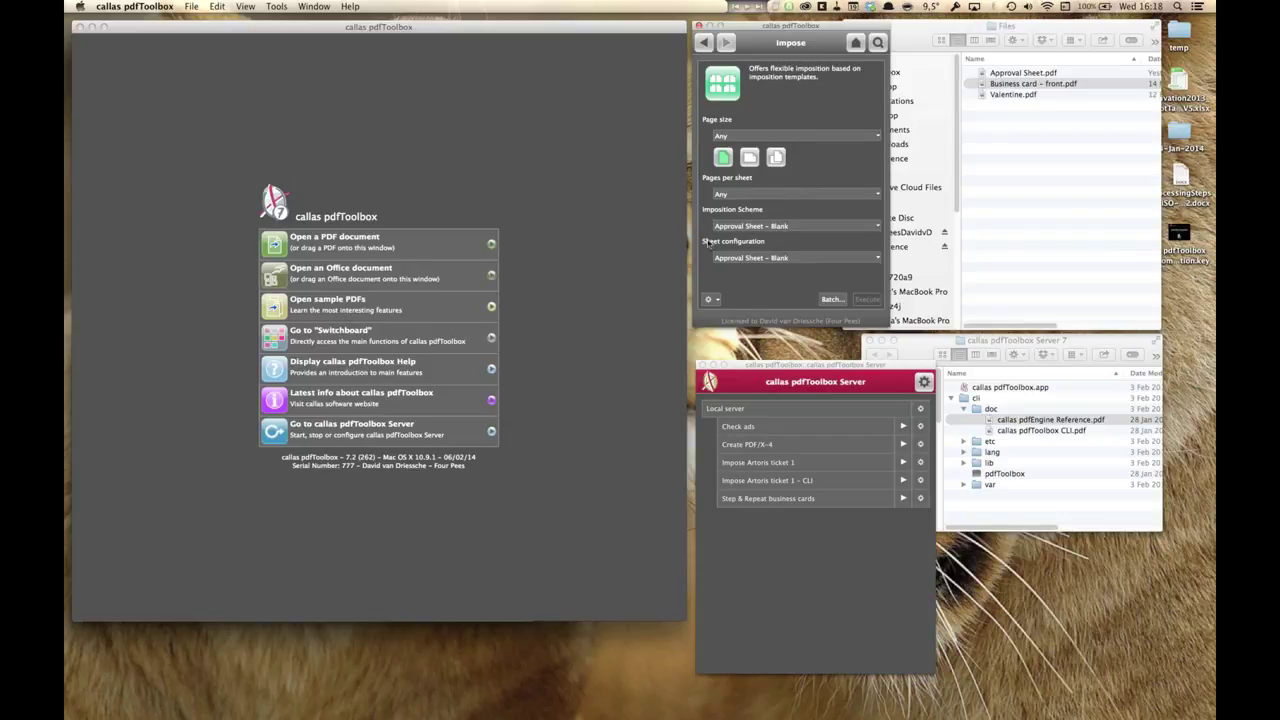
{"action": "left_click", "coordinate": [795, 229]}
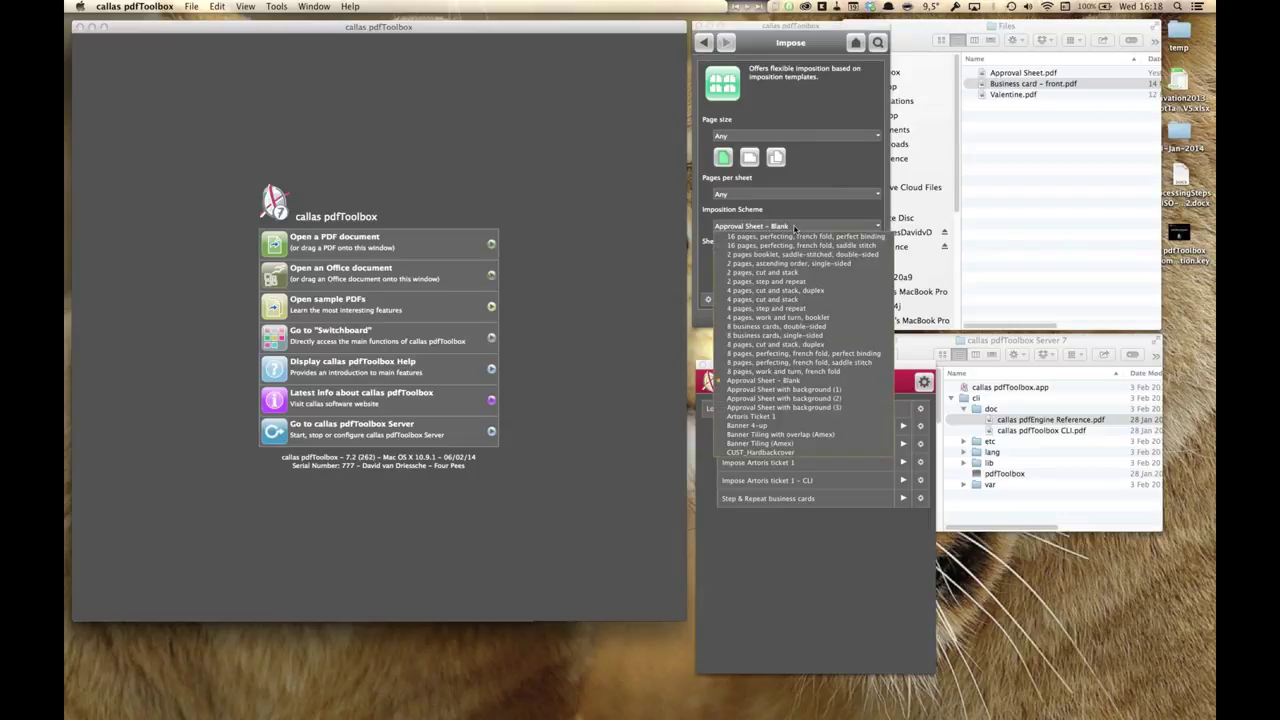
{"action": "left_click", "coordinate": [791, 214]}
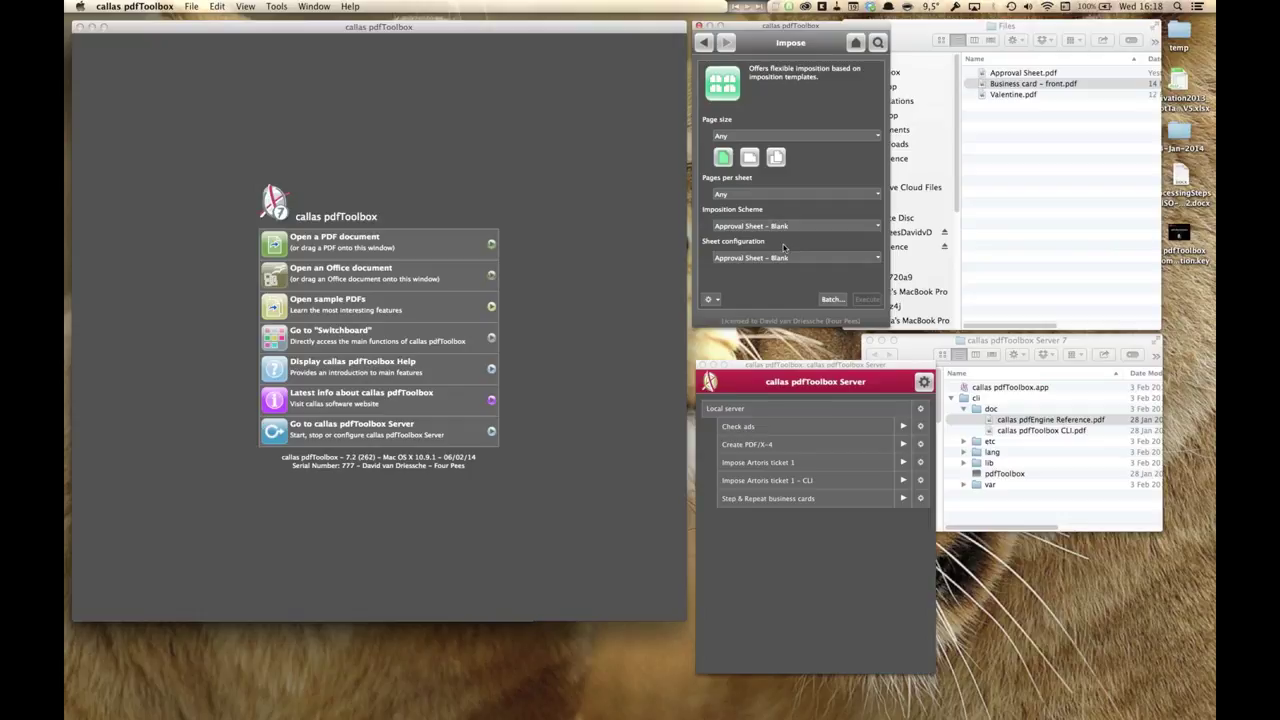
{"action": "left_click", "coordinate": [788, 229]}
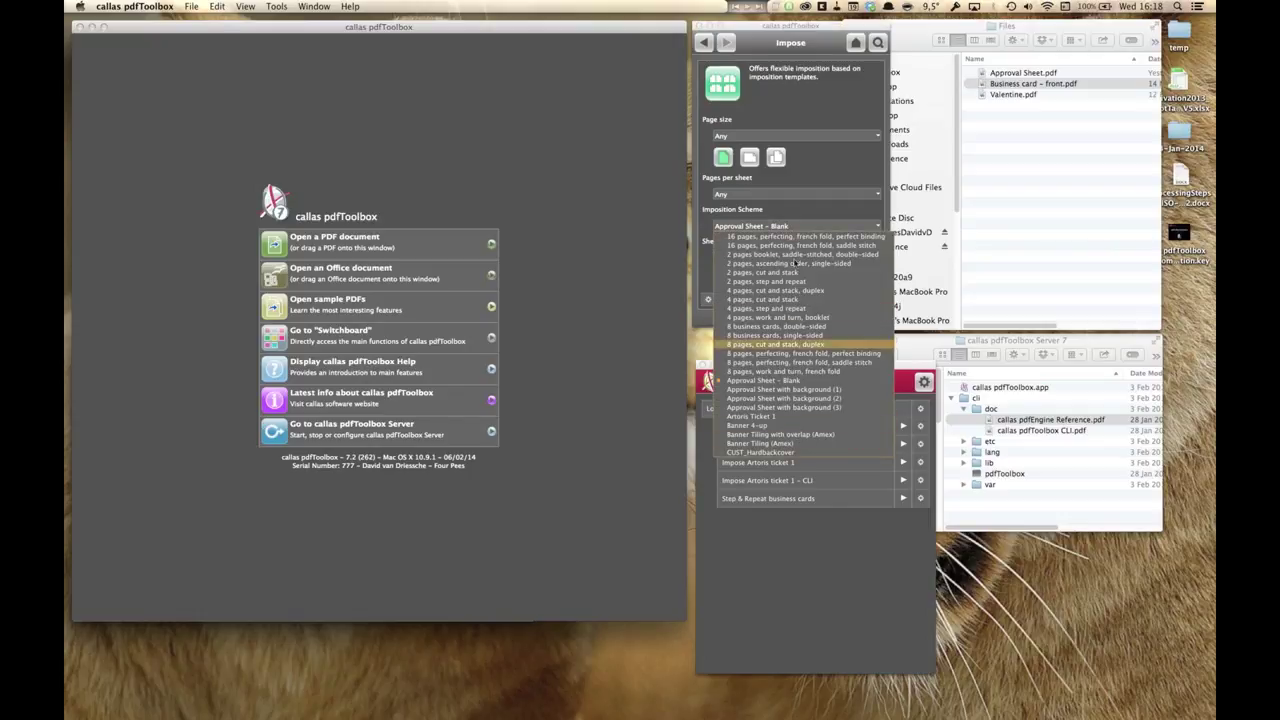
{"action": "left_click", "coordinate": [789, 216]}
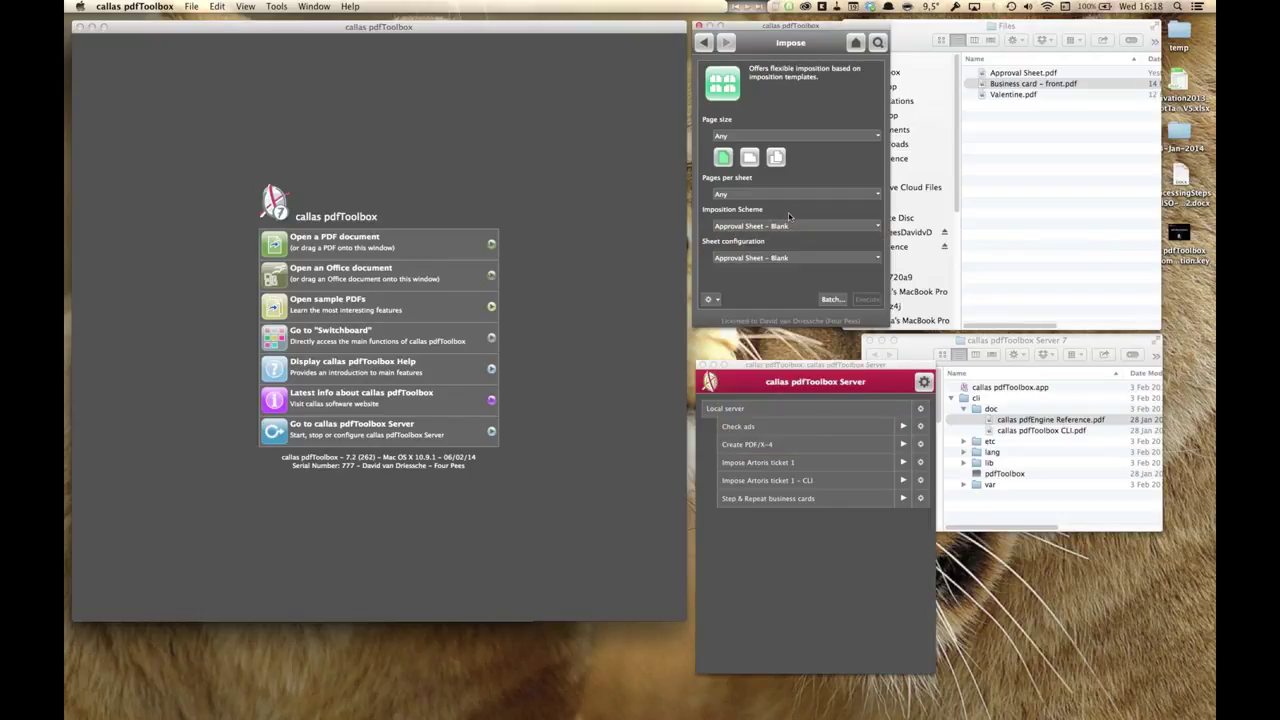
Check the sheet configuration choices without changing them, and open the Impose folder that holds the imposition configs.
{"action": "left_click", "coordinate": [790, 258]}
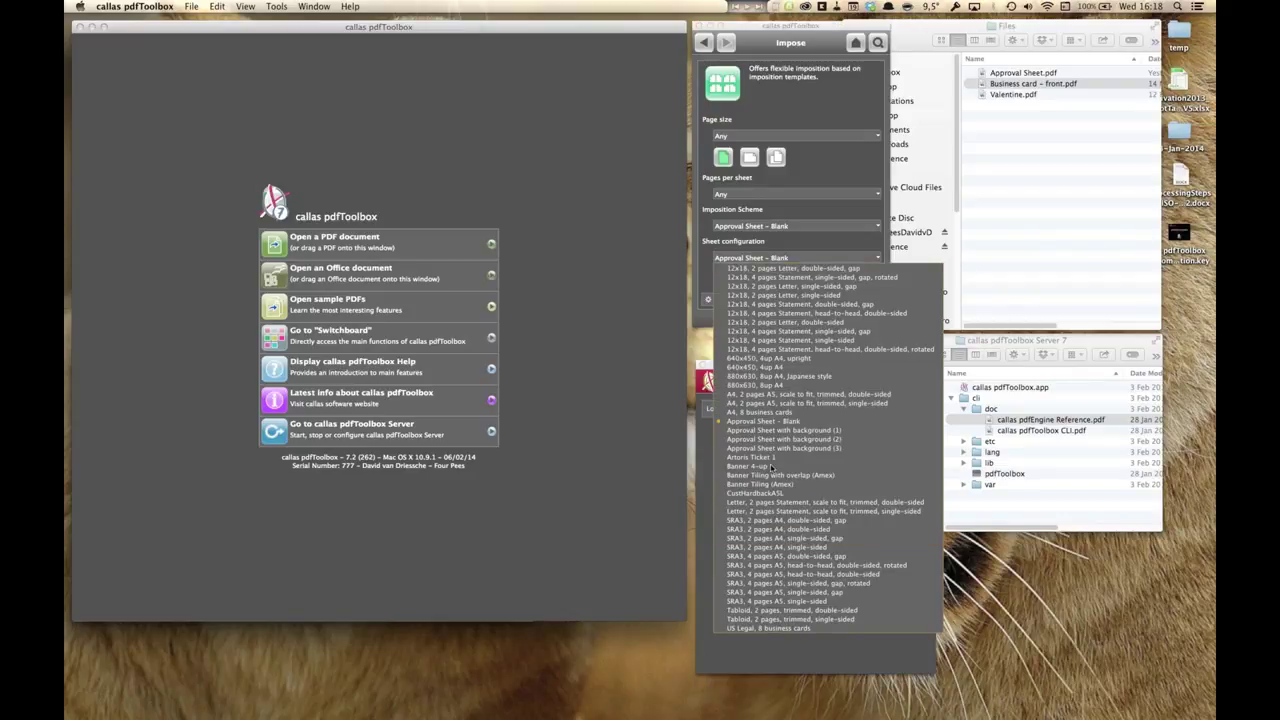
{"action": "left_click", "coordinate": [773, 265]}
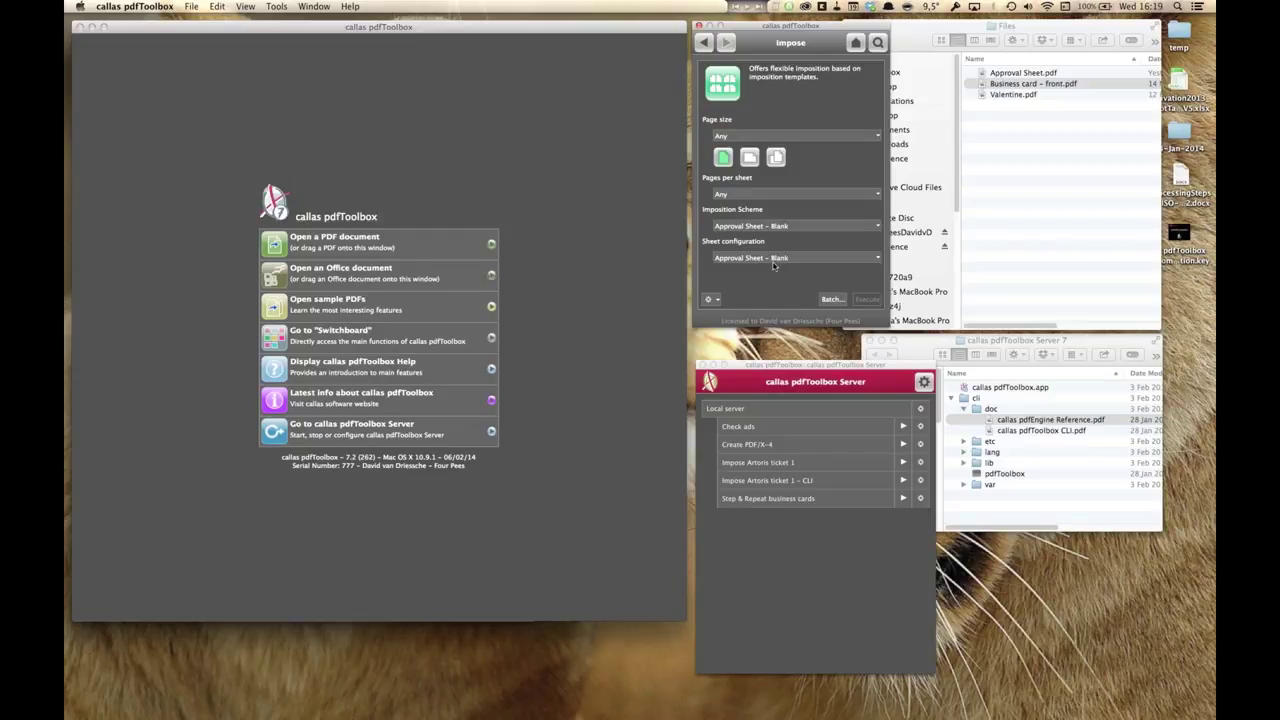
{"action": "left_click", "coordinate": [709, 300]}
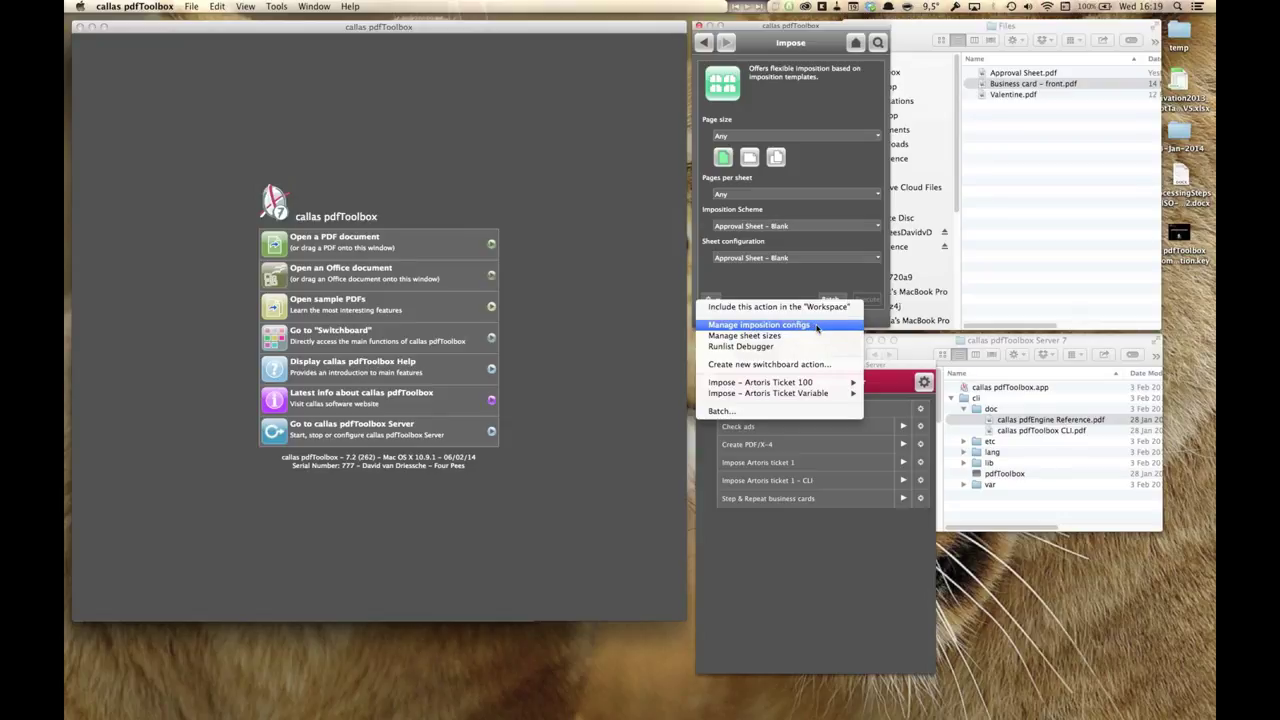
{"action": "left_click", "coordinate": [817, 326]}
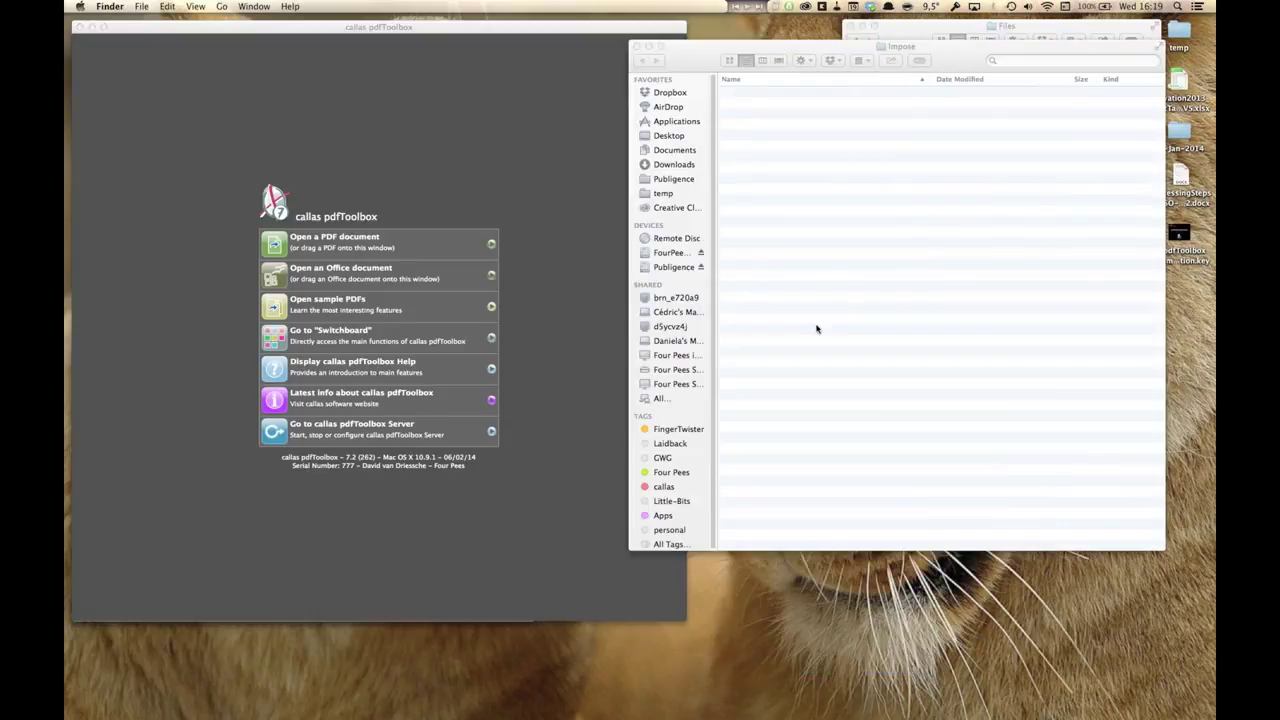
{"action": "left_click_drag", "start_coordinate": [948, 60], "coordinate": [609, 44]}
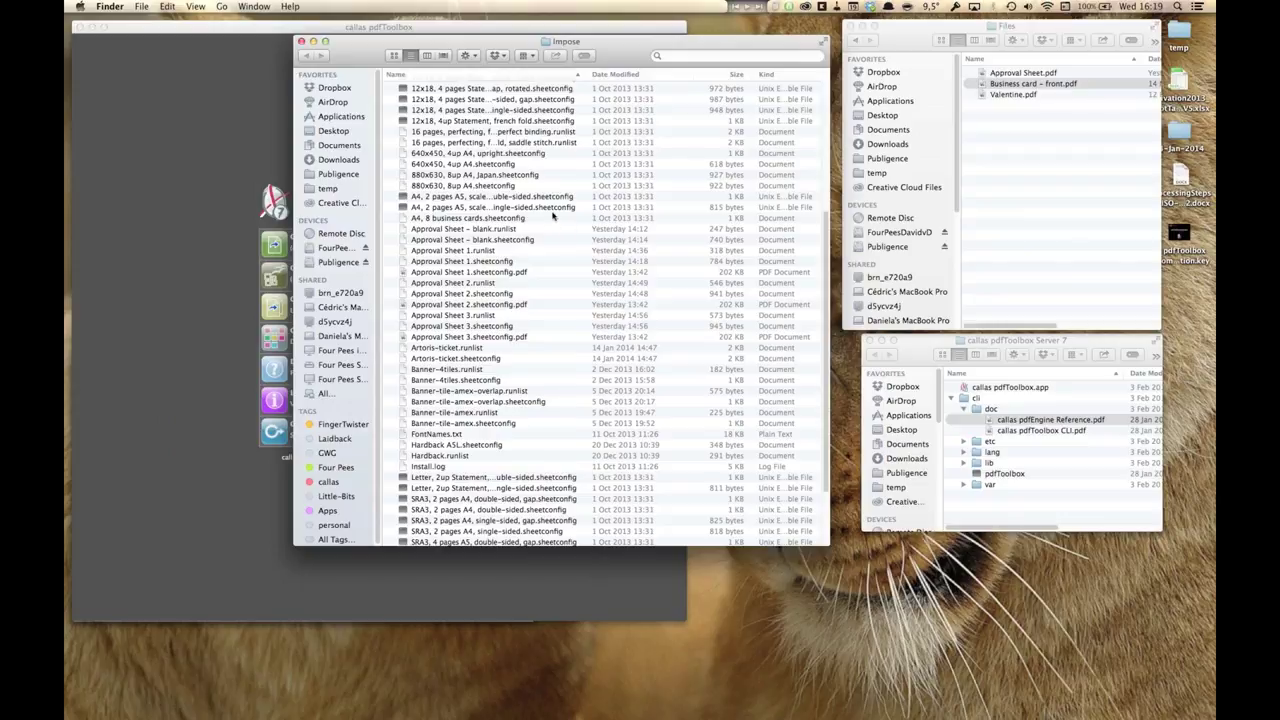
Examine the sheetconfig and runlist files in the Impose folder, including the A4 and Approval Sheet templates.
{"action": "left_click", "coordinate": [548, 208]}
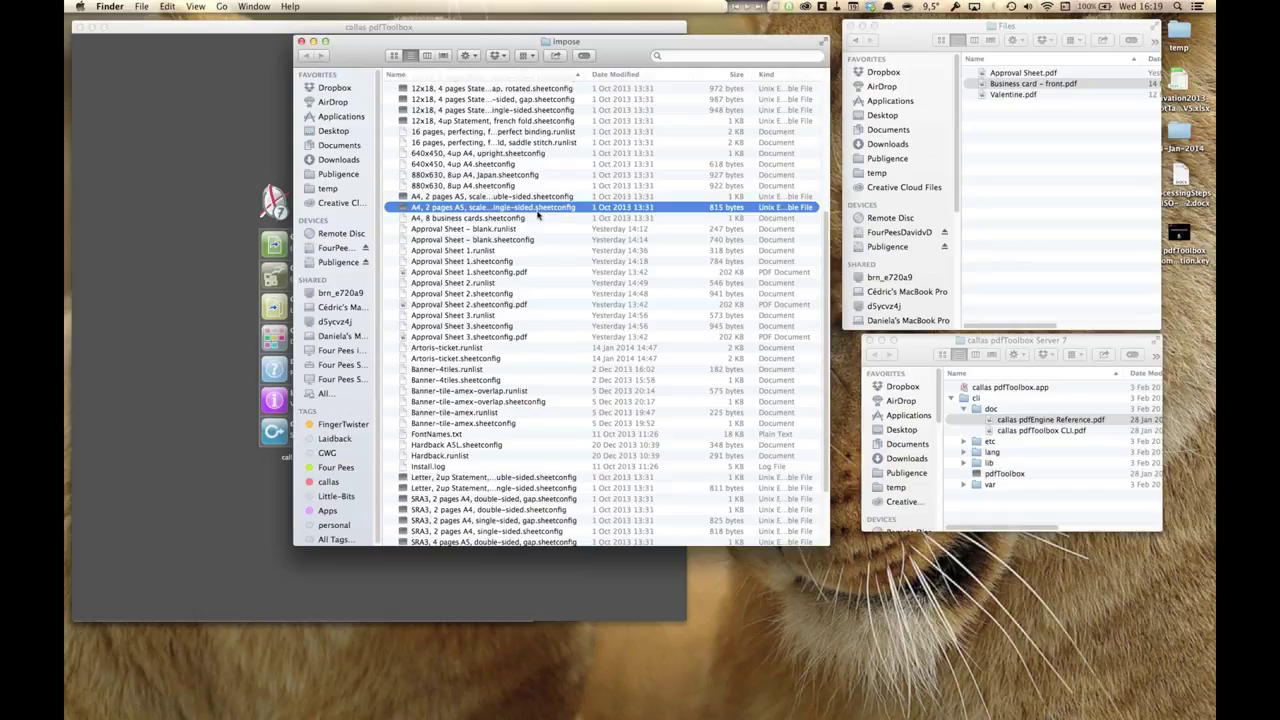
{"action": "left_click", "coordinate": [503, 230]}
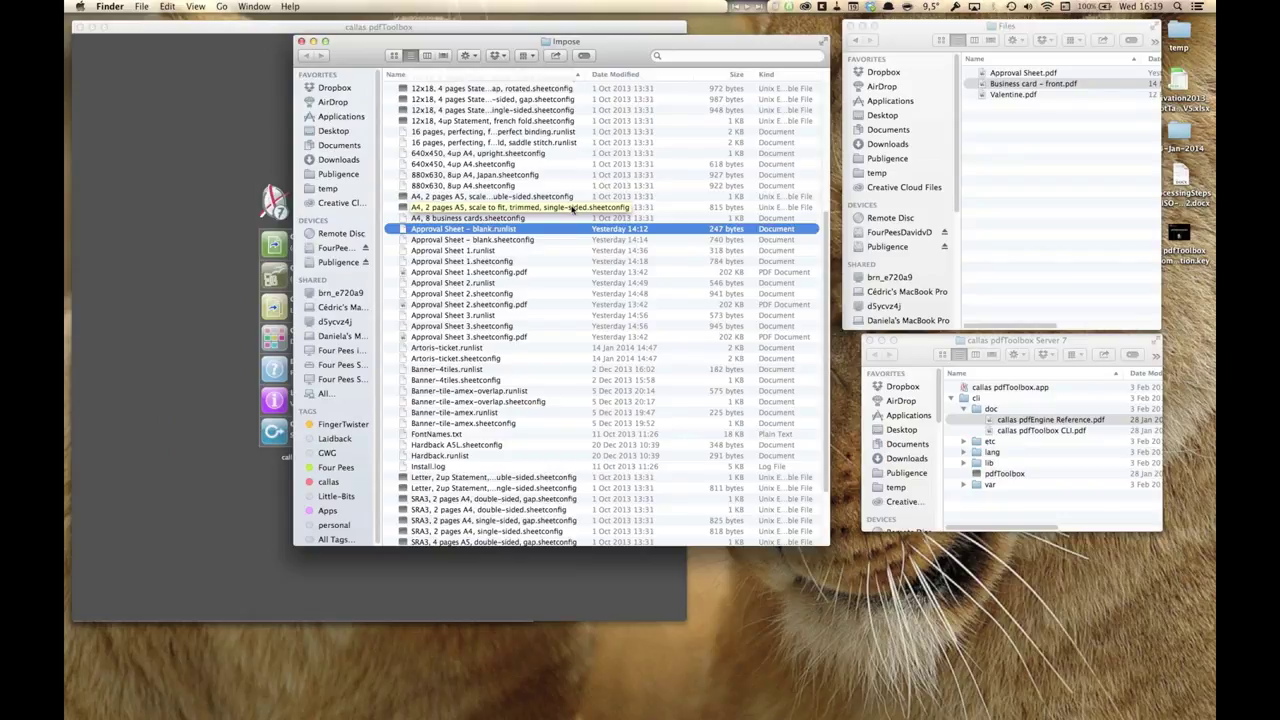
{"action": "left_click", "coordinate": [547, 252]}
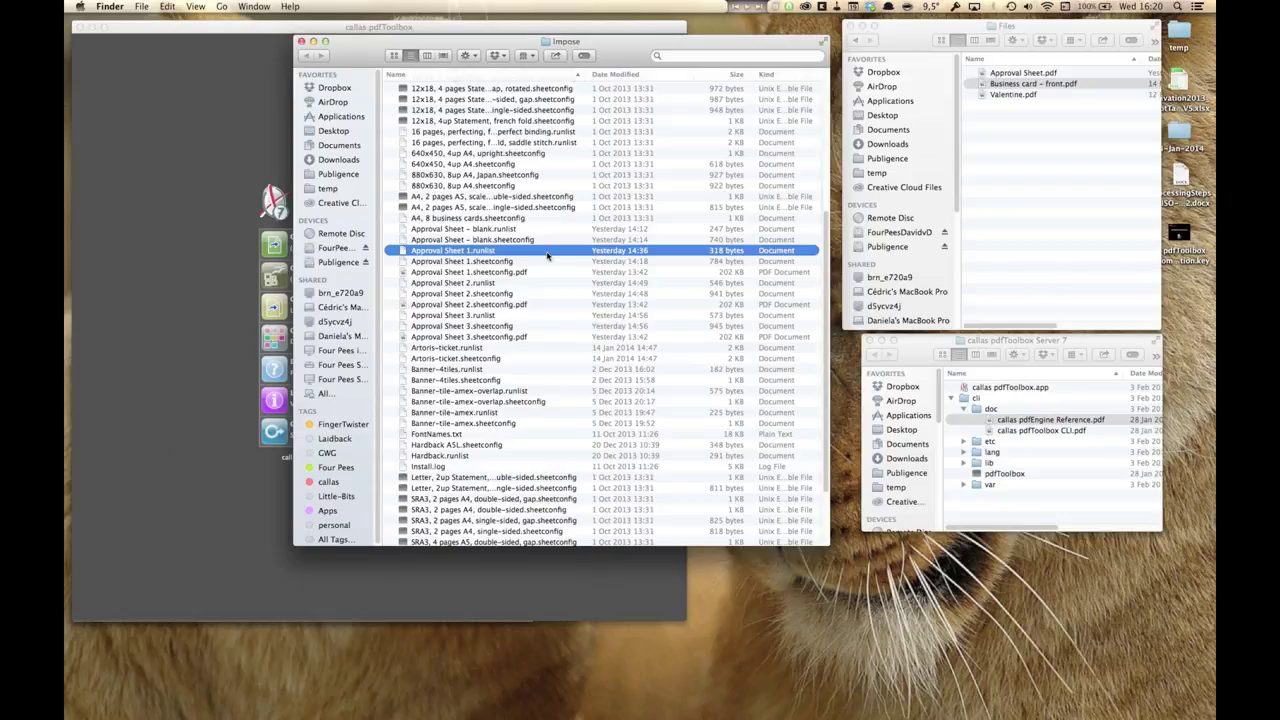
Locate callas pdfEngine Reference.pdf in the cli doc folder of the callas pdfToolbox Server 7 window.
{"action": "left_click", "coordinate": [1210, 48]}
{"action": "left_click", "coordinate": [1046, 422]}
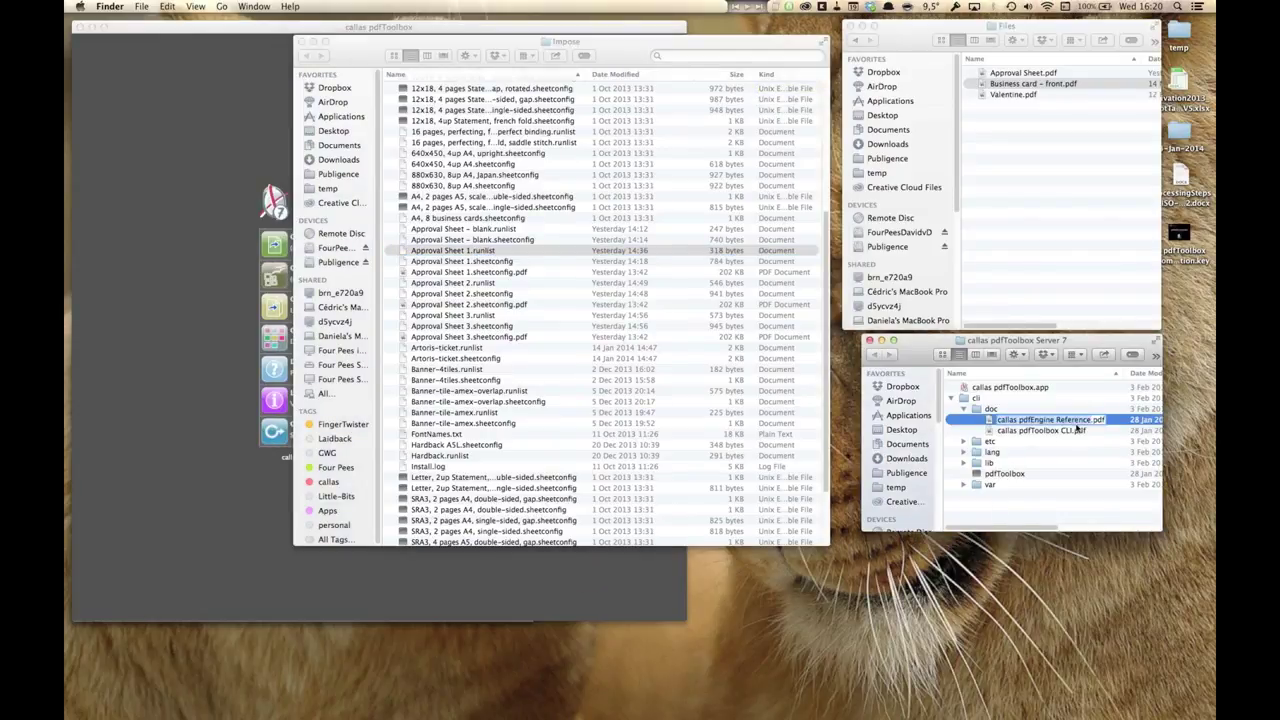
{"action": "left_click", "coordinate": [1086, 473]}
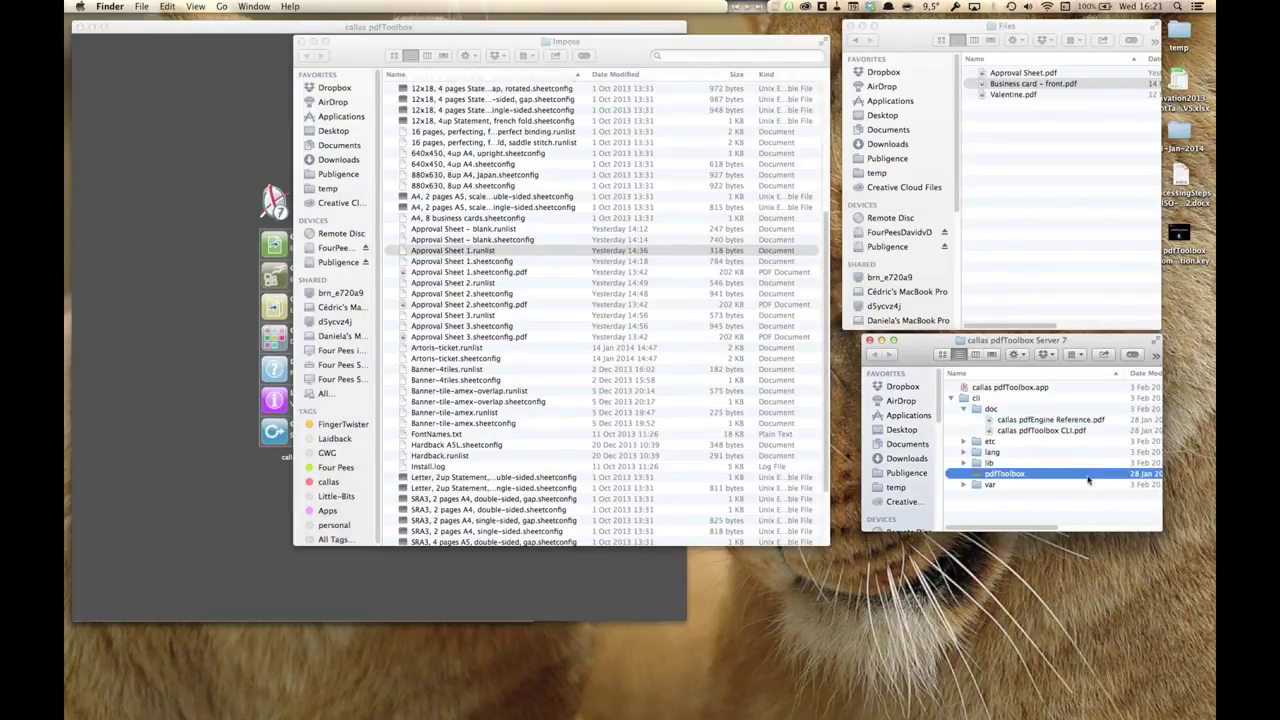
{"action": "left_click", "coordinate": [1053, 423]}
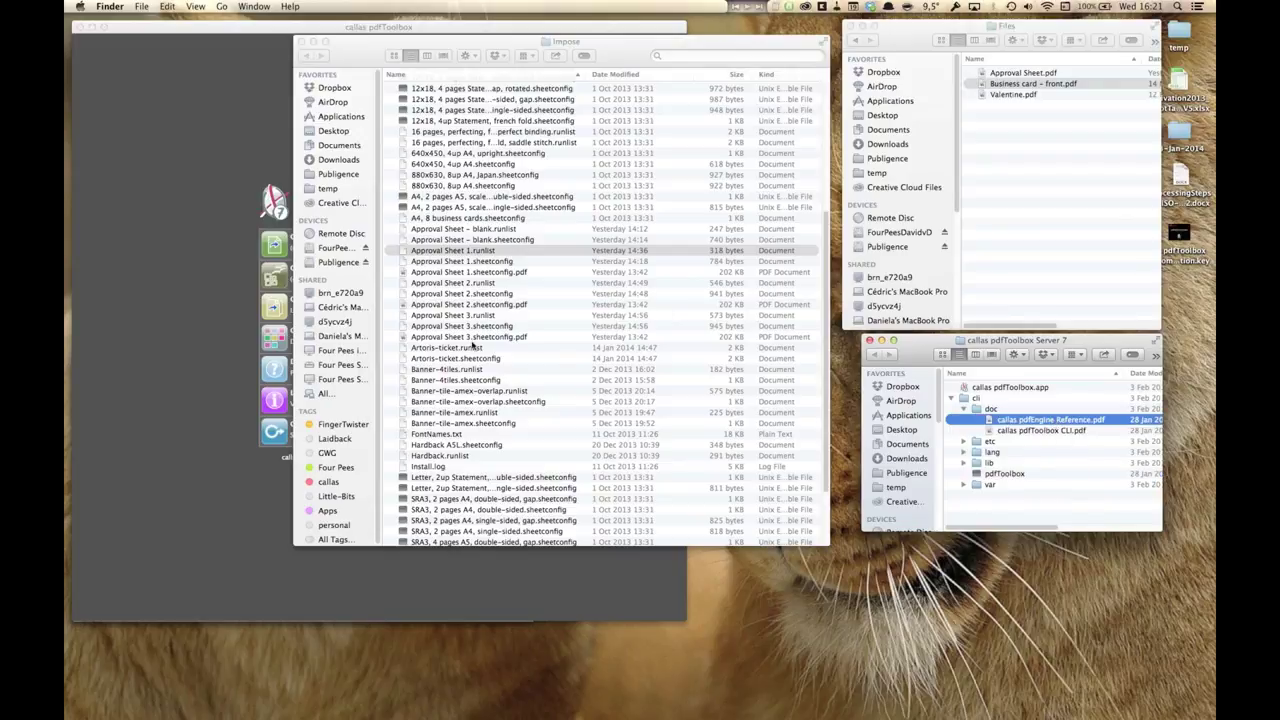
Open both Approval Sheet – blank.runlist and Approval Sheet – blank.sheetconfig from the Impose folder in TextMate.
{"action": "left_click", "coordinate": [478, 234]}
{"action": "left_click", "coordinate": [492, 232]}
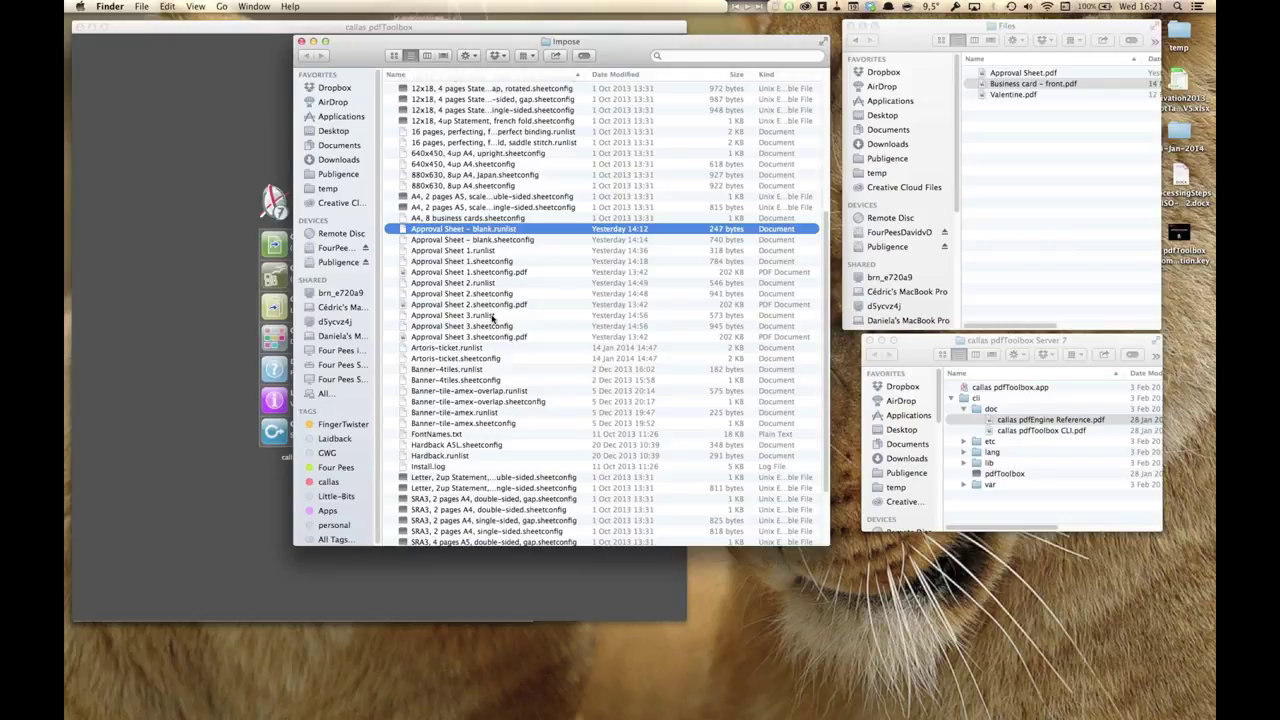
{"action": "left_click", "coordinate": [530, 240], "text": "super"}
{"action": "right_click", "coordinate": [506, 240]}
{"action": "mouse_move", "coordinate": [556, 273]}
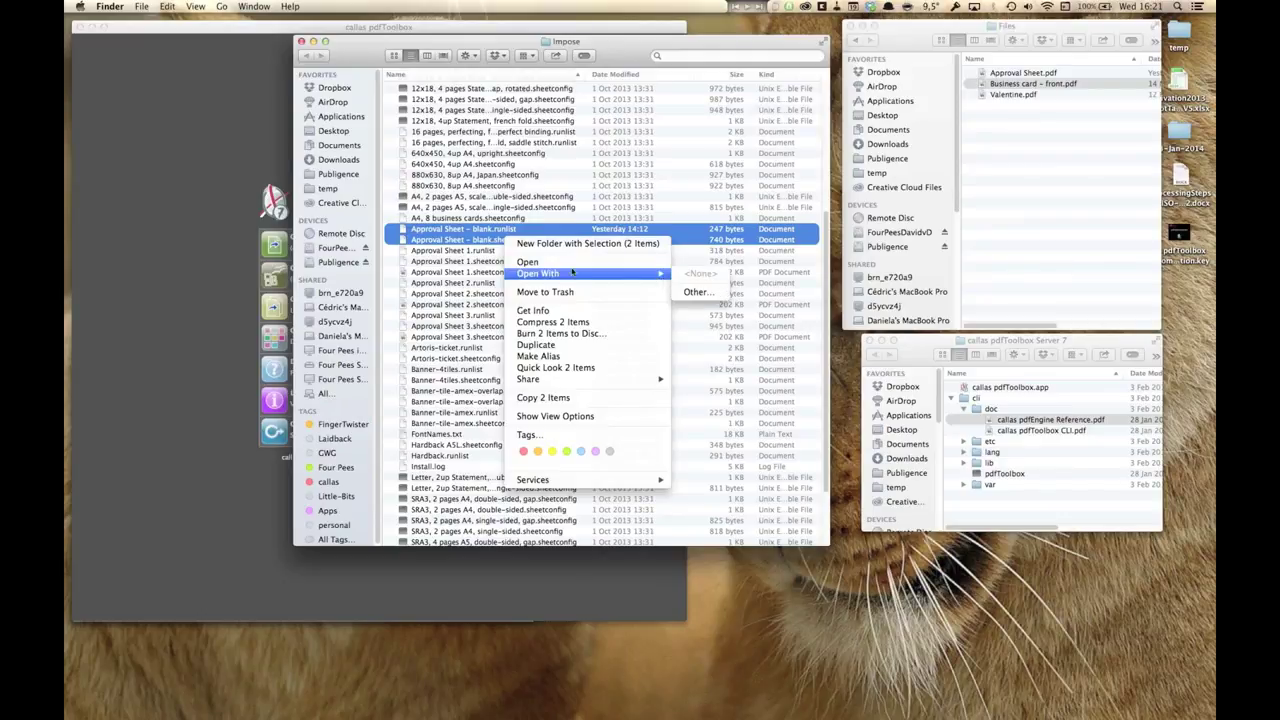
{"action": "left_click", "coordinate": [432, 236]}
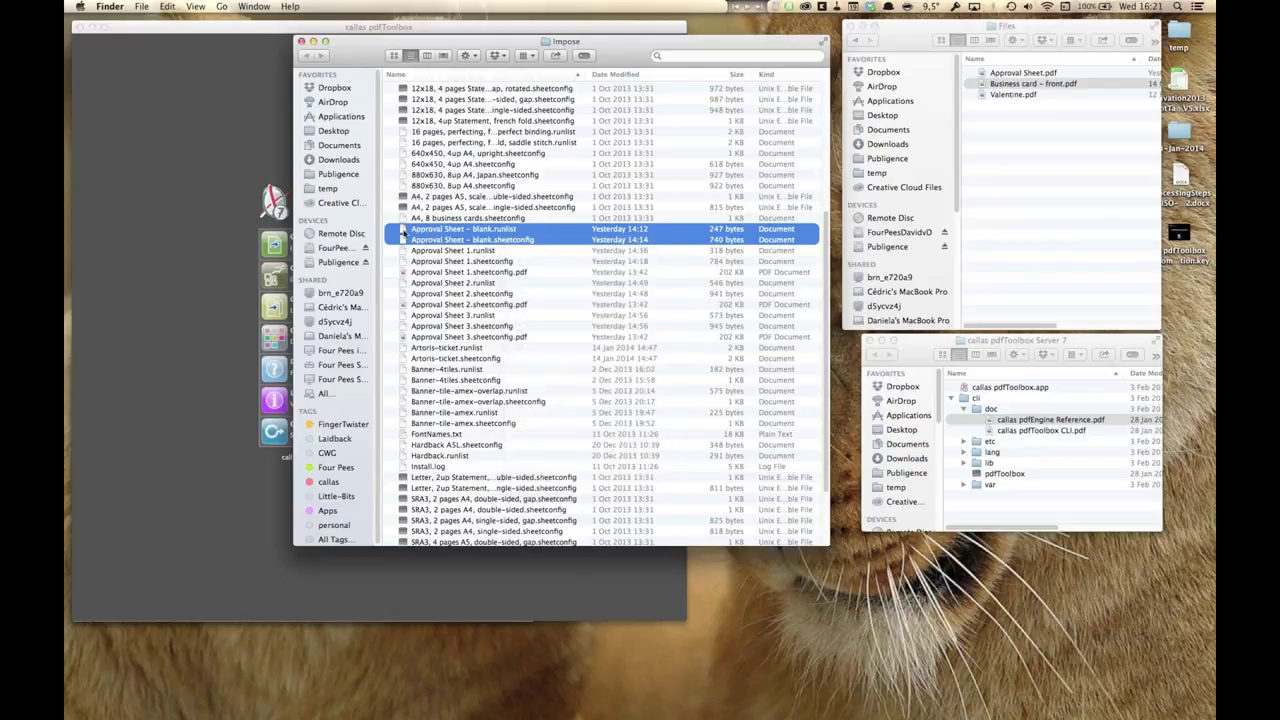
{"action": "left_click_drag", "start_coordinate": [432, 236], "coordinate": [100, 312]}
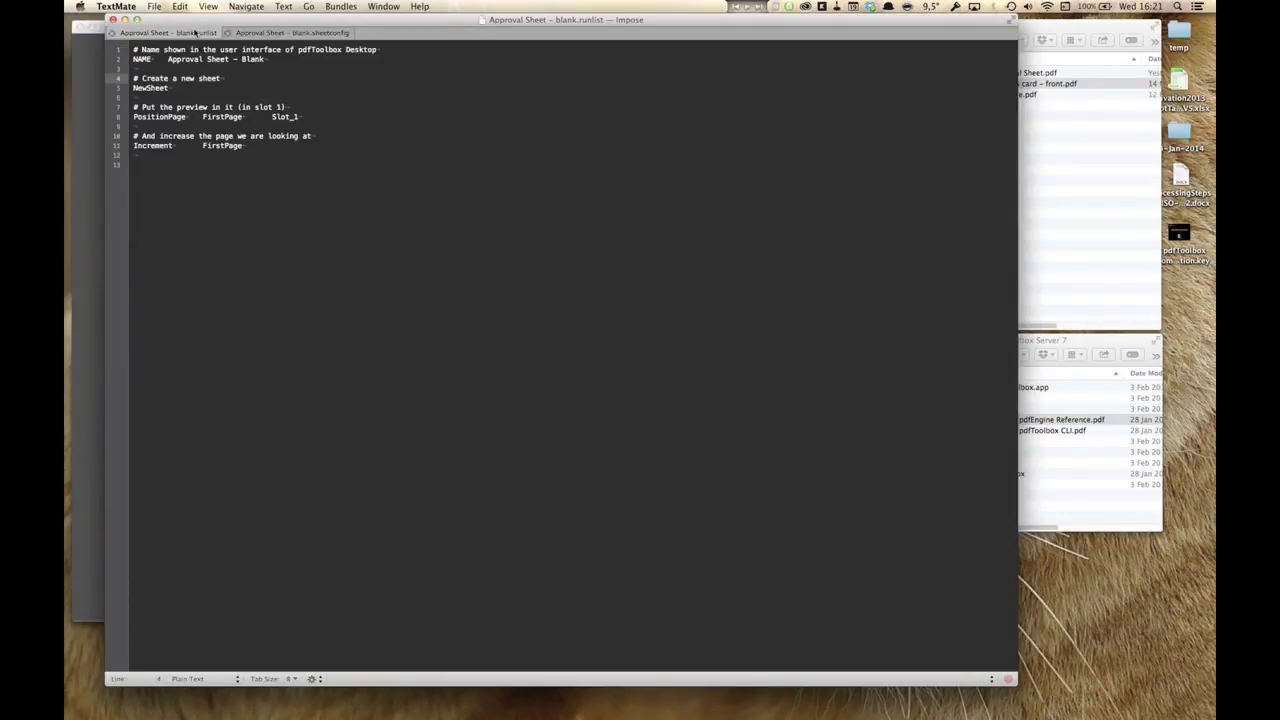
Display Approval Sheet – blank.sheetconfig, shrink the editor window and reposition it, leaving the invisible characters shown.
{"action": "left_click", "coordinate": [290, 32]}
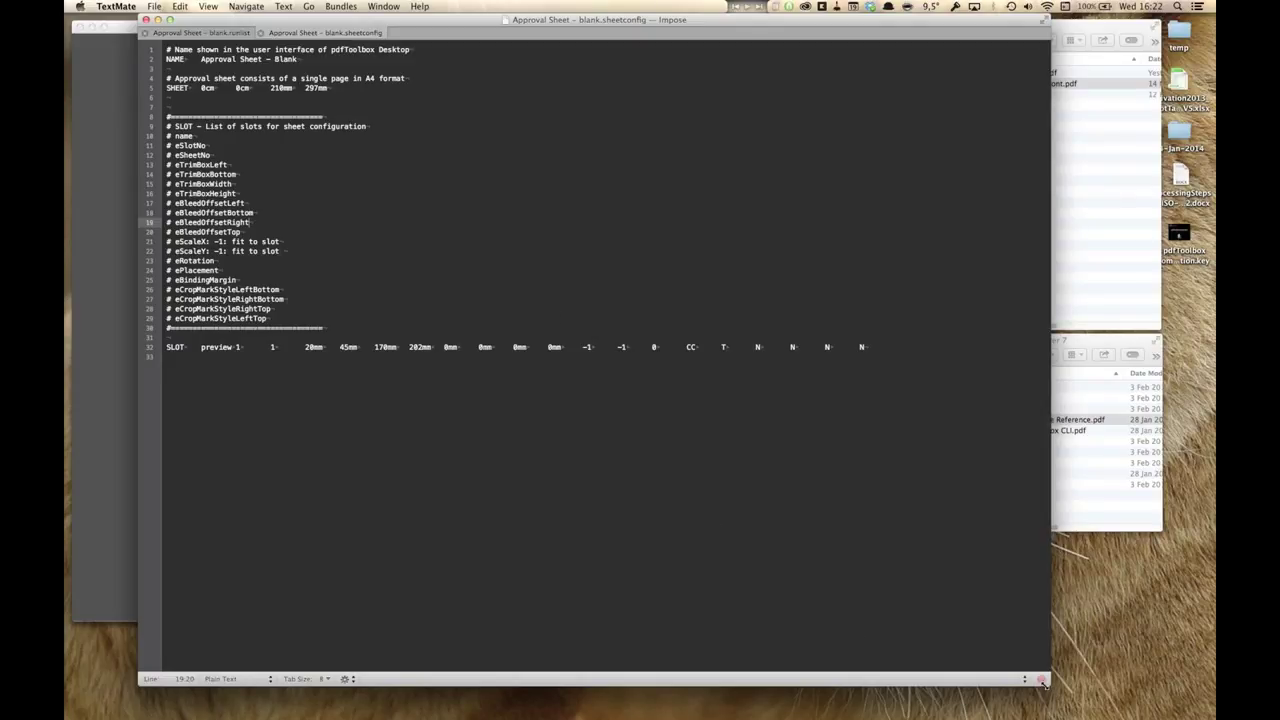
{"action": "left_click_drag", "start_coordinate": [1044, 683], "coordinate": [908, 568]}
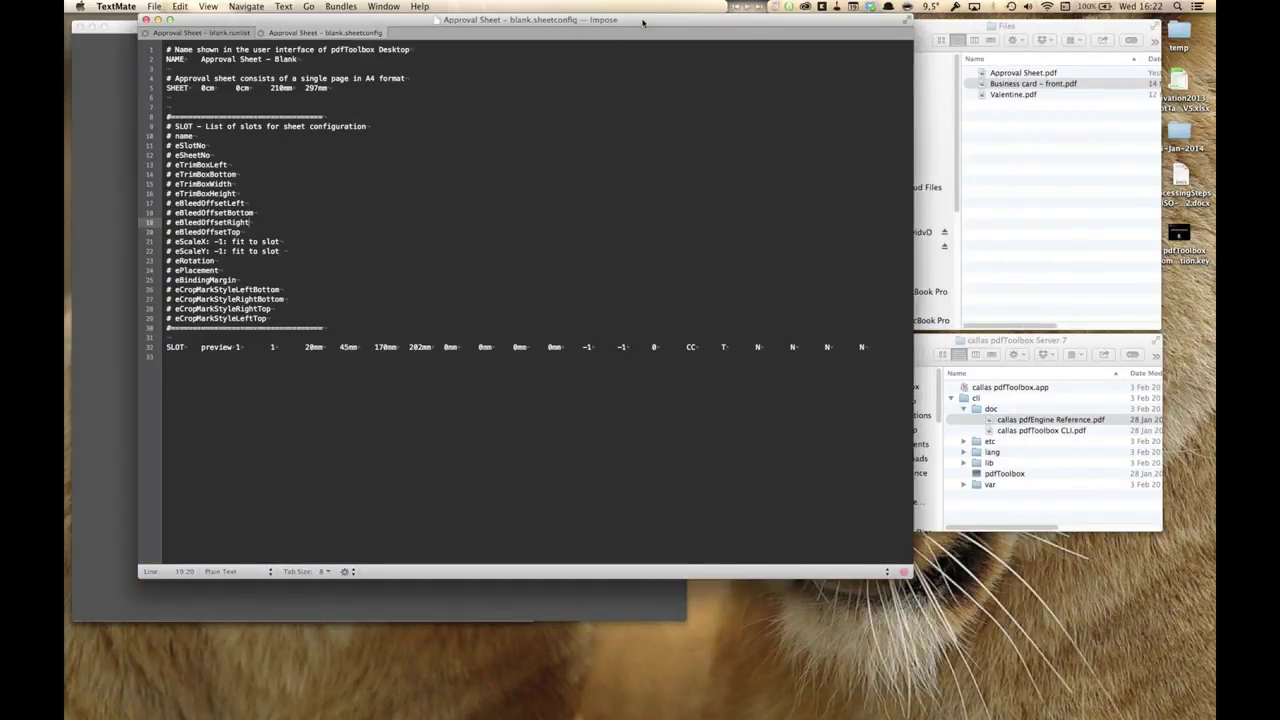
{"action": "left_click_drag", "start_coordinate": [632, 15], "coordinate": [684, 15]}
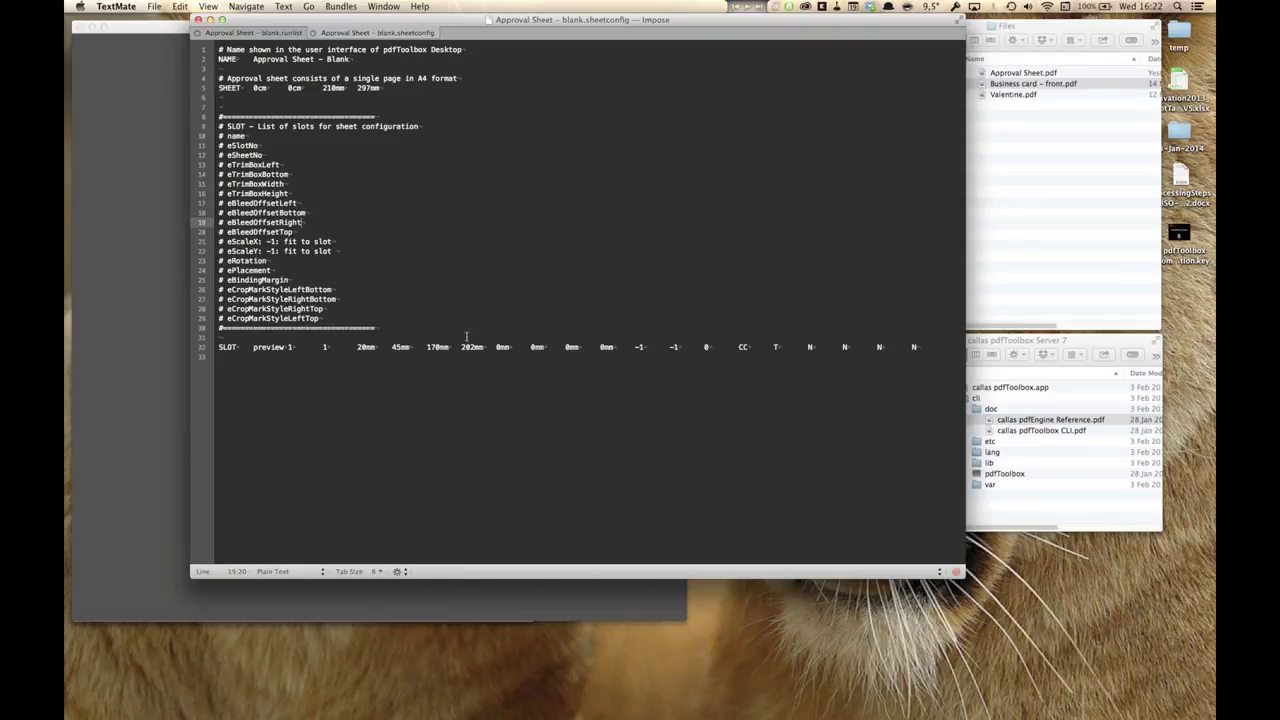
{"action": "left_click", "coordinate": [210, 6]}
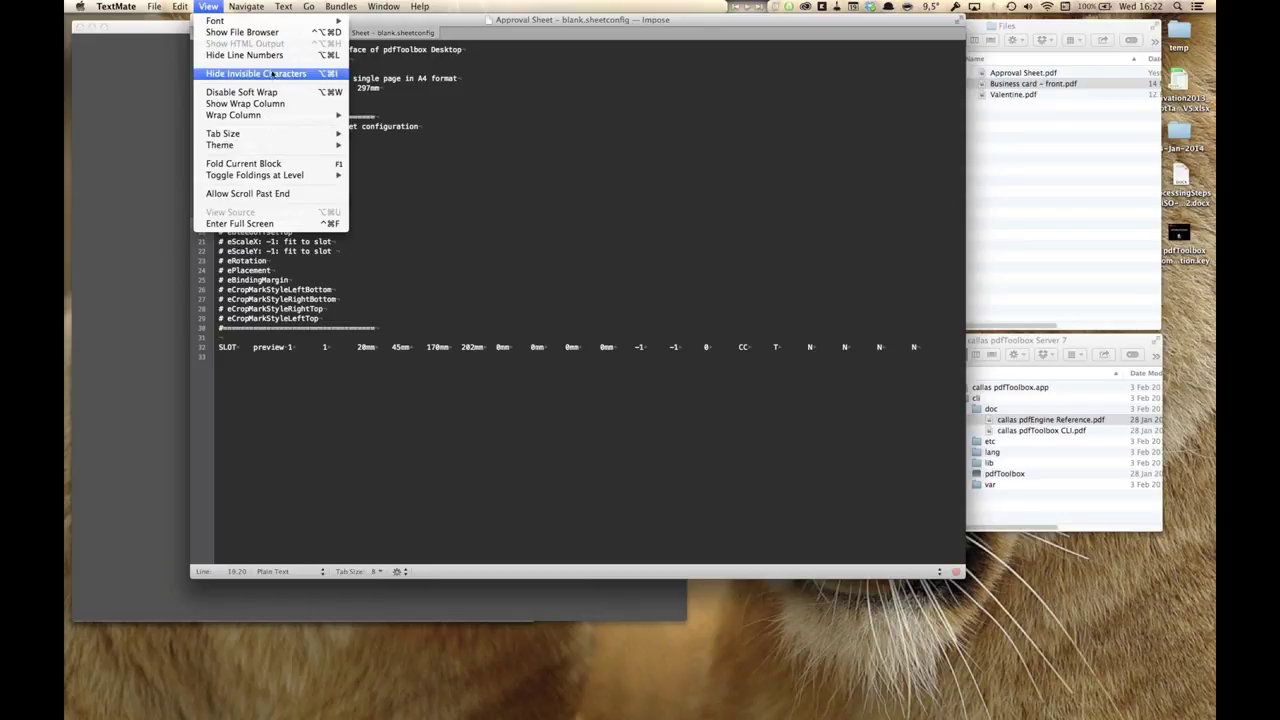
{"action": "left_click", "coordinate": [418, 175]}
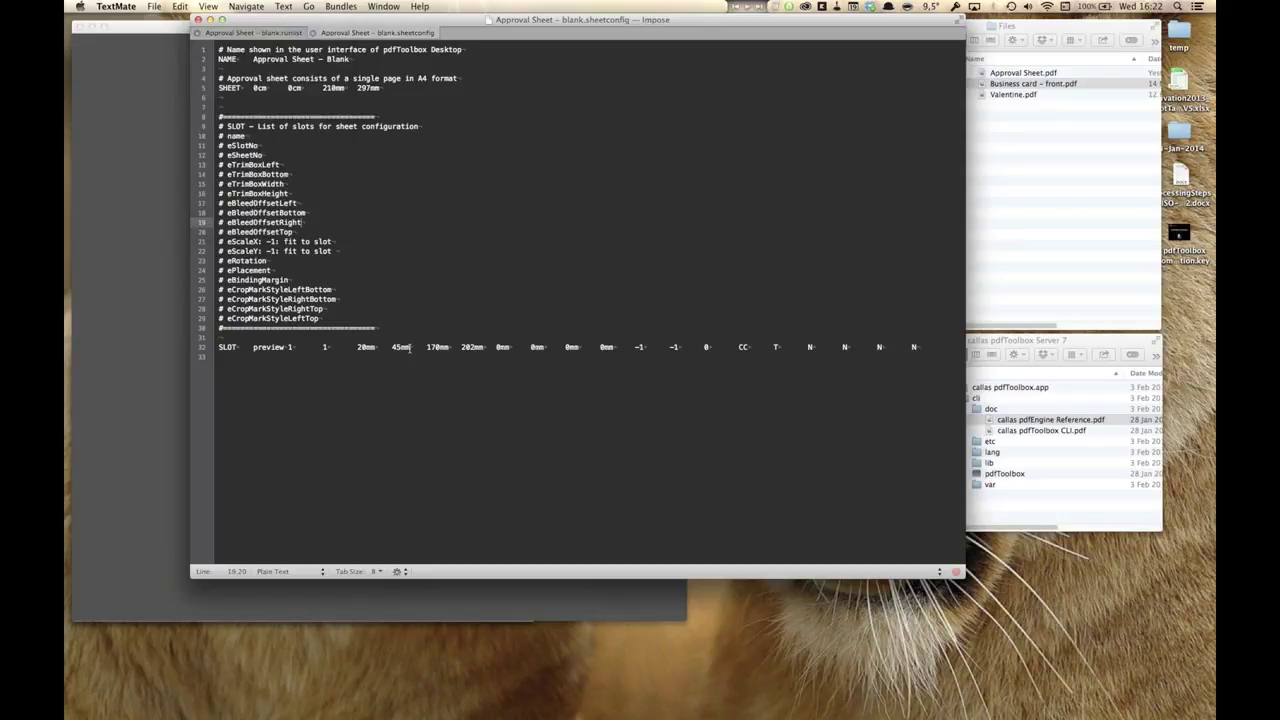
Examine the tab-separated SLOT line and the commented list that explains its slot parameters.
{"action": "left_click_drag", "start_coordinate": [409, 347], "coordinate": [419, 347]}
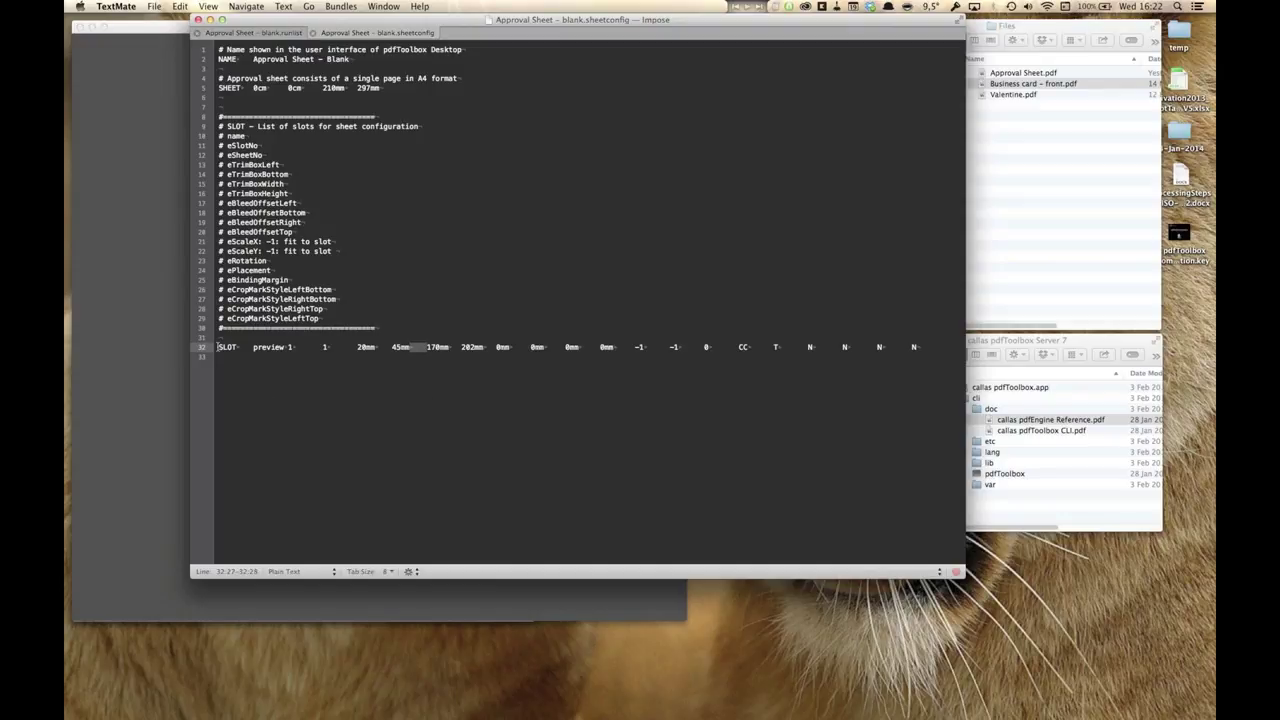
{"action": "triple_click", "coordinate": [217, 347]}
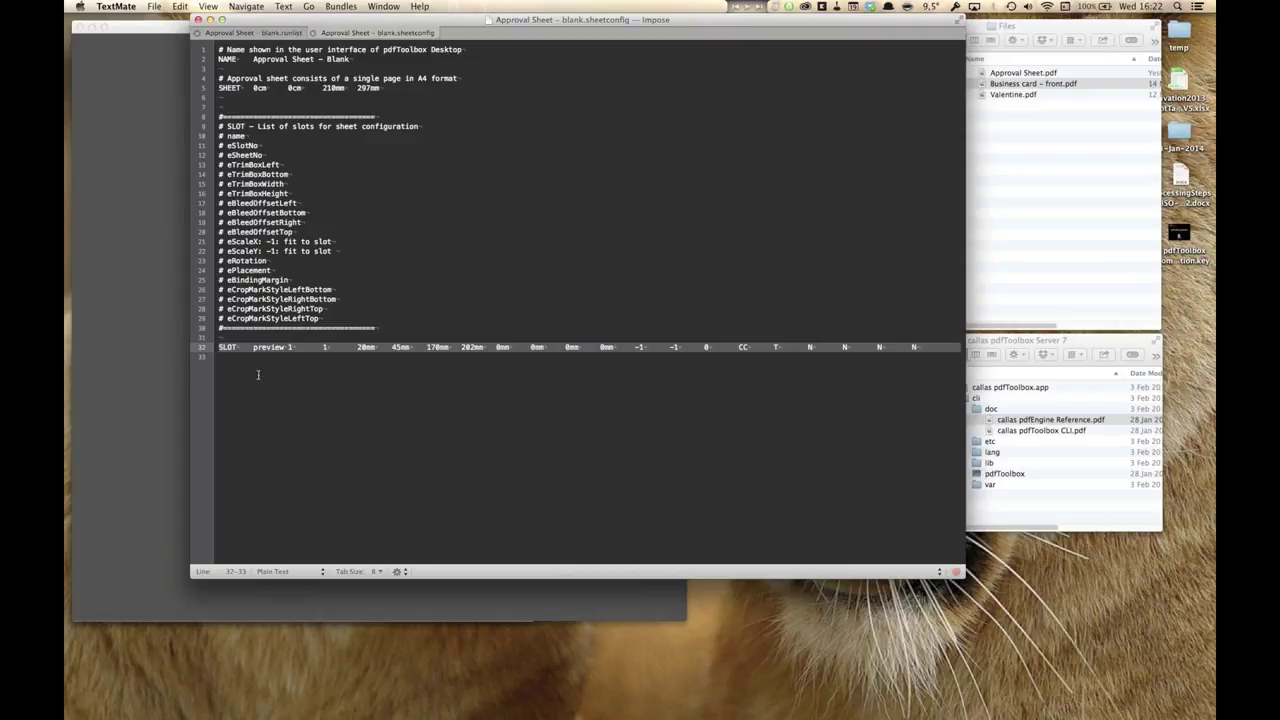
{"action": "left_click_drag", "start_coordinate": [217, 115], "coordinate": [193, 338]}
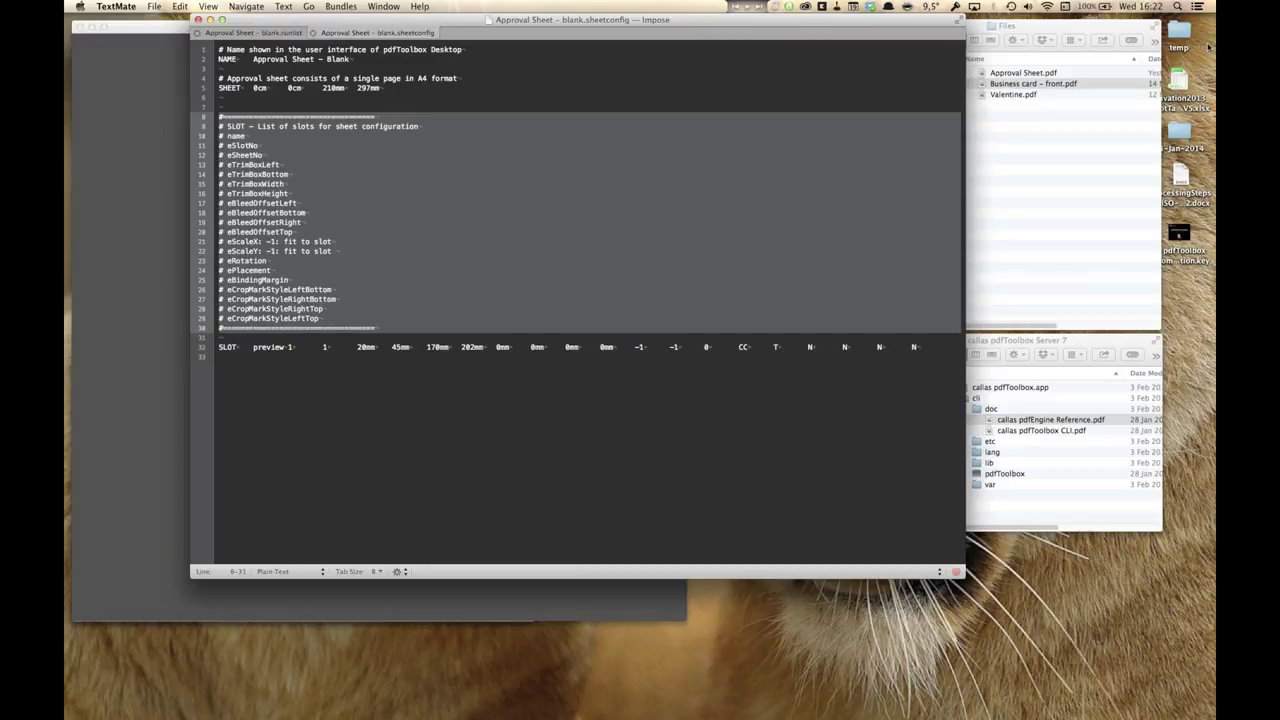
{"action": "left_click", "coordinate": [1122, 214]}
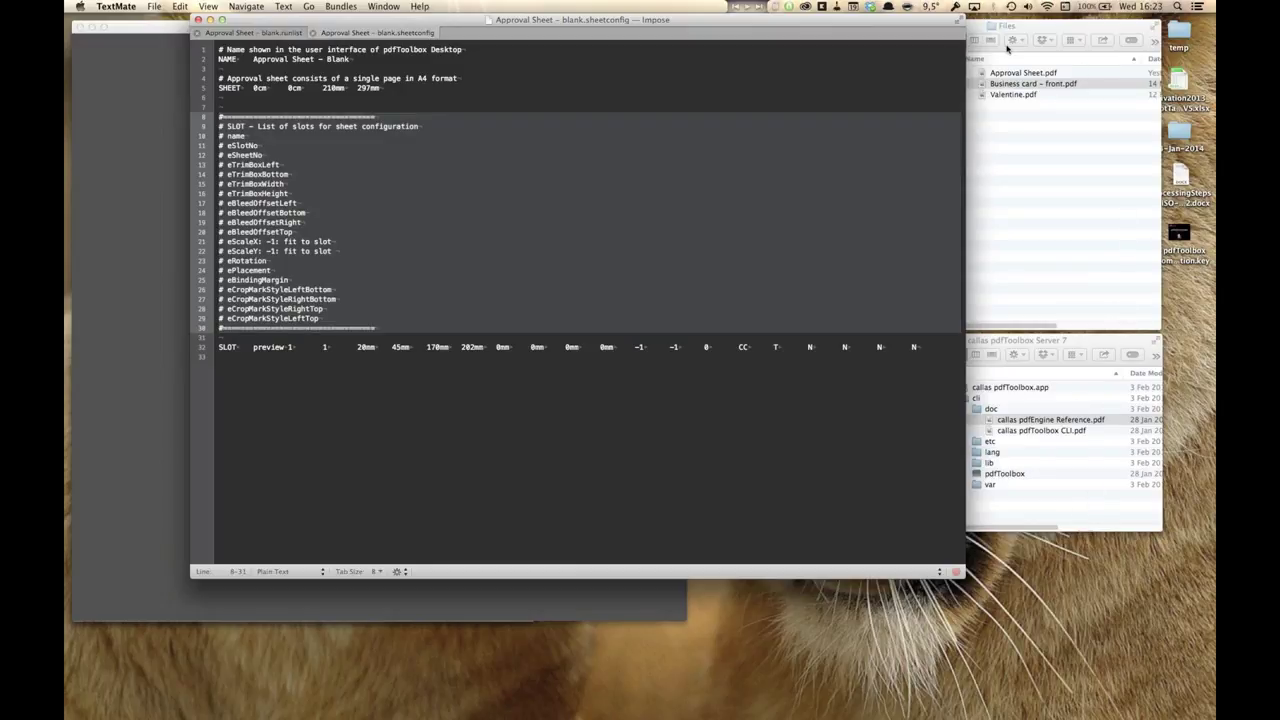
{"action": "left_click", "coordinate": [962, 77]}
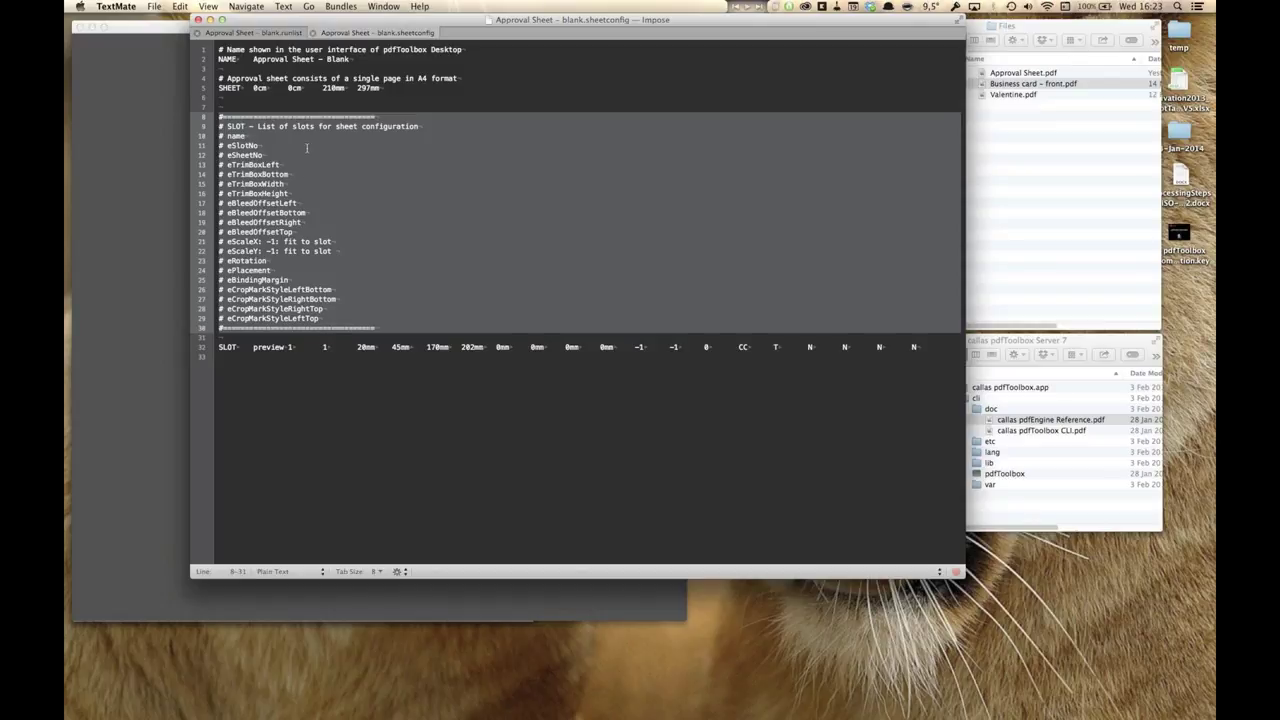
Inspect the keyword, slot name, slot number and sheet number at the start of the SLOT line.
{"action": "double_click", "coordinate": [229, 348]}
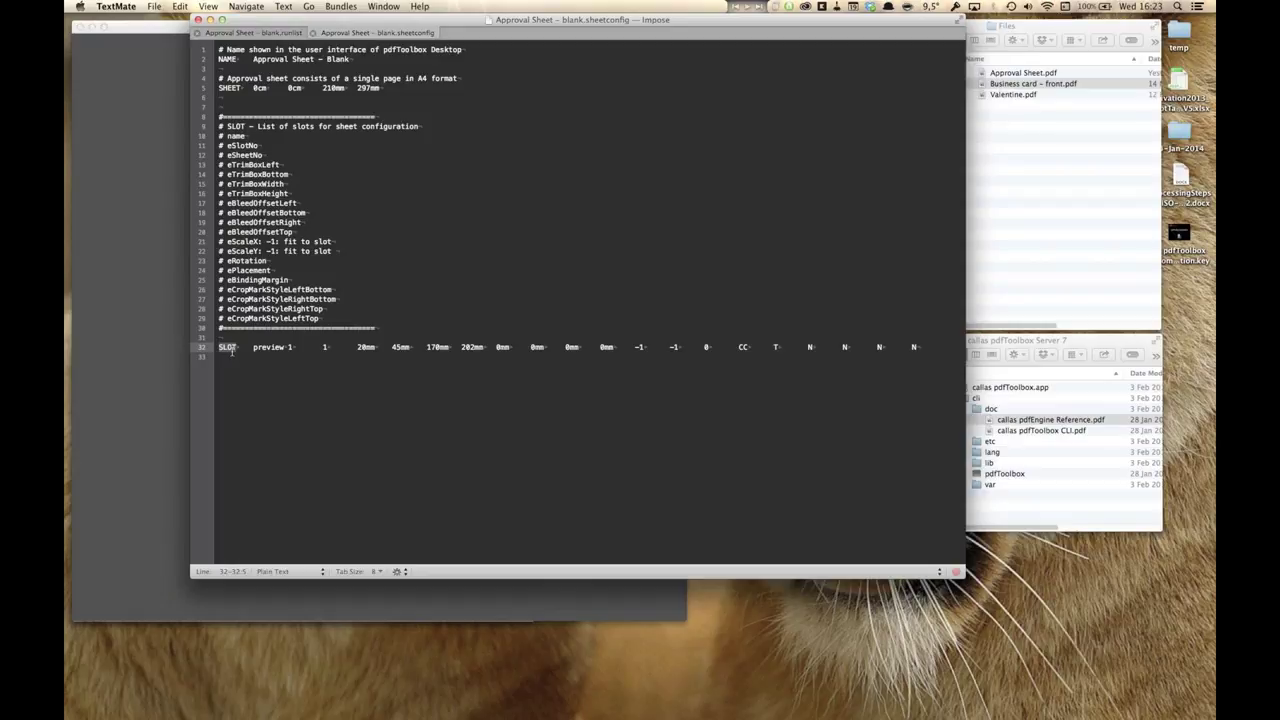
{"action": "double_click", "coordinate": [268, 347]}
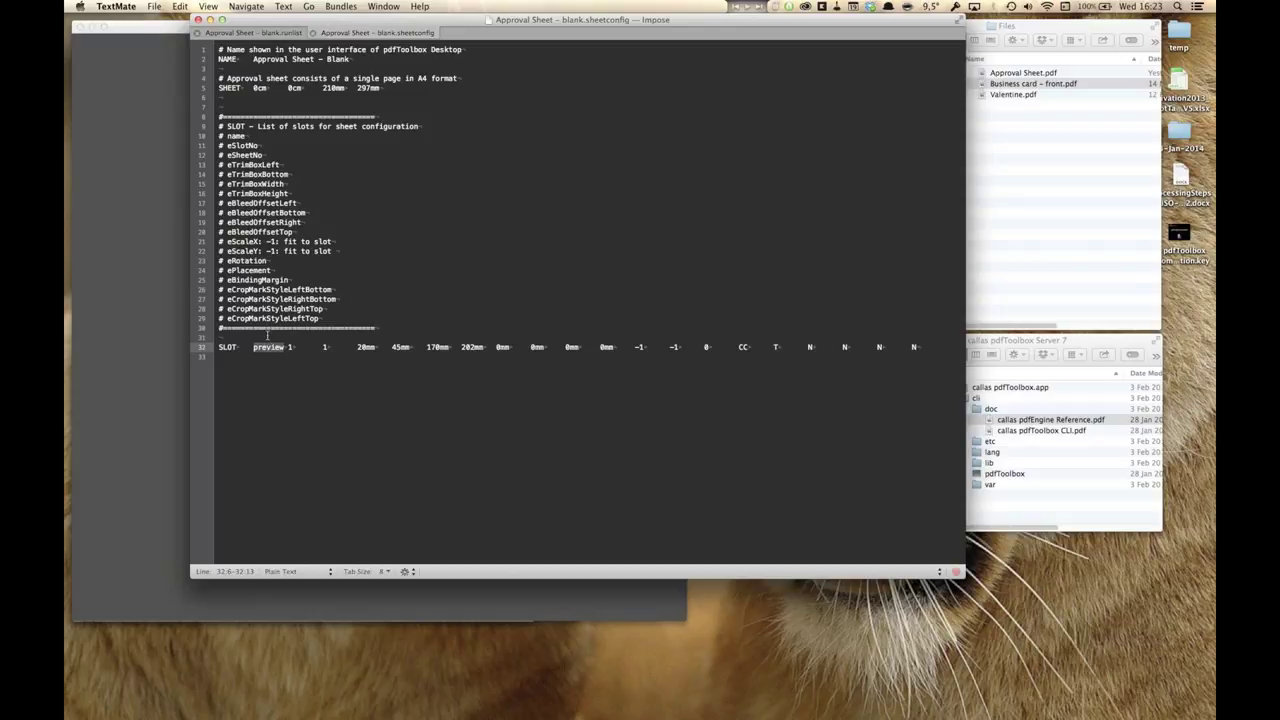
{"action": "double_click", "coordinate": [290, 347]}
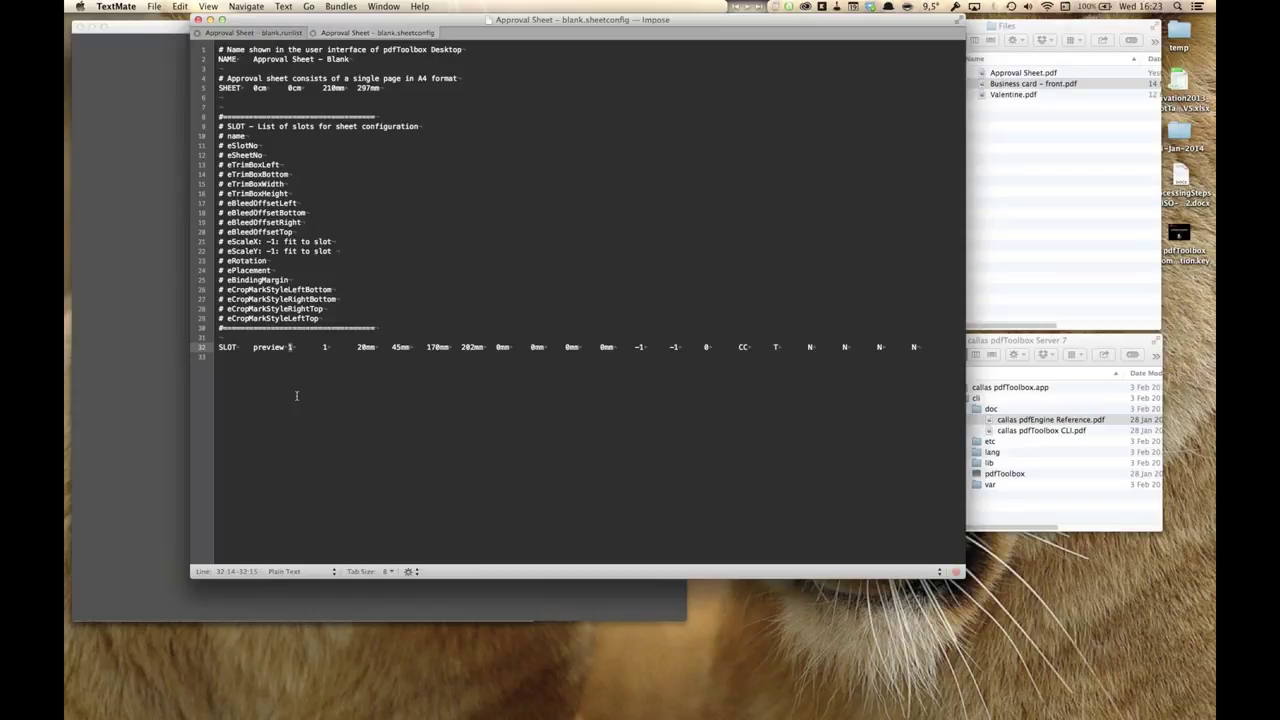
{"action": "double_click", "coordinate": [325, 347]}
Examine the SHEET line and the slot's trim box, bleed, scale, rotation, placement and crop mark values.
{"action": "left_click", "coordinate": [372, 88]}
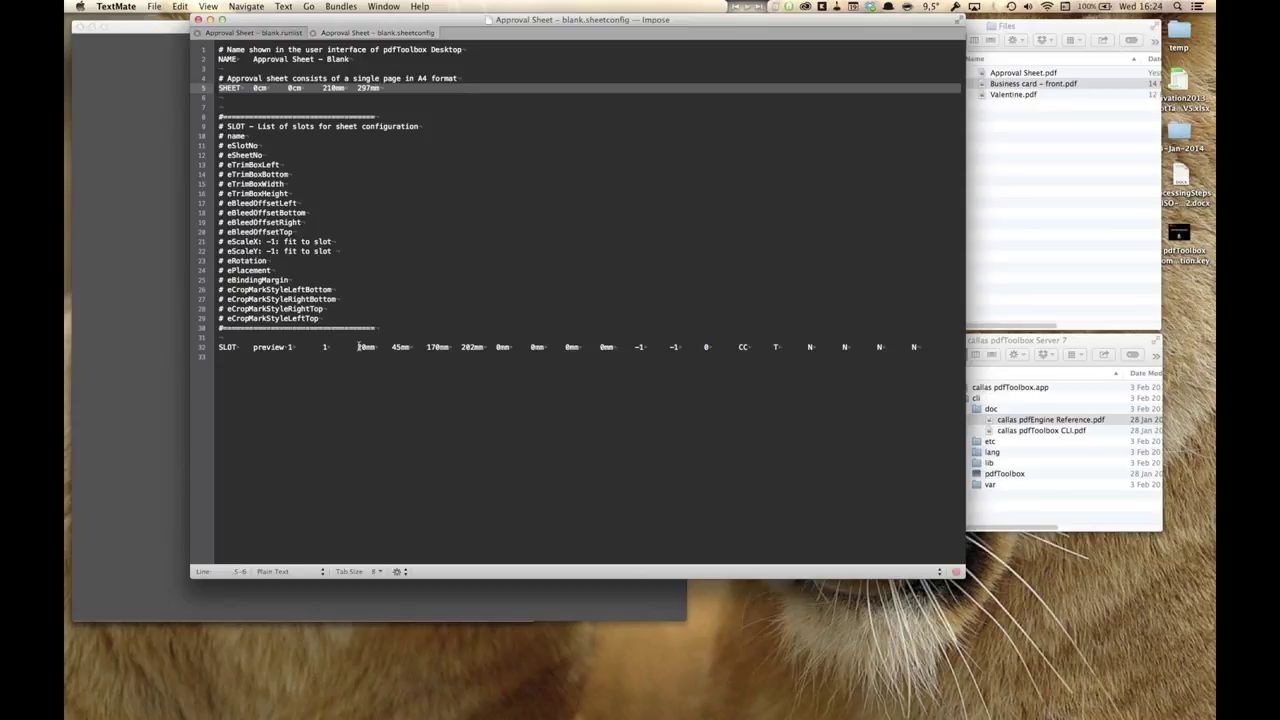
{"action": "left_click_drag", "start_coordinate": [359, 347], "coordinate": [484, 347]}
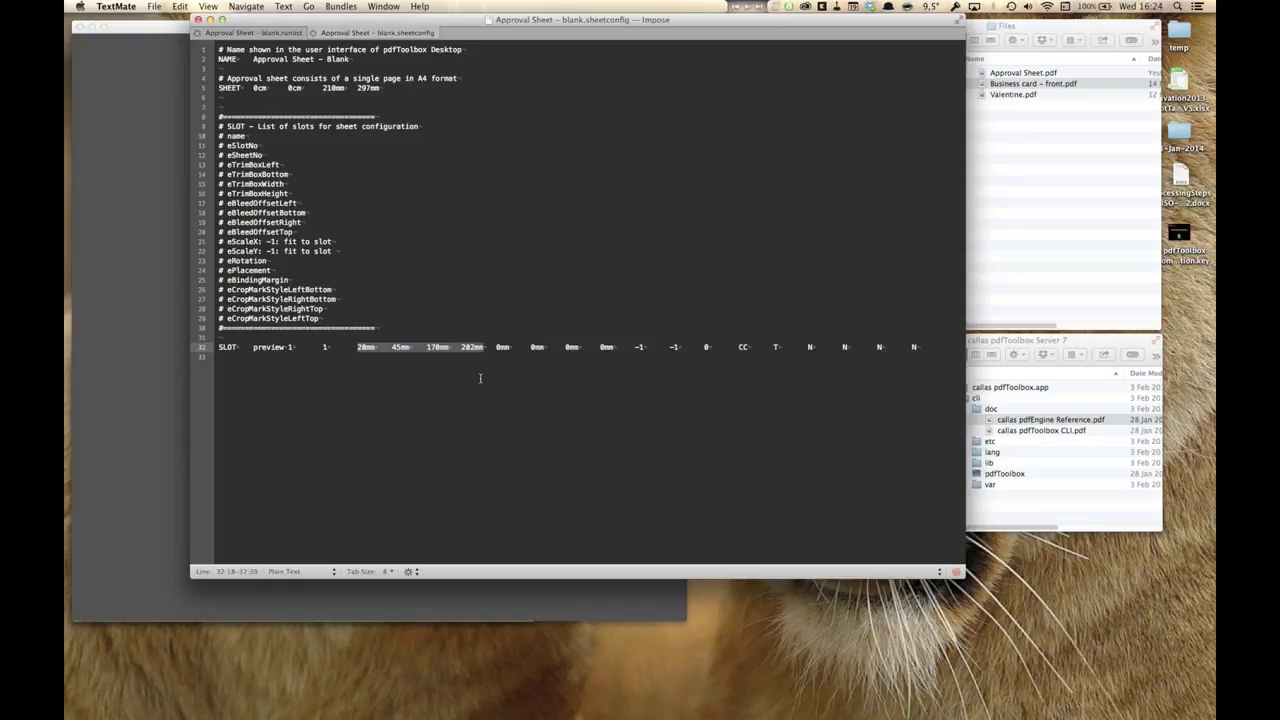
{"action": "left_click_drag", "start_coordinate": [493, 350], "coordinate": [679, 347]}
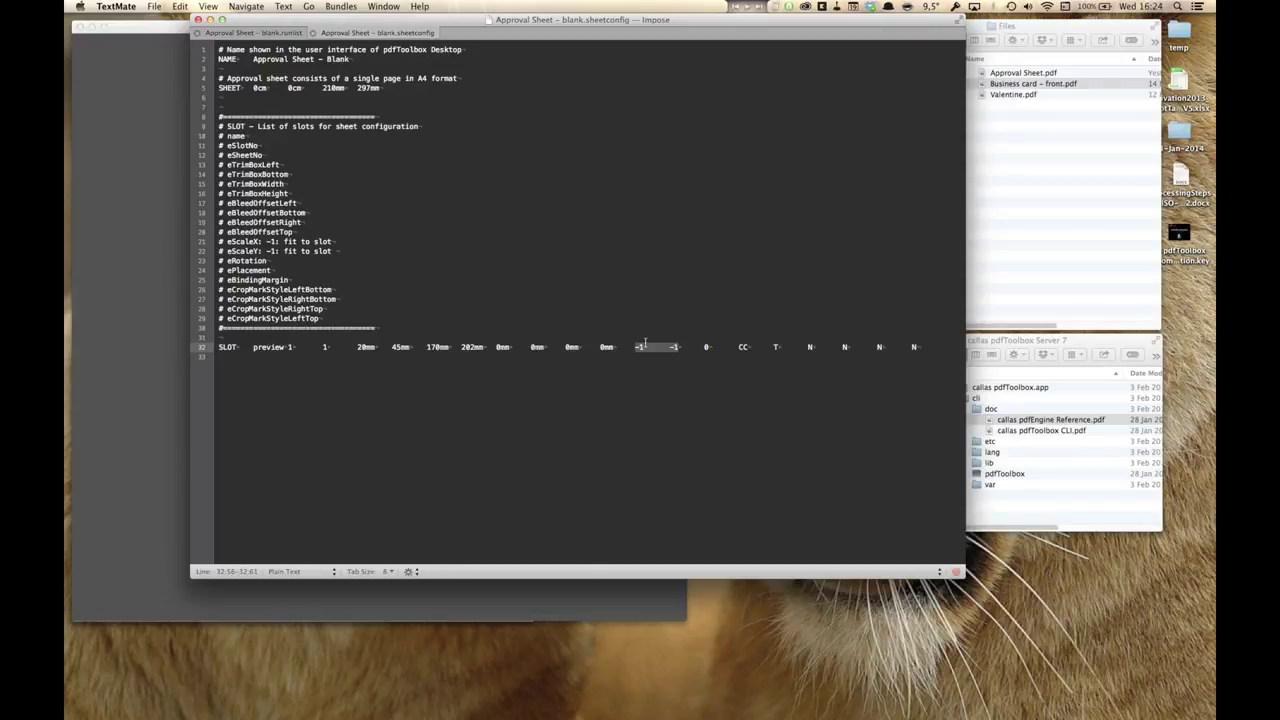
{"action": "double_click", "coordinate": [706, 346]}
{"action": "double_click", "coordinate": [742, 347]}
{"action": "left_click_drag", "start_coordinate": [808, 347], "coordinate": [914, 347]}
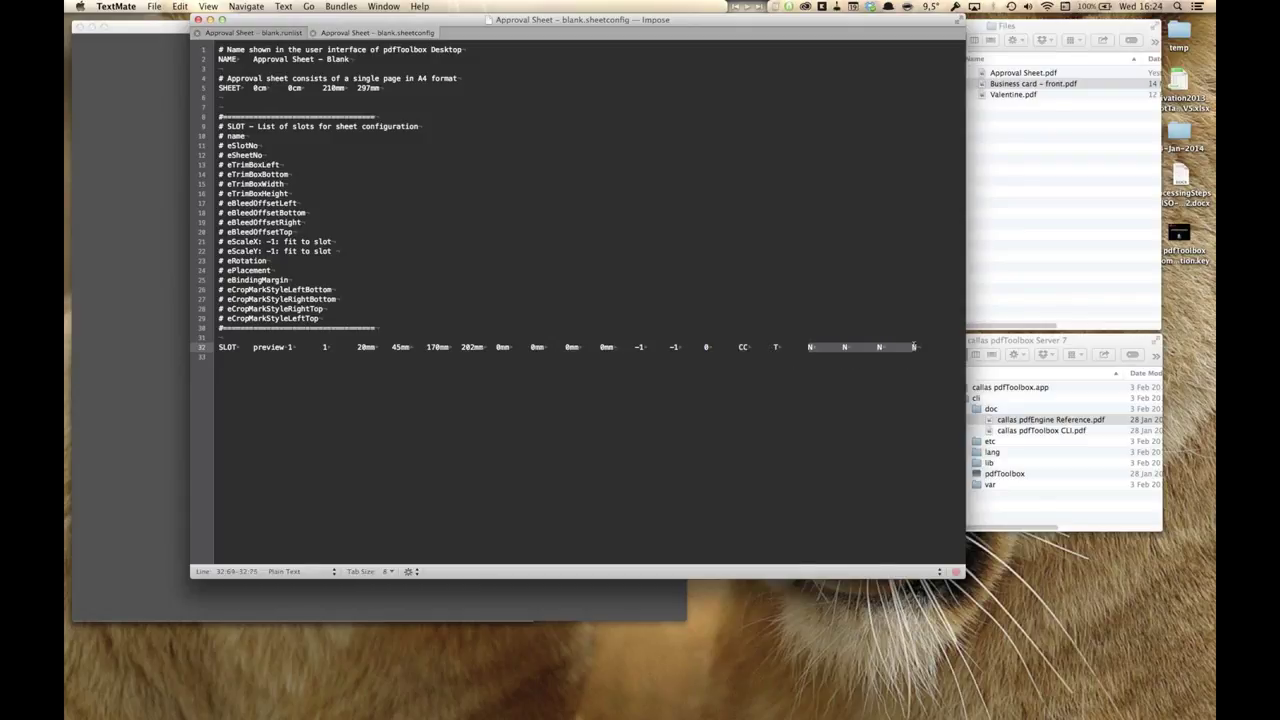
Review the NAME line and the SHEET dimensions line near the start of the sheetconfig file.
{"action": "left_click", "coordinate": [928, 349]}
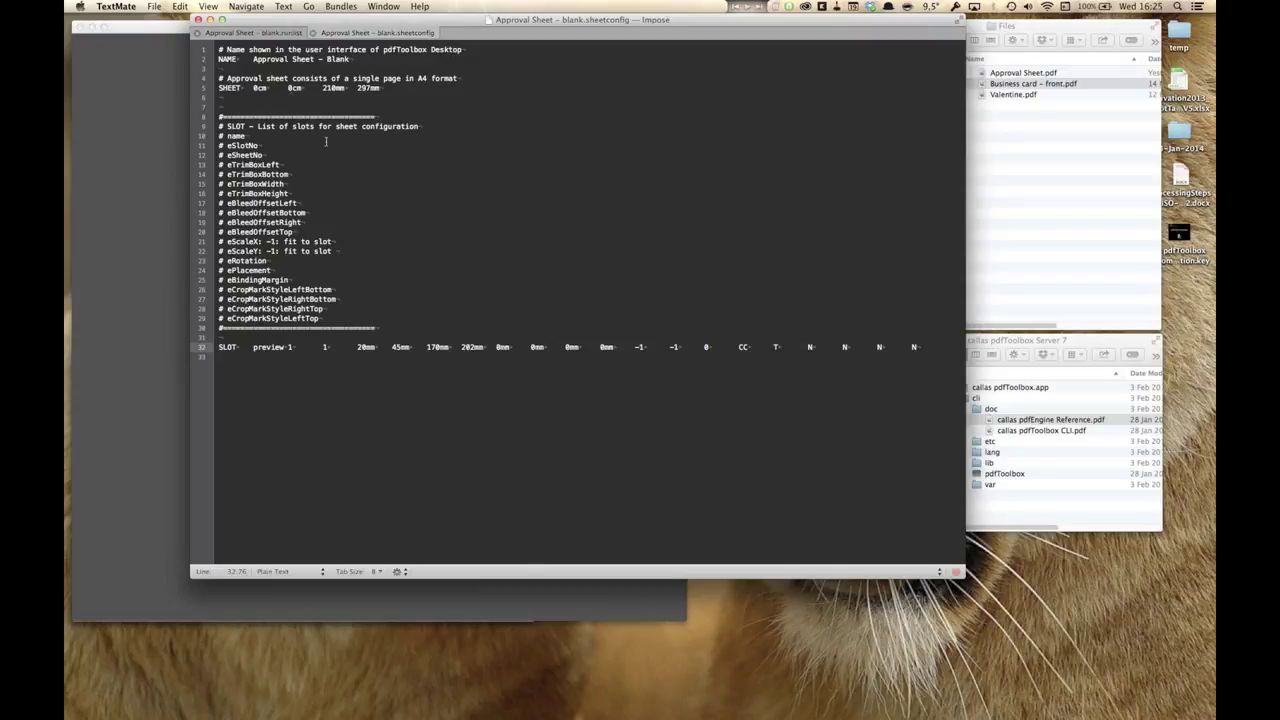
{"action": "left_click", "coordinate": [272, 60]}
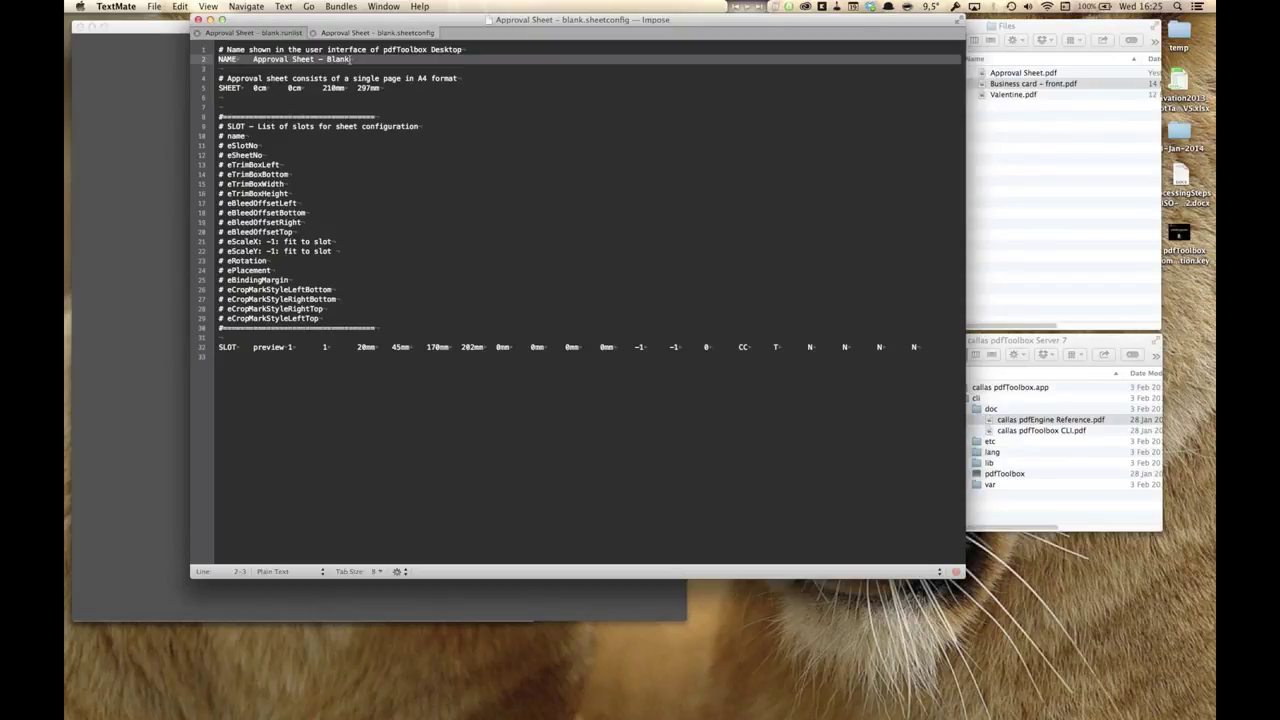
{"action": "left_click", "coordinate": [241, 86]}
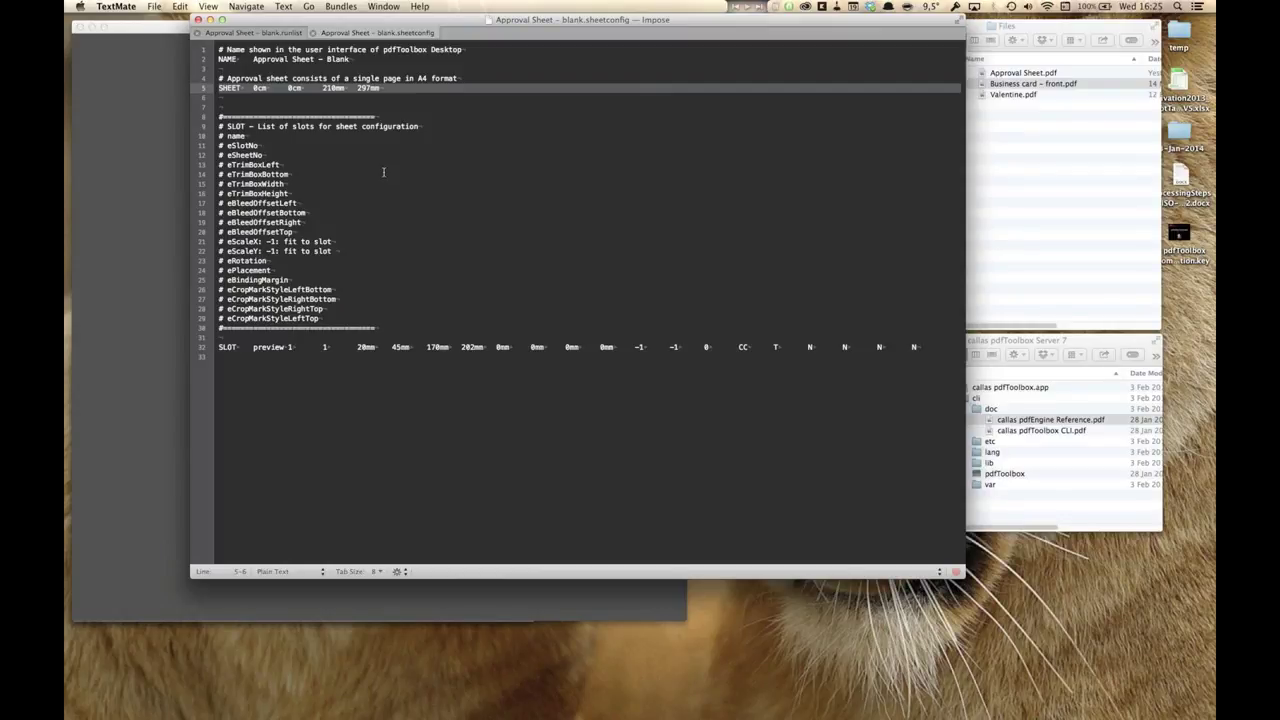
Review the NAME line and the NewSheet command in Approval Sheet – blank.runlist.
{"action": "key", "text": "super+alt+Left"}
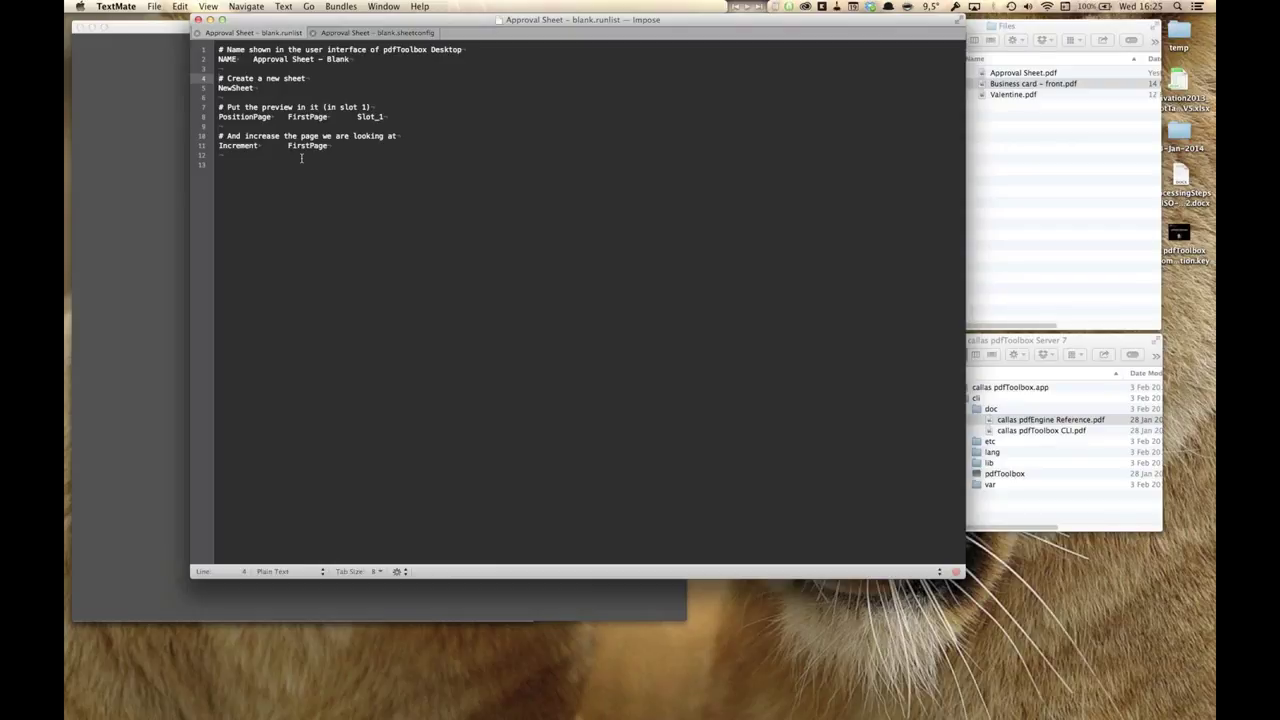
{"action": "triple_click", "coordinate": [289, 60]}
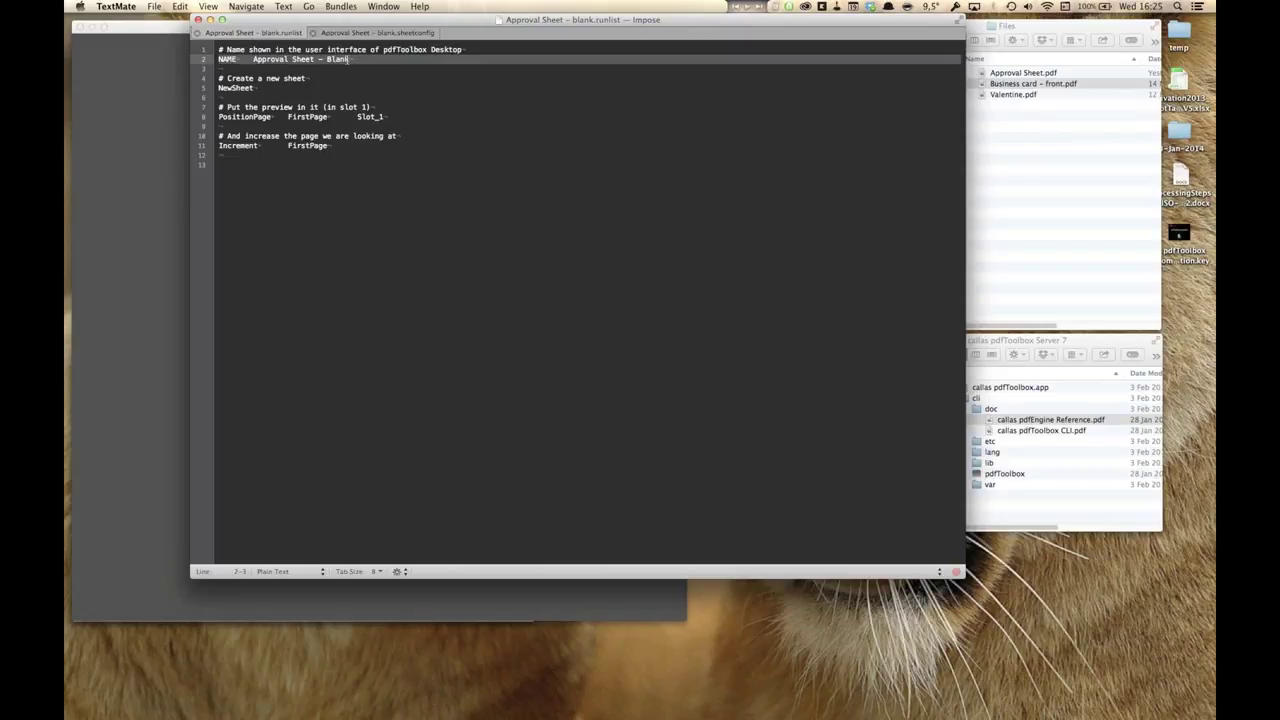
{"action": "double_click", "coordinate": [271, 87]}
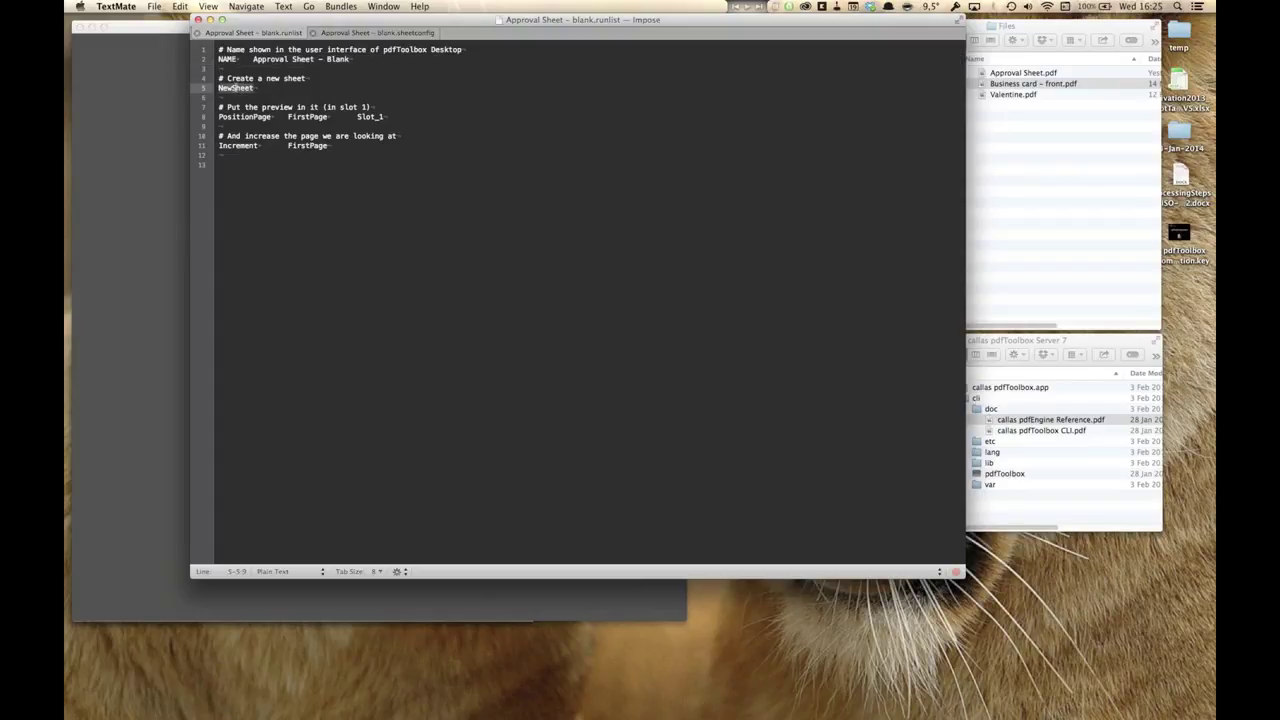
{"action": "left_click", "coordinate": [278, 90]}
Inspect the PositionPage line with its FirstPage and Slot_1 arguments, and the Increment FirstPage line in the runlist.
{"action": "left_click", "coordinate": [253, 117]}
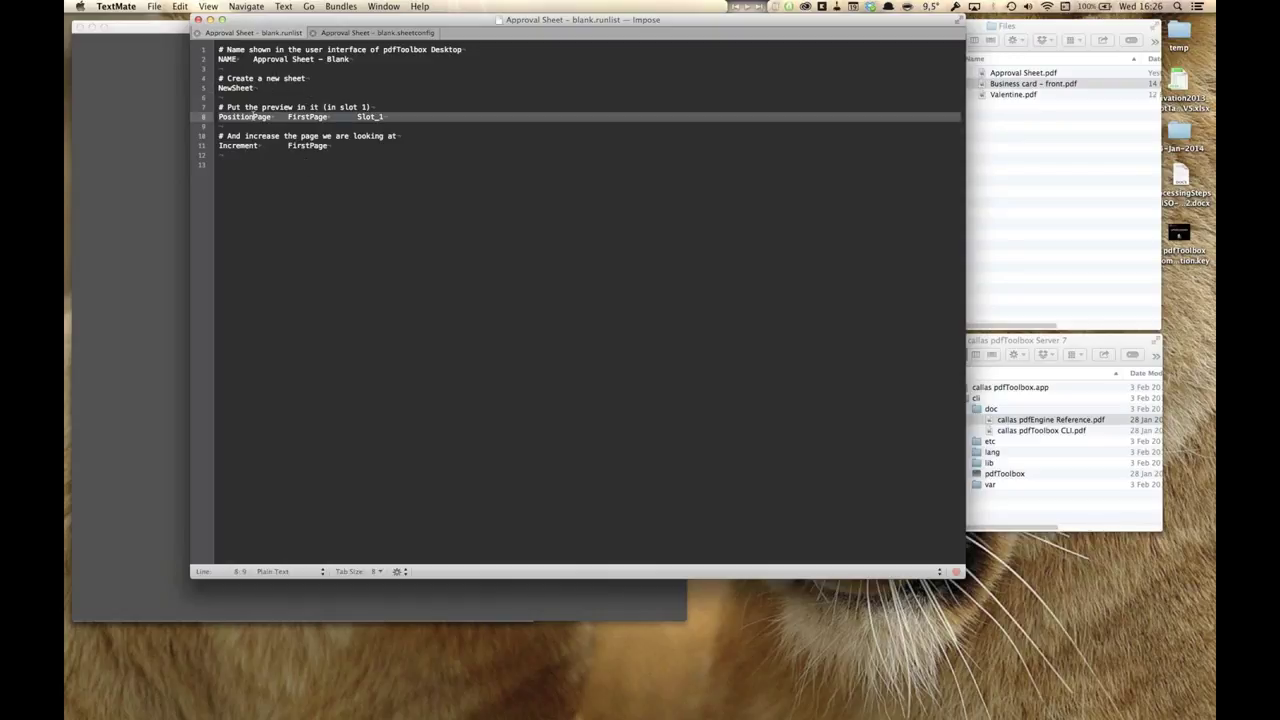
{"action": "left_click", "coordinate": [249, 117]}
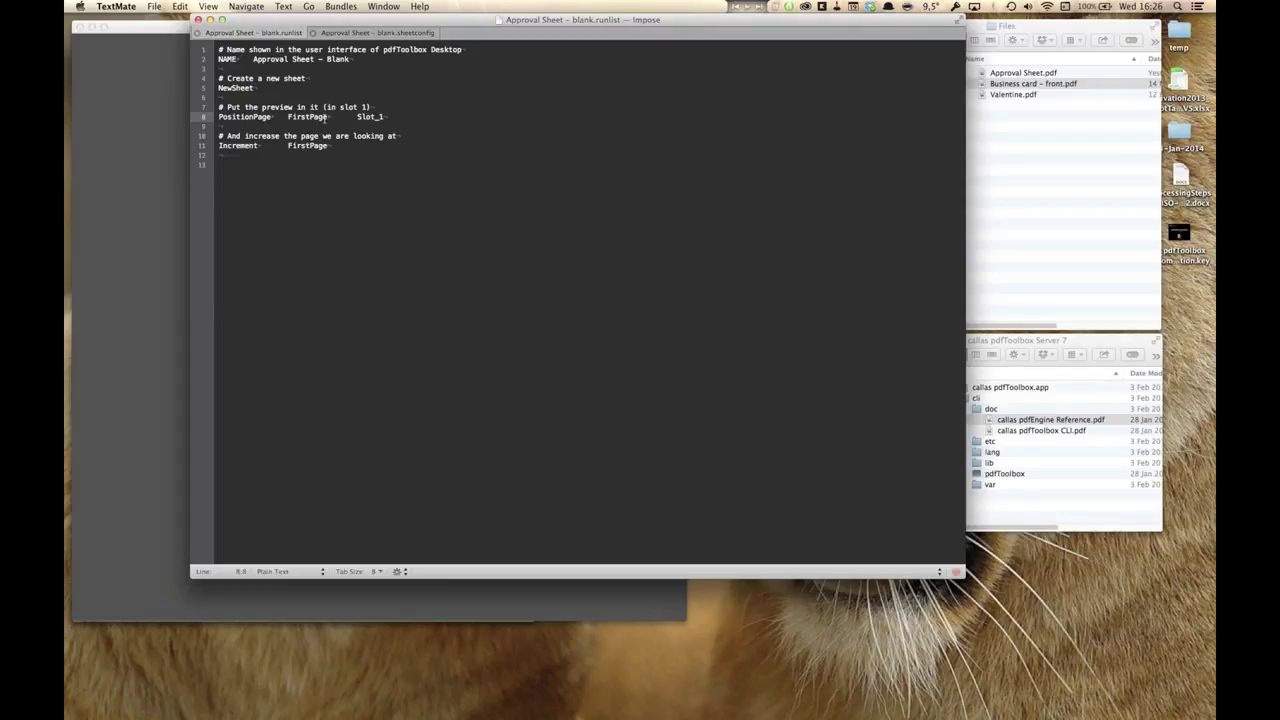
{"action": "double_click", "coordinate": [322, 117]}
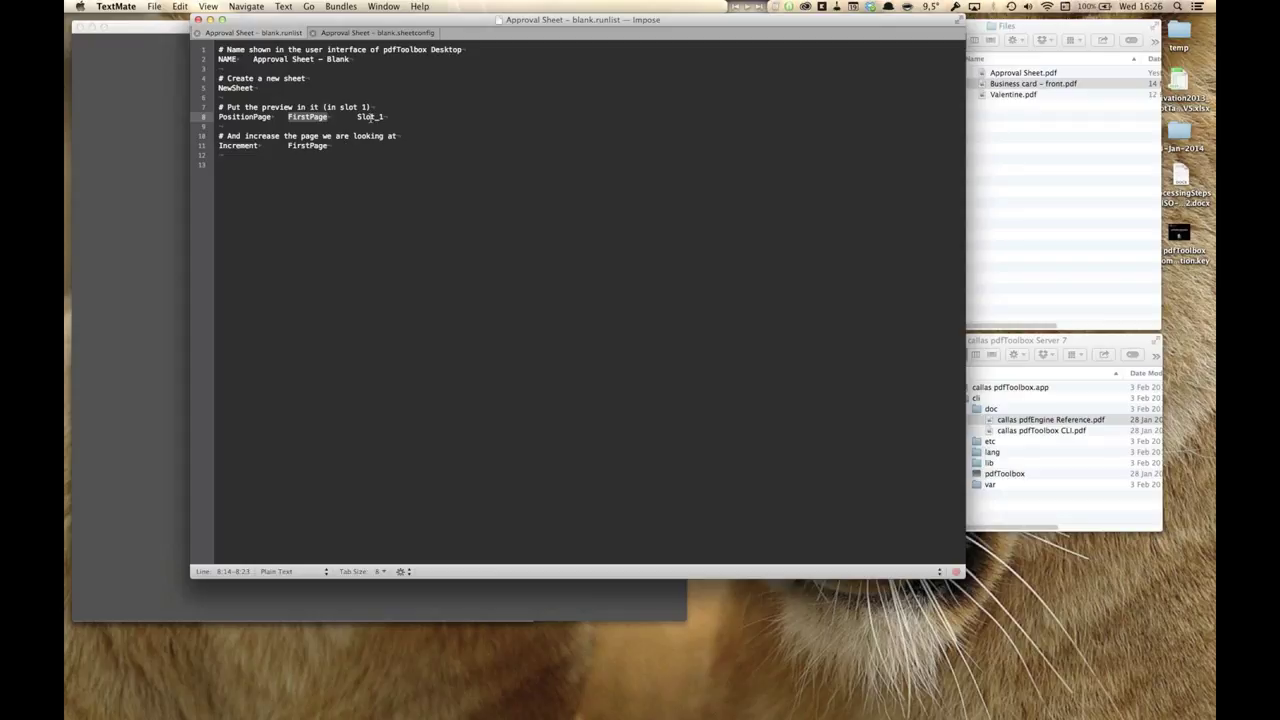
{"action": "left_click", "coordinate": [370, 117]}
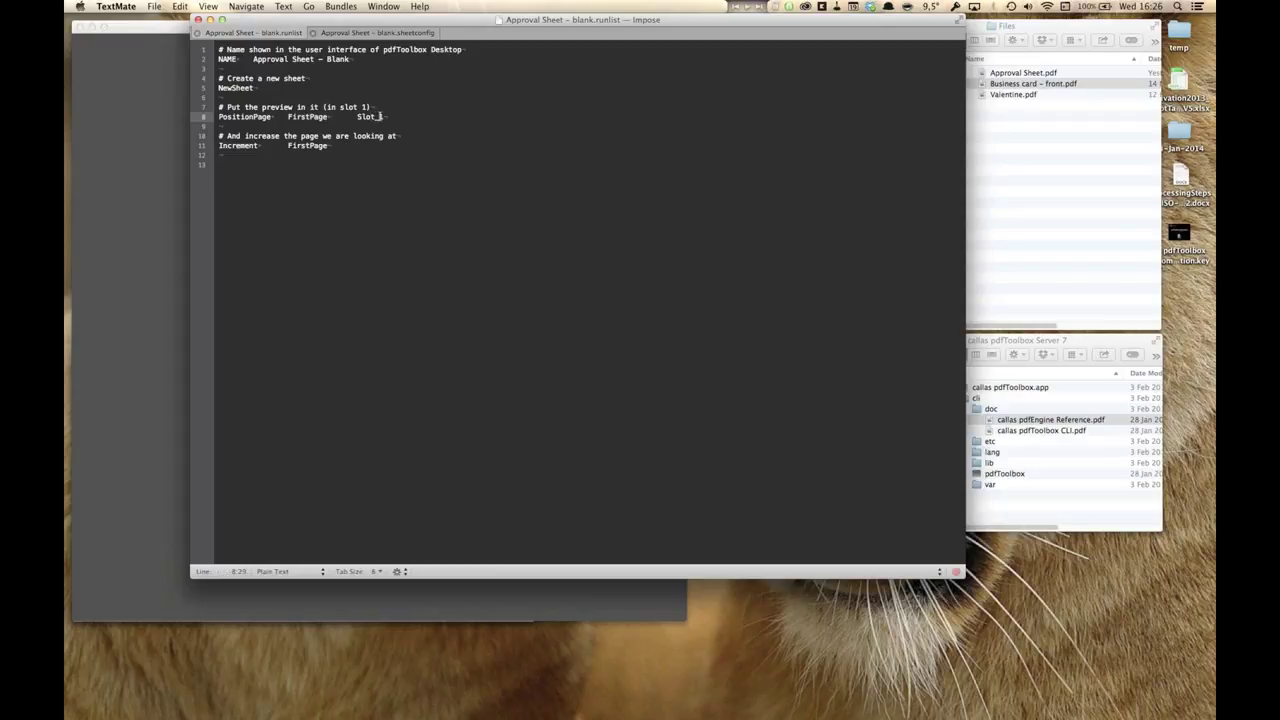
{"action": "left_click_drag", "start_coordinate": [380, 117], "coordinate": [384, 117]}
{"action": "left_click", "coordinate": [267, 146]}
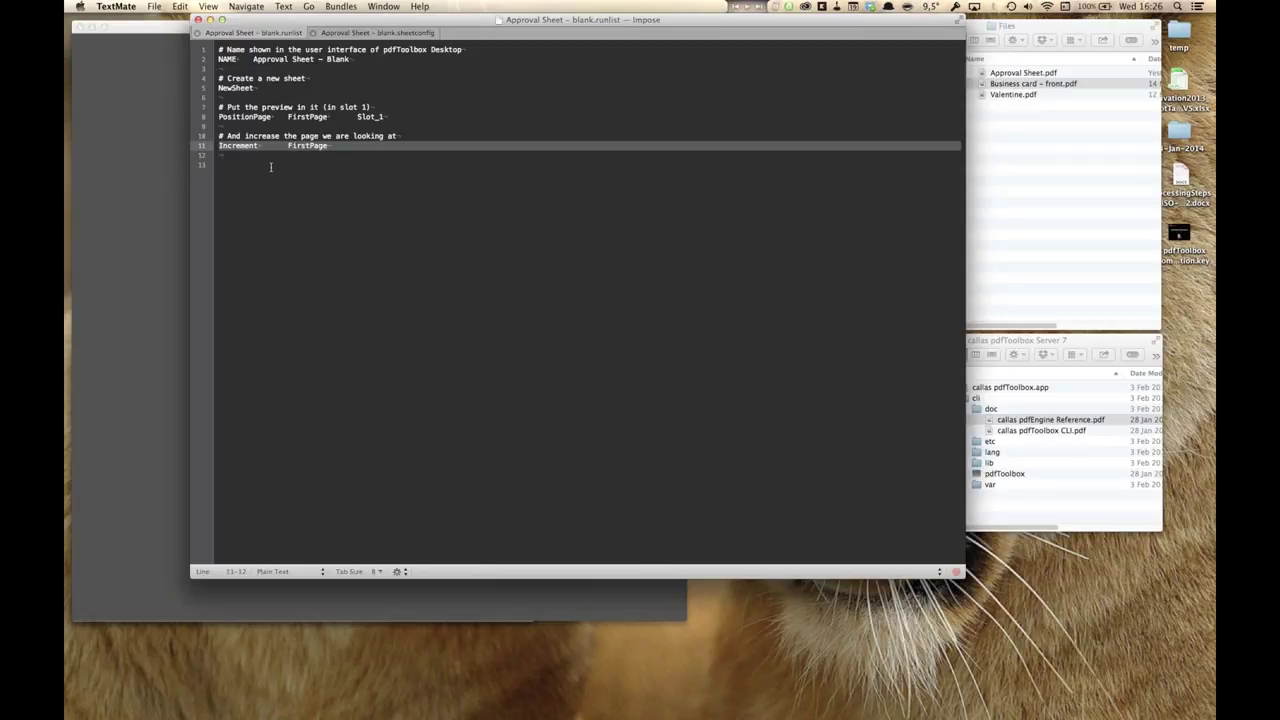
{"action": "double_click", "coordinate": [303, 146]}
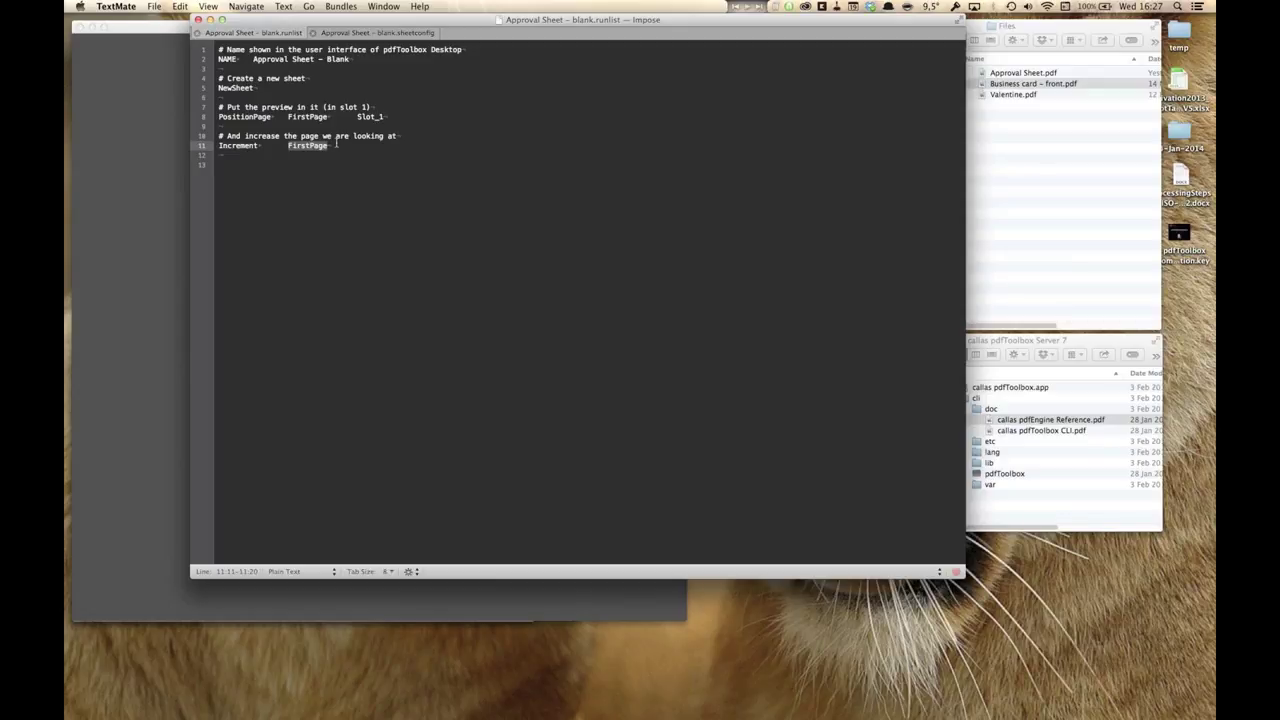
Switch to pdfToolbox and impose Valentine.pdf with Approval Sheet – Blank as both the imposition scheme and the sheet configuration.
{"action": "key", "text": "super+q"}
{"action": "left_click", "coordinate": [179, 171]}
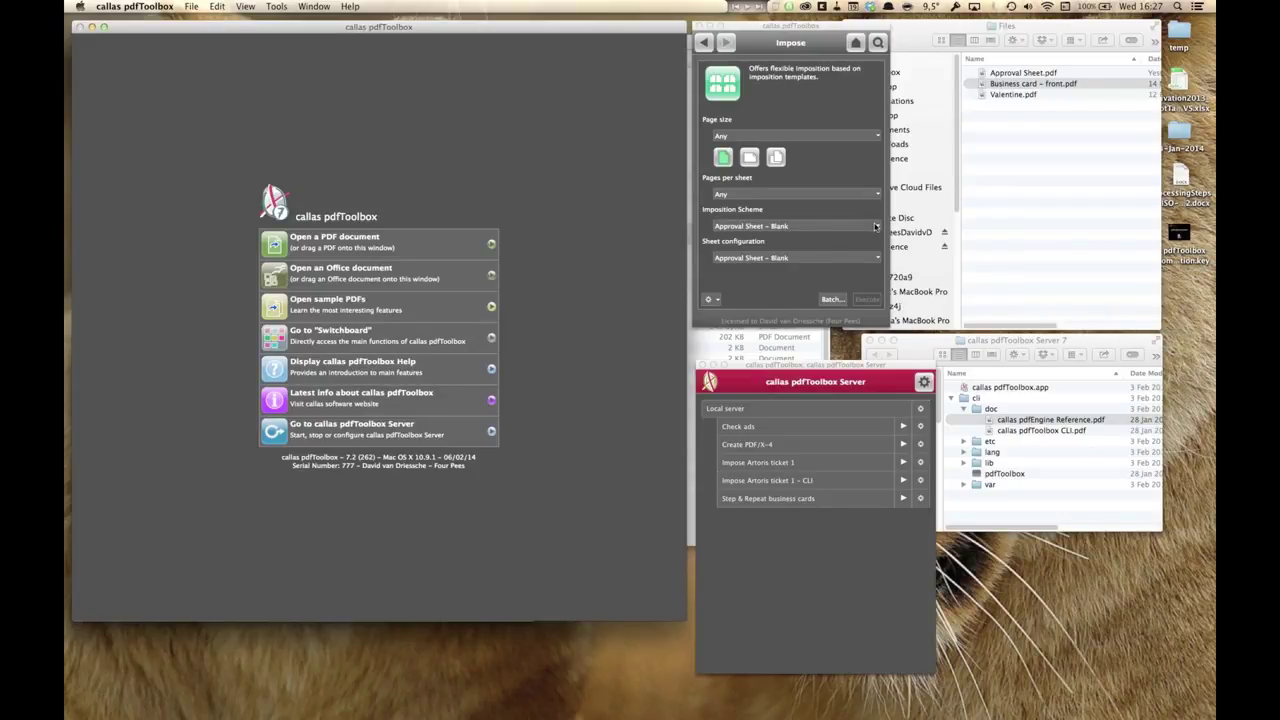
{"action": "left_click", "coordinate": [877, 226]}
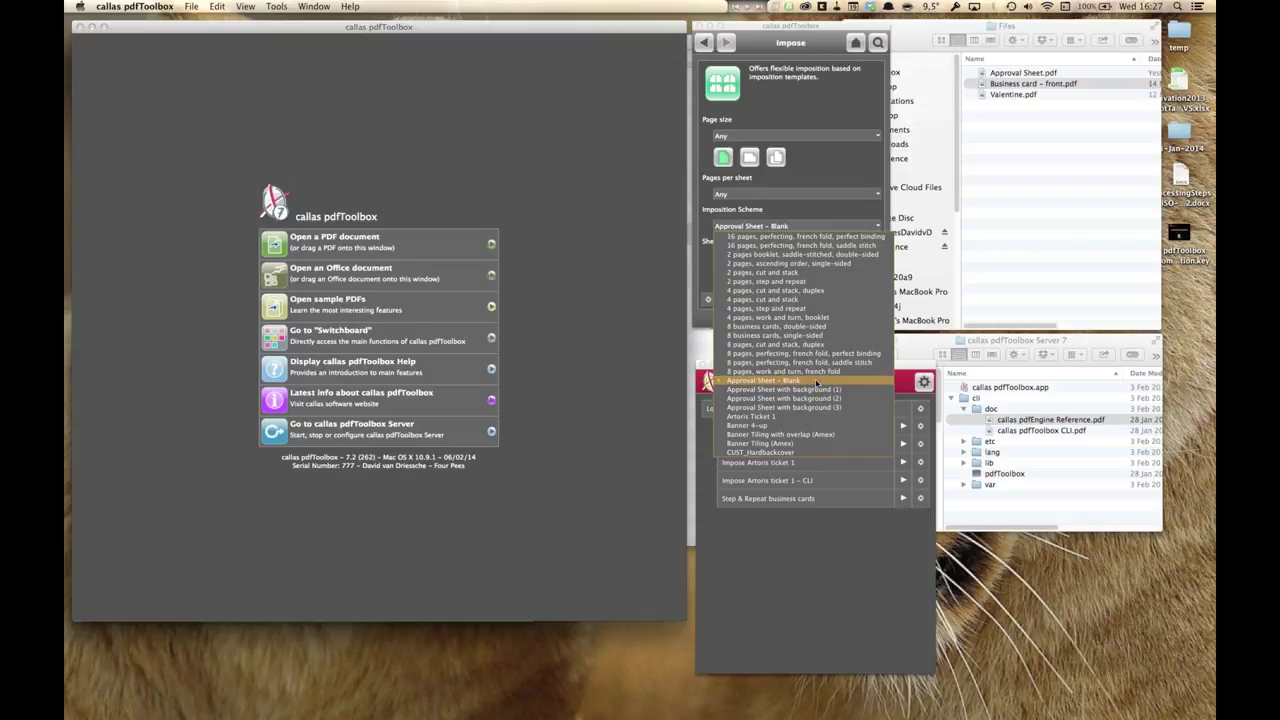
{"action": "left_click", "coordinate": [816, 382]}
{"action": "left_click", "coordinate": [801, 258]}
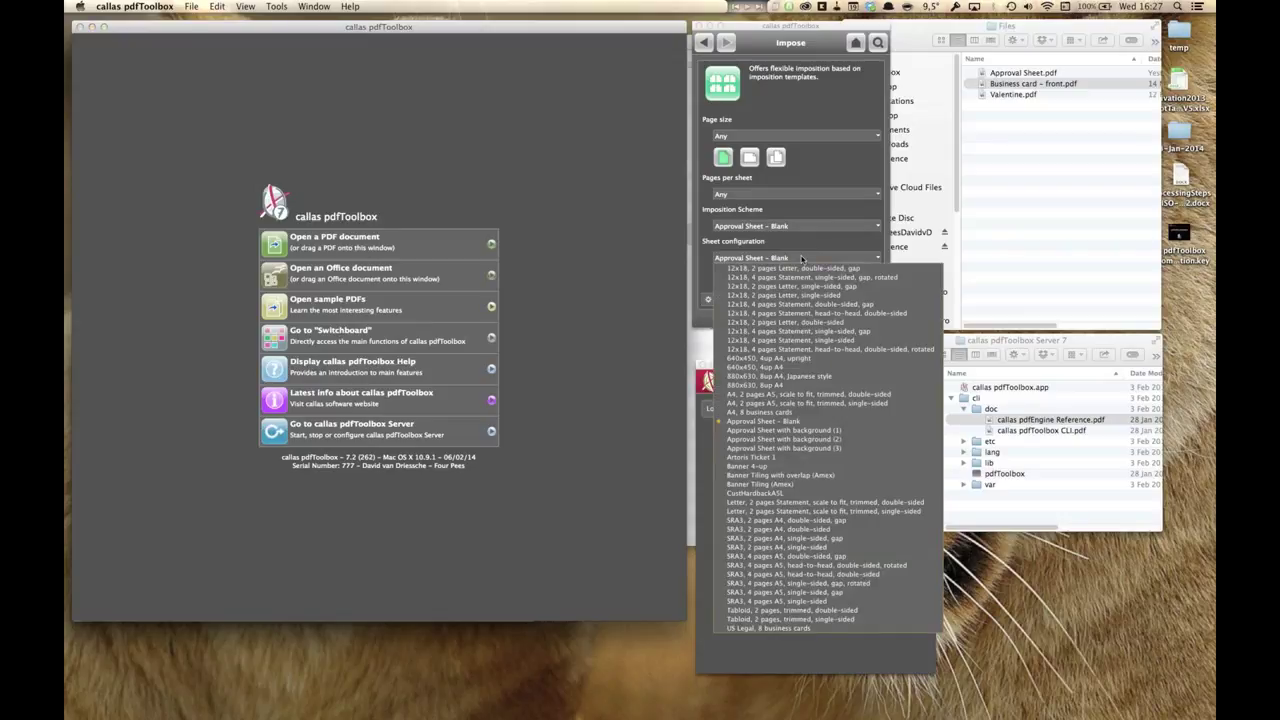
{"action": "left_click", "coordinate": [1086, 157]}
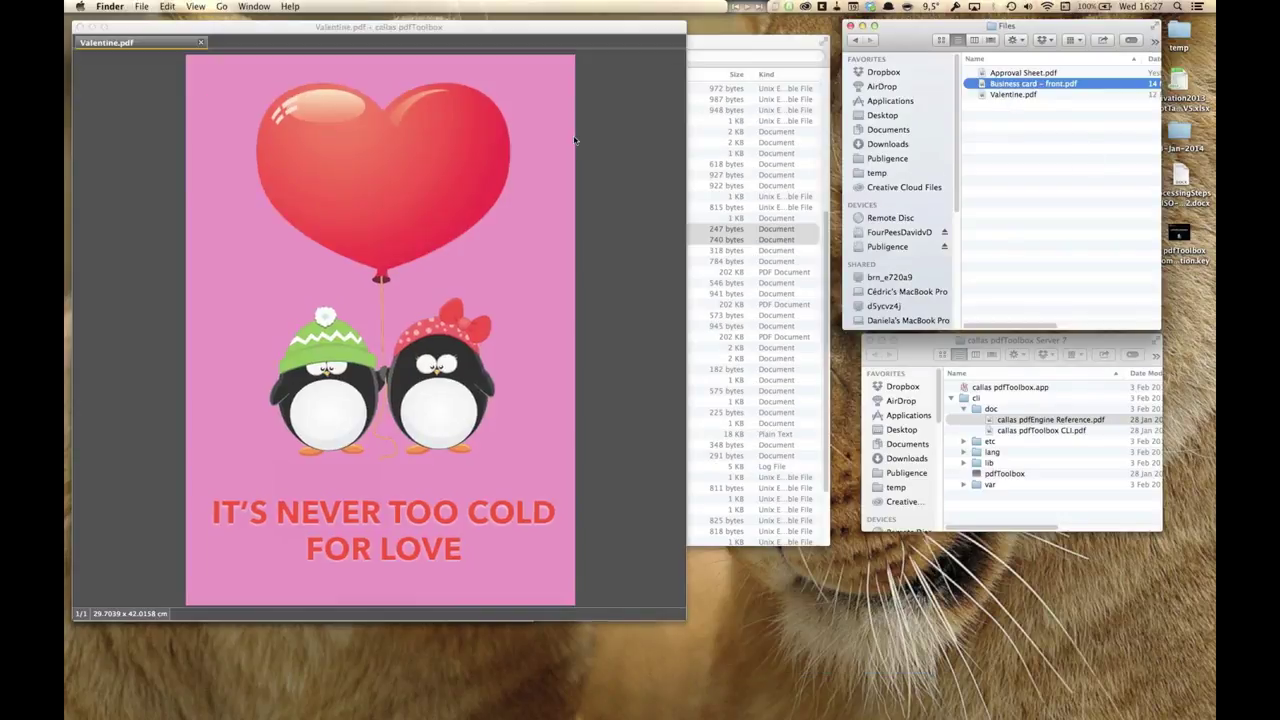
{"action": "left_click", "coordinate": [620, 131]}
{"action": "left_click", "coordinate": [866, 302]}
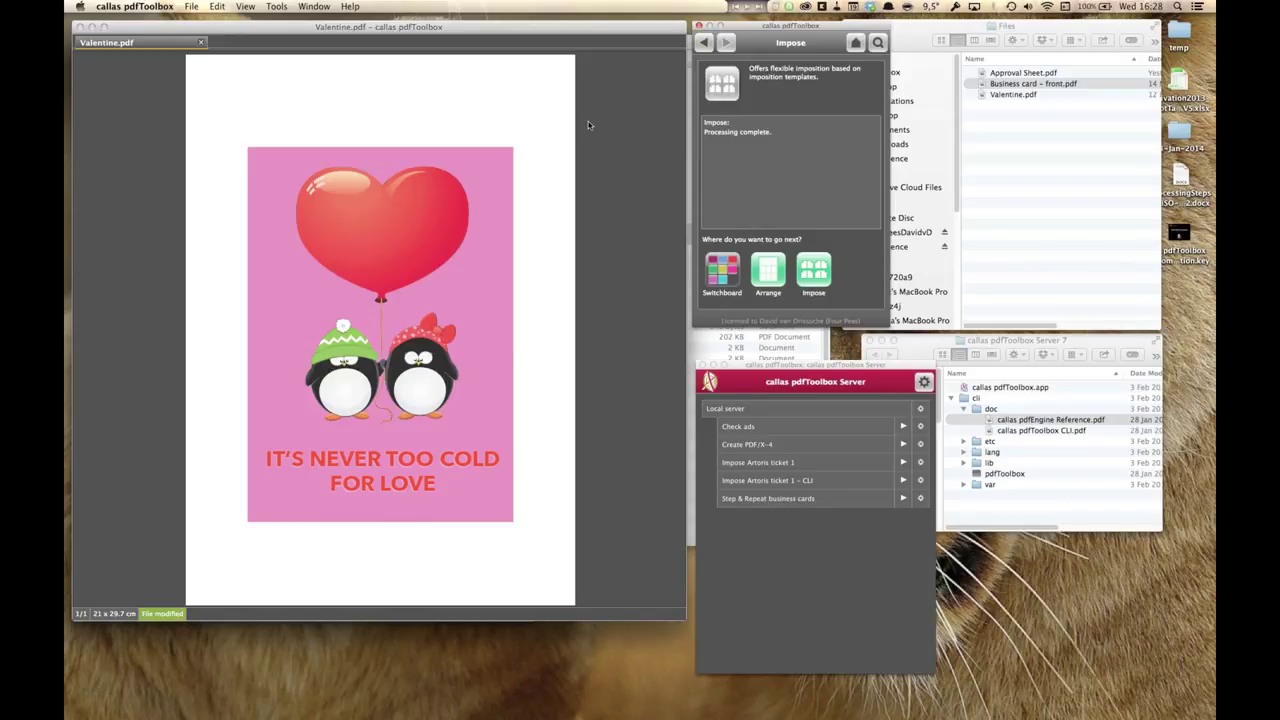
Revert Valentine.pdf and impose it with Approval Sheet with background (1) as both the imposition scheme and the sheet configuration.
{"action": "left_click", "coordinate": [191, 6]}
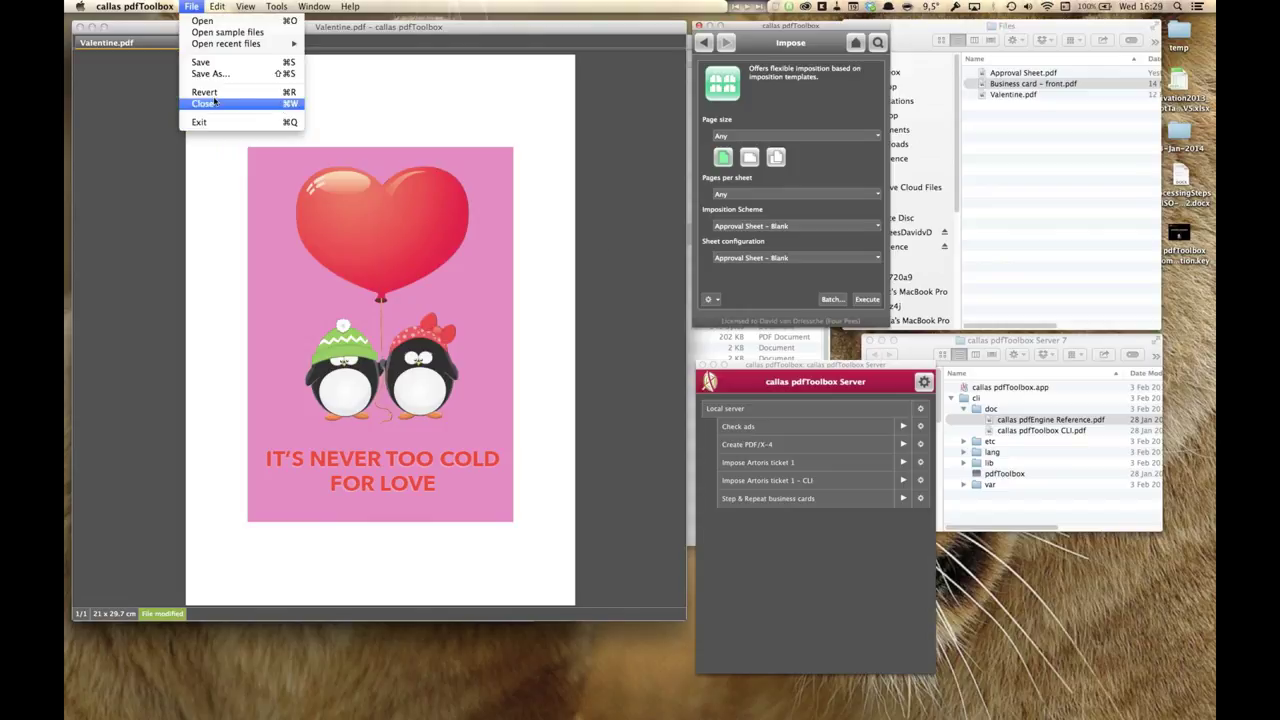
{"action": "left_click", "coordinate": [214, 103]}
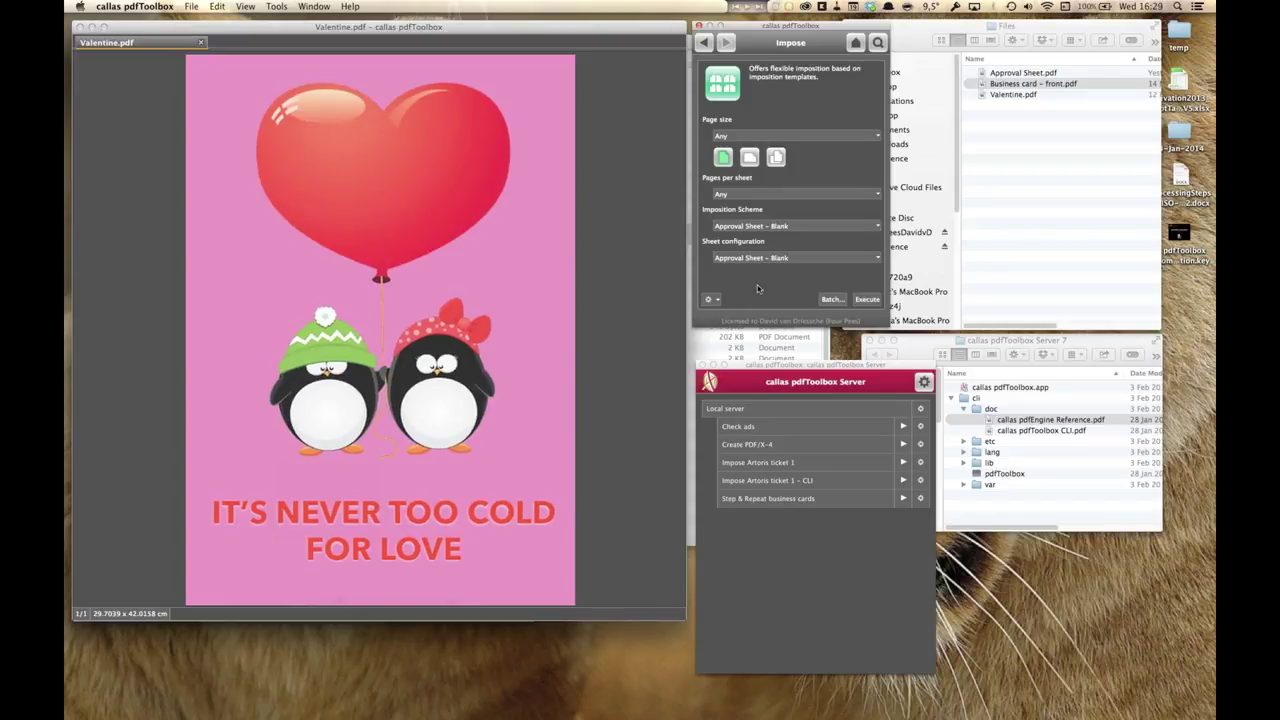
{"action": "left_click", "coordinate": [804, 227]}
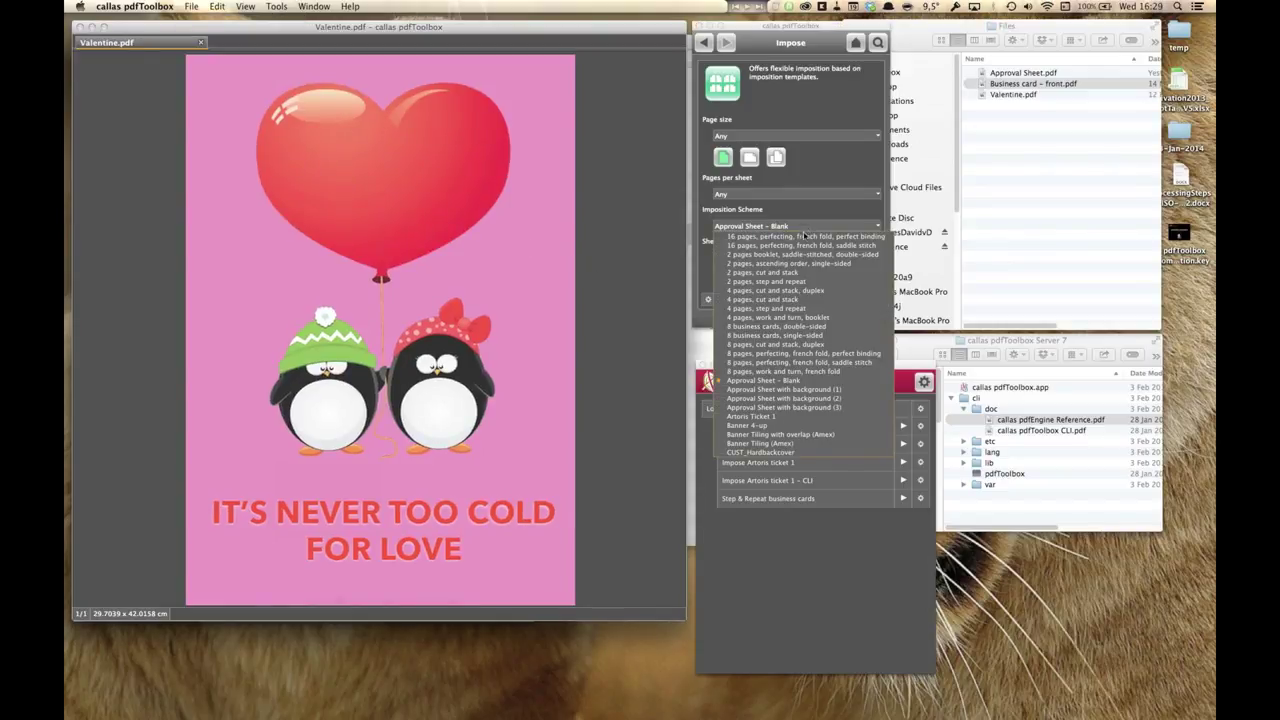
{"action": "left_click", "coordinate": [800, 389]}
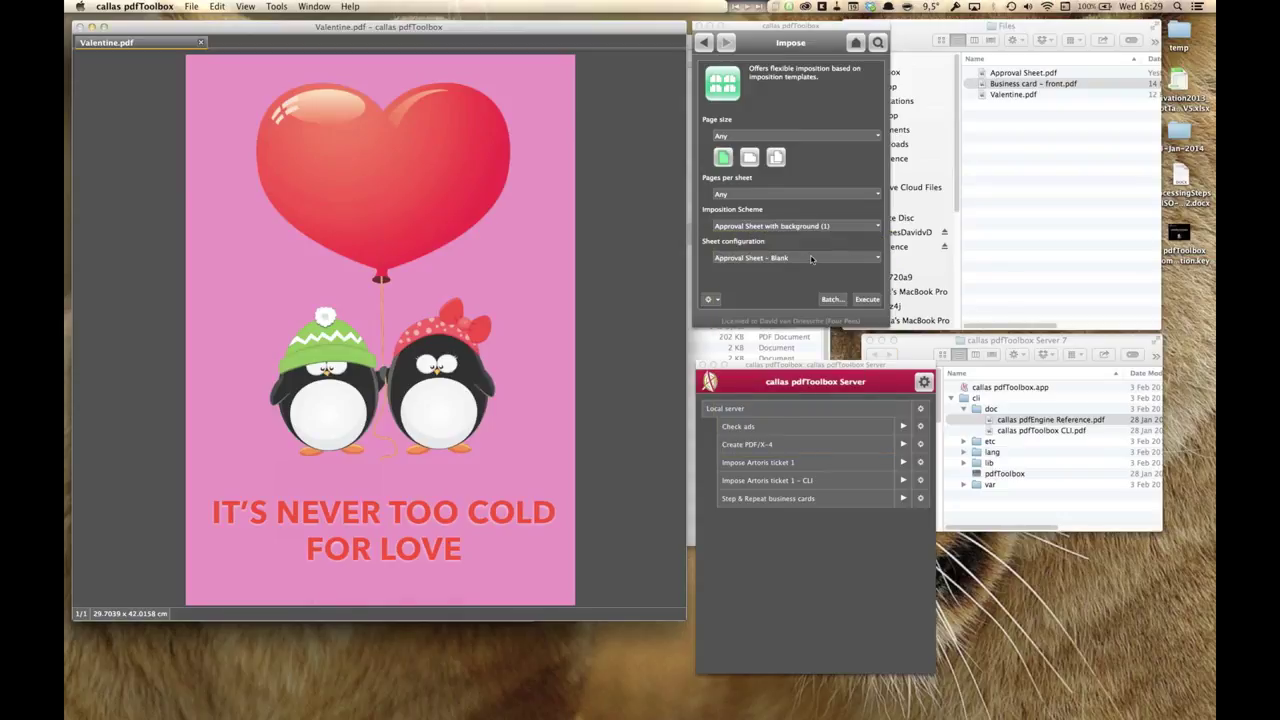
{"action": "left_click", "coordinate": [813, 259]}
{"action": "left_click", "coordinate": [784, 430]}
{"action": "left_click", "coordinate": [868, 299]}
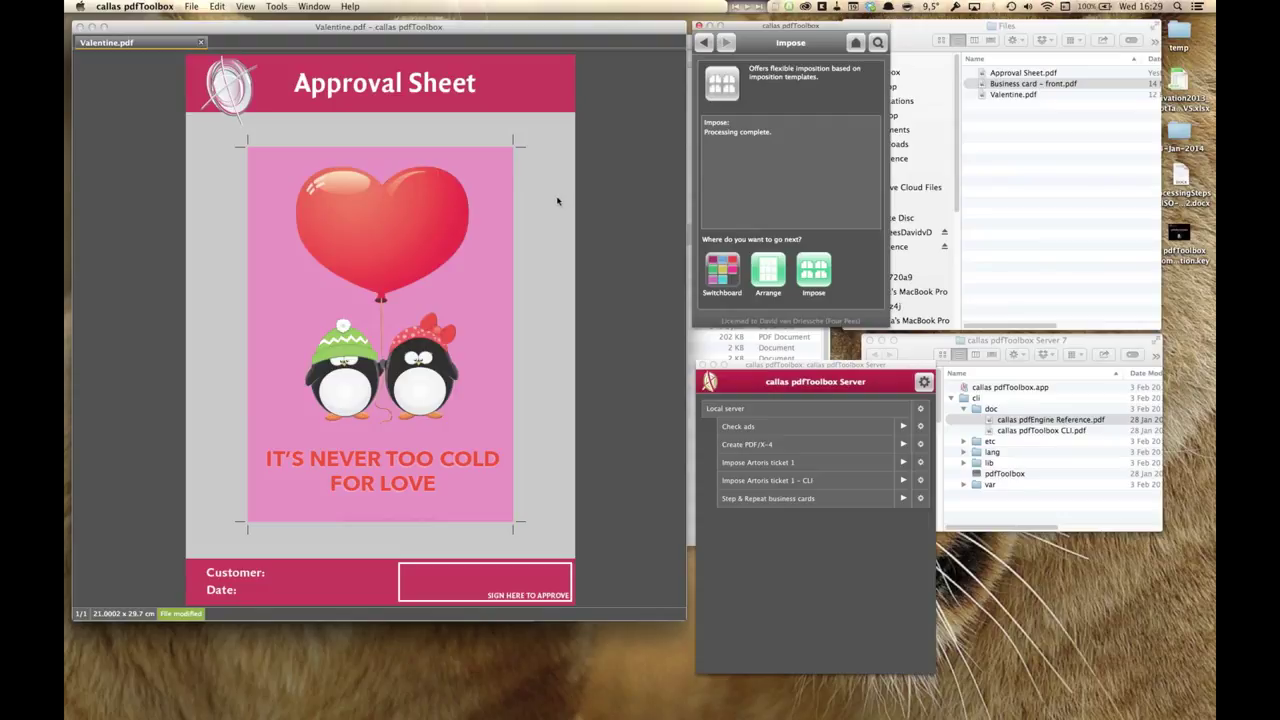
Switch to the Impose folder in Finder and select the runlist, sheetconfig and sheetconfig.pdf files of Approval Sheet 1.
{"action": "left_click", "coordinate": [722, 338]}
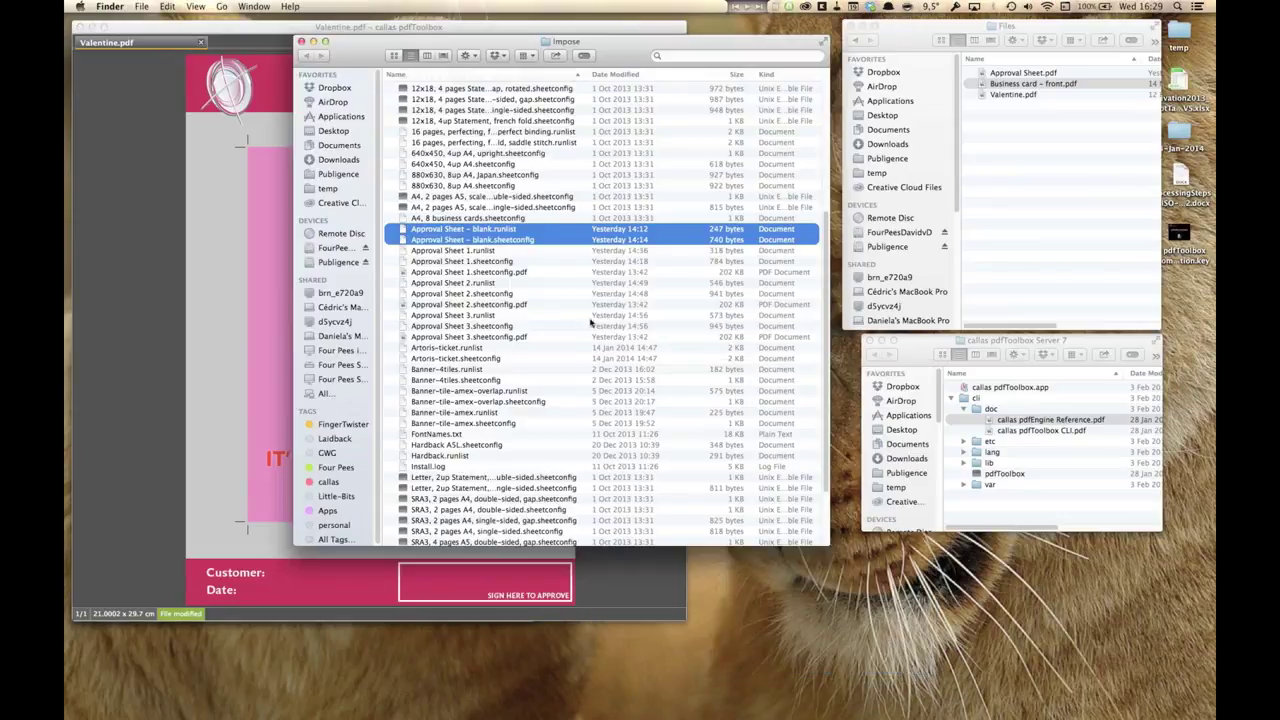
{"action": "left_click", "coordinate": [486, 251]}
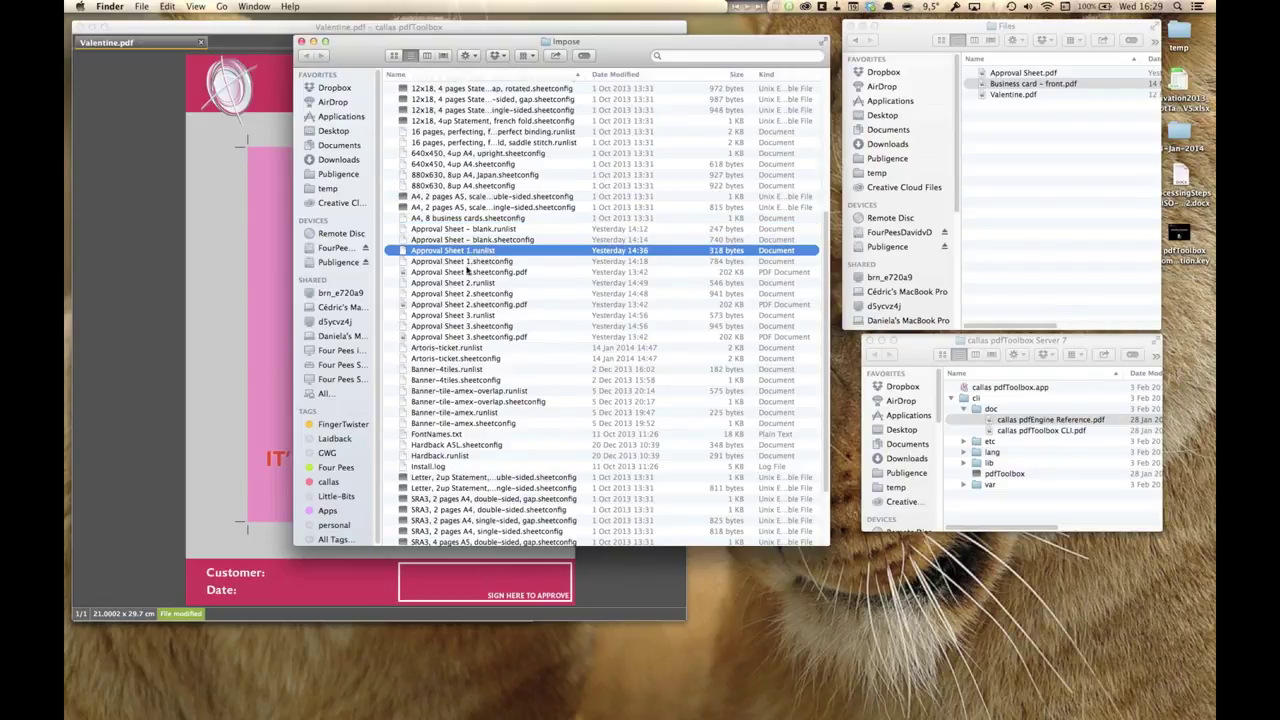
{"action": "left_click", "coordinate": [468, 271], "text": "shift"}
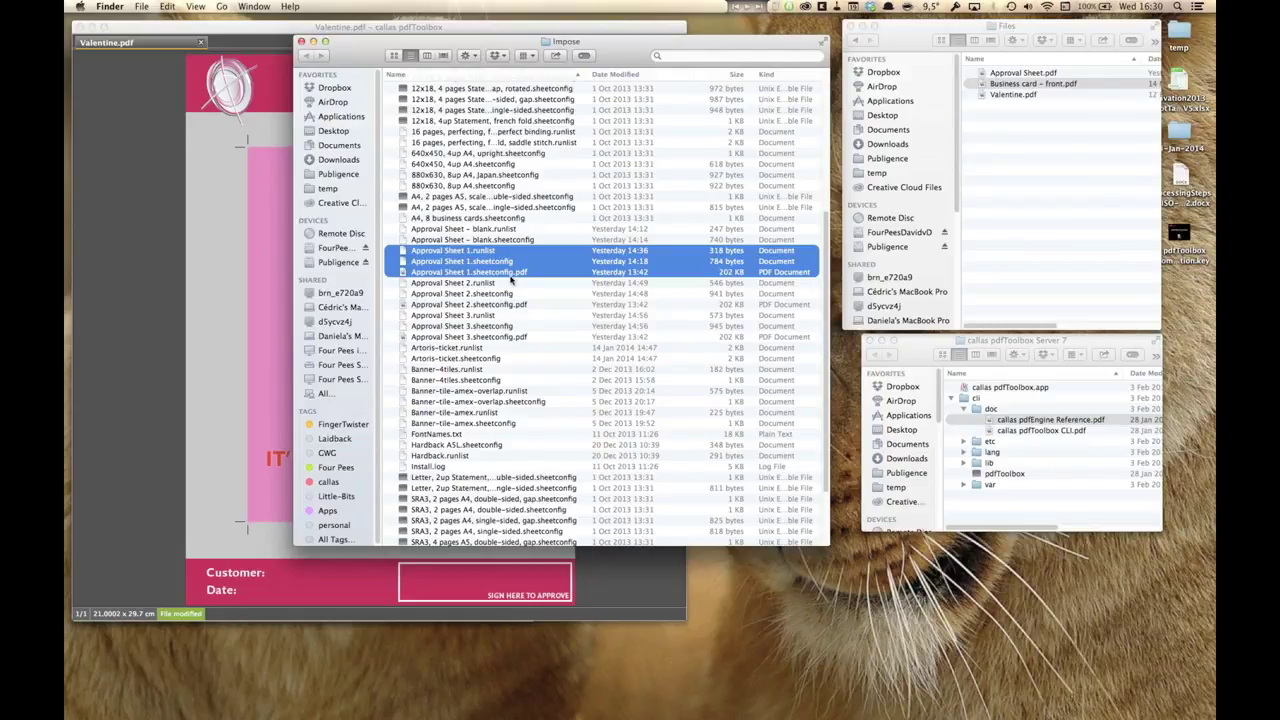
Open Approval Sheet 1.runlist and Approval Sheet 1.sheetconfig in TextMate, leaving only these two files open.
{"action": "left_click", "coordinate": [508, 252]}
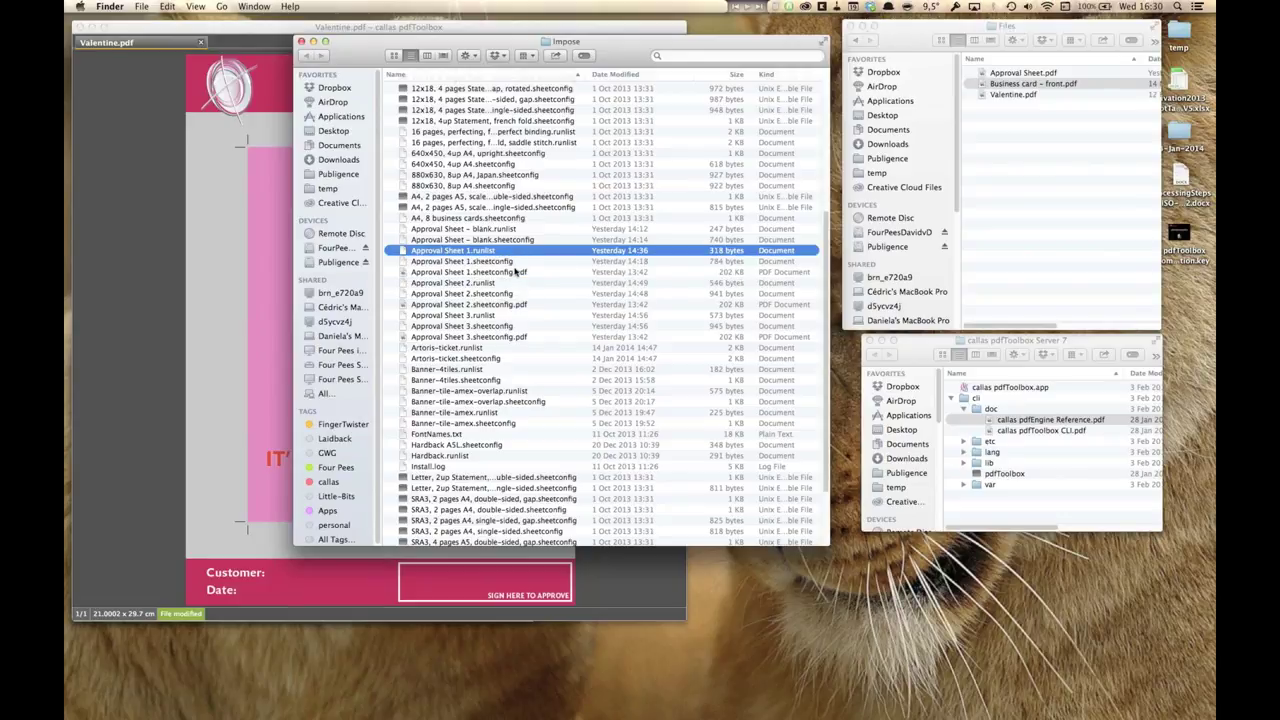
{"action": "left_click", "coordinate": [512, 264], "text": "super"}
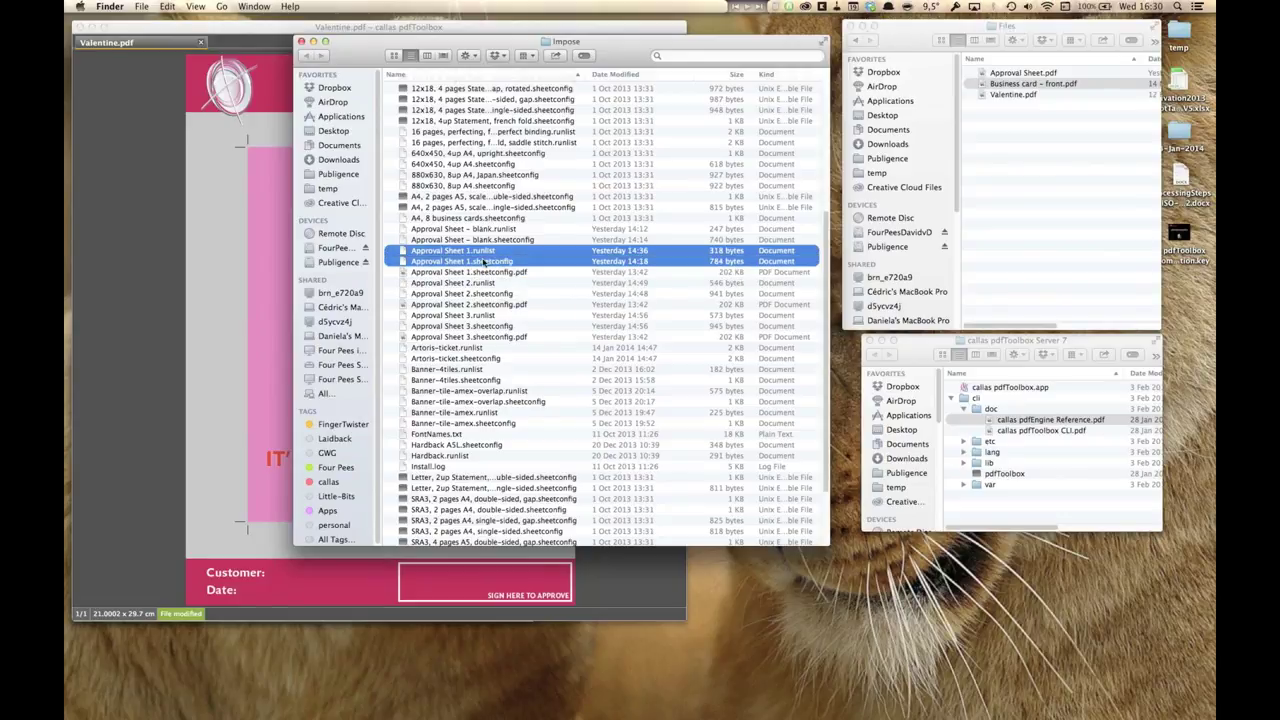
{"action": "right_click", "coordinate": [512, 264]}
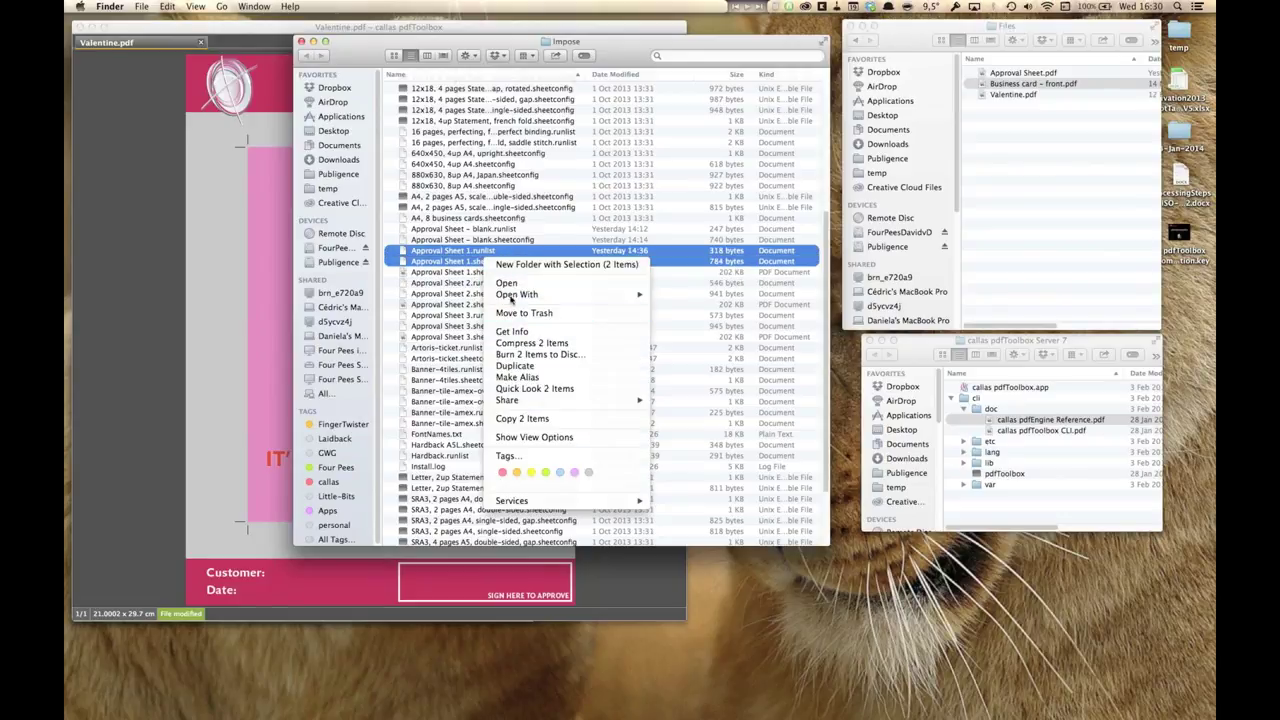
{"action": "left_click", "coordinate": [440, 254]}
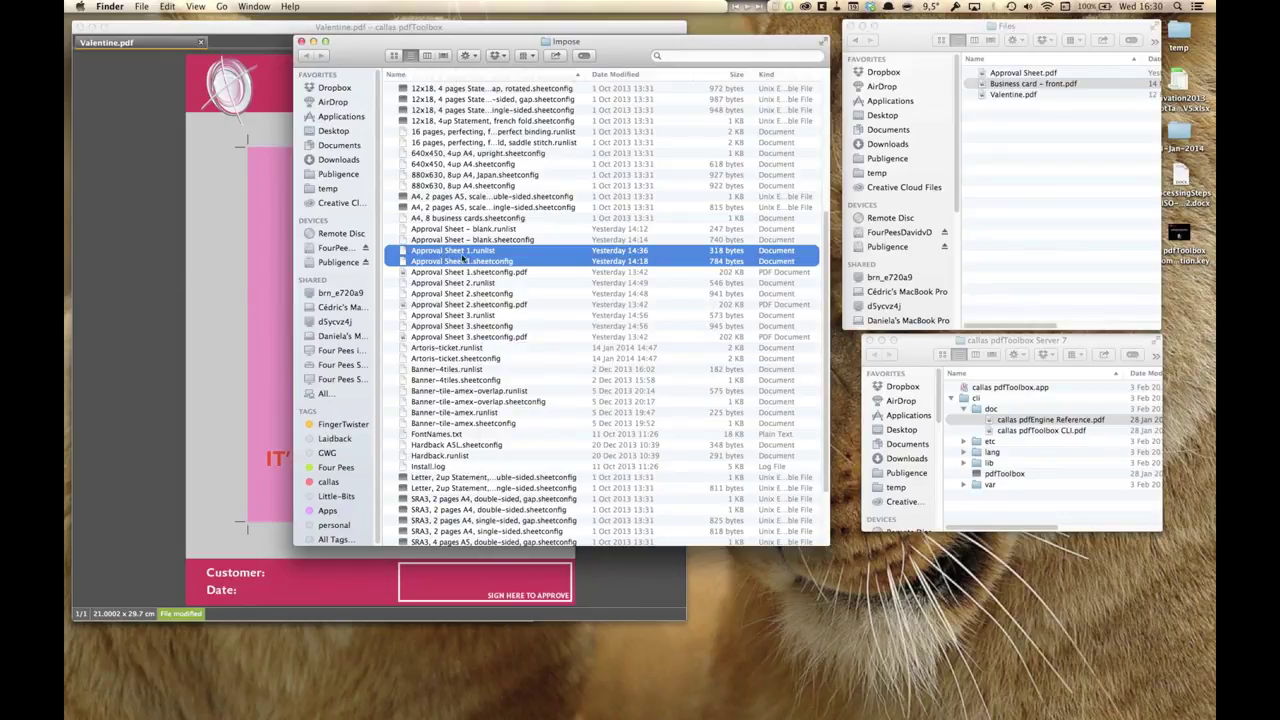
{"action": "left_click_drag", "start_coordinate": [437, 260], "coordinate": [110, 278]}
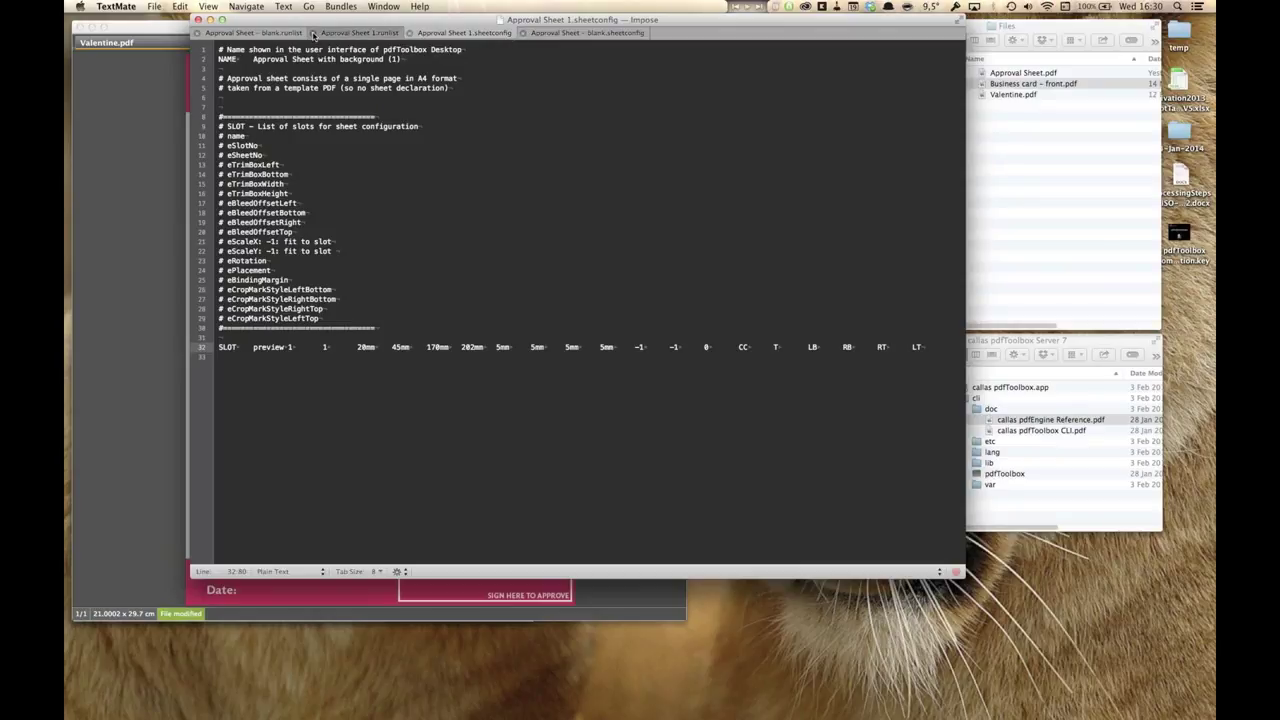
{"action": "left_click", "coordinate": [313, 35]}
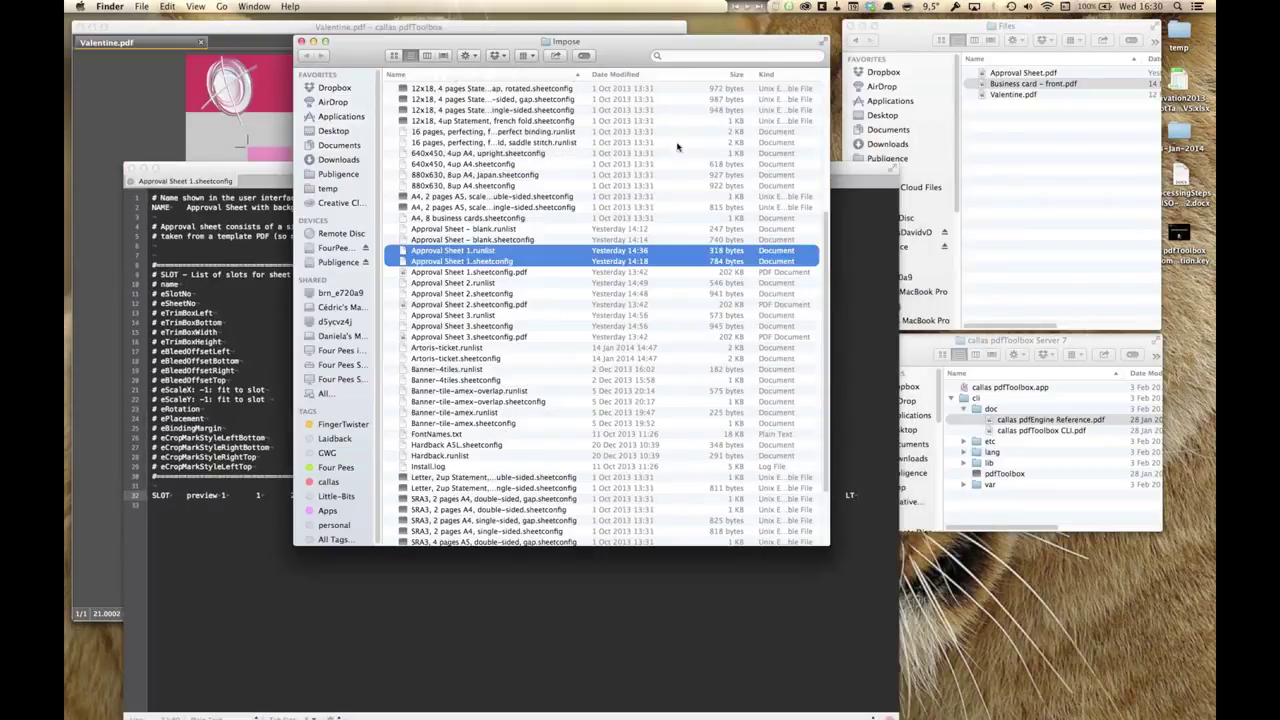
{"action": "left_click", "coordinate": [515, 304]}
{"action": "mouse_move", "coordinate": [67, 282]}
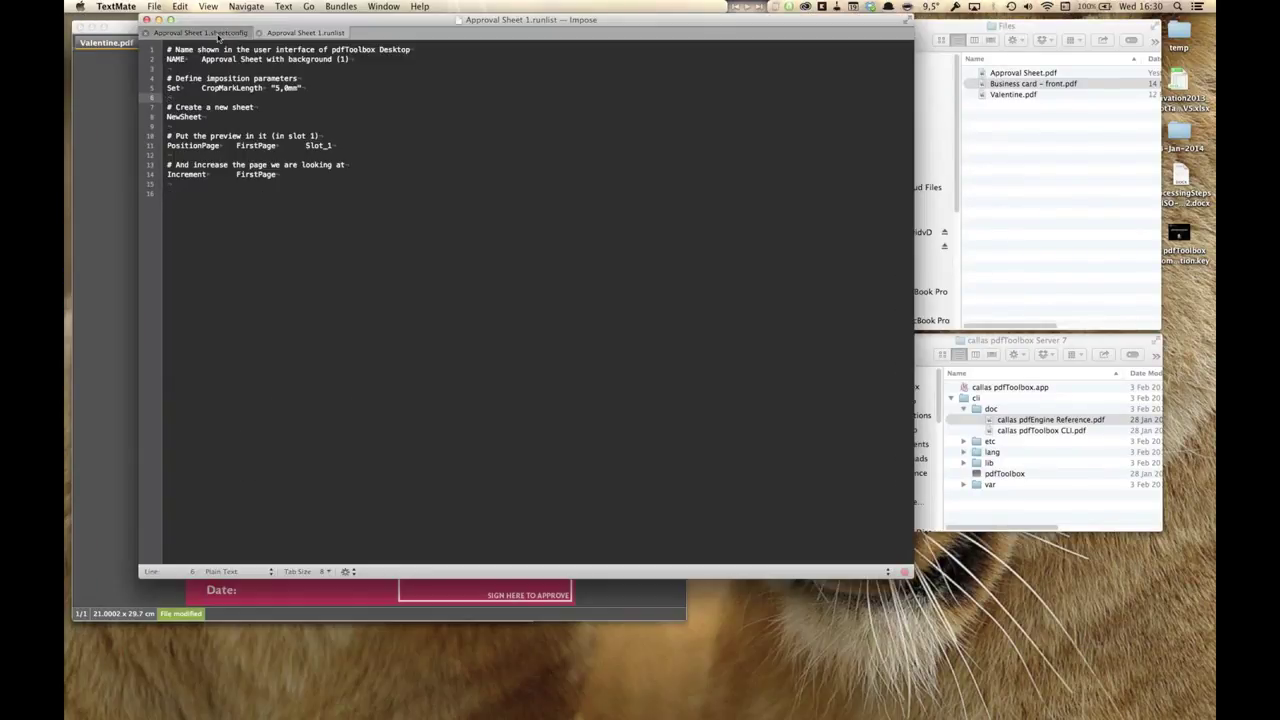
Examine the NAME line and the comment about the template PDF in Approval Sheet 1.sheetconfig.
{"action": "left_click", "coordinate": [218, 36]}
{"action": "left_click", "coordinate": [166, 58]}
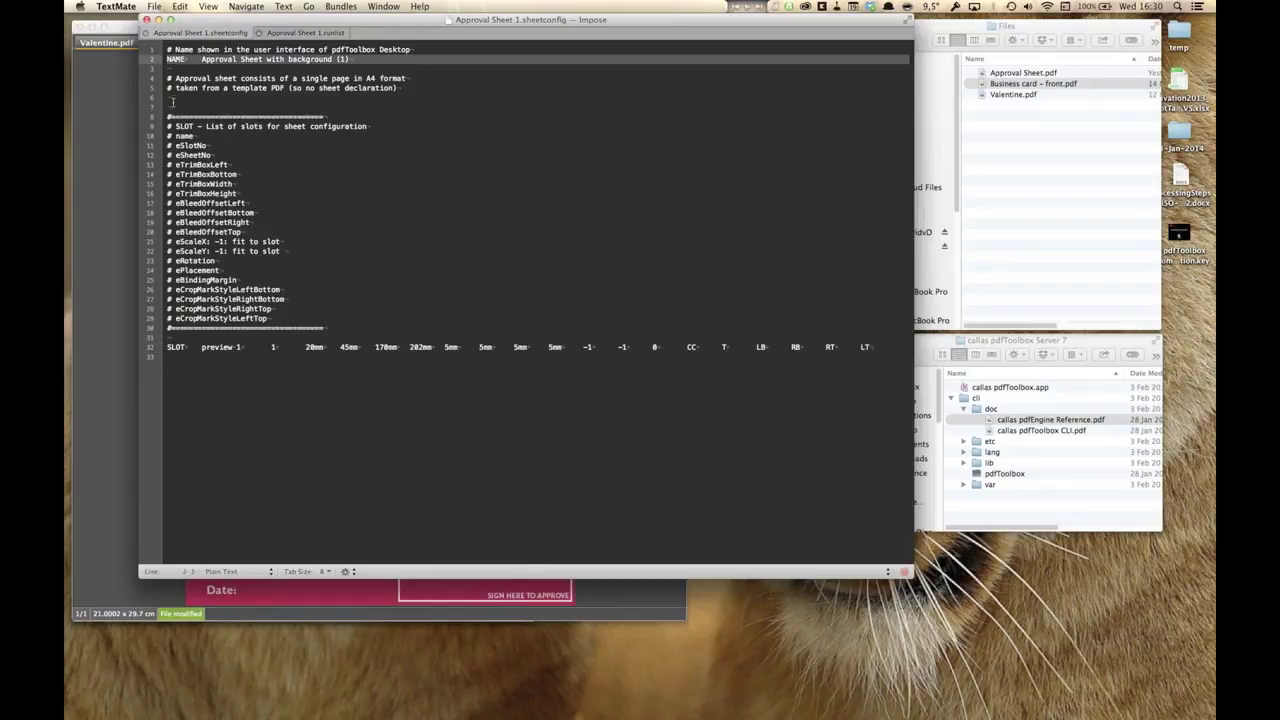
{"action": "left_click_drag", "start_coordinate": [167, 78], "coordinate": [165, 97]}
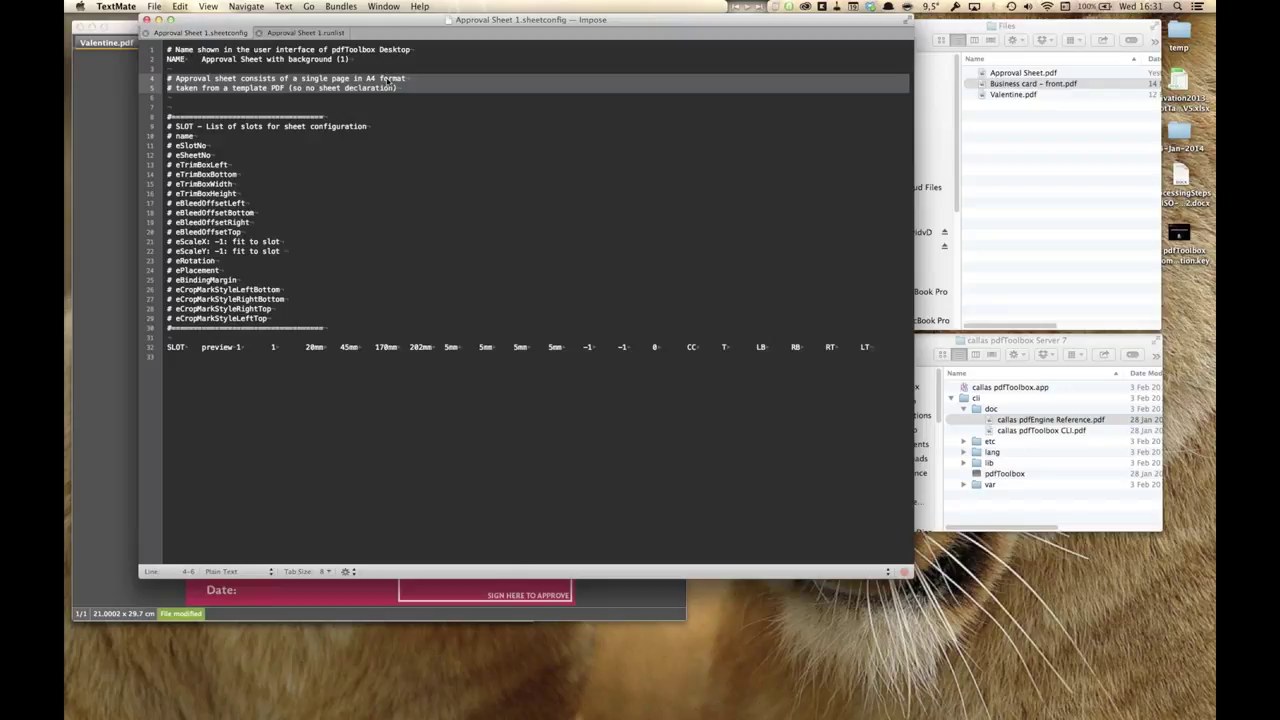
Return to the Impose folder in Finder and preview the background template Approval Sheet 2.sheetconfig.pdf.
{"action": "key", "text": "super+h"}
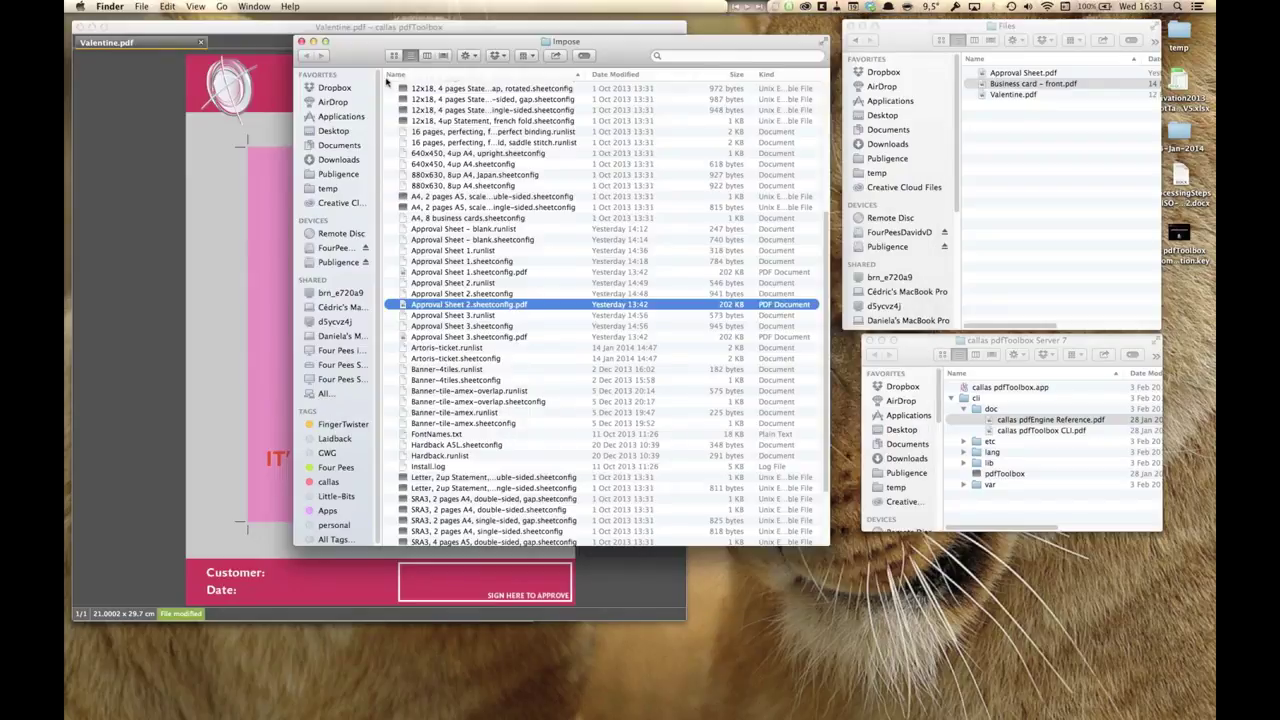
{"action": "left_click", "coordinate": [538, 316]}
{"action": "left_click", "coordinate": [508, 295]}
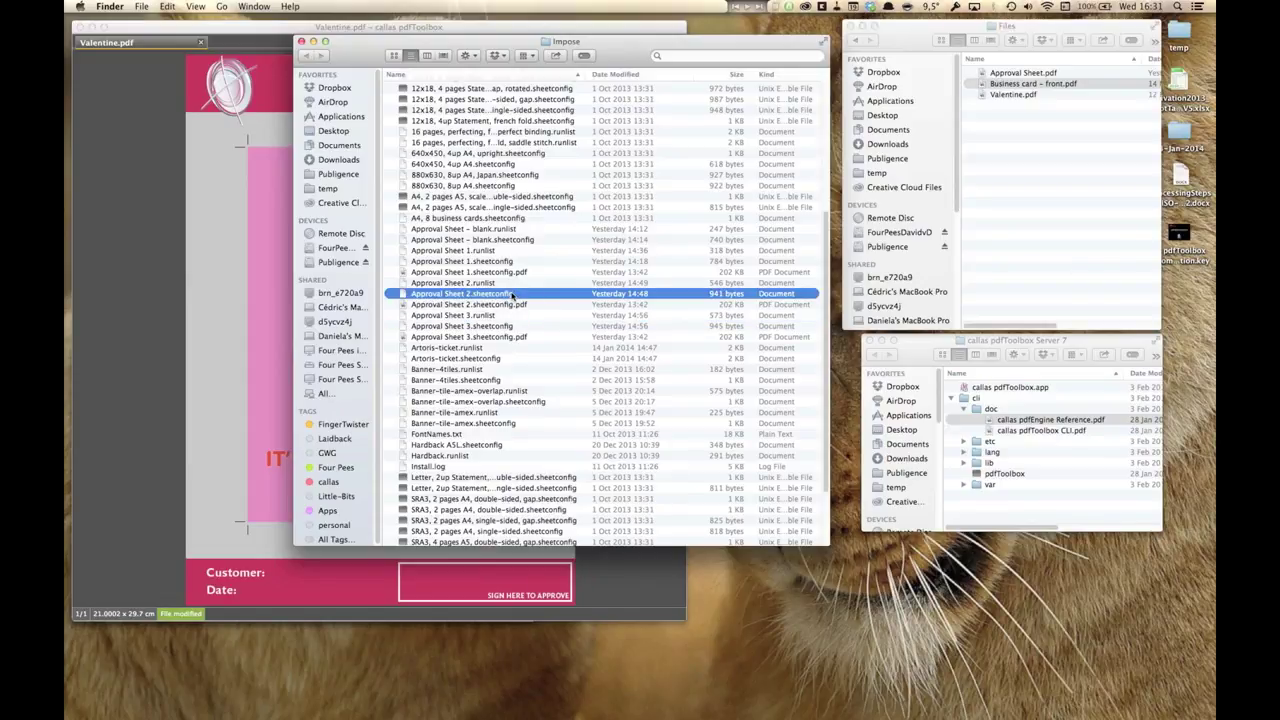
{"action": "left_click", "coordinate": [522, 305]}
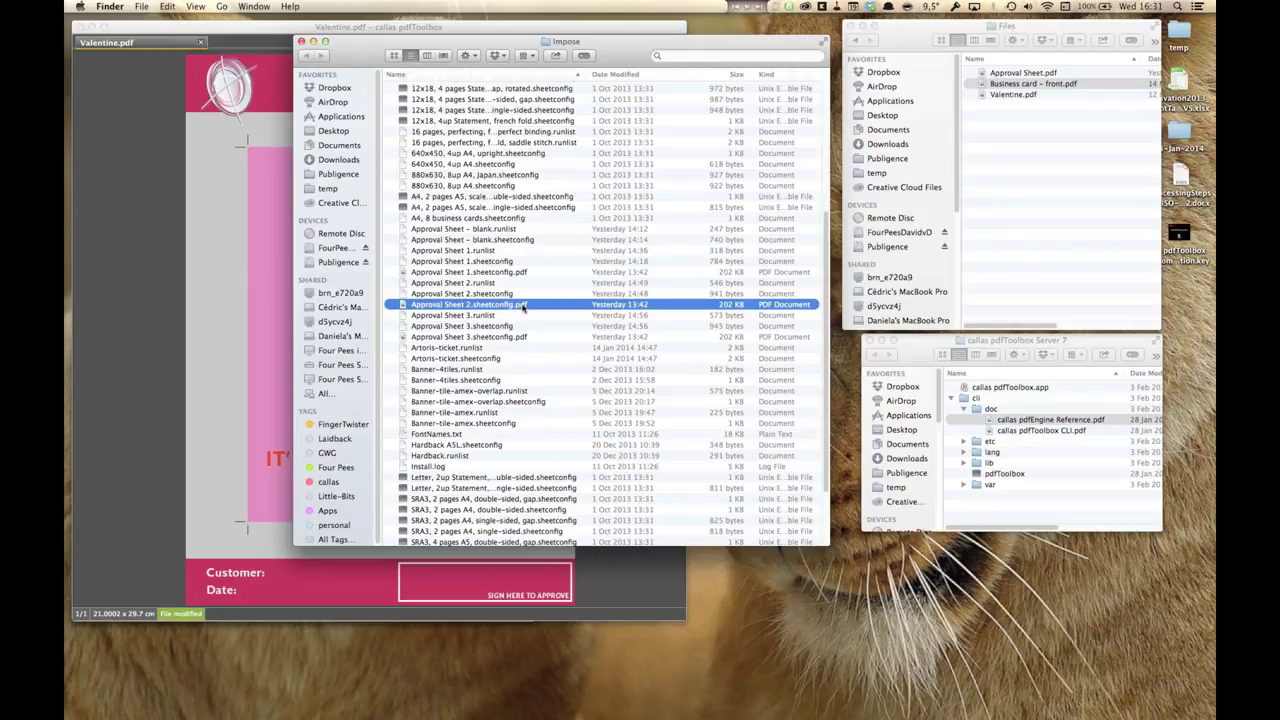
{"action": "key", "text": "space"}
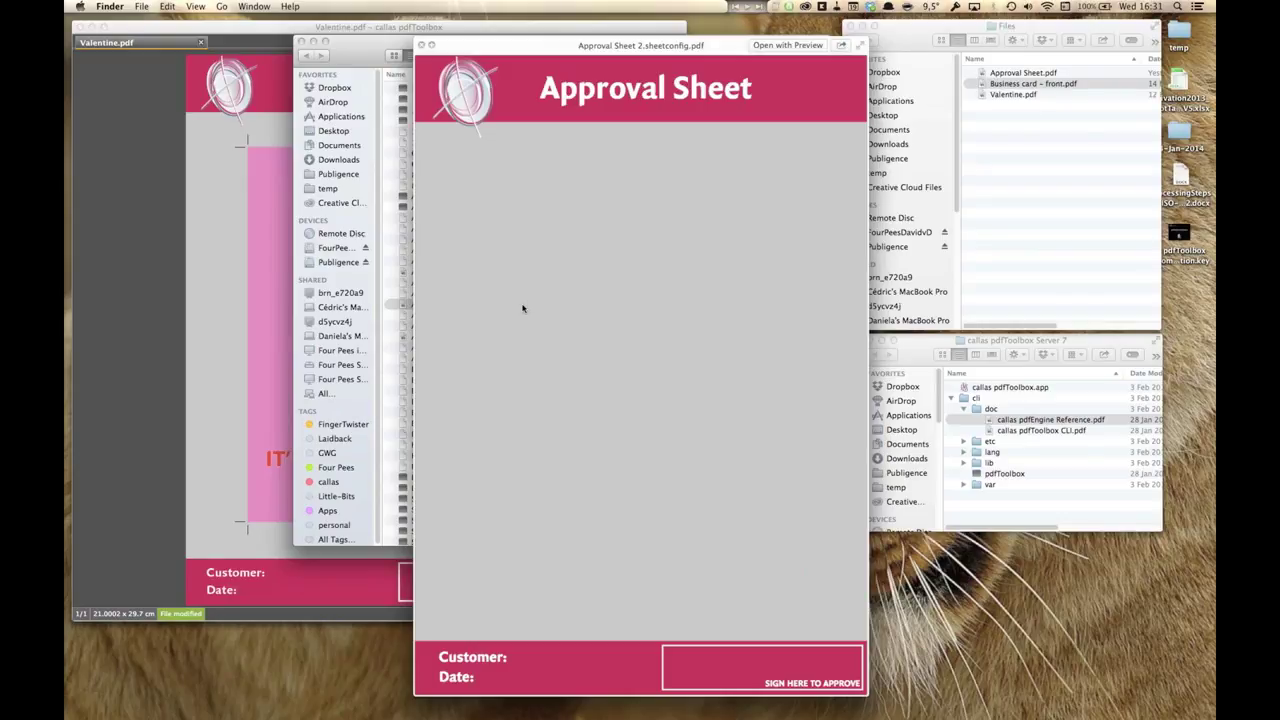
Select Approval Sheet 1.sheetconfig.pdf in the Impose folder and switch to the imposed Valentine.pdf in pdfToolbox.
{"action": "key", "text": "space"}
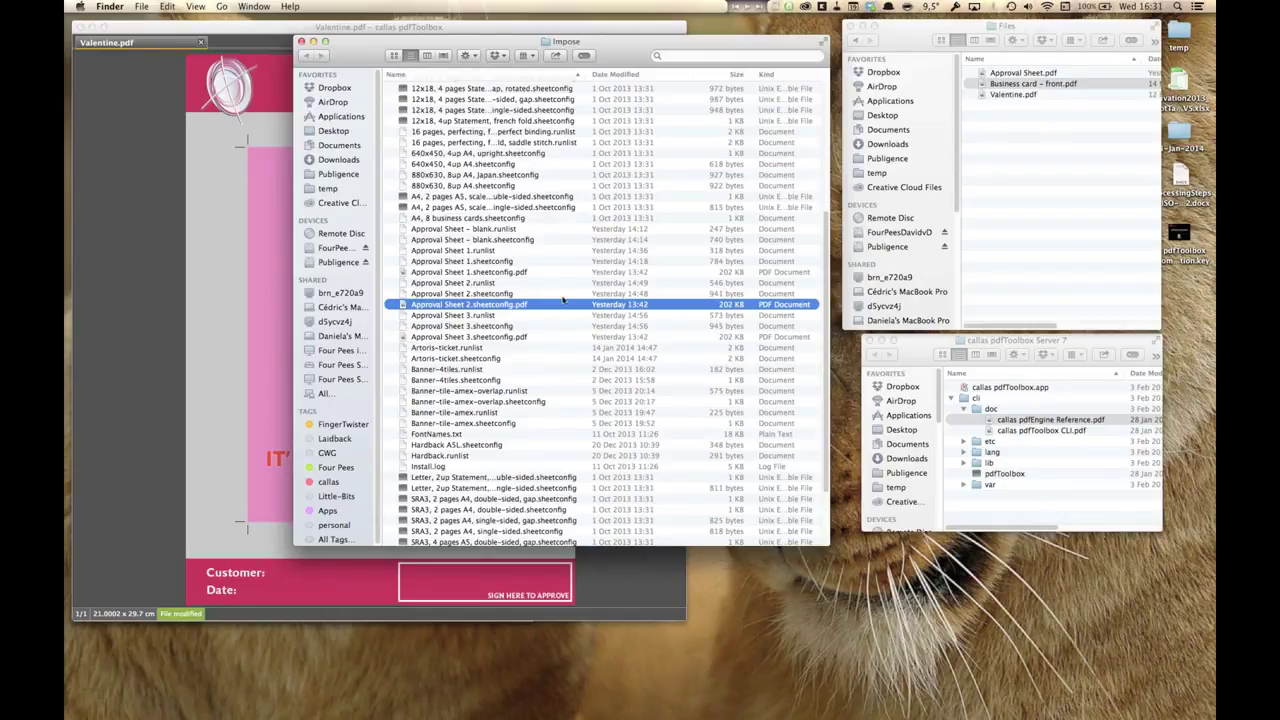
{"action": "left_click", "coordinate": [491, 273]}
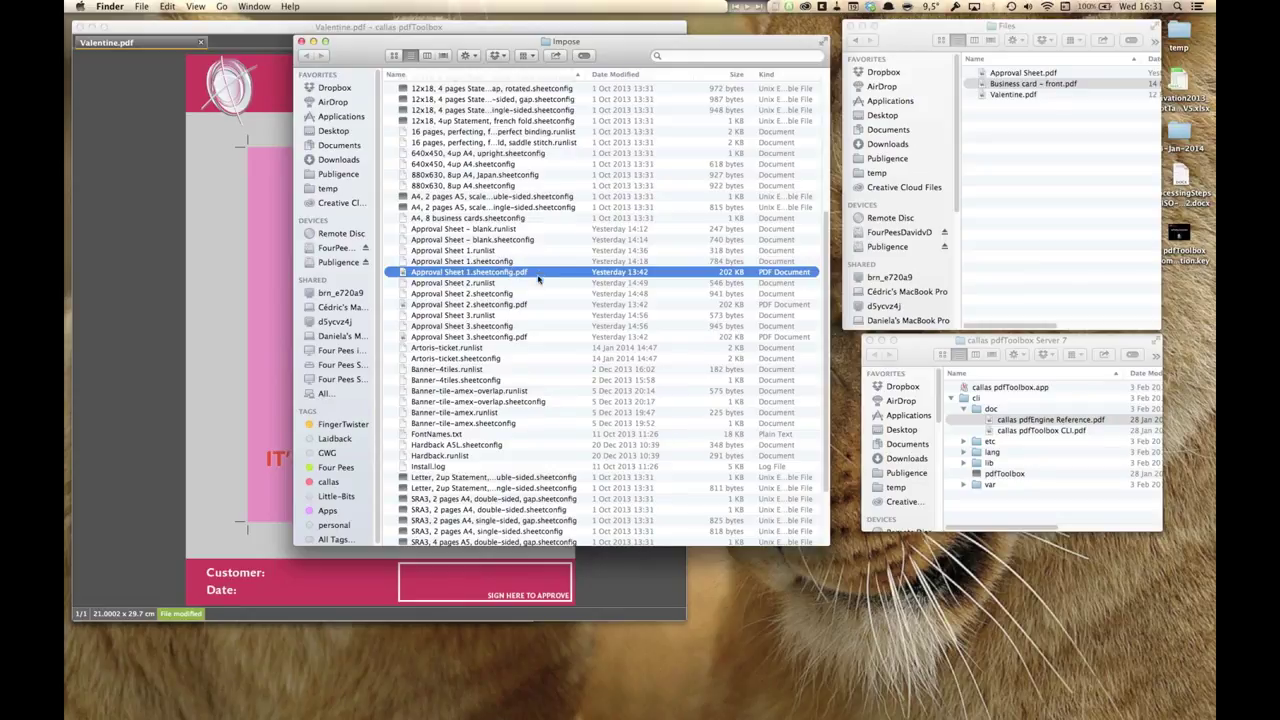
{"action": "left_click", "coordinate": [220, 237]}
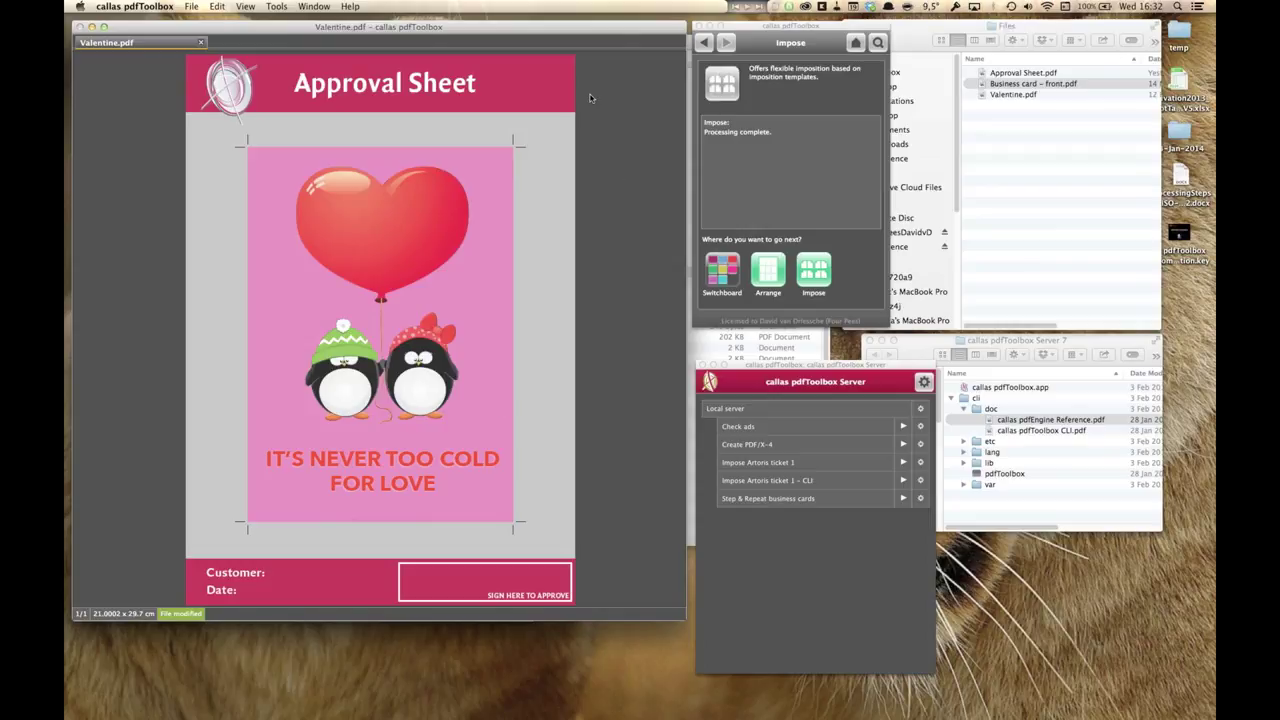
Switch to TextMate and highlight the comment about the A4 page and template PDF in Approval Sheet 1.sheetconfig.
{"action": "key", "text": "super+Tab"}
{"action": "key", "text": "super+Tab"}
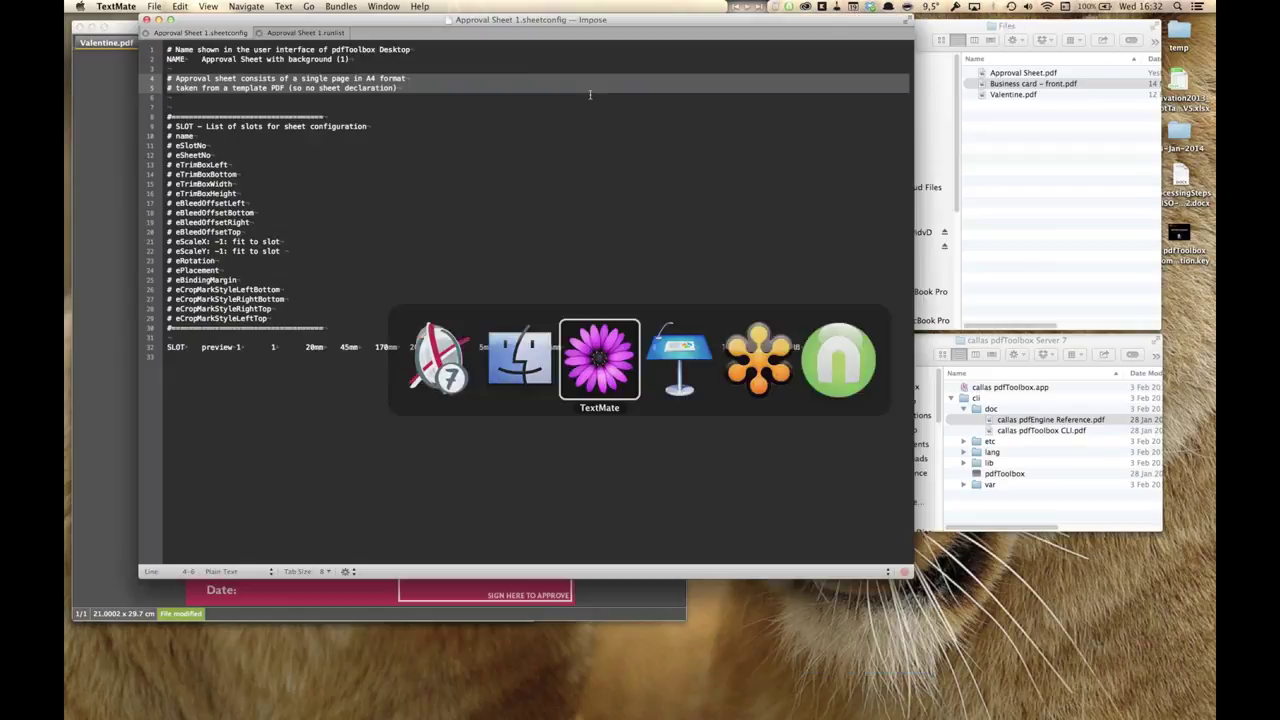
{"action": "left_click", "coordinate": [409, 89]}
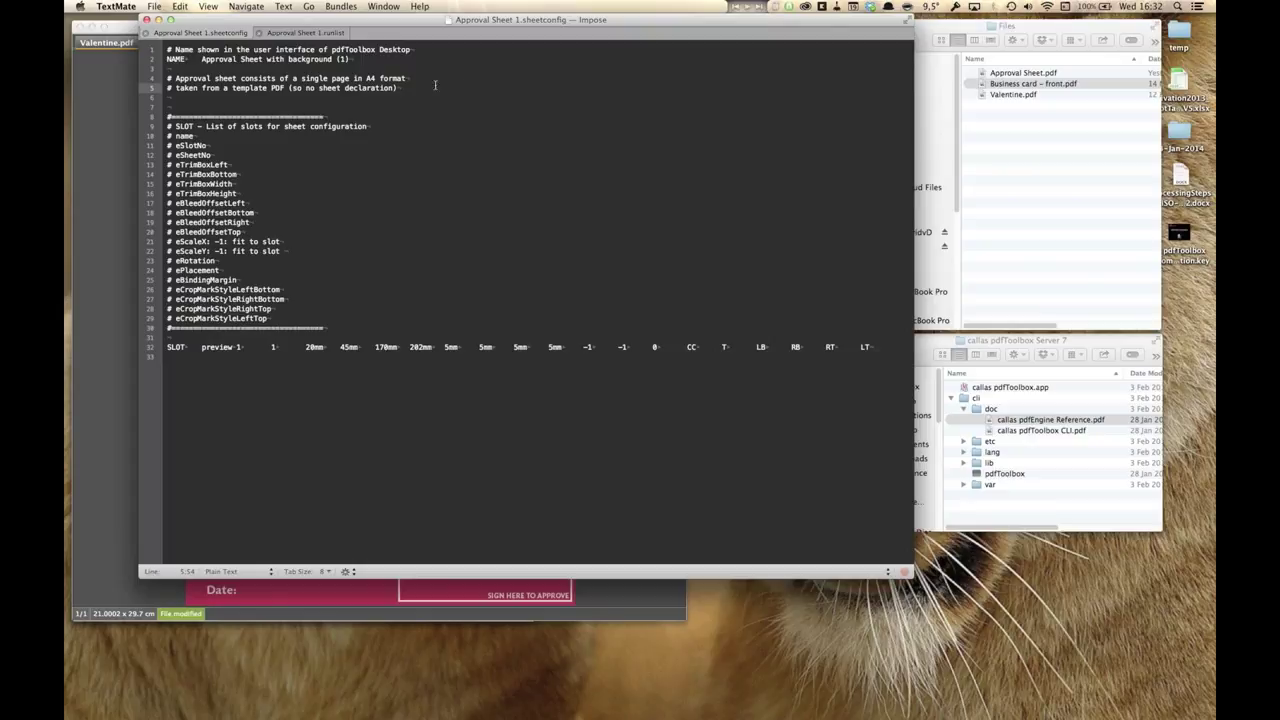
{"action": "triple_click", "coordinate": [420, 79]}
{"action": "left_click_drag", "start_coordinate": [420, 79], "coordinate": [419, 87]}
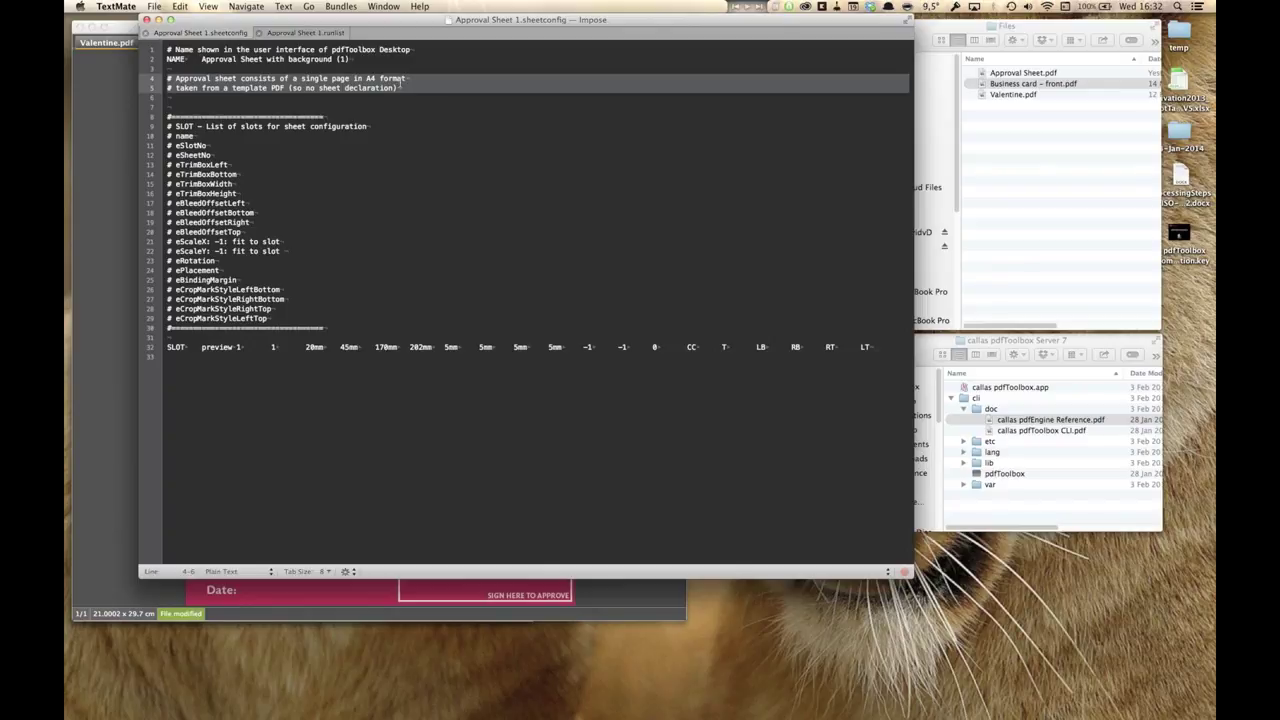
{"action": "left_click", "coordinate": [388, 97]}
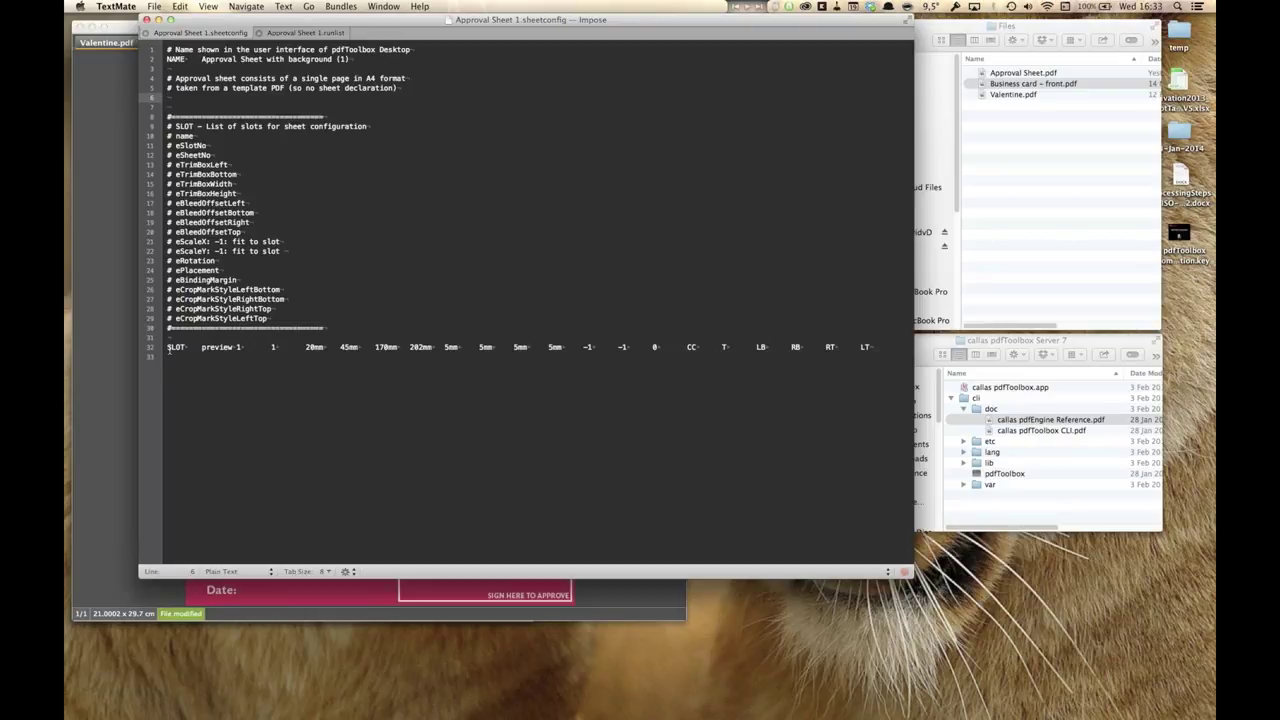
Examine the SLOT line's crop mark codes LB, RB, RT and LT and the matching eCropMarkStyleLeftBottom comment.
{"action": "left_click_drag", "start_coordinate": [170, 347], "coordinate": [899, 346]}
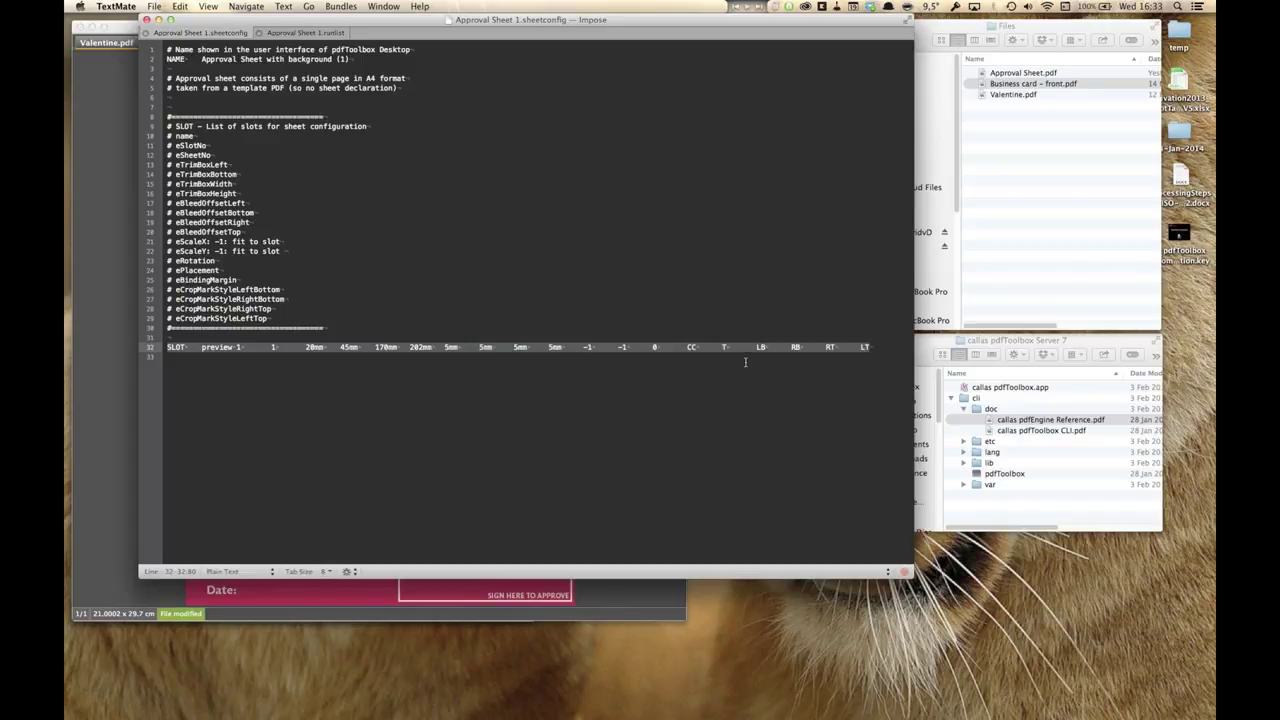
{"action": "left_click_drag", "start_coordinate": [756, 348], "coordinate": [867, 348]}
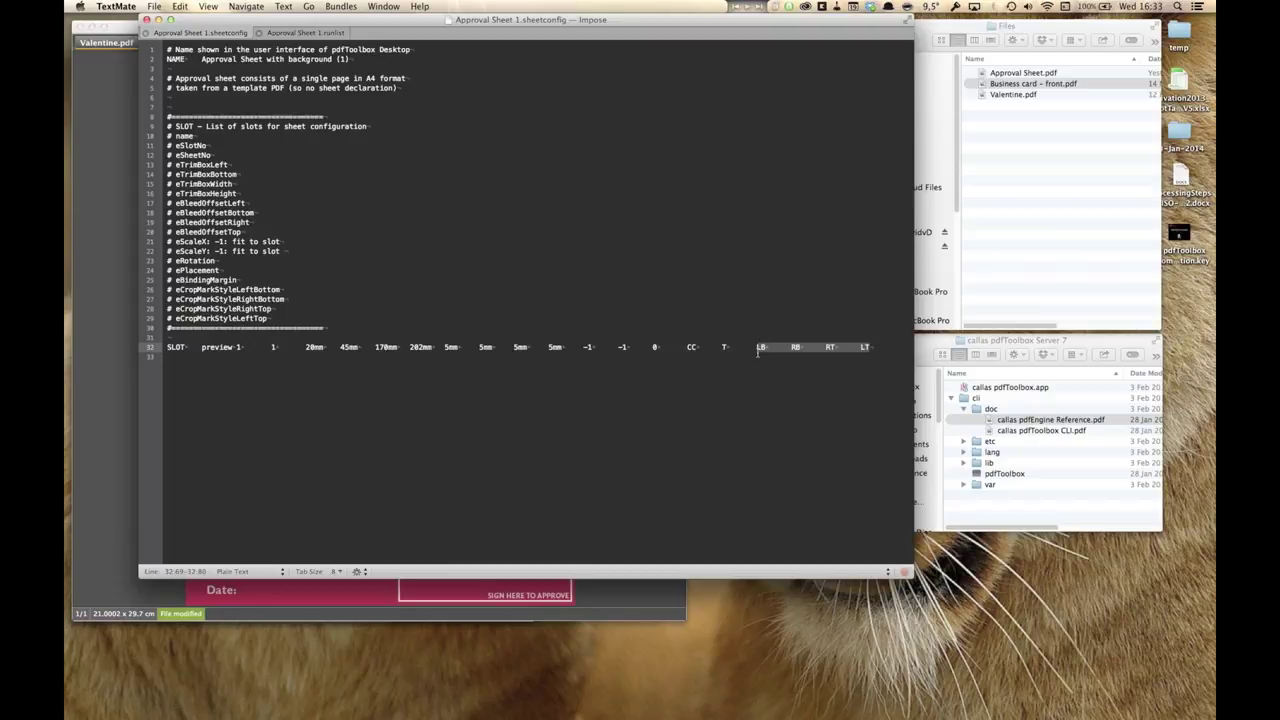
{"action": "left_click", "coordinate": [761, 347]}
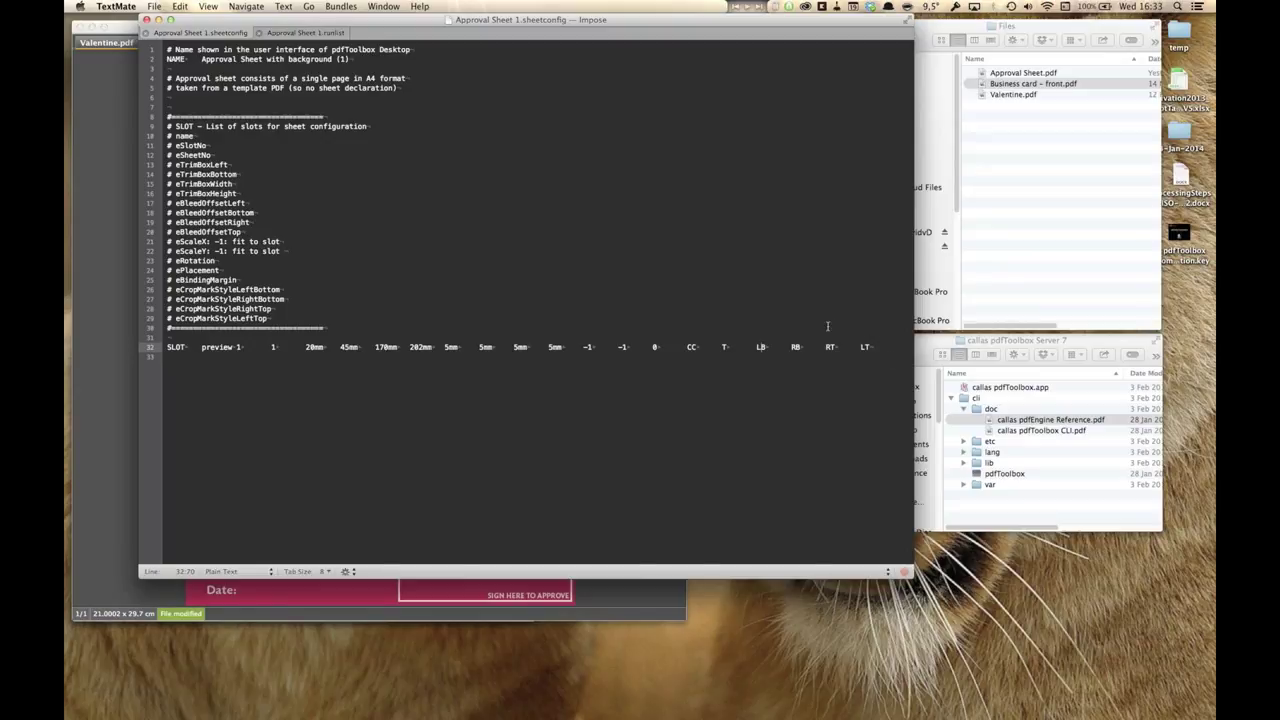
{"action": "double_click", "coordinate": [767, 349]}
{"action": "left_click", "coordinate": [794, 347]}
{"action": "left_click", "coordinate": [864, 347]}
{"action": "left_click_drag", "start_coordinate": [864, 347], "coordinate": [871, 347]}
{"action": "triple_click", "coordinate": [247, 289]}
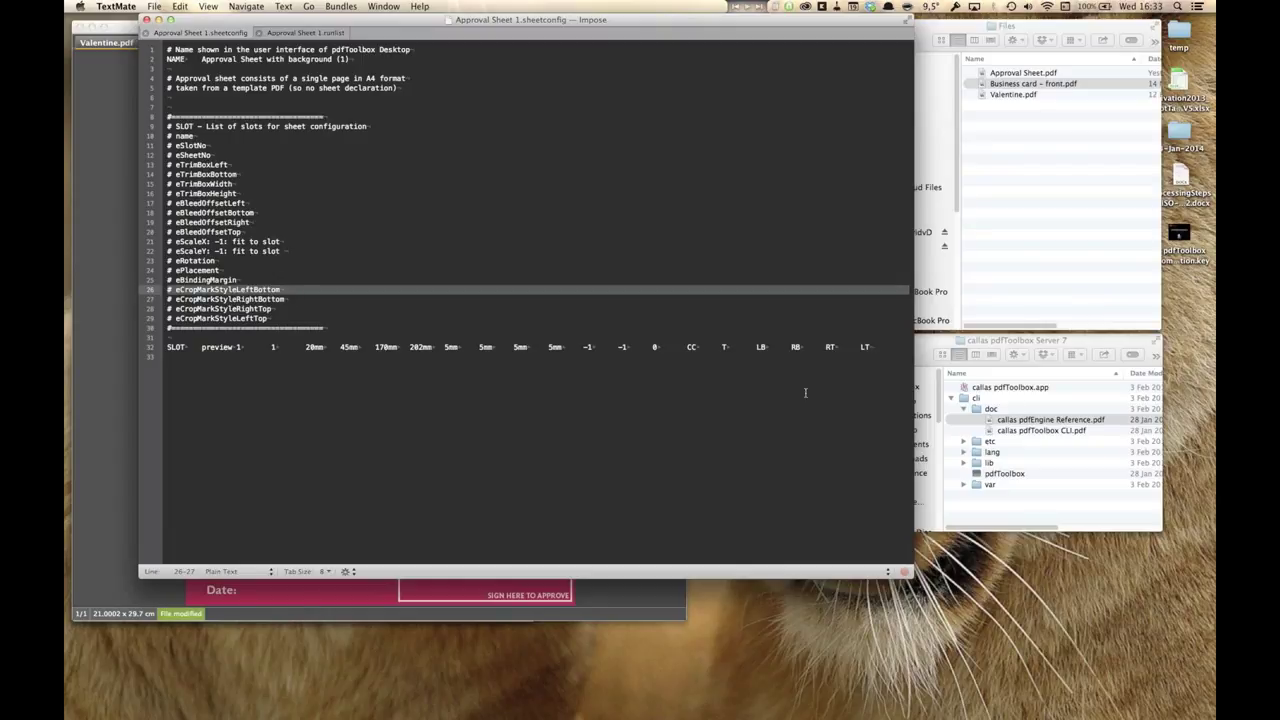
Try to replace the last crop mark code, LT, in the preview SLOT line with N.
{"action": "double_click", "coordinate": [761, 347]}
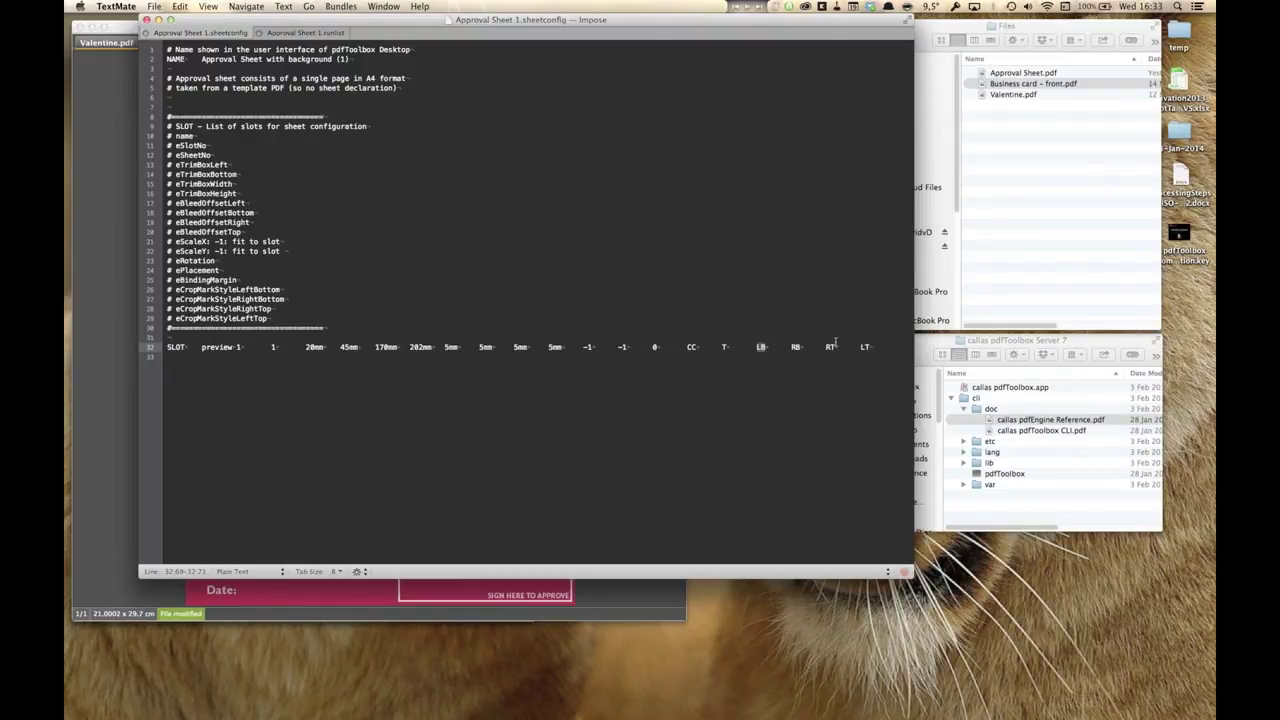
{"action": "double_click", "coordinate": [866, 347]}
{"action": "type", "text": "N"}
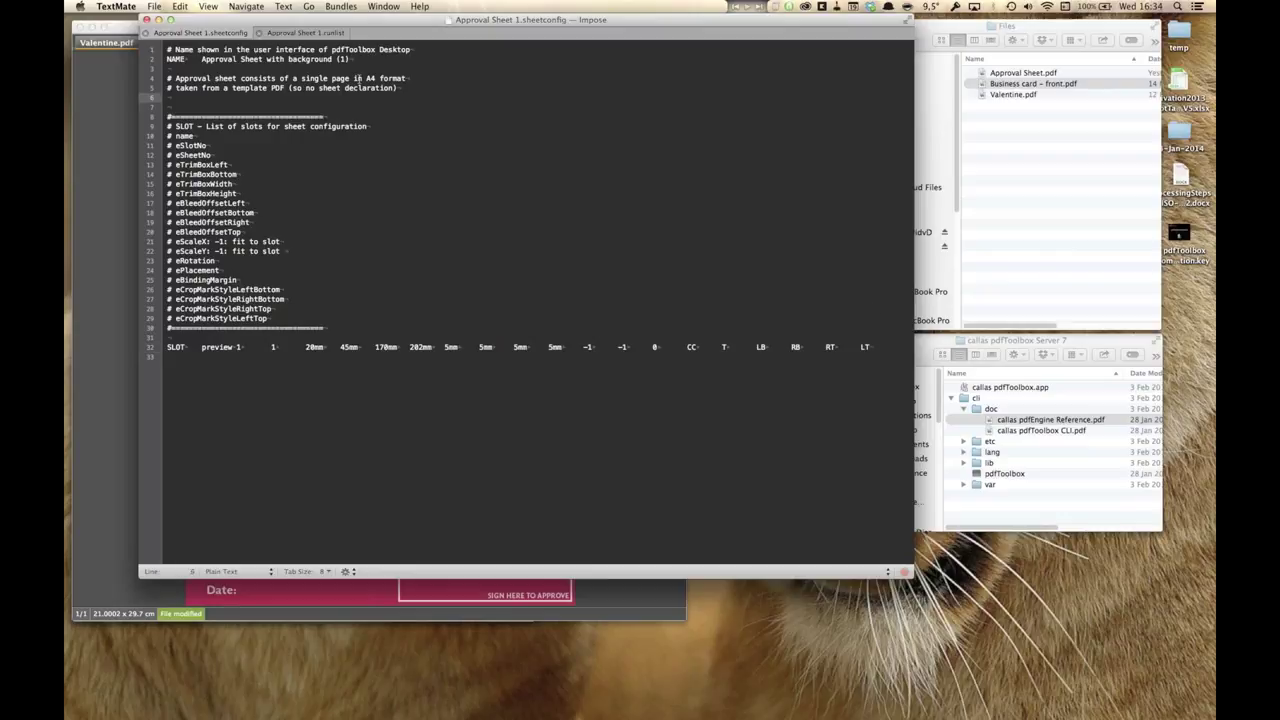
Examine the imposition parameters and the FirstPage argument of the PositionPage line in Approval Sheet 1.runlist.
{"action": "left_click", "coordinate": [305, 32]}
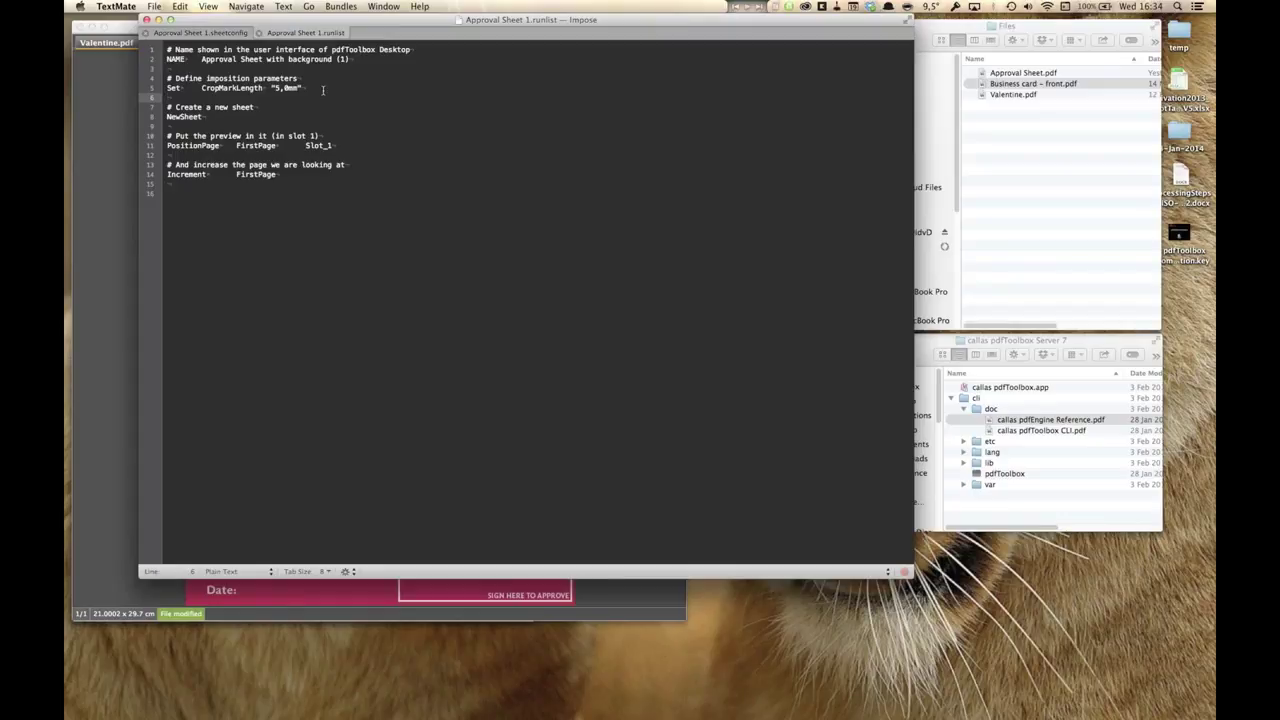
{"action": "double_click", "coordinate": [301, 79]}
{"action": "triple_click", "coordinate": [301, 79]}
{"action": "left_click_drag", "start_coordinate": [301, 79], "coordinate": [303, 88]}
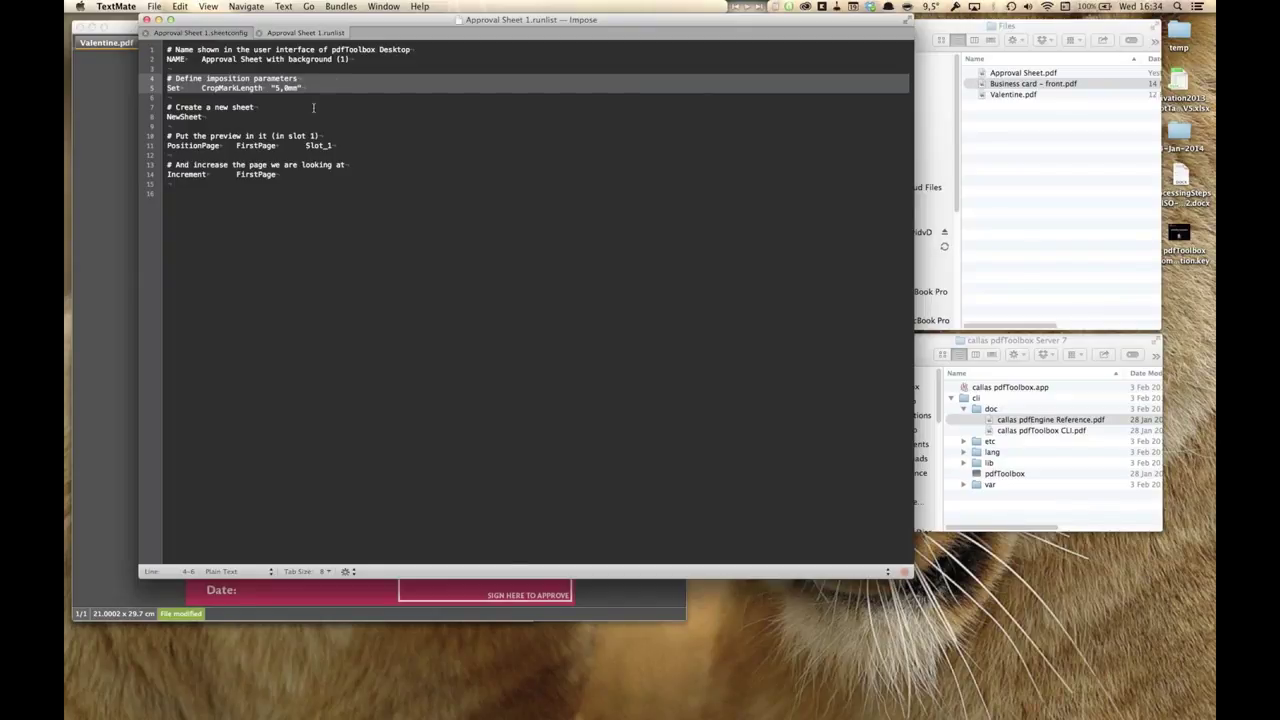
{"action": "double_click", "coordinate": [265, 144]}
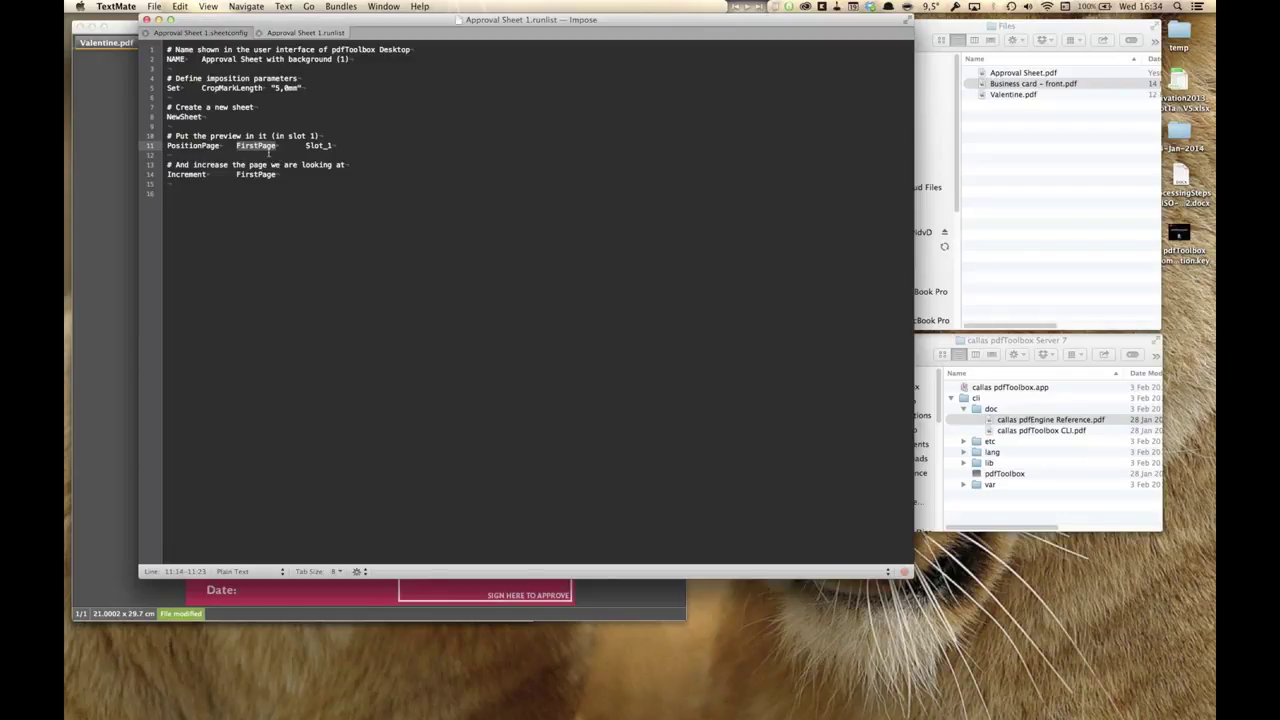
Compare the CropMarkLength setting in Approval Sheet 1.runlist with the crop marks on the imposed Valentine.pdf in pdfToolbox.
{"action": "double_click", "coordinate": [250, 87]}
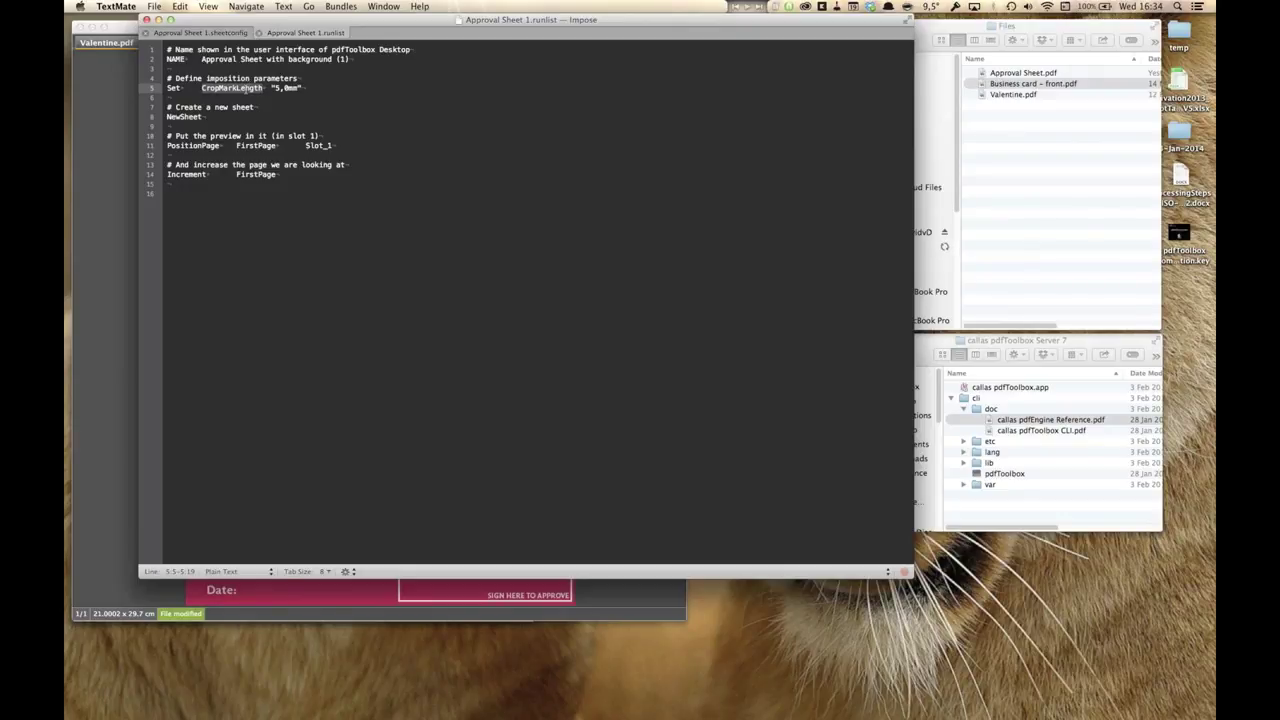
{"action": "left_click", "coordinate": [103, 188]}
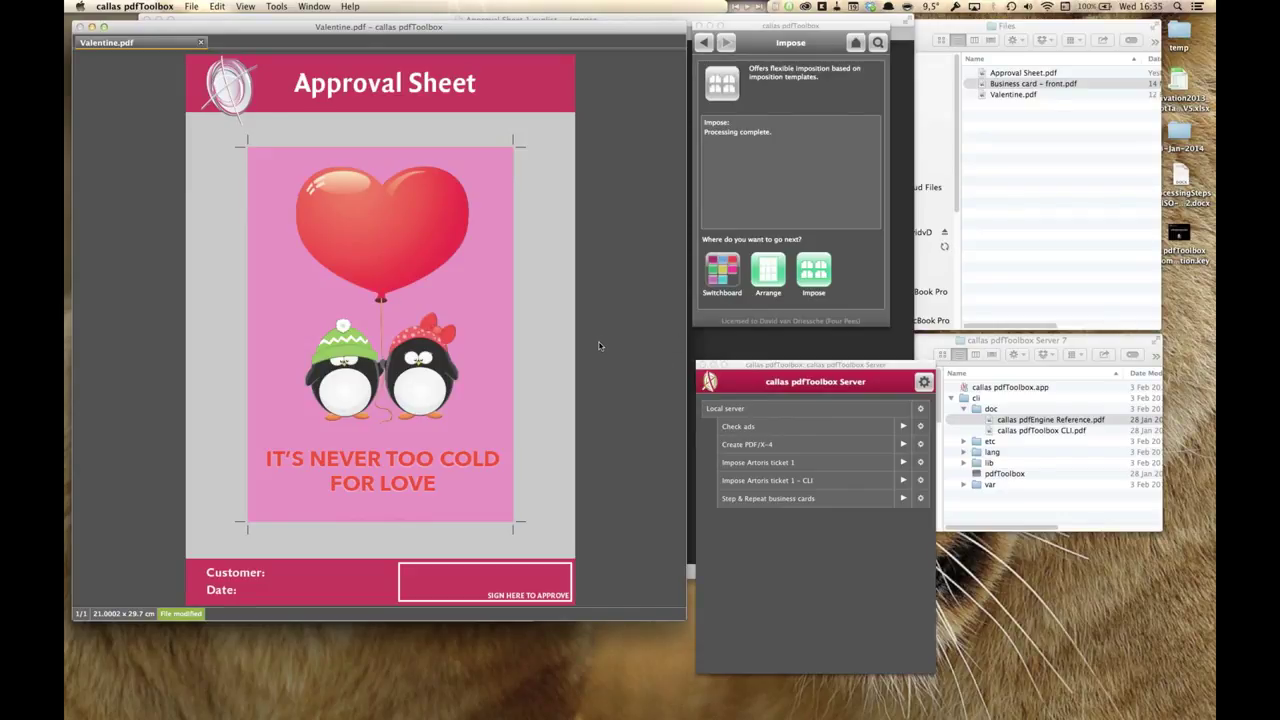
{"action": "left_click", "coordinate": [767, 350]}
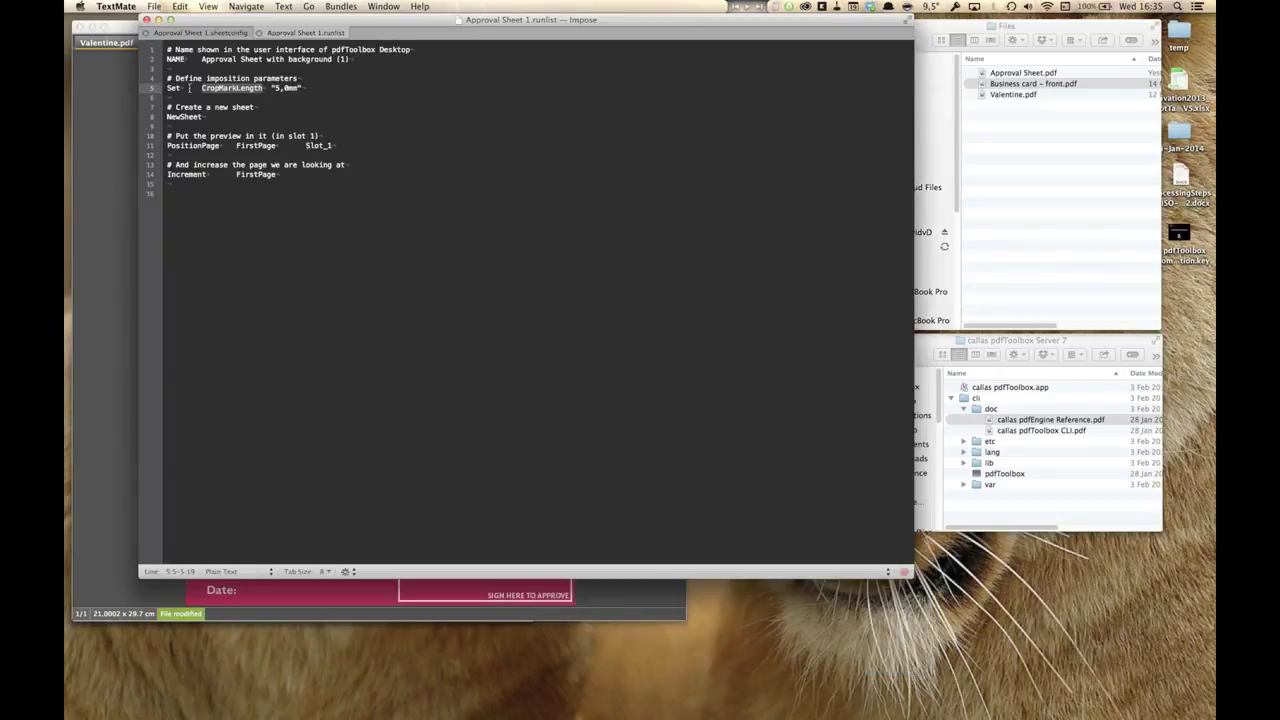
{"action": "left_click", "coordinate": [173, 88]}
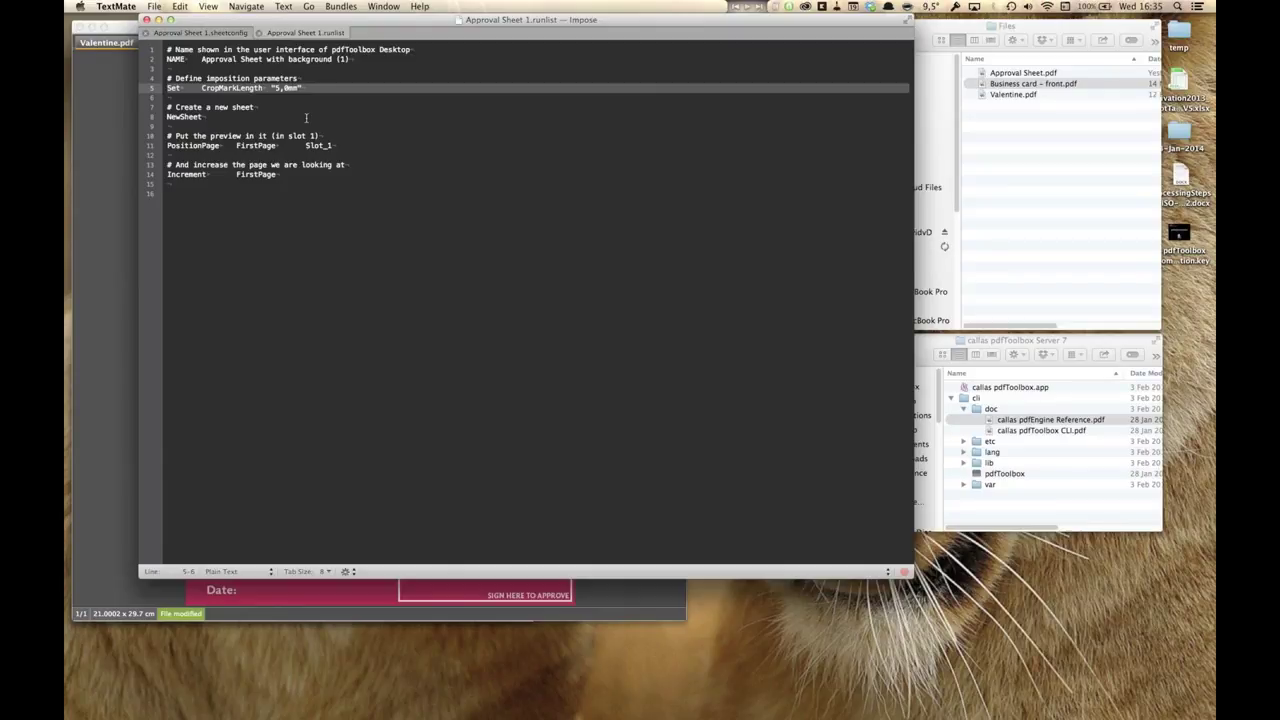
{"action": "left_click", "coordinate": [285, 89]}
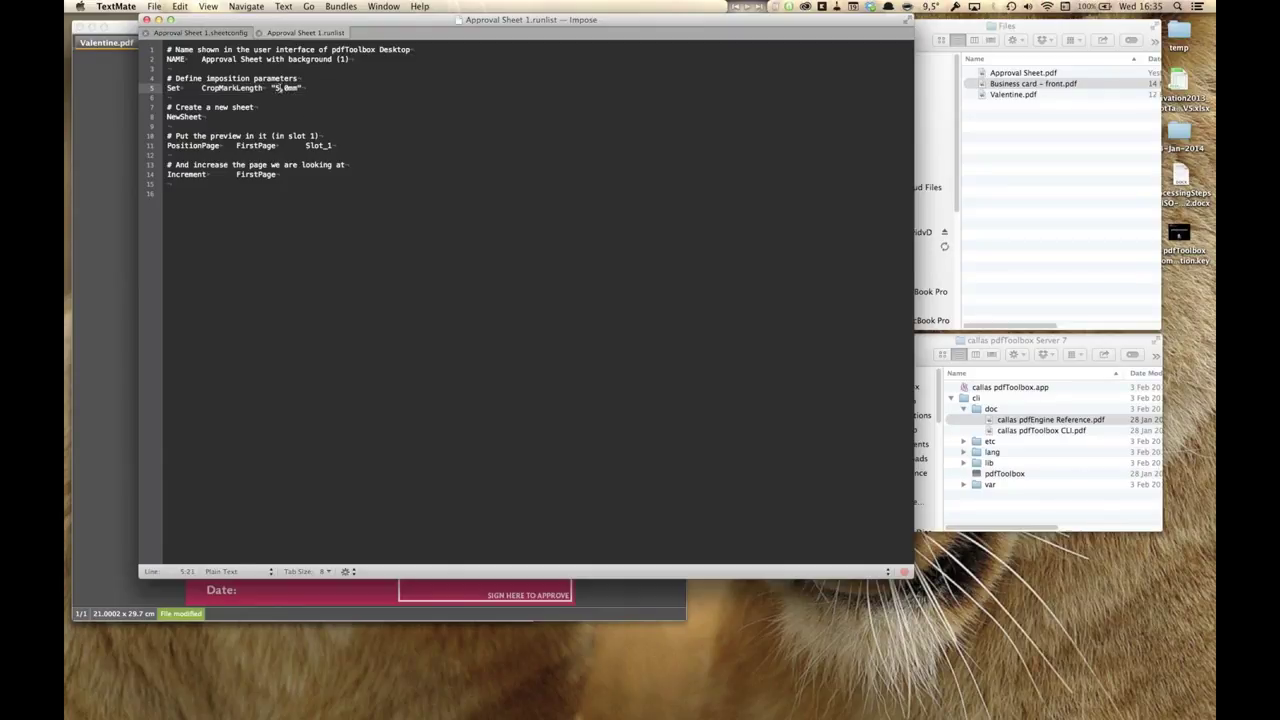
{"action": "left_click_drag", "start_coordinate": [277, 88], "coordinate": [299, 88]}
{"action": "left_click", "coordinate": [323, 88]}
Switch to pdfToolbox and revert Valentine.pdf to its saved version without the approval sheet.
{"action": "left_click", "coordinate": [122, 186]}
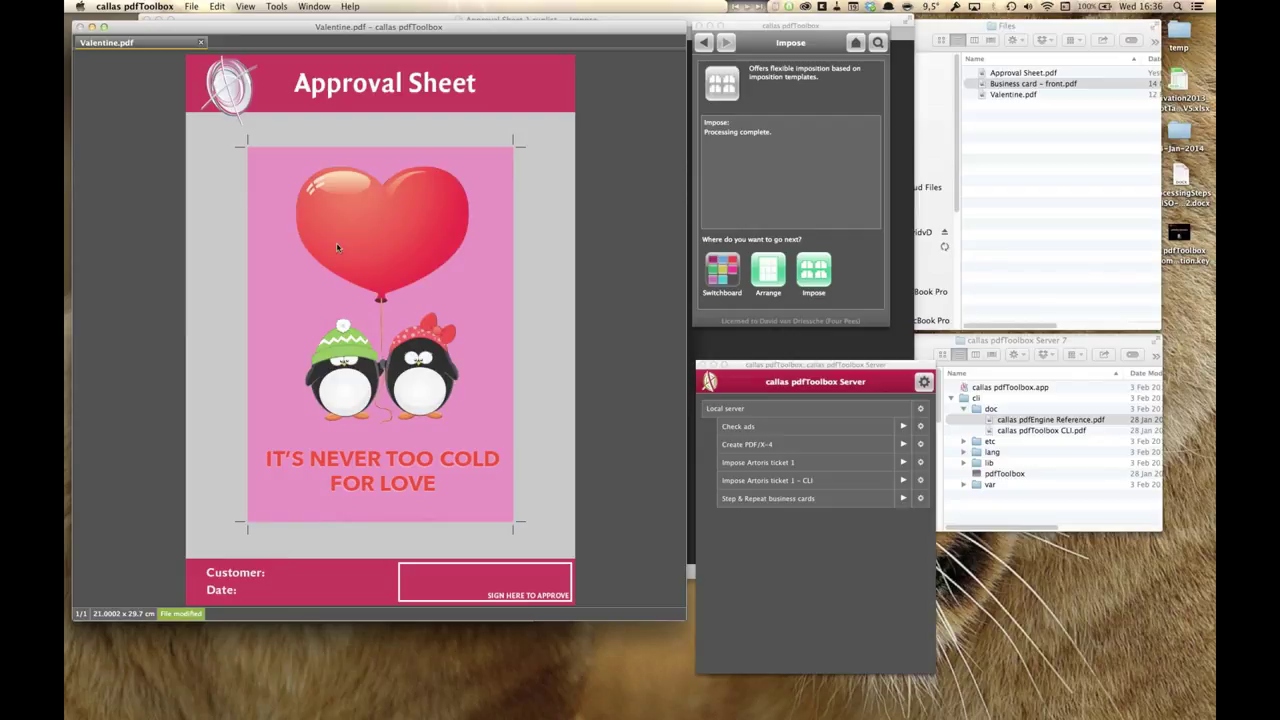
{"action": "left_click", "coordinate": [193, 6]}
{"action": "left_click", "coordinate": [208, 92]}
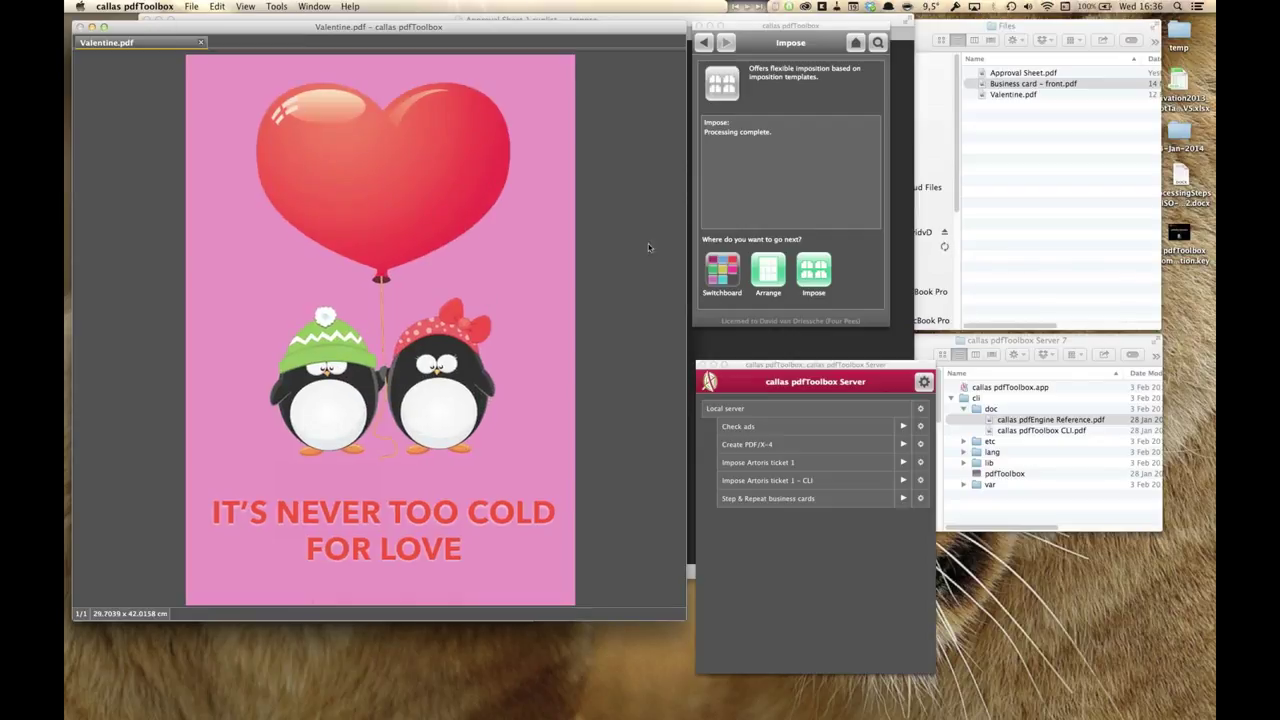
Impose Valentine.pdf with the imposition scheme and sheet configuration Approval Sheet with background (2).
{"action": "left_click", "coordinate": [706, 42]}
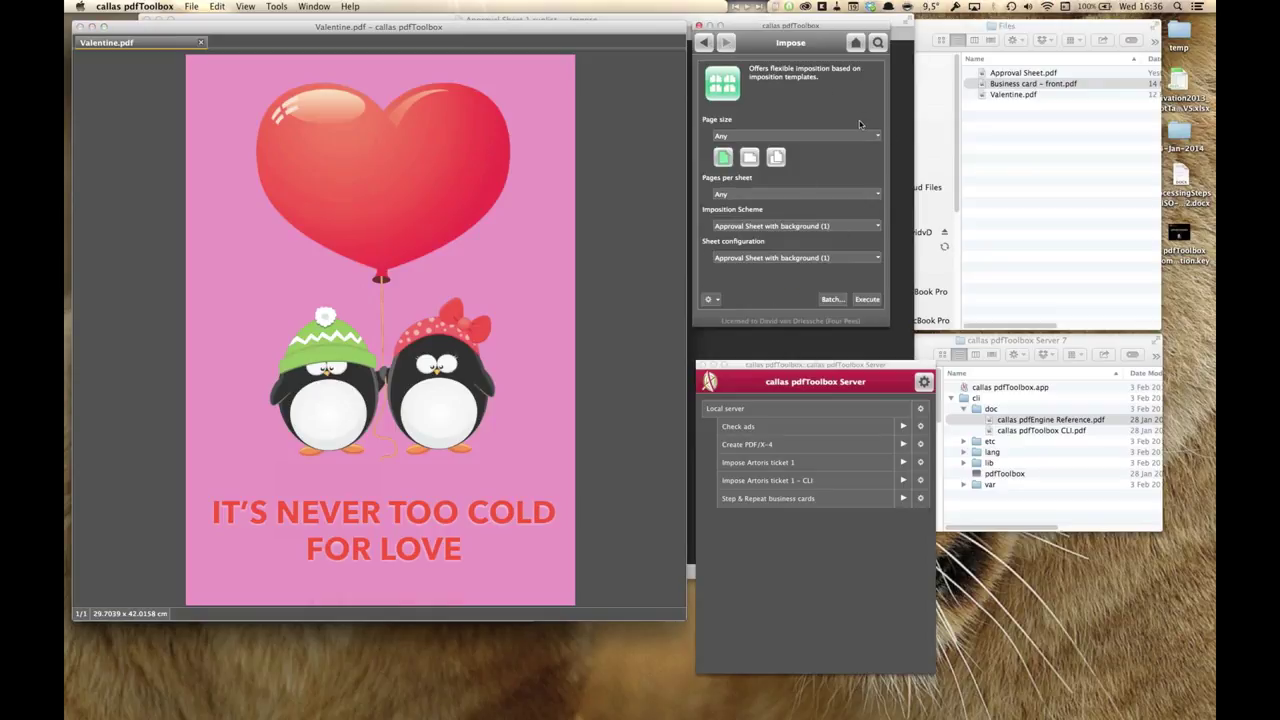
{"action": "left_click", "coordinate": [879, 226]}
{"action": "left_click", "coordinate": [790, 244]}
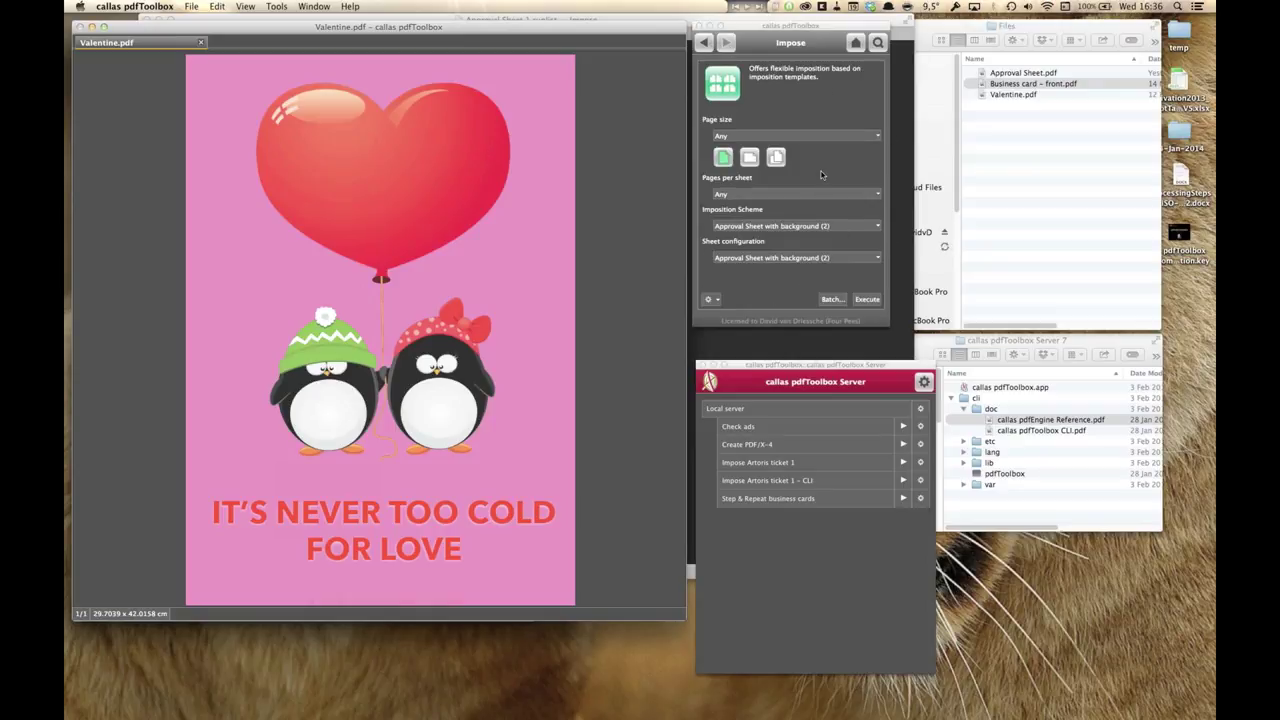
{"action": "left_click", "coordinate": [867, 300]}
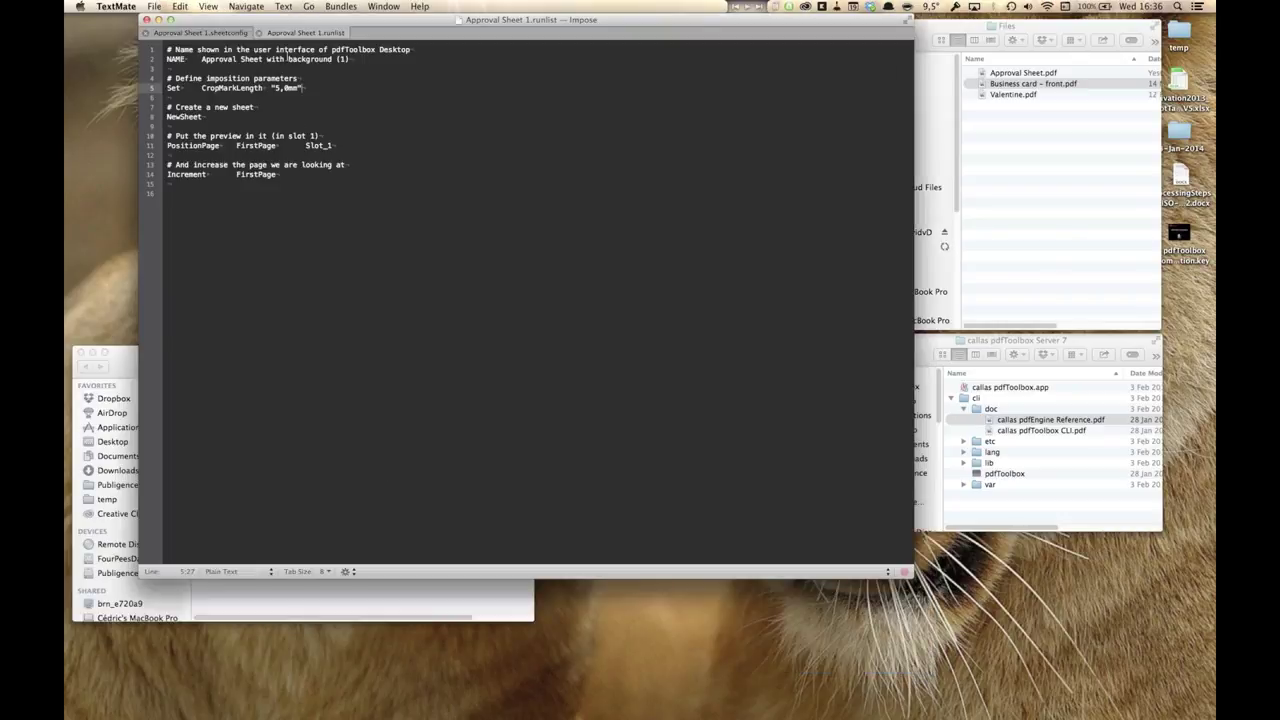
Close both Approval Sheet 1 files in TextMate and open Approval Sheet 2.runlist and Approval Sheet 2.sheetconfig from the Impose folder.
{"action": "left_click", "coordinate": [258, 34]}
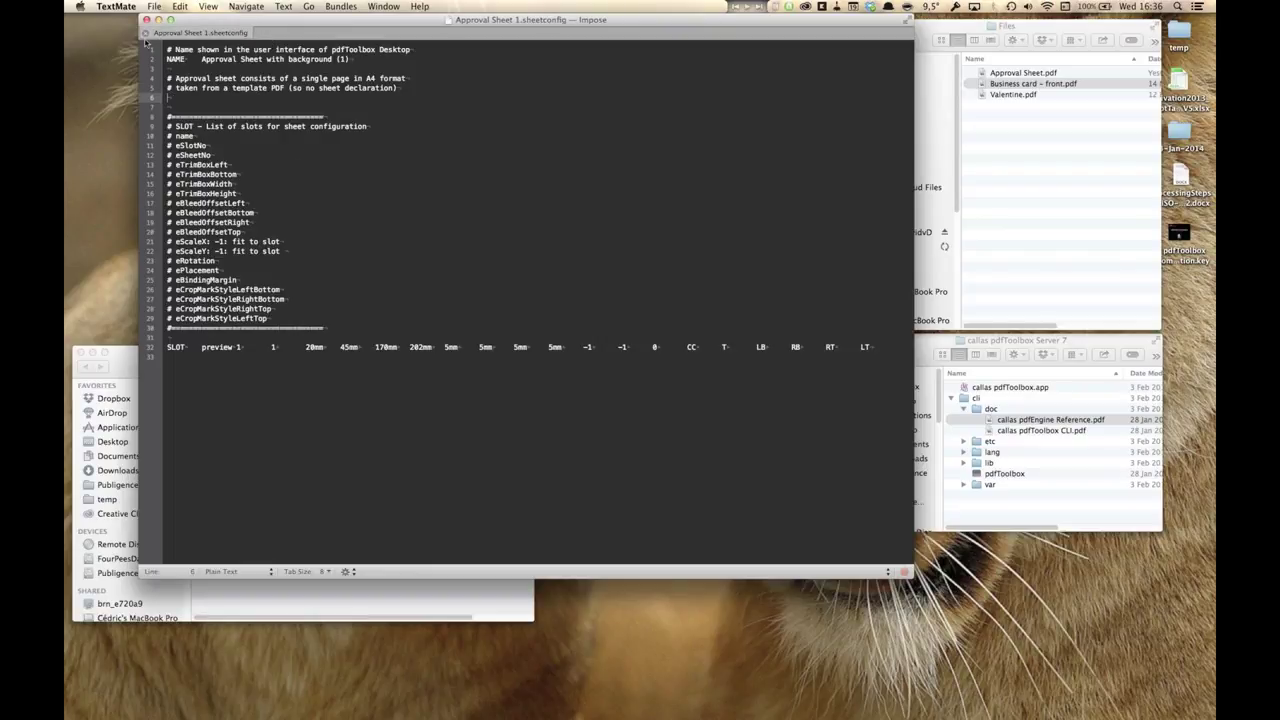
{"action": "left_click", "coordinate": [146, 34]}
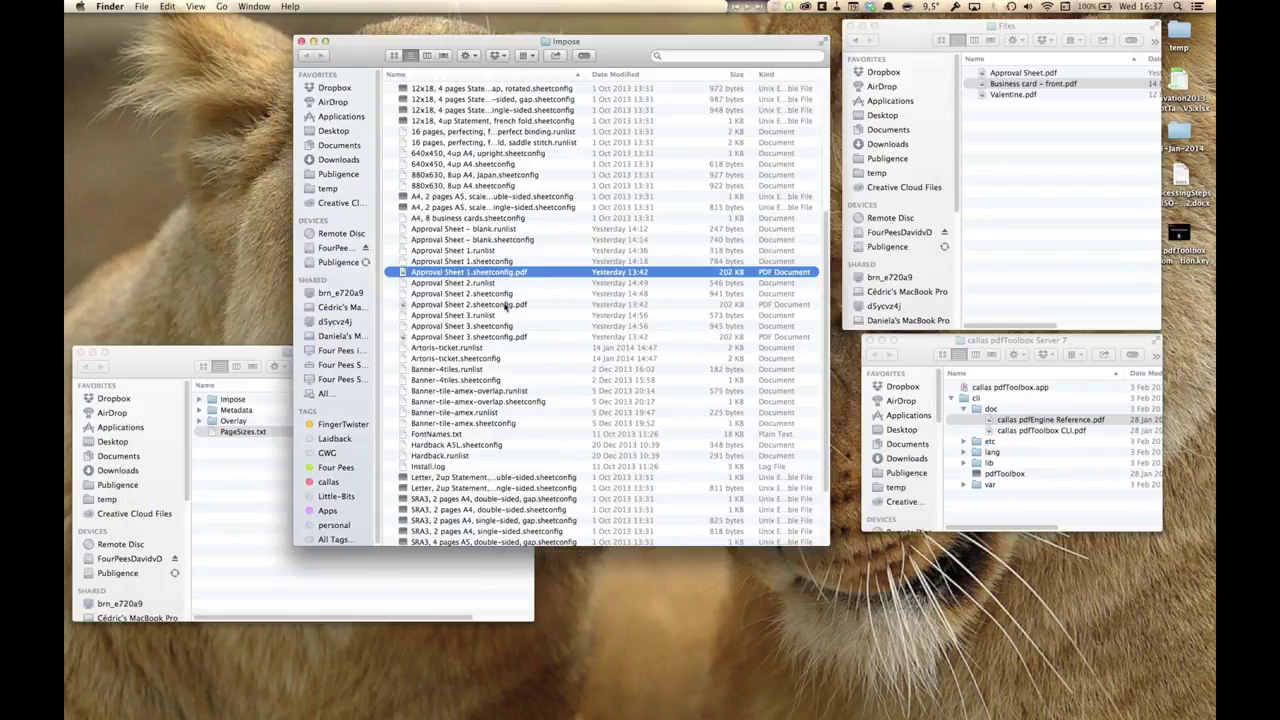
{"action": "left_click", "coordinate": [489, 285]}
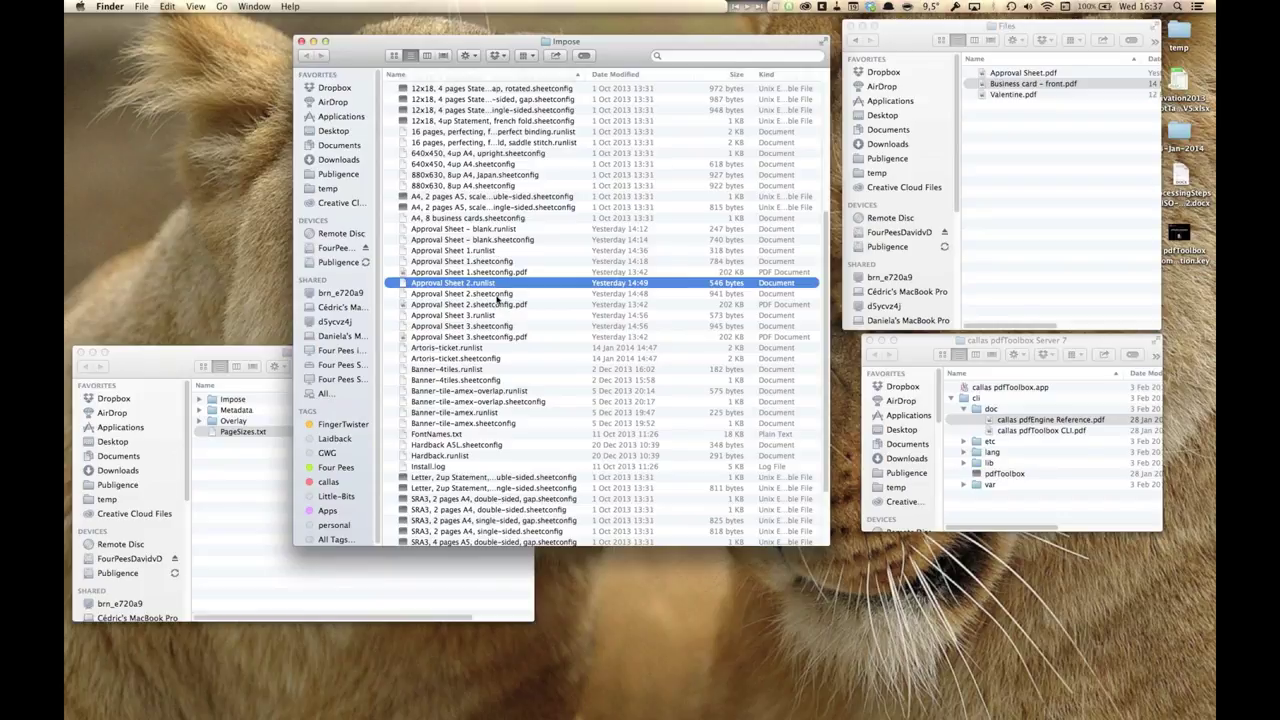
{"action": "left_click", "coordinate": [495, 294], "text": "shift"}
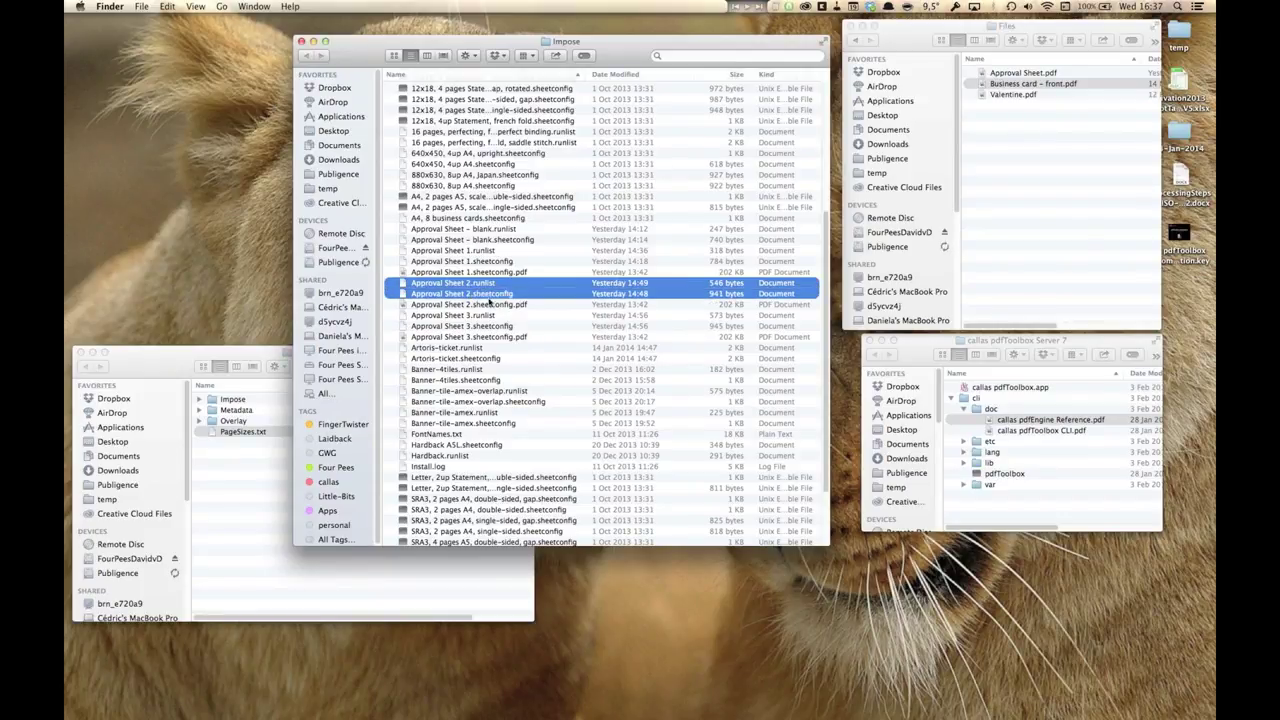
{"action": "left_click_drag", "start_coordinate": [400, 285], "coordinate": [110, 310]}
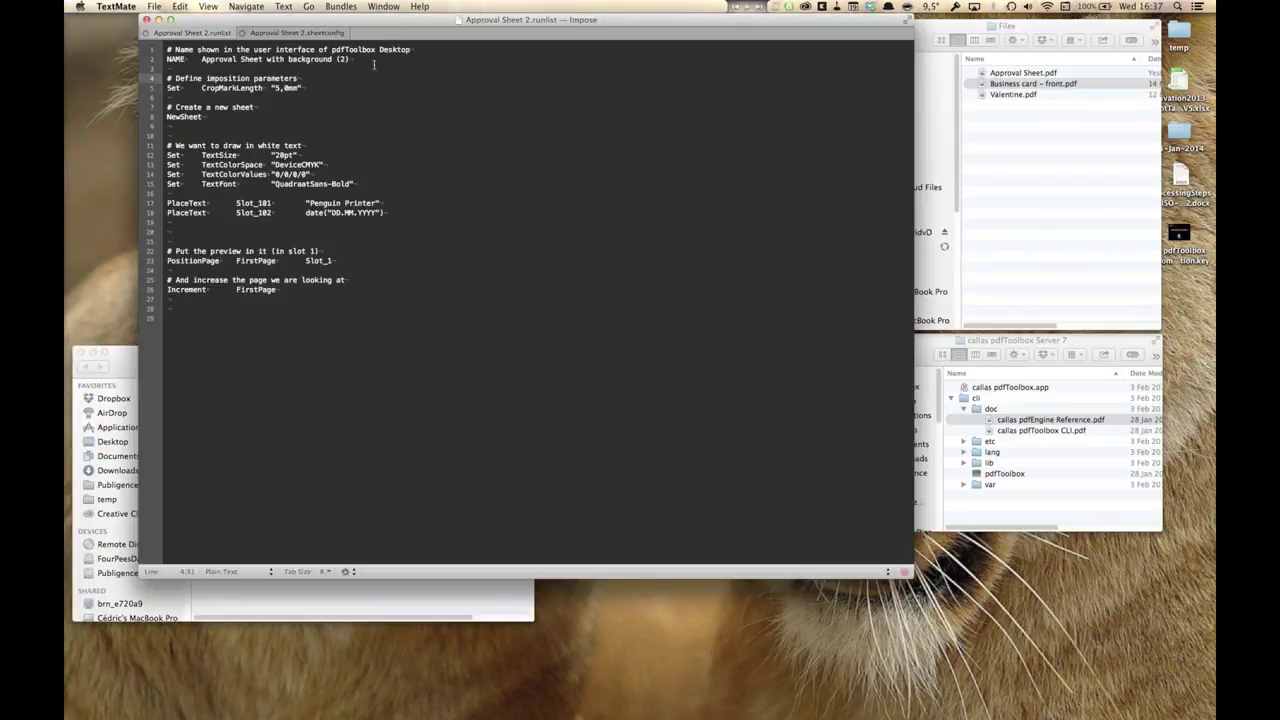
Show Approval Sheet 2.sheetconfig in a wider window and examine its NAME line and template PDF comment.
{"action": "left_click", "coordinate": [328, 34]}
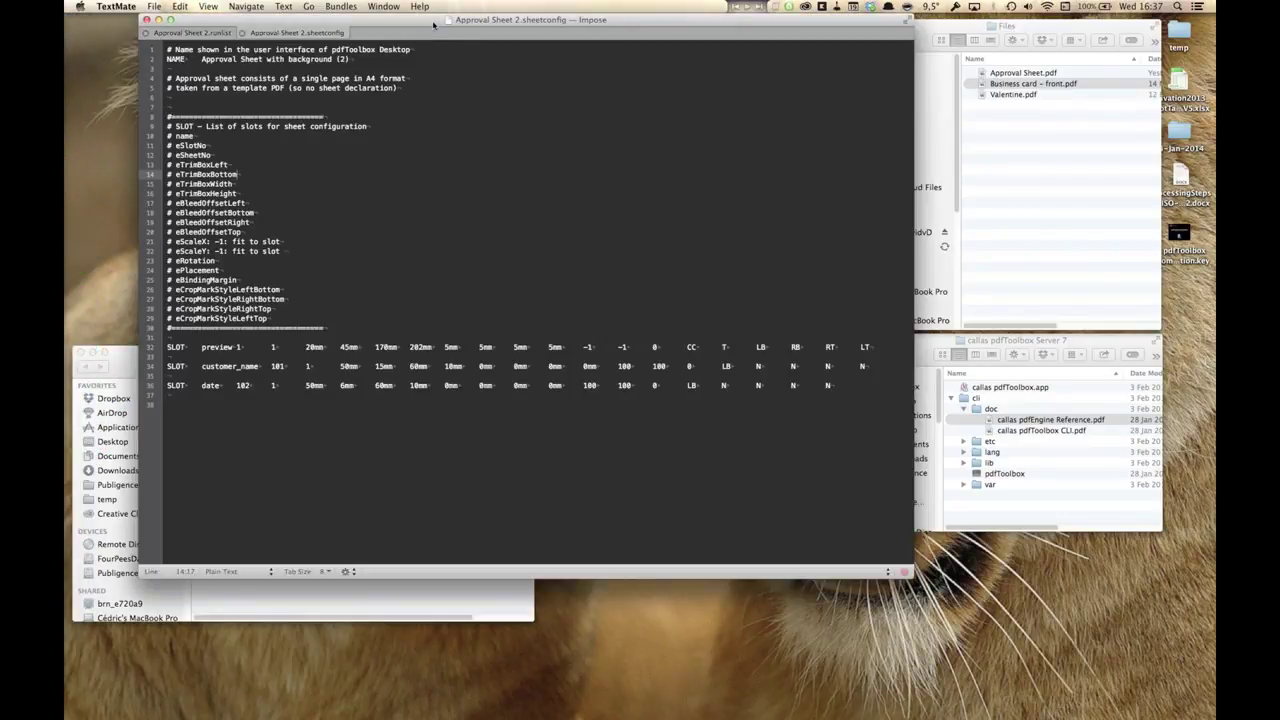
{"action": "left_click_drag", "start_coordinate": [913, 206], "coordinate": [995, 192]}
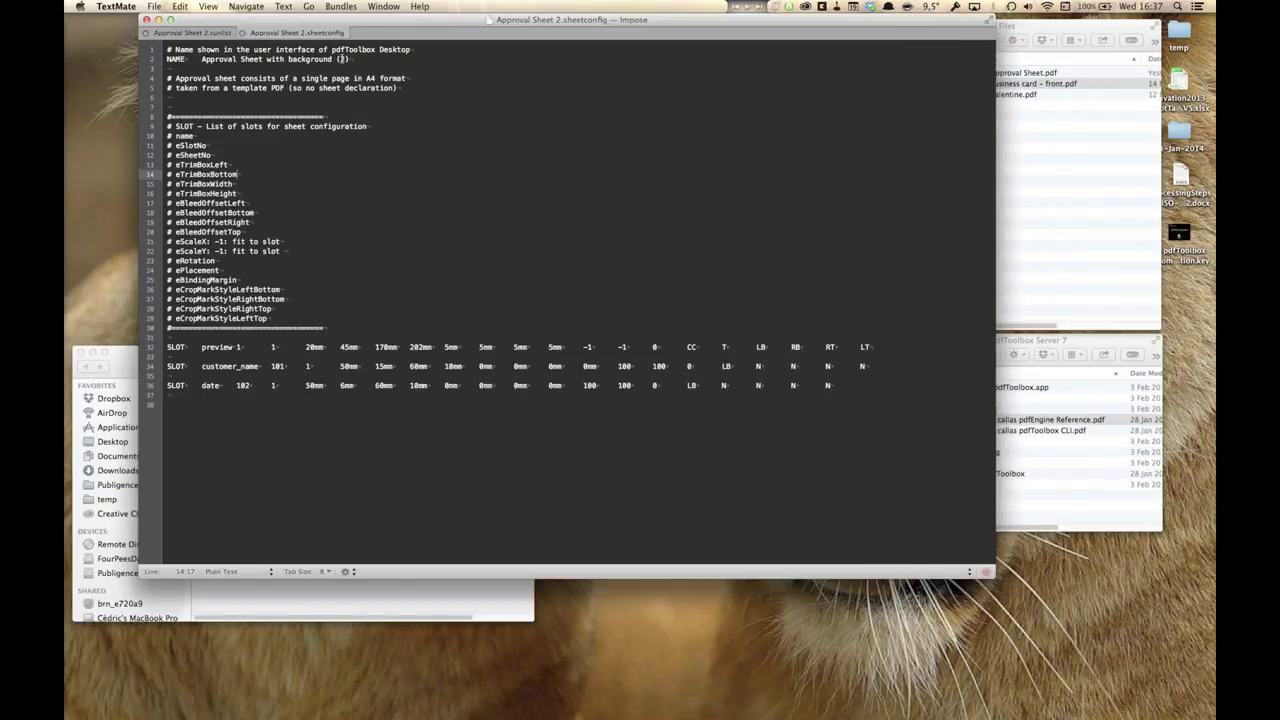
{"action": "left_click", "coordinate": [342, 59]}
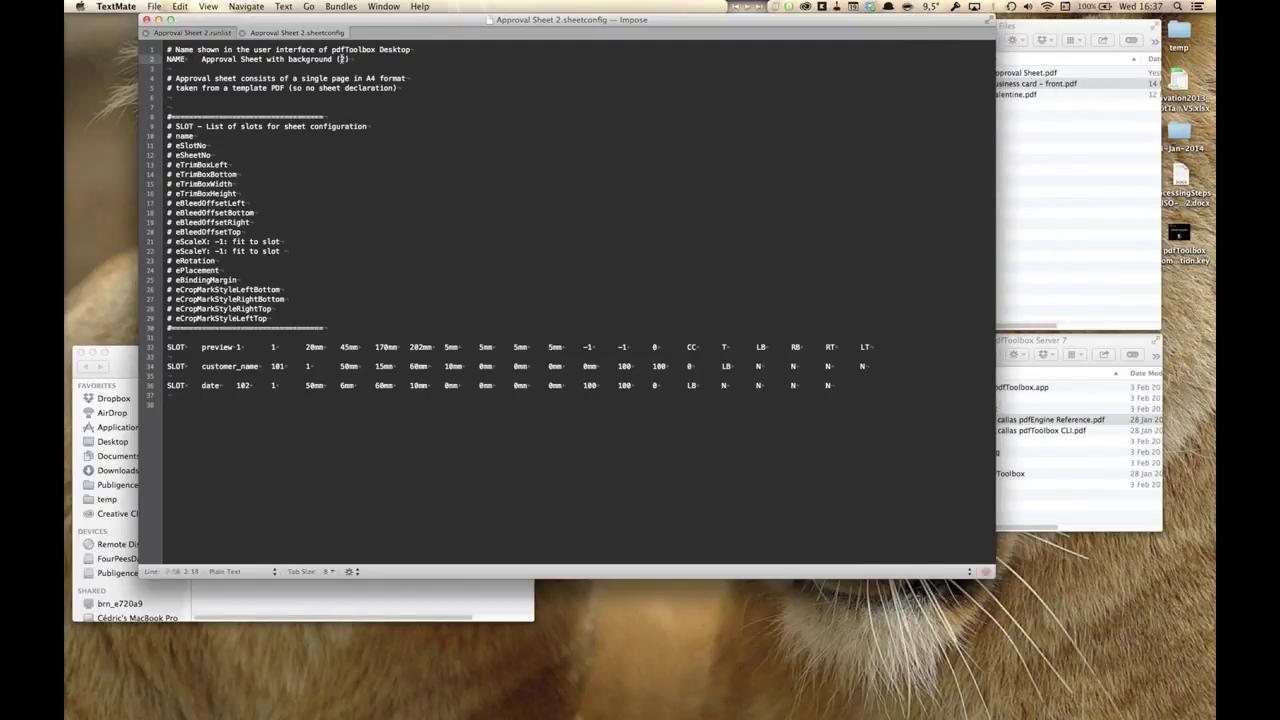
{"action": "triple_click", "coordinate": [353, 89]}
{"action": "left_click_drag", "start_coordinate": [353, 89], "coordinate": [358, 80]}
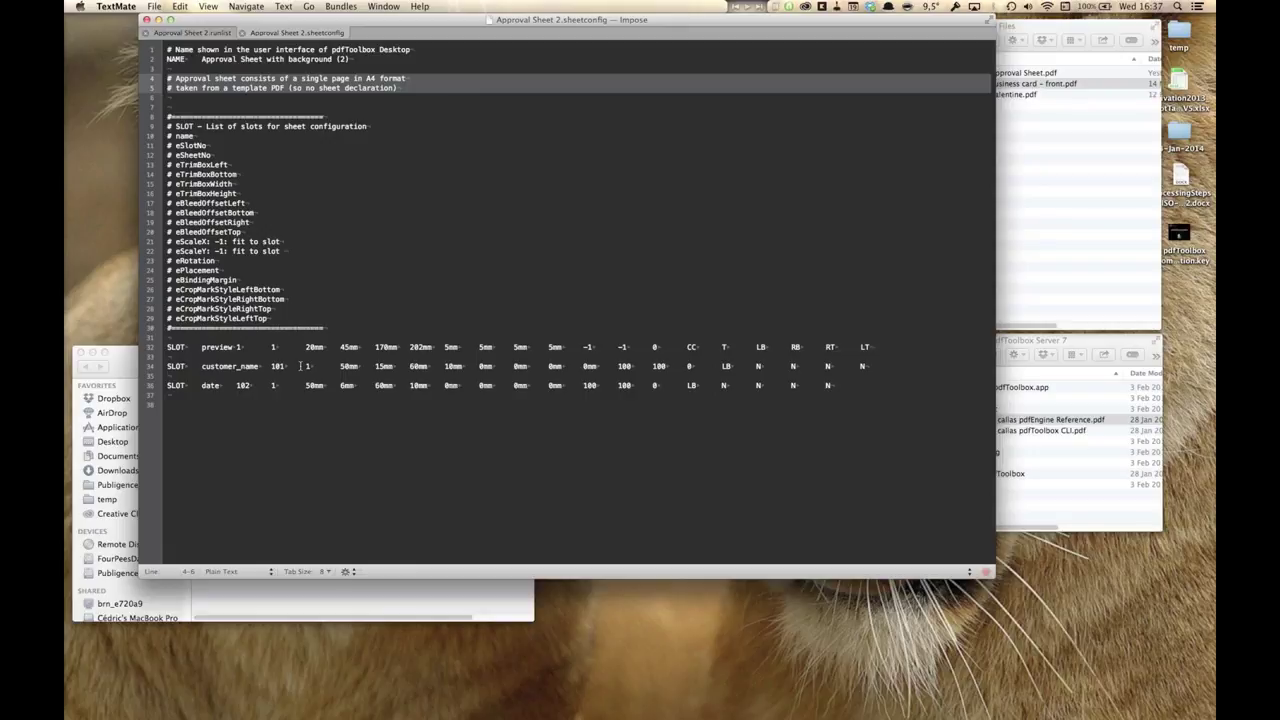
Examine the names, slot numbers and sheet numbers of the preview, customer_name and date slots in Approval Sheet 2.sheetconfig.
{"action": "double_click", "coordinate": [274, 347]}
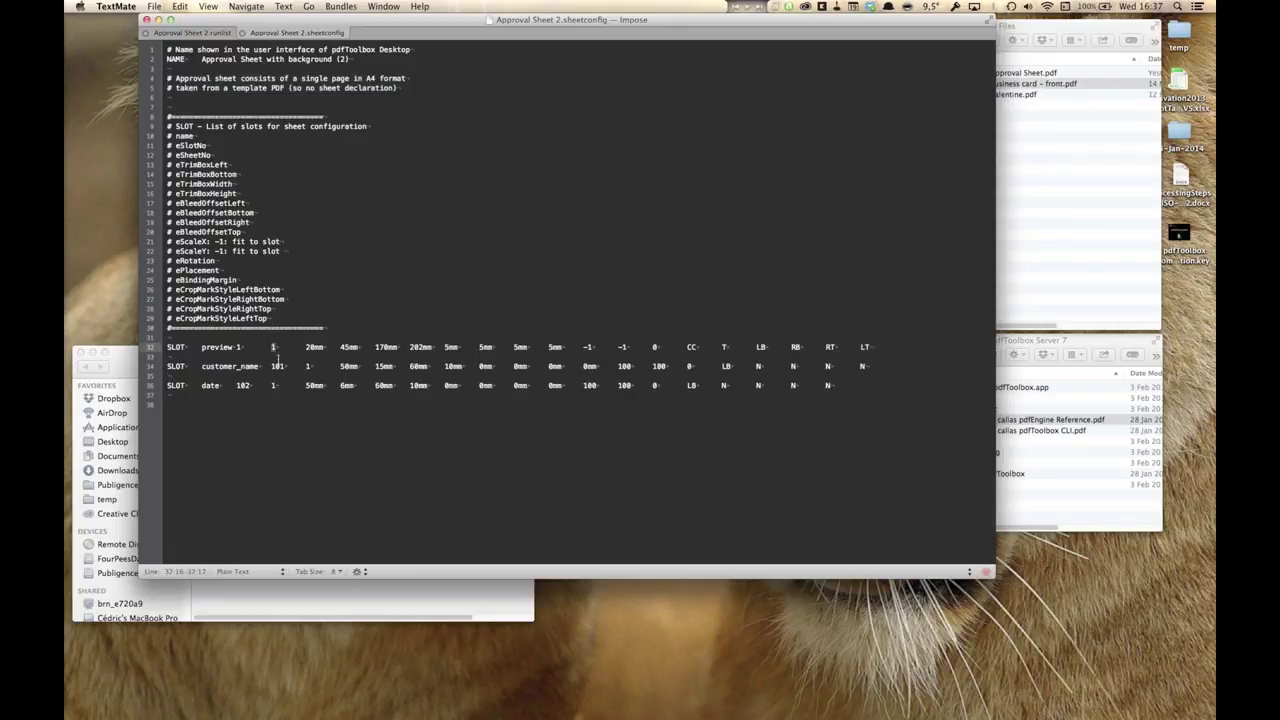
{"action": "double_click", "coordinate": [308, 366]}
{"action": "double_click", "coordinate": [273, 385]}
{"action": "double_click", "coordinate": [217, 347]}
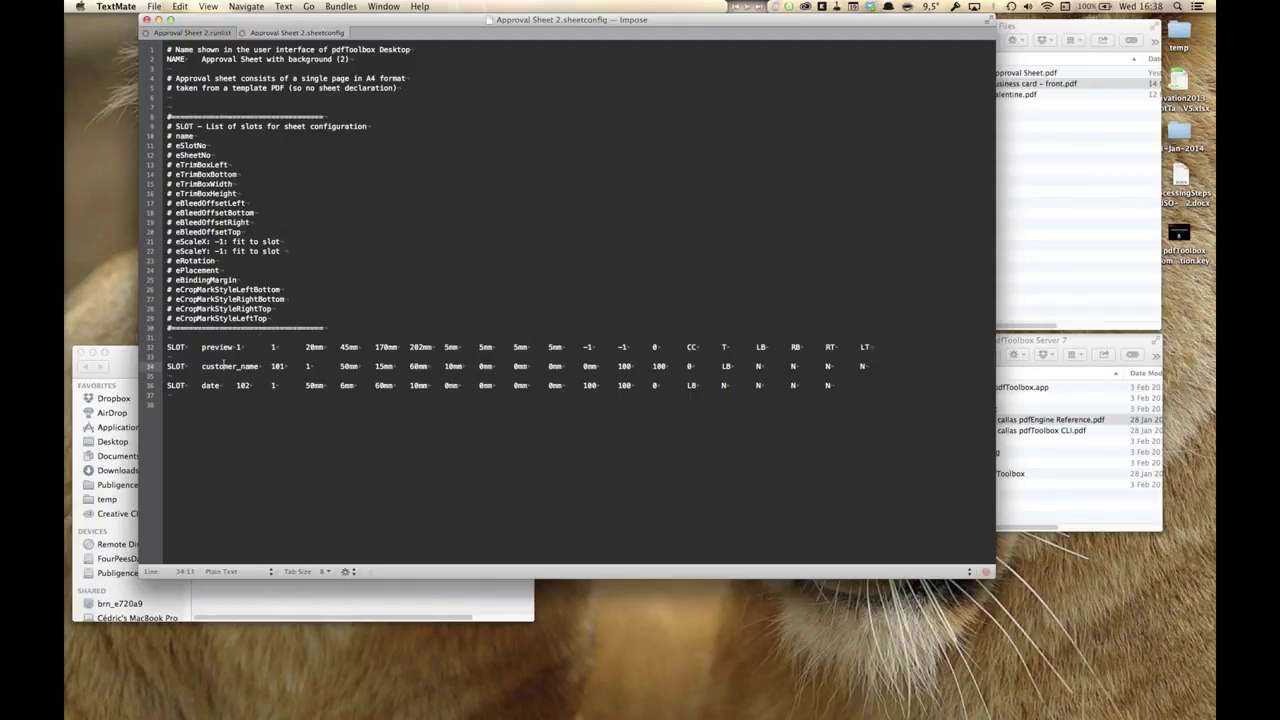
{"action": "double_click", "coordinate": [225, 366]}
{"action": "double_click", "coordinate": [210, 386]}
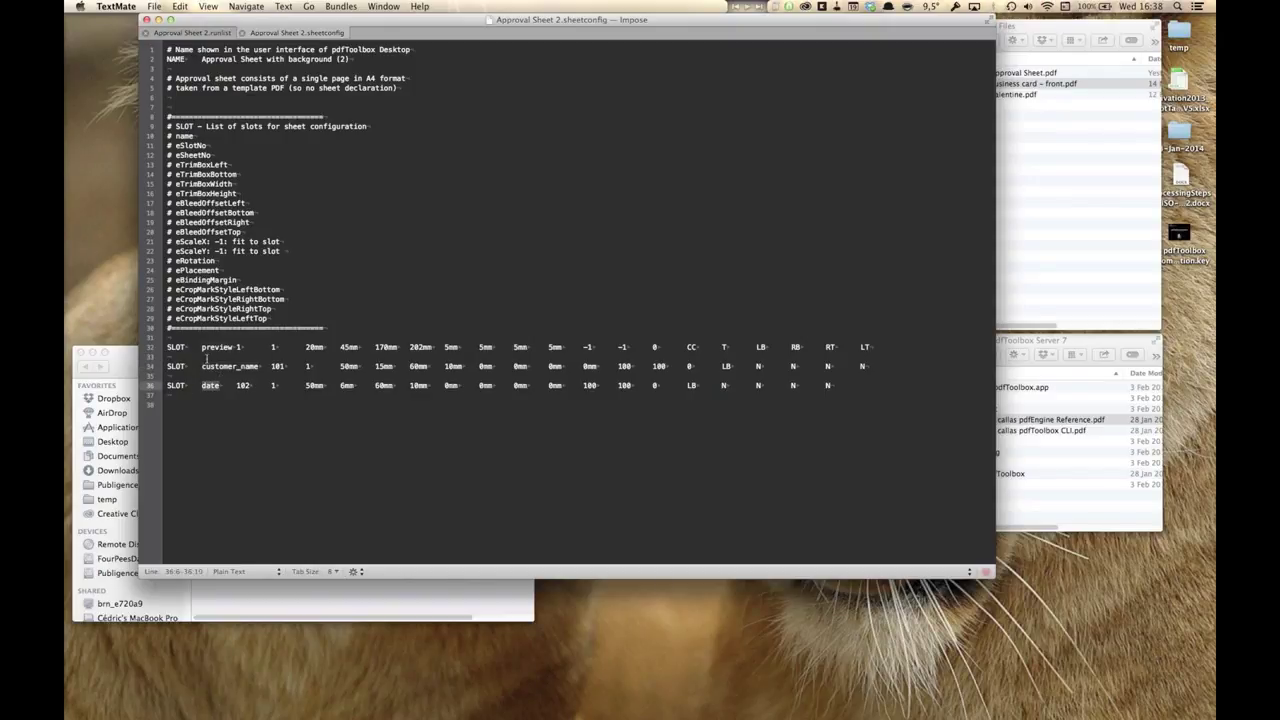
{"action": "double_click", "coordinate": [239, 367]}
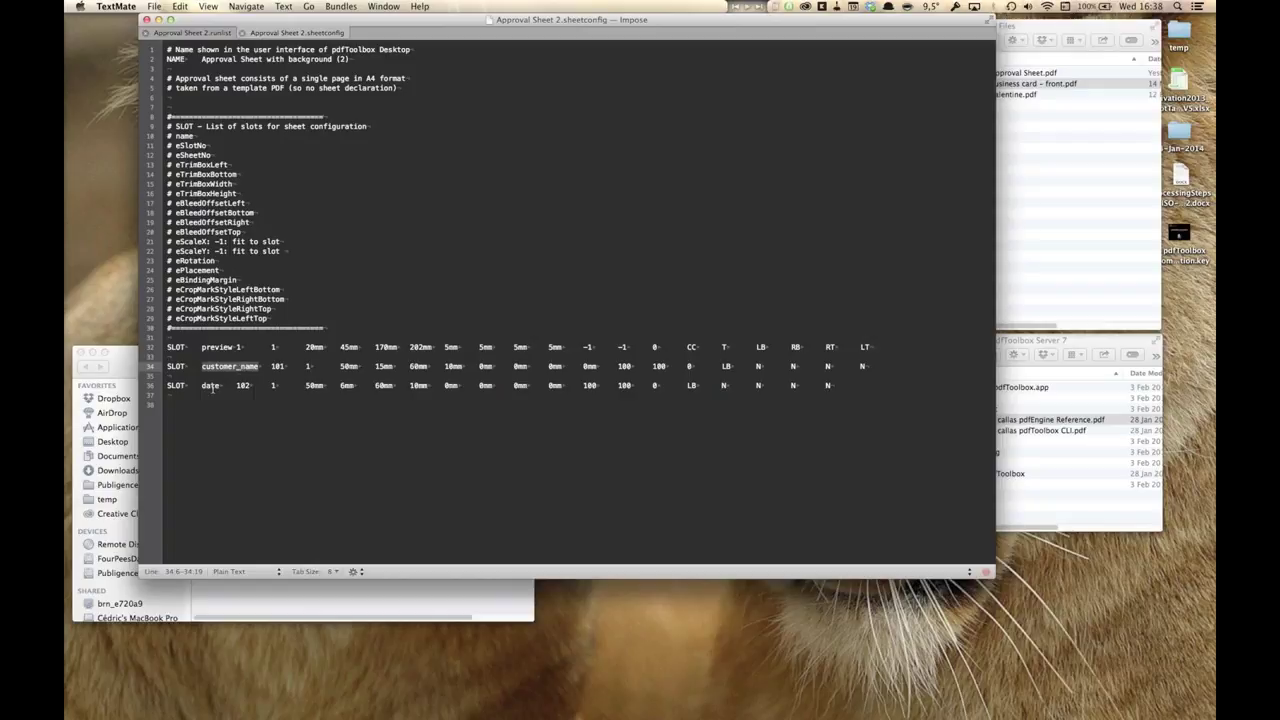
{"action": "double_click", "coordinate": [212, 387]}
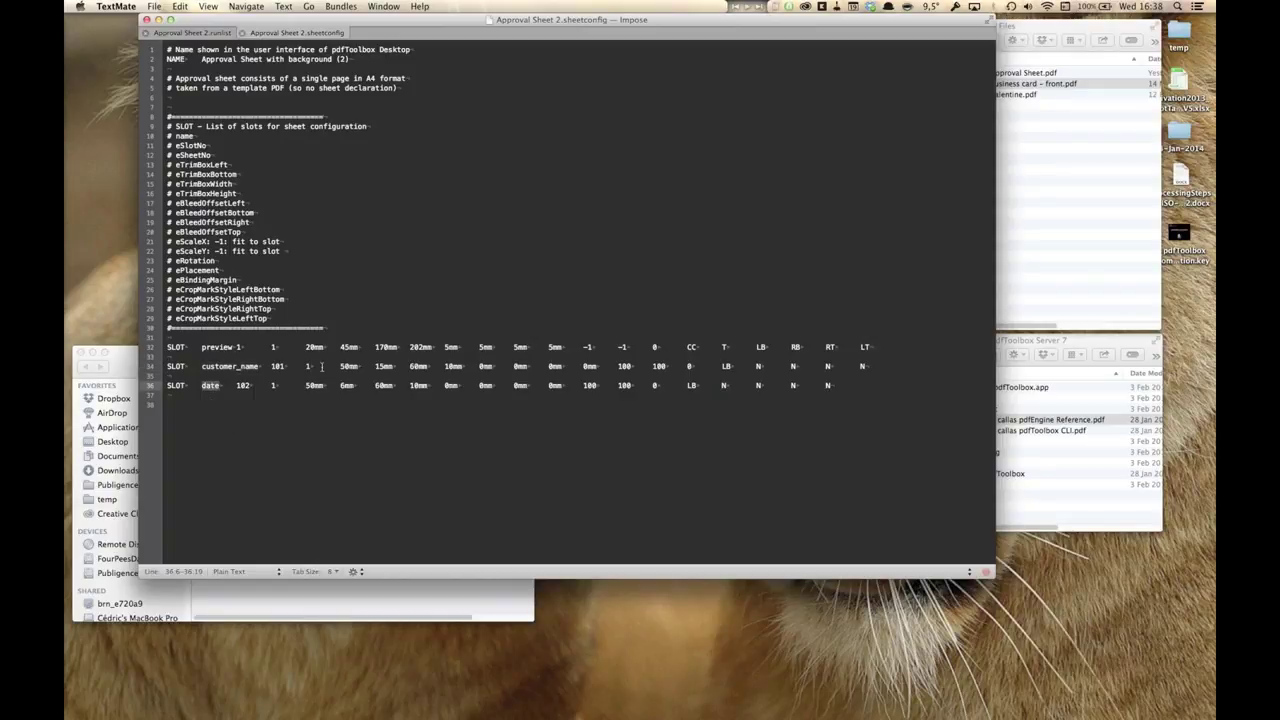
{"action": "left_click_drag", "start_coordinate": [272, 366], "coordinate": [285, 367]}
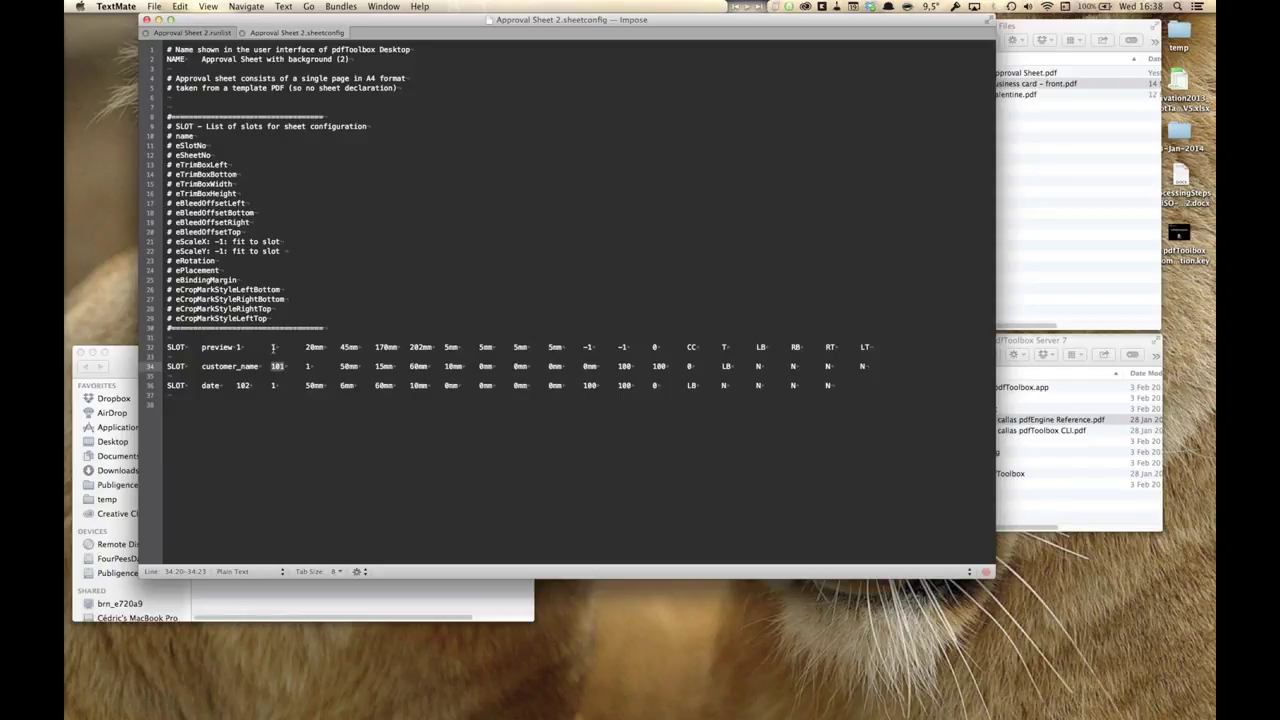
{"action": "double_click", "coordinate": [239, 346]}
{"action": "double_click", "coordinate": [277, 366]}
Examine the trim box, scaling and crop mark values of the preview and customer_name slots, plus the date slot line.
{"action": "left_click_drag", "start_coordinate": [305, 347], "coordinate": [434, 348]}
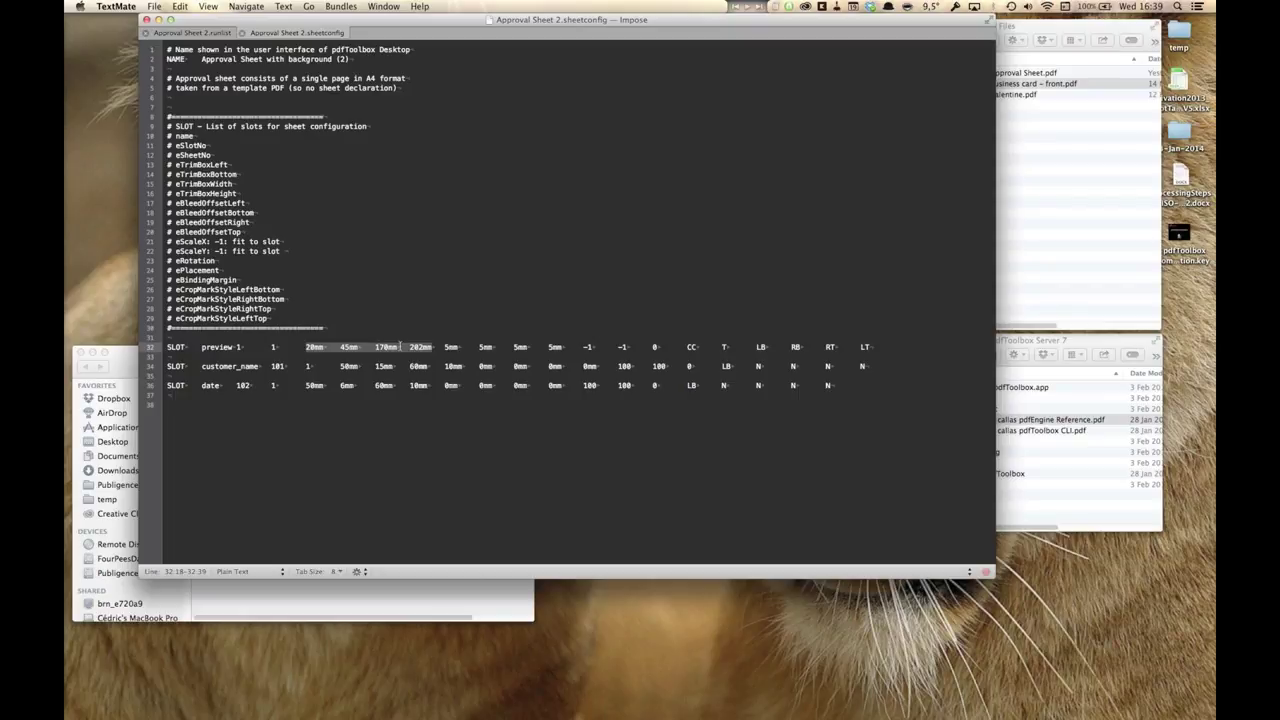
{"action": "left_click_drag", "start_coordinate": [340, 366], "coordinate": [463, 369]}
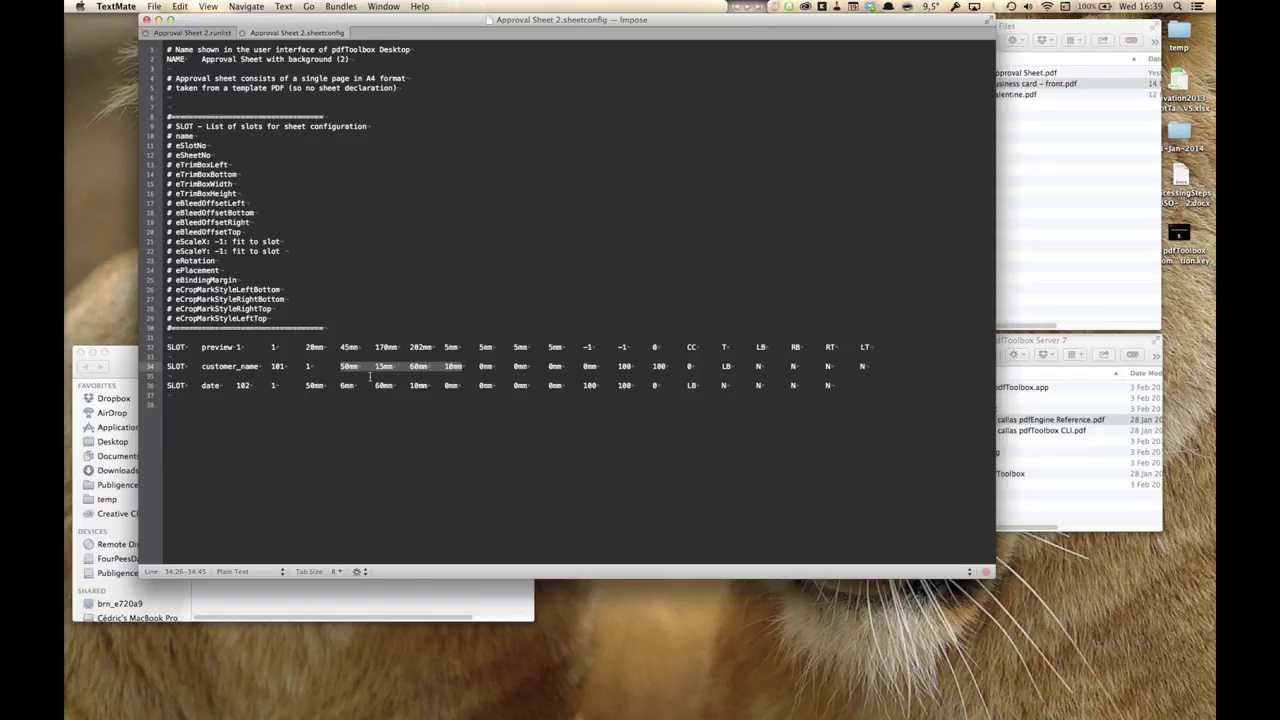
{"action": "left_click", "coordinate": [341, 366]}
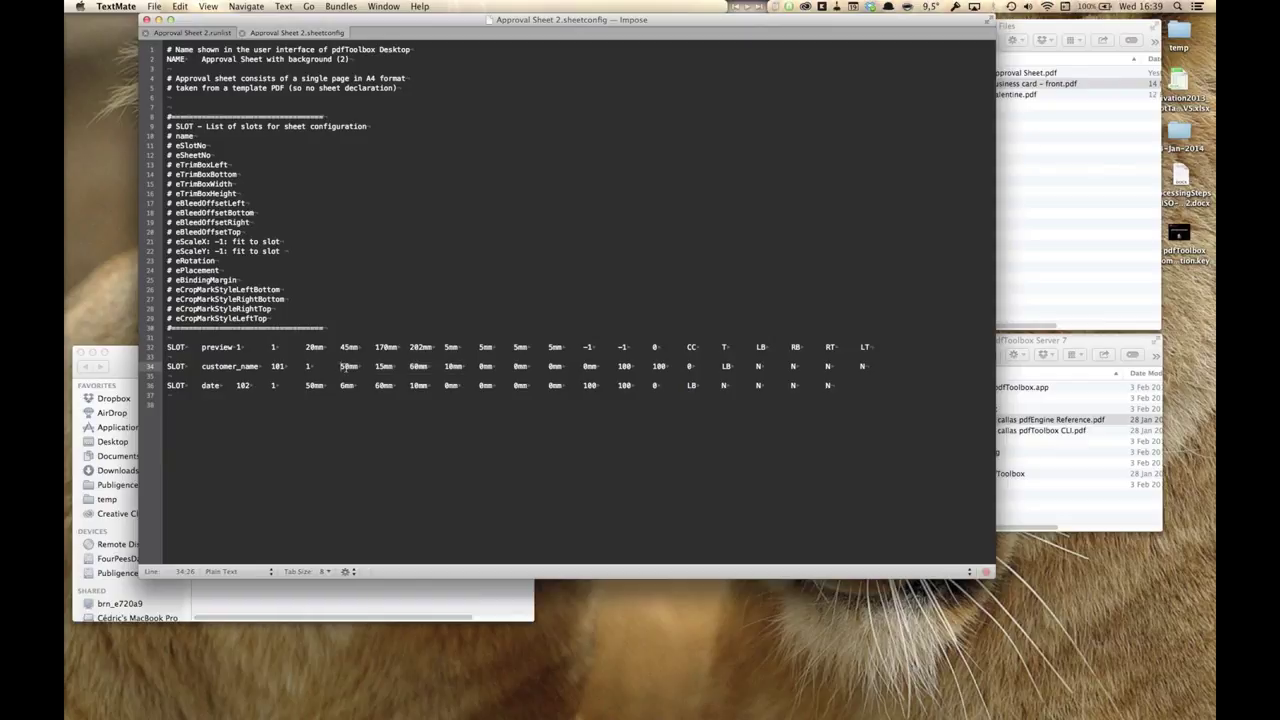
{"action": "left_click_drag", "start_coordinate": [341, 366], "coordinate": [463, 366]}
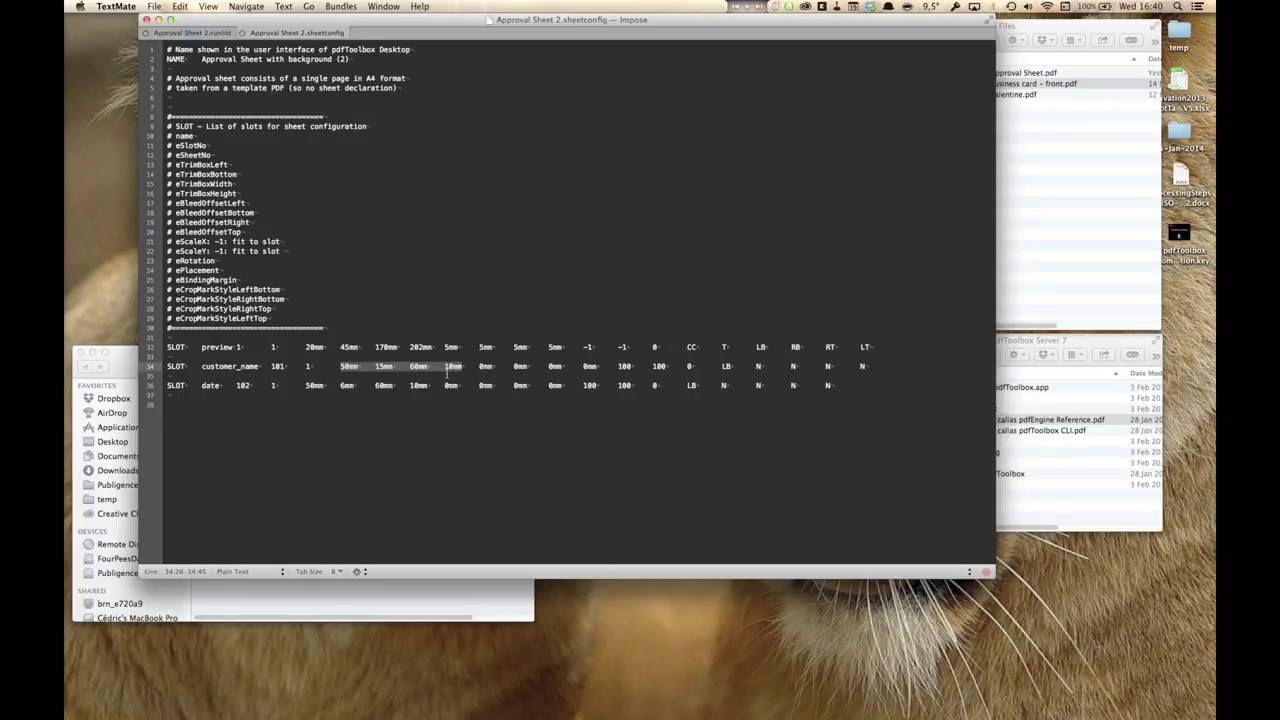
{"action": "left_click_drag", "start_coordinate": [617, 366], "coordinate": [667, 367]}
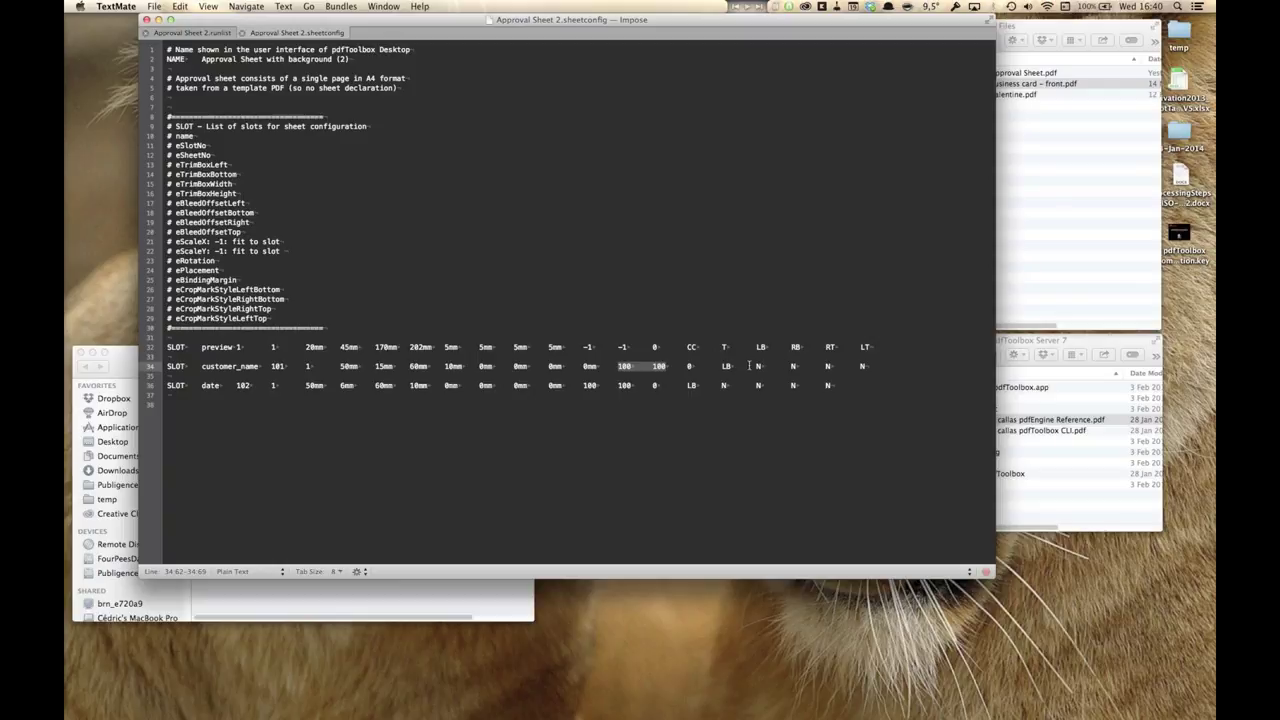
{"action": "left_click_drag", "start_coordinate": [752, 366], "coordinate": [865, 368]}
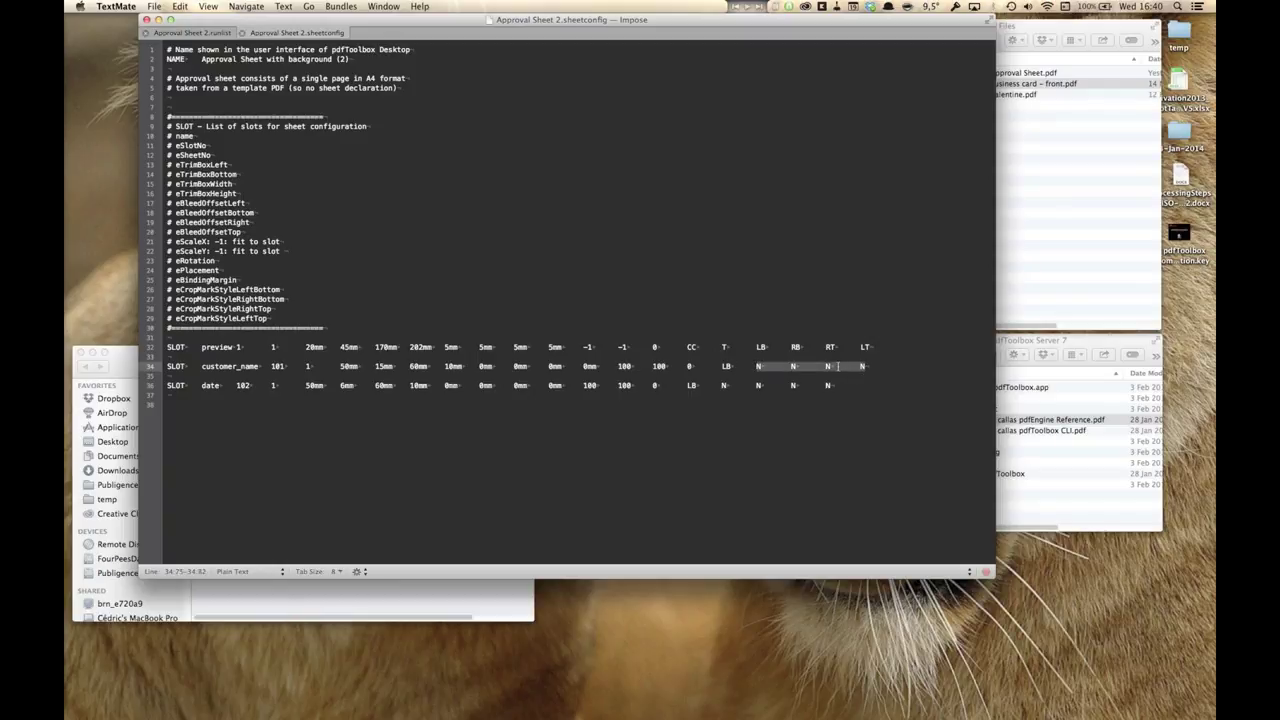
{"action": "left_click_drag", "start_coordinate": [756, 347], "coordinate": [868, 347]}
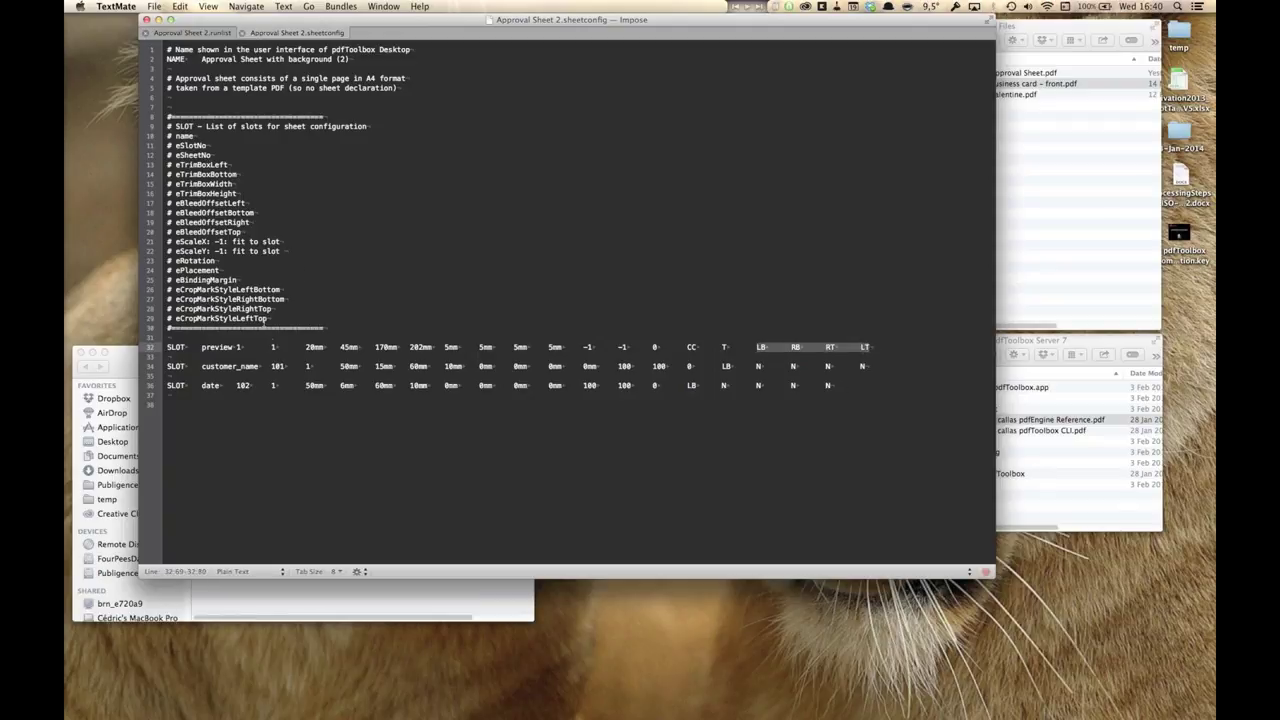
{"action": "left_click_drag", "start_coordinate": [165, 366], "coordinate": [163, 396]}
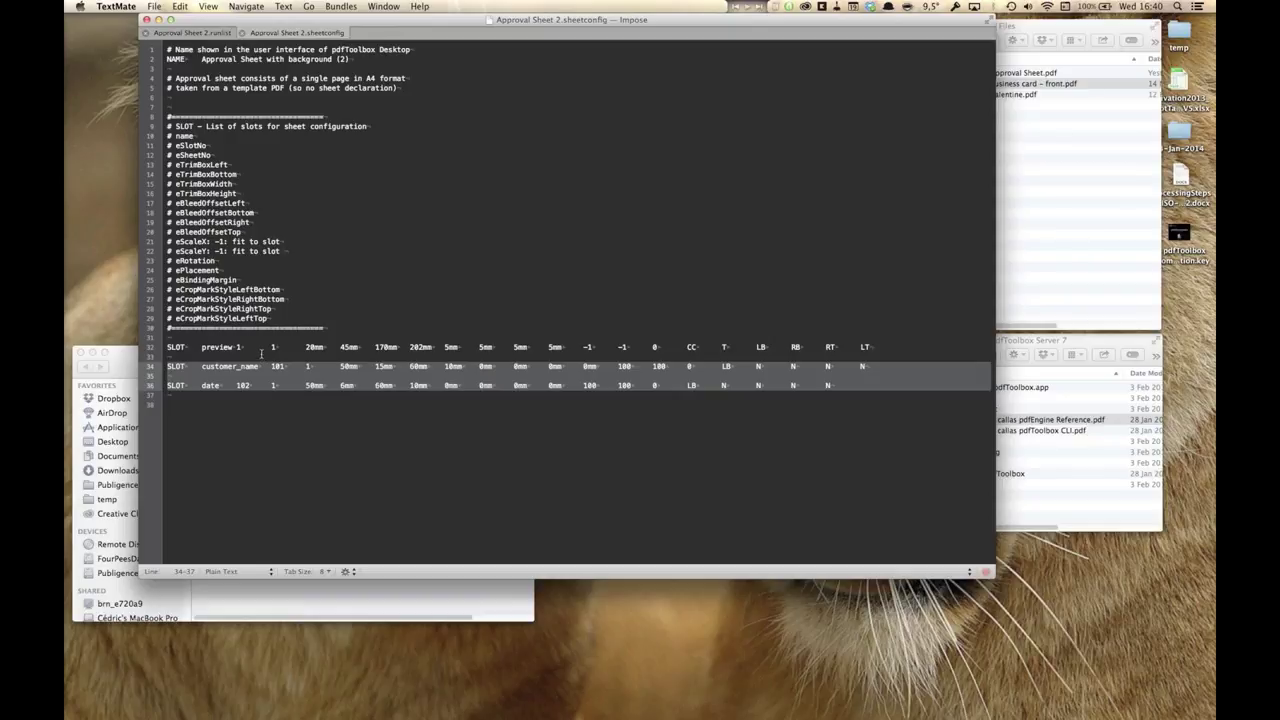
Show Approval Sheet 2.runlist and examine its CropMarkLength parameter and the block that draws white text.
{"action": "left_click", "coordinate": [185, 34]}
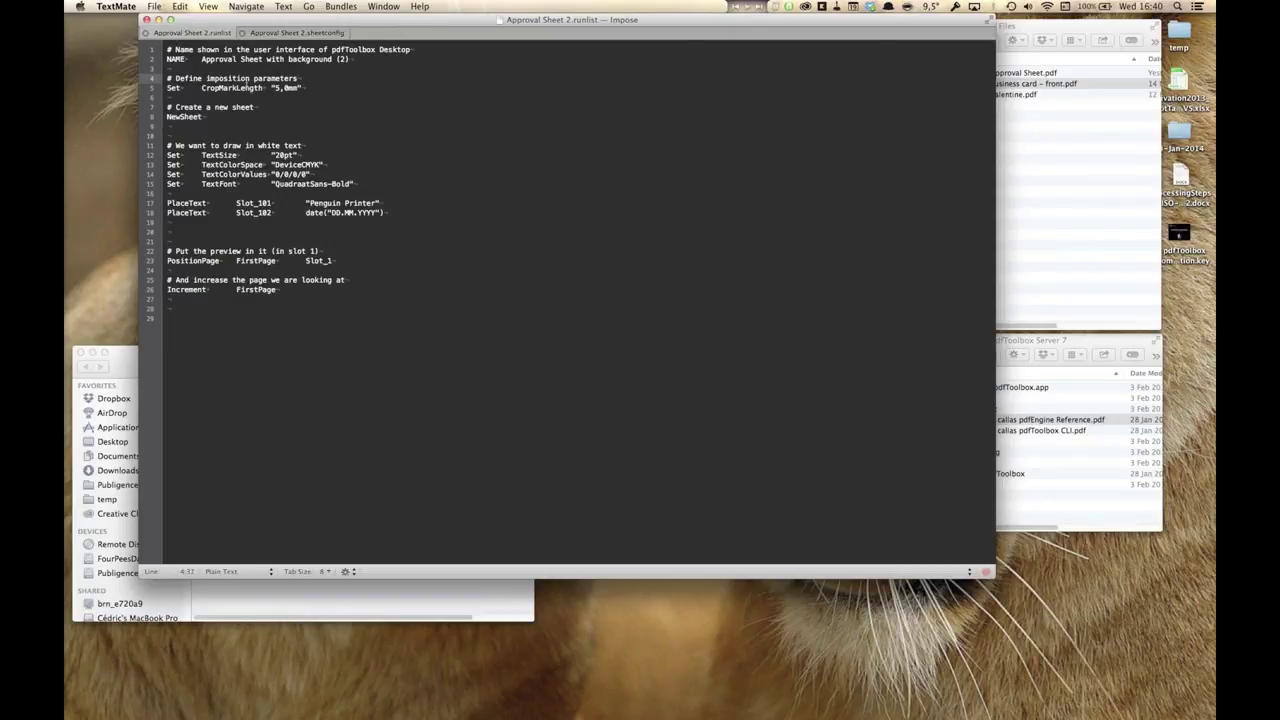
{"action": "left_click_drag", "start_coordinate": [248, 80], "coordinate": [250, 90]}
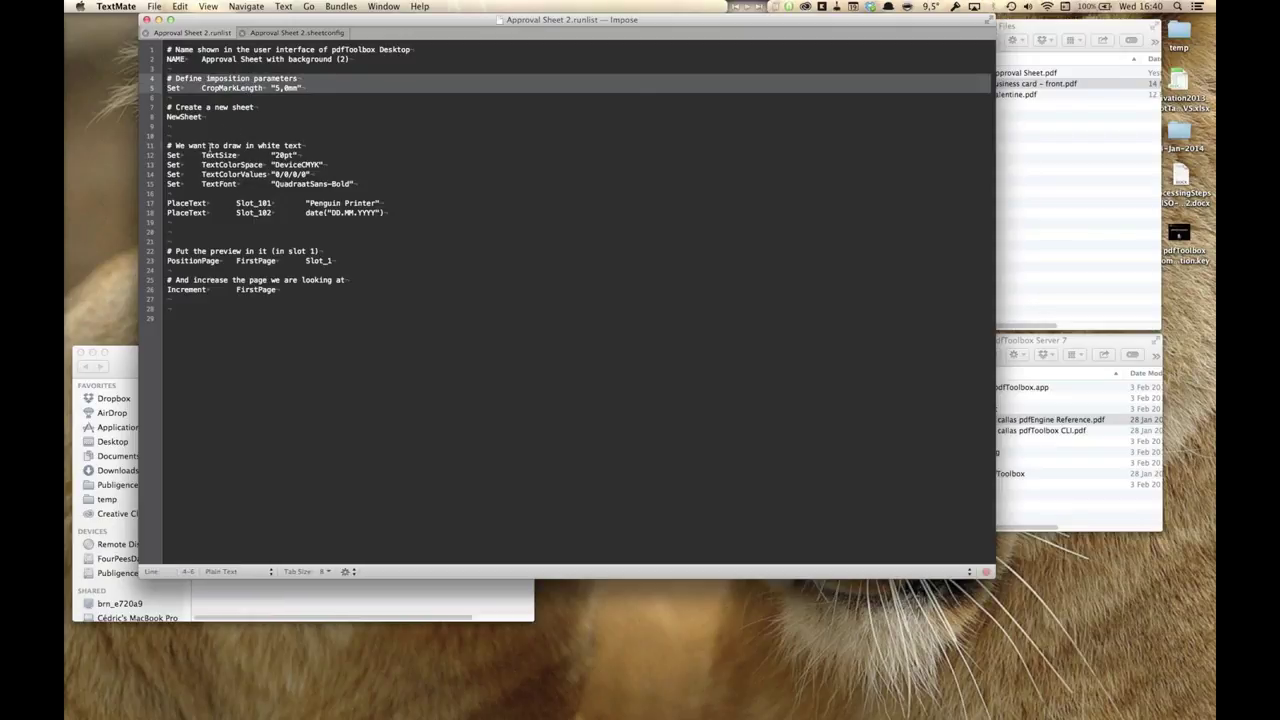
{"action": "left_click_drag", "start_coordinate": [210, 147], "coordinate": [209, 214]}
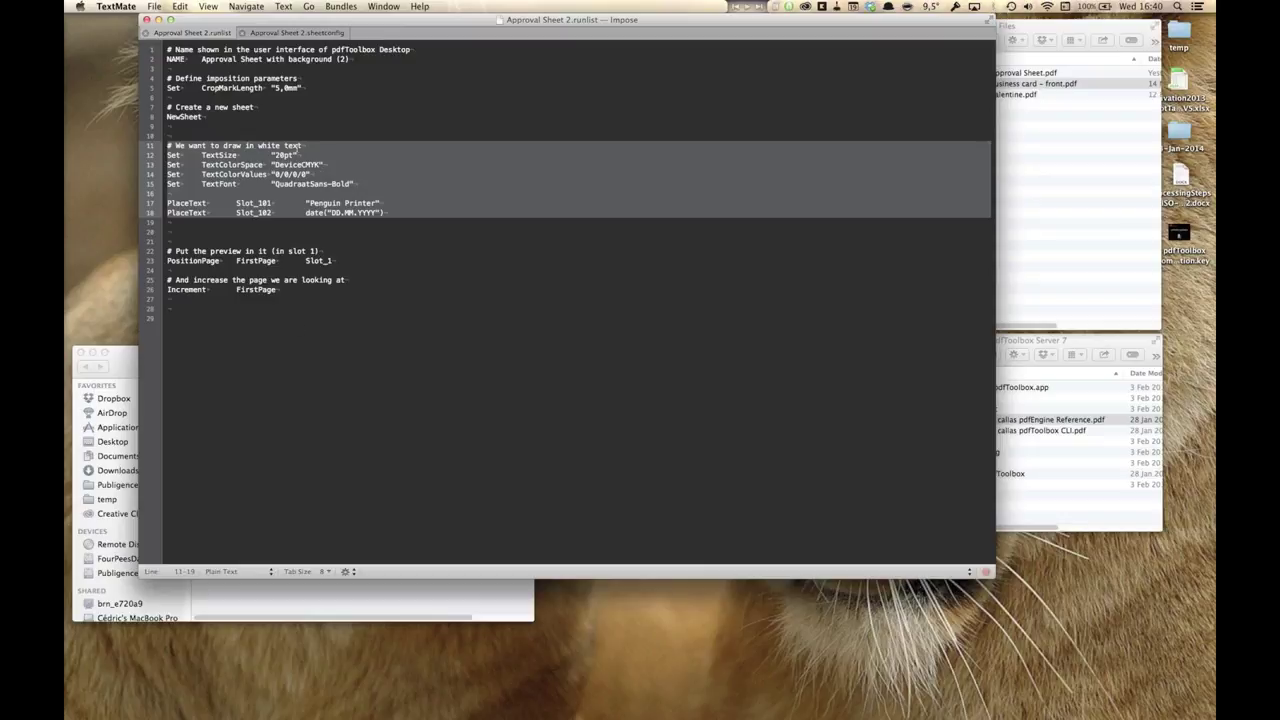
{"action": "left_click", "coordinate": [276, 146]}
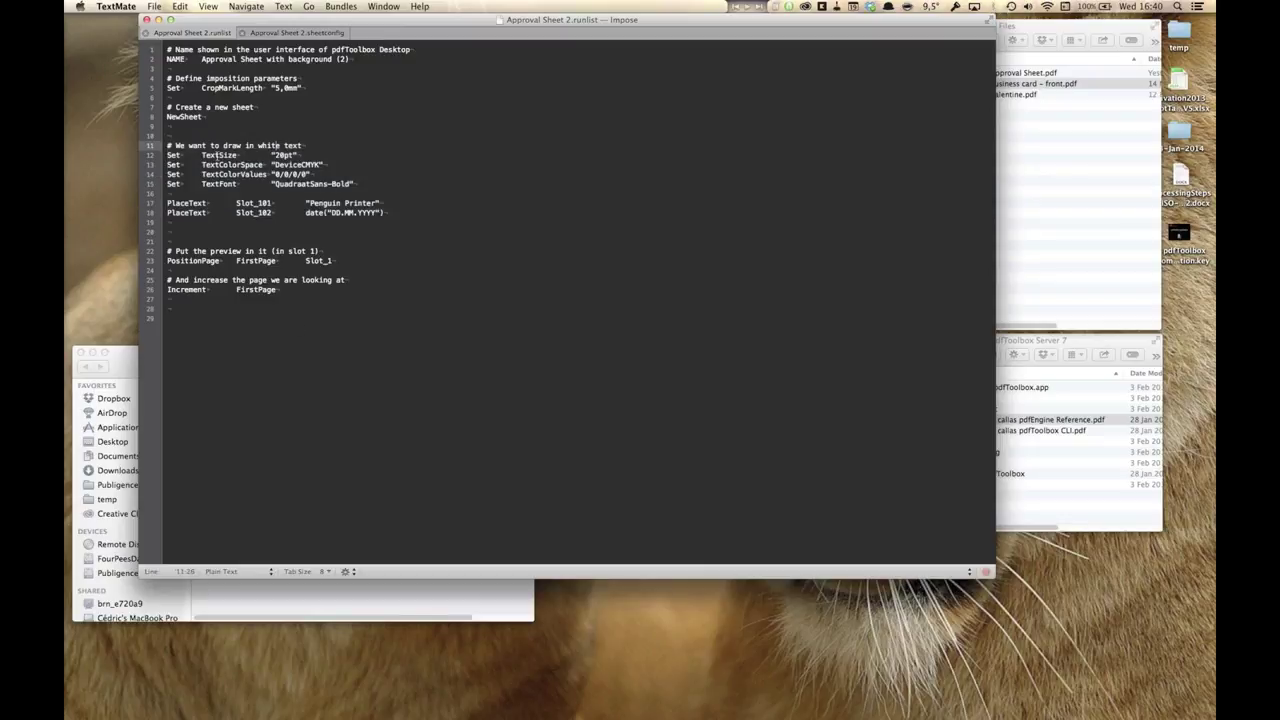
Examine the TextSize, TextColorSpace, TextColorValues and TextFont settings in the runlist.
{"action": "triple_click", "coordinate": [218, 155]}
{"action": "key", "text": "shift+Down"}
{"action": "key", "text": "shift+Down"}
{"action": "key", "text": "shift+Down"}
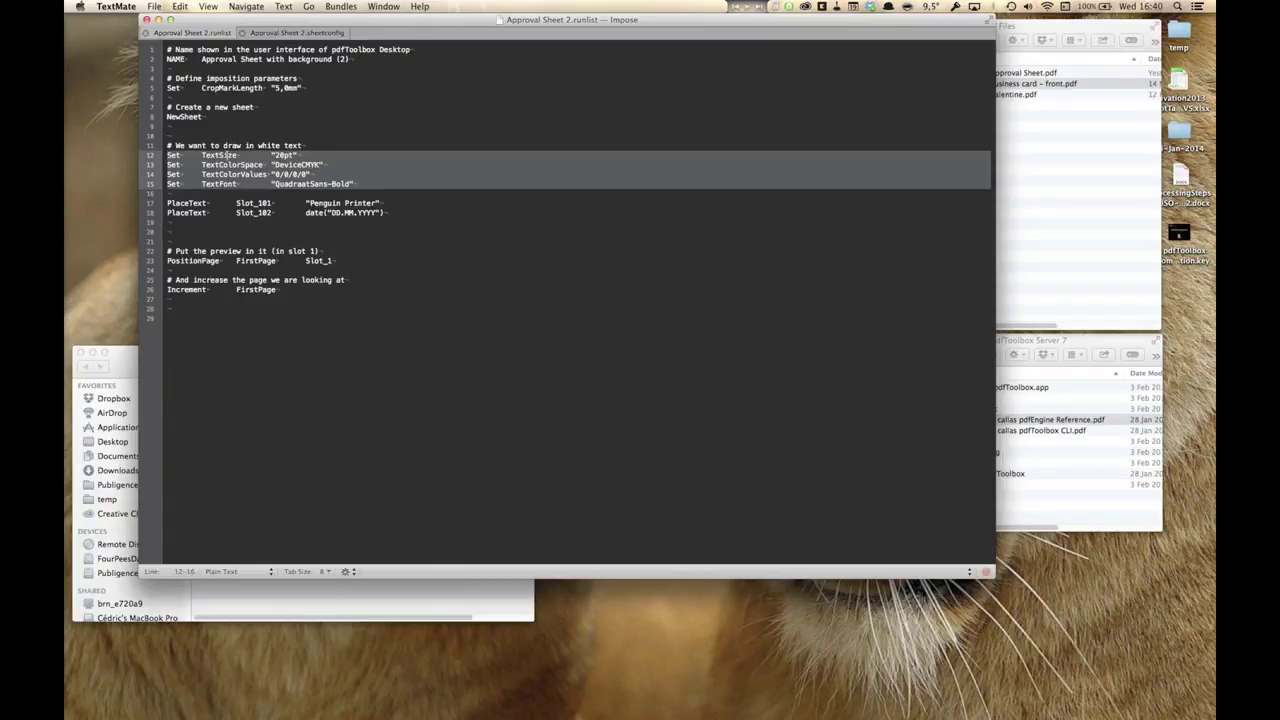
{"action": "left_click", "coordinate": [231, 157]}
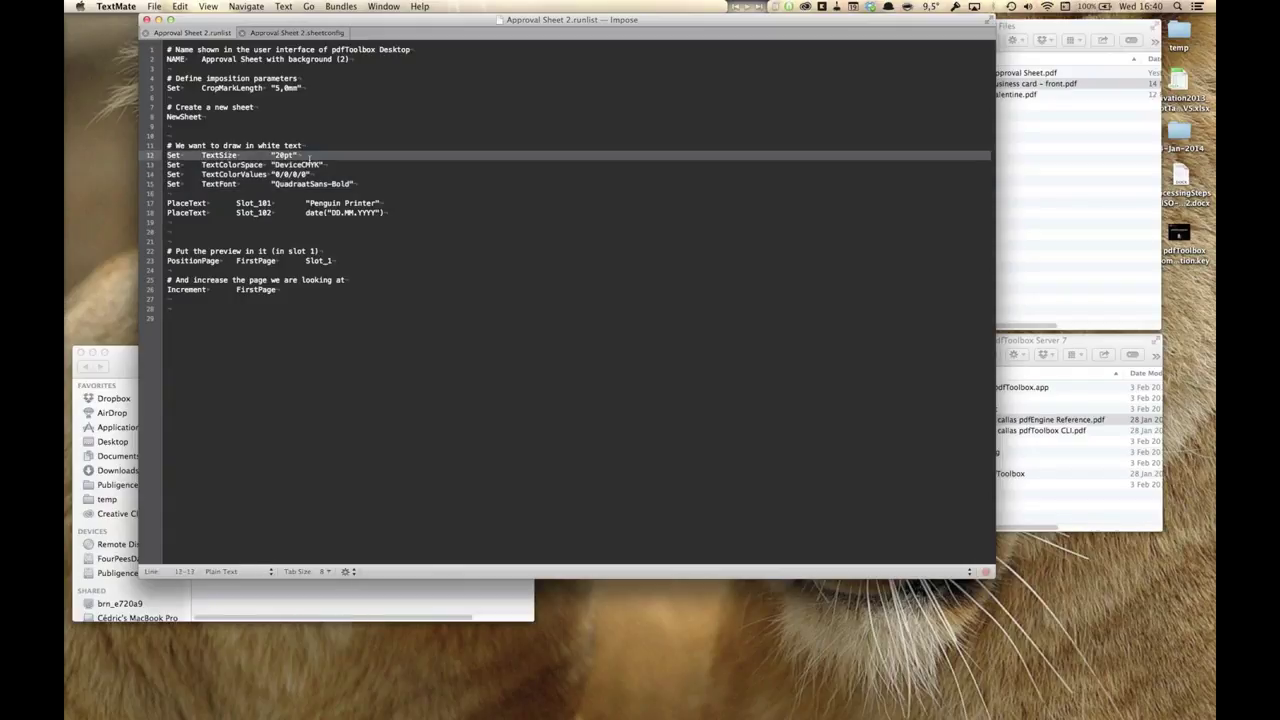
{"action": "triple_click", "coordinate": [240, 166]}
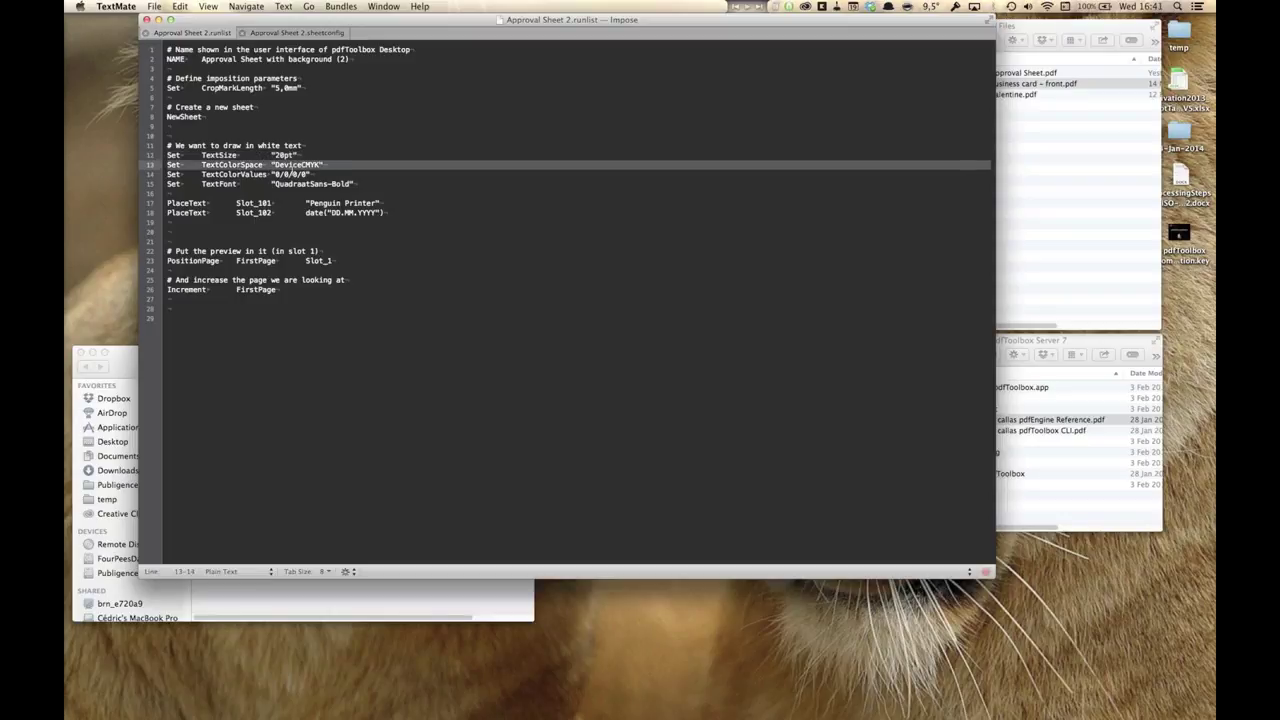
{"action": "left_click_drag", "start_coordinate": [276, 175], "coordinate": [310, 175]}
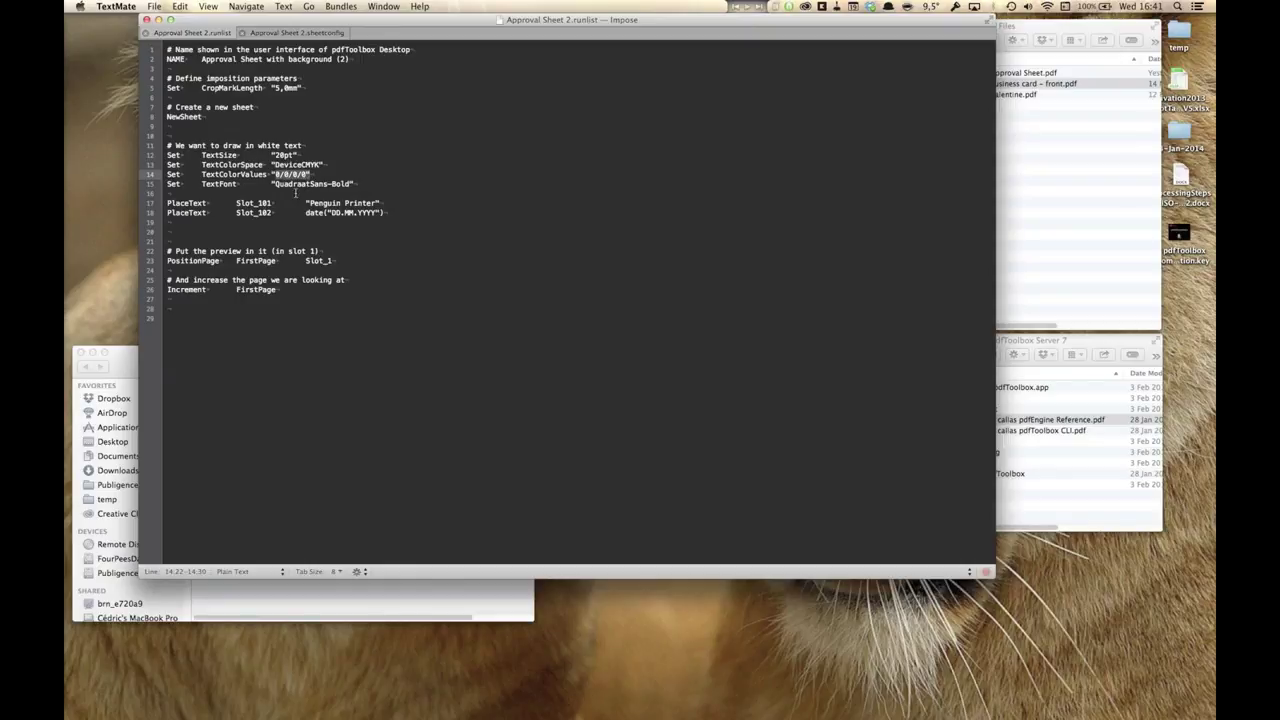
{"action": "left_click_drag", "start_coordinate": [271, 184], "coordinate": [354, 184]}
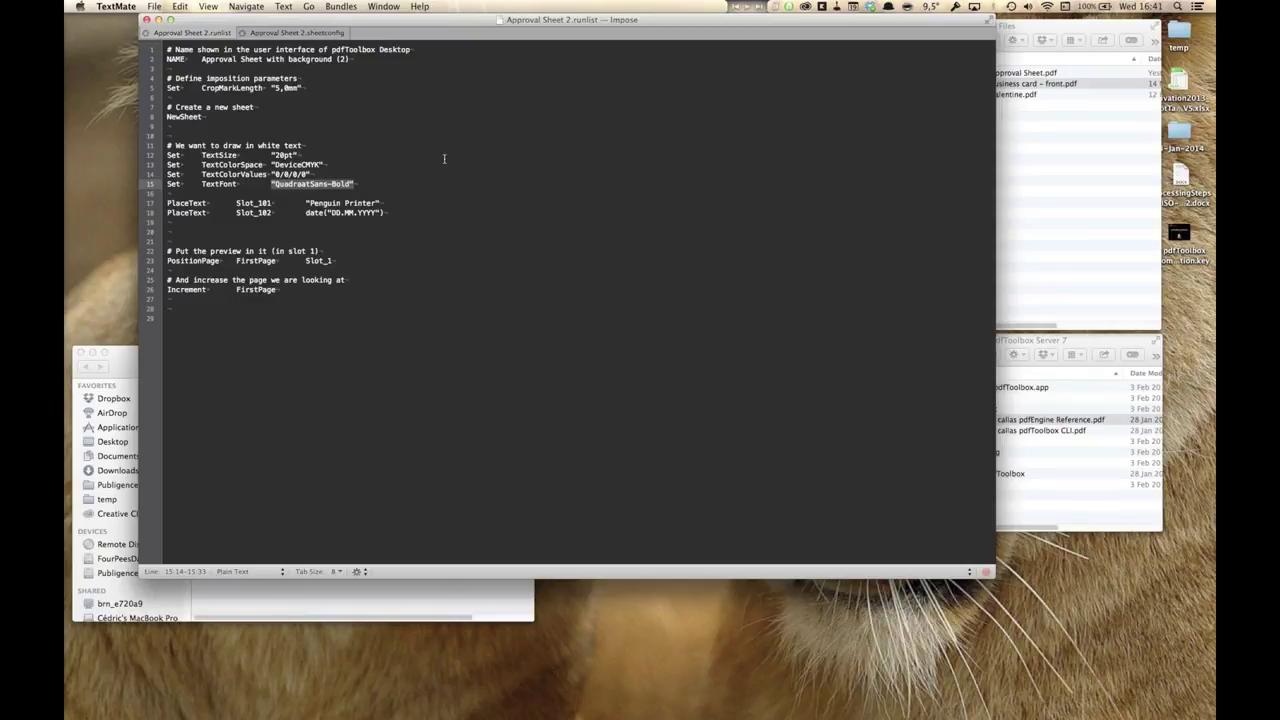
Open FontNames.txt from the Impose folder in TextMate and examine its font names through to the end of the list.
{"action": "key", "text": "cmd+Tab"}
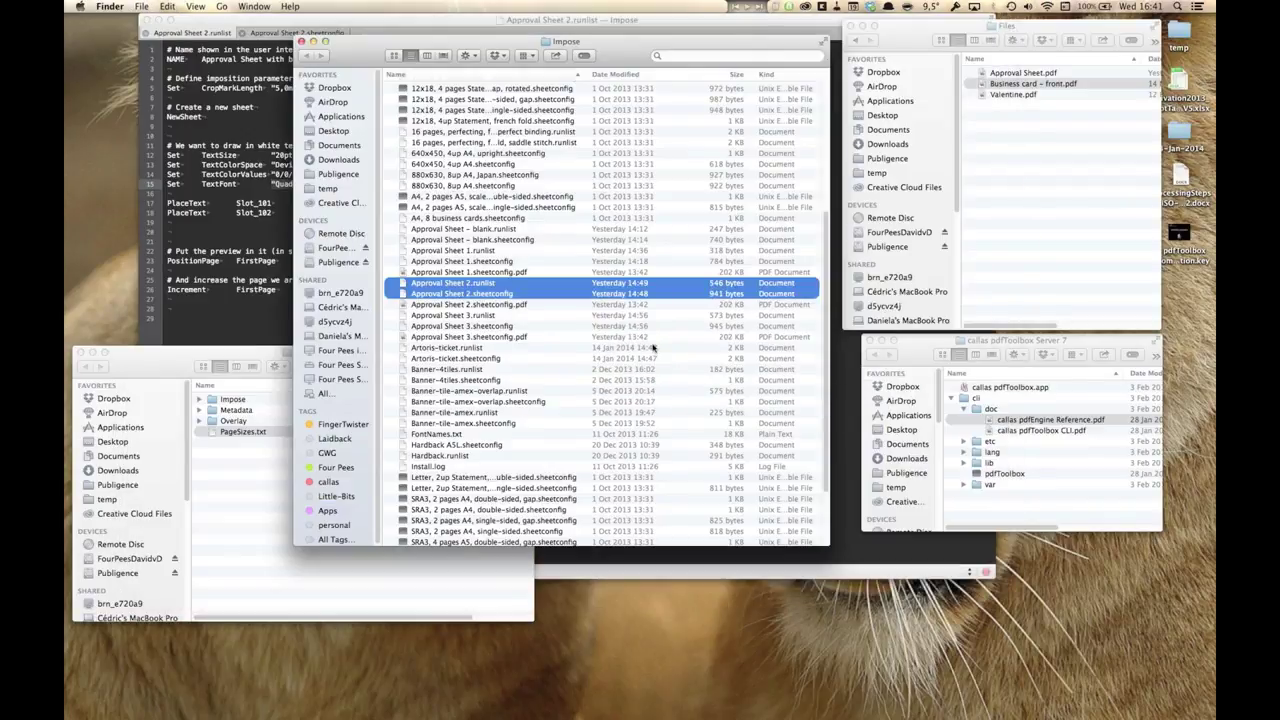
{"action": "left_click", "coordinate": [449, 436]}
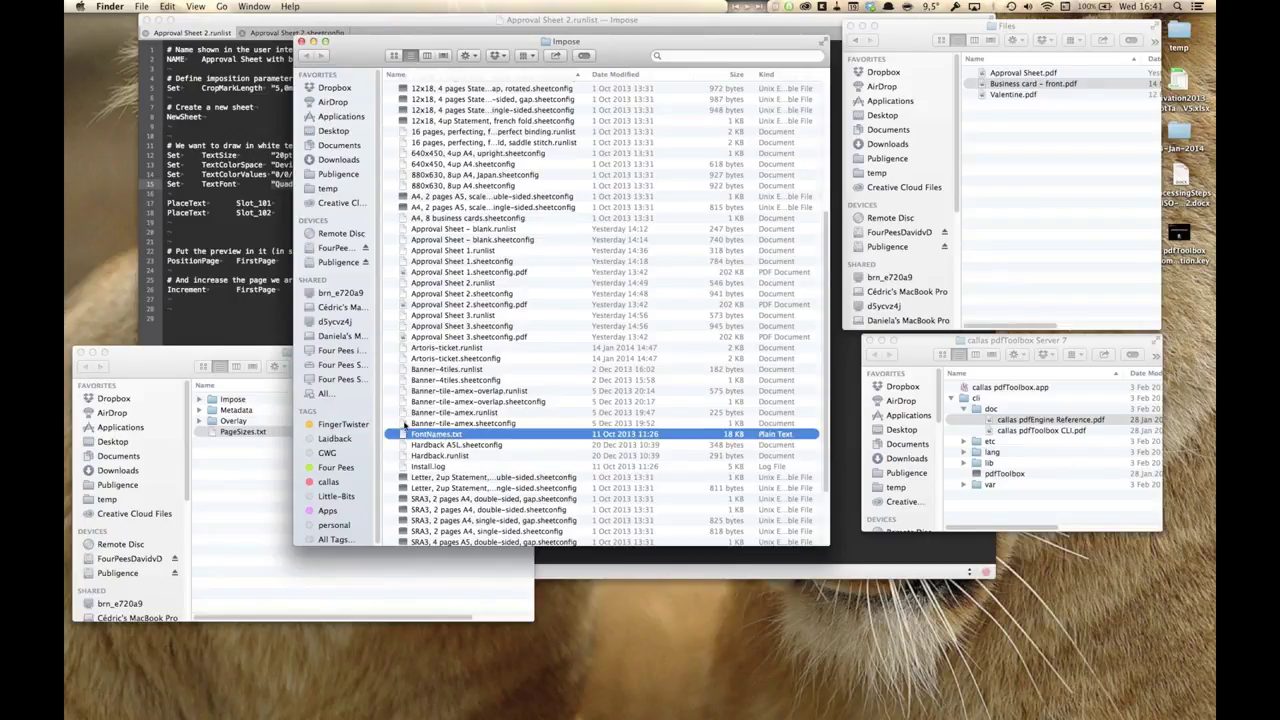
{"action": "left_click_drag", "start_coordinate": [65, 250], "coordinate": [100, 305]}
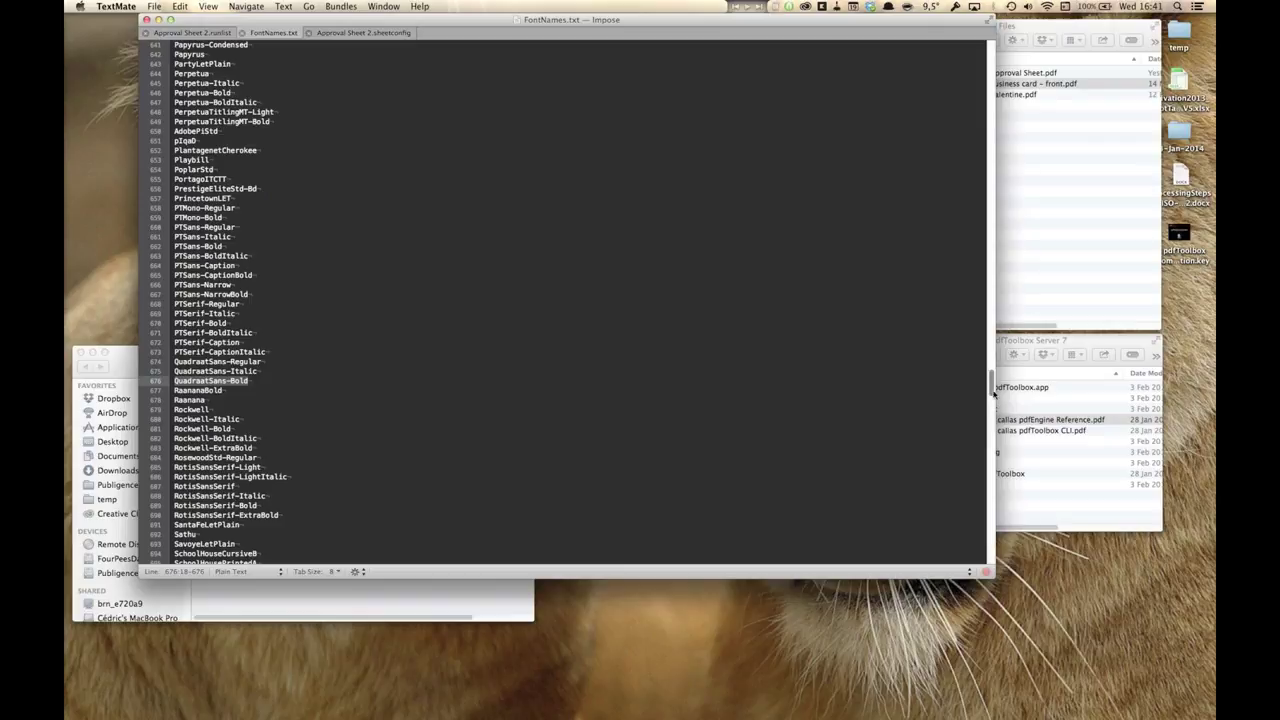
{"action": "left_click_drag", "start_coordinate": [991, 390], "coordinate": [976, 575]}
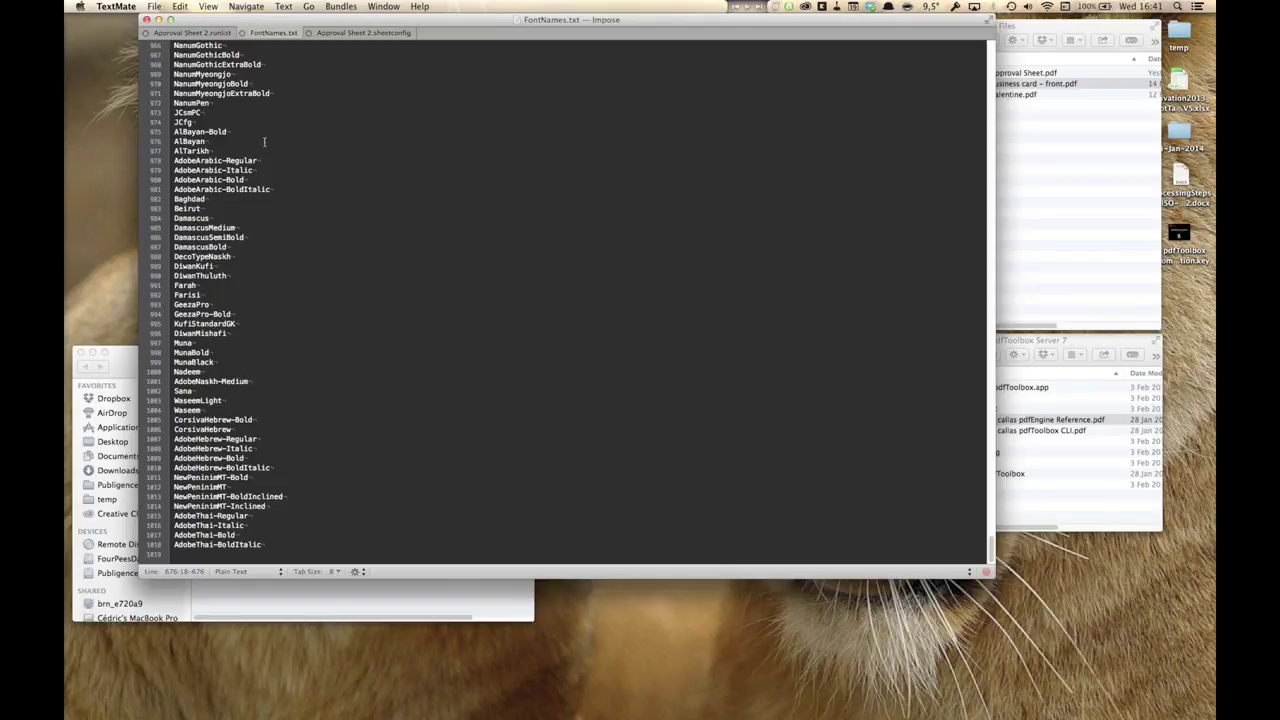
{"action": "left_click_drag", "start_coordinate": [257, 160], "coordinate": [174, 160]}
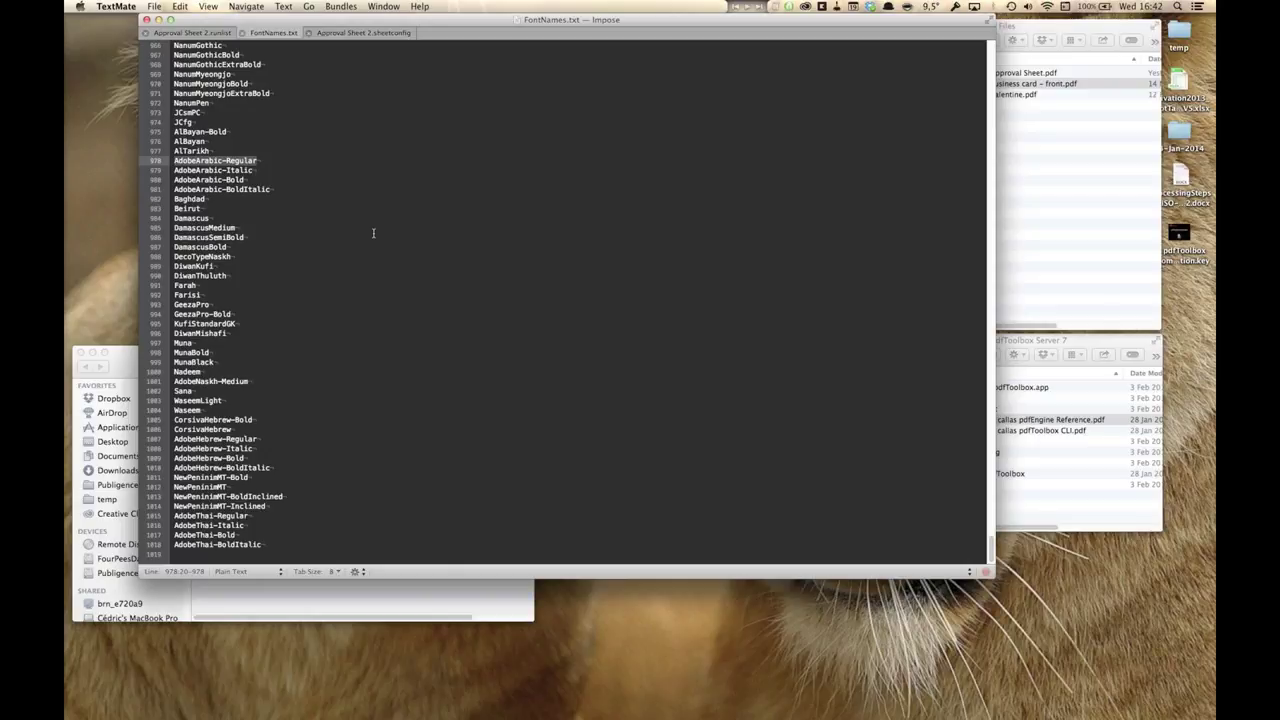
{"action": "left_click_drag", "start_coordinate": [272, 189], "coordinate": [174, 189]}
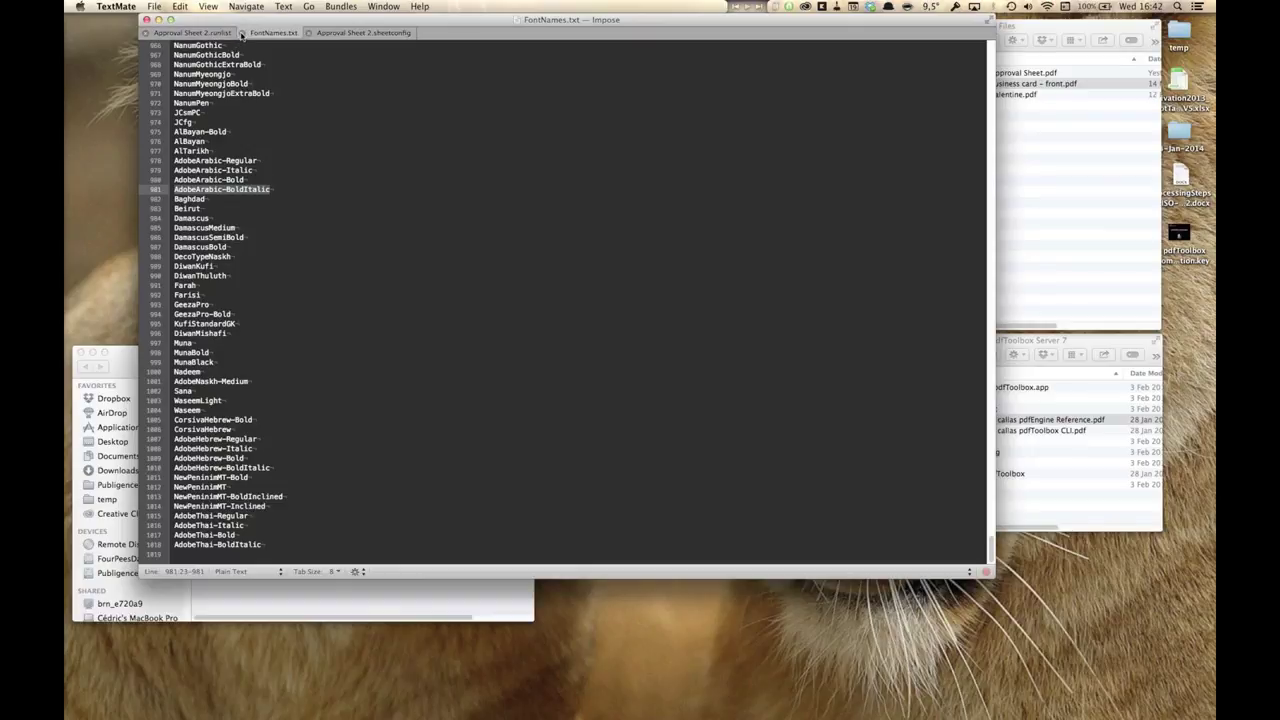
{"action": "left_click", "coordinate": [241, 33]}
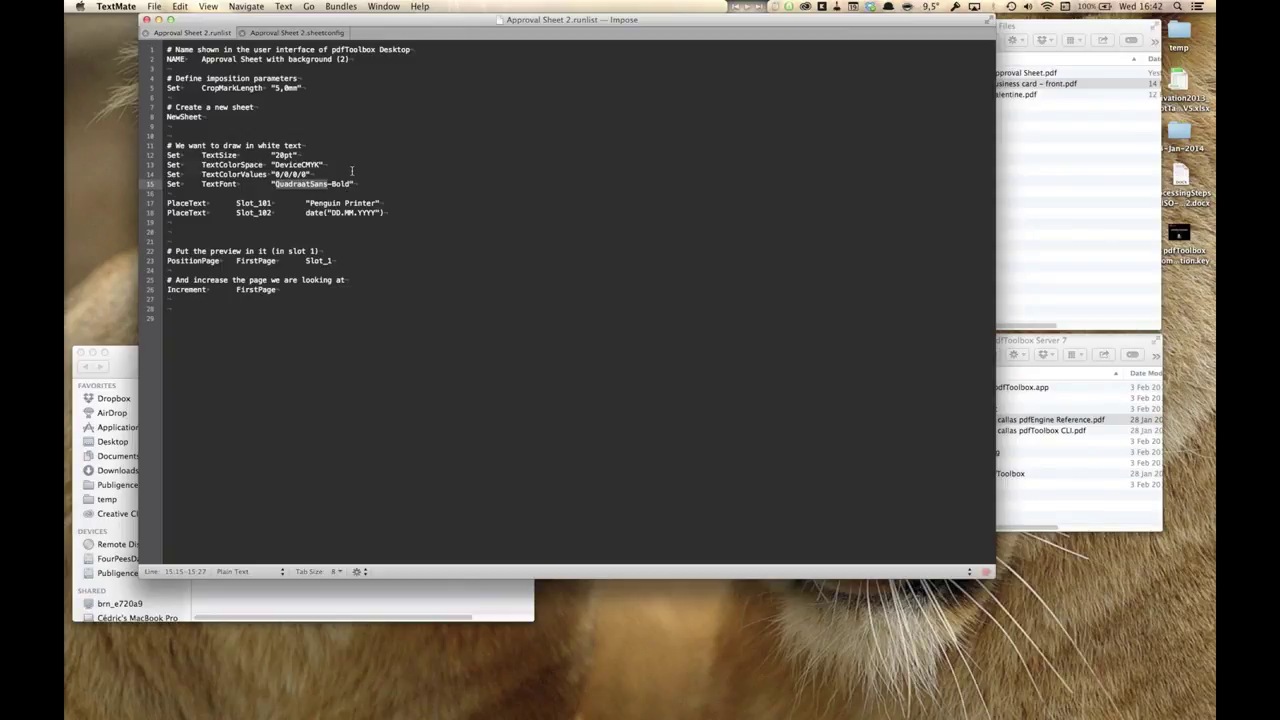
Examine the two PlaceText lines in Approval Sheet 2.runlist, including their slot references, the "Penguin Printer" text and the date expression.
{"action": "left_click", "coordinate": [164, 207]}
{"action": "left_click_drag", "start_coordinate": [164, 212], "coordinate": [162, 222]}
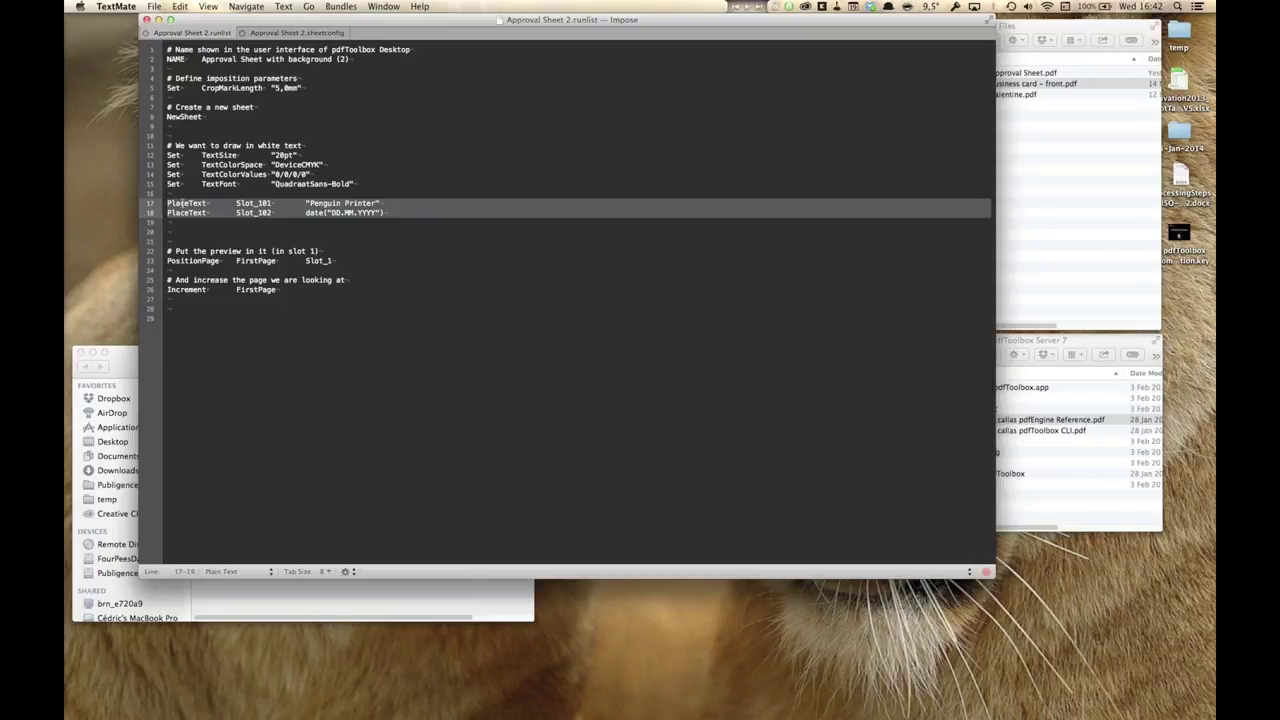
{"action": "left_click", "coordinate": [184, 203]}
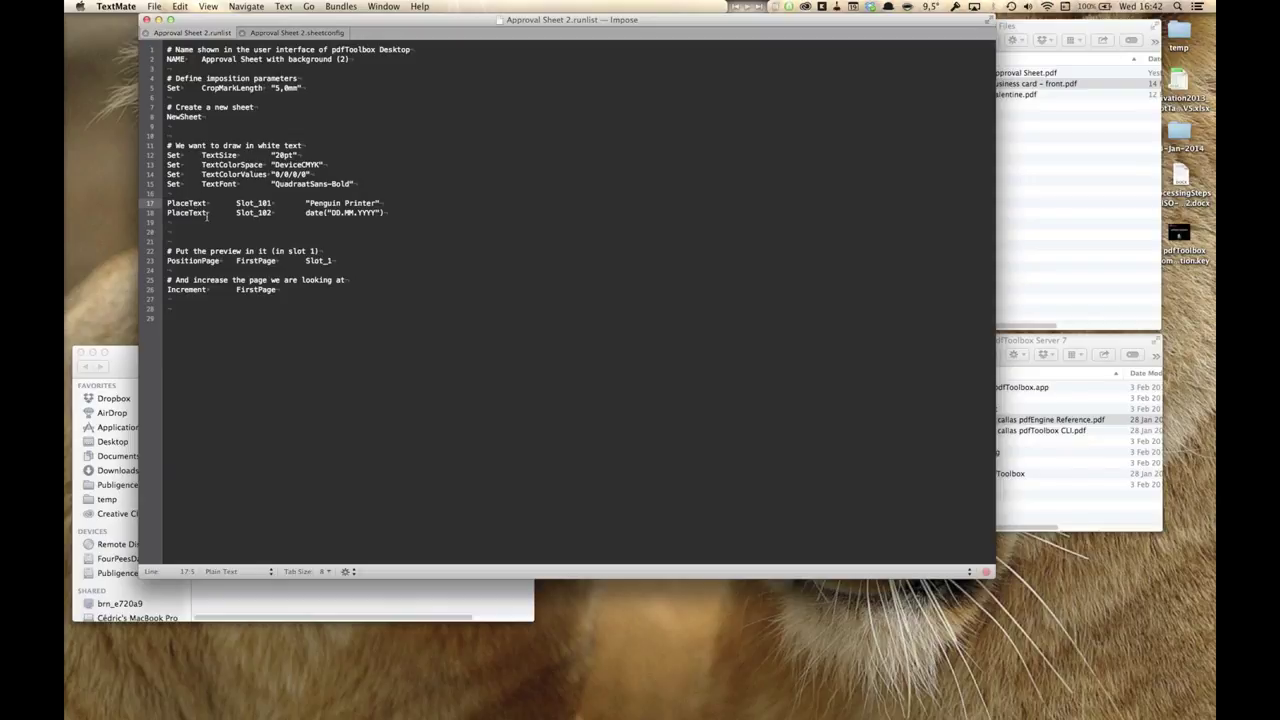
{"action": "left_click_drag", "start_coordinate": [261, 203], "coordinate": [272, 203]}
{"action": "left_click_drag", "start_coordinate": [261, 213], "coordinate": [272, 213]}
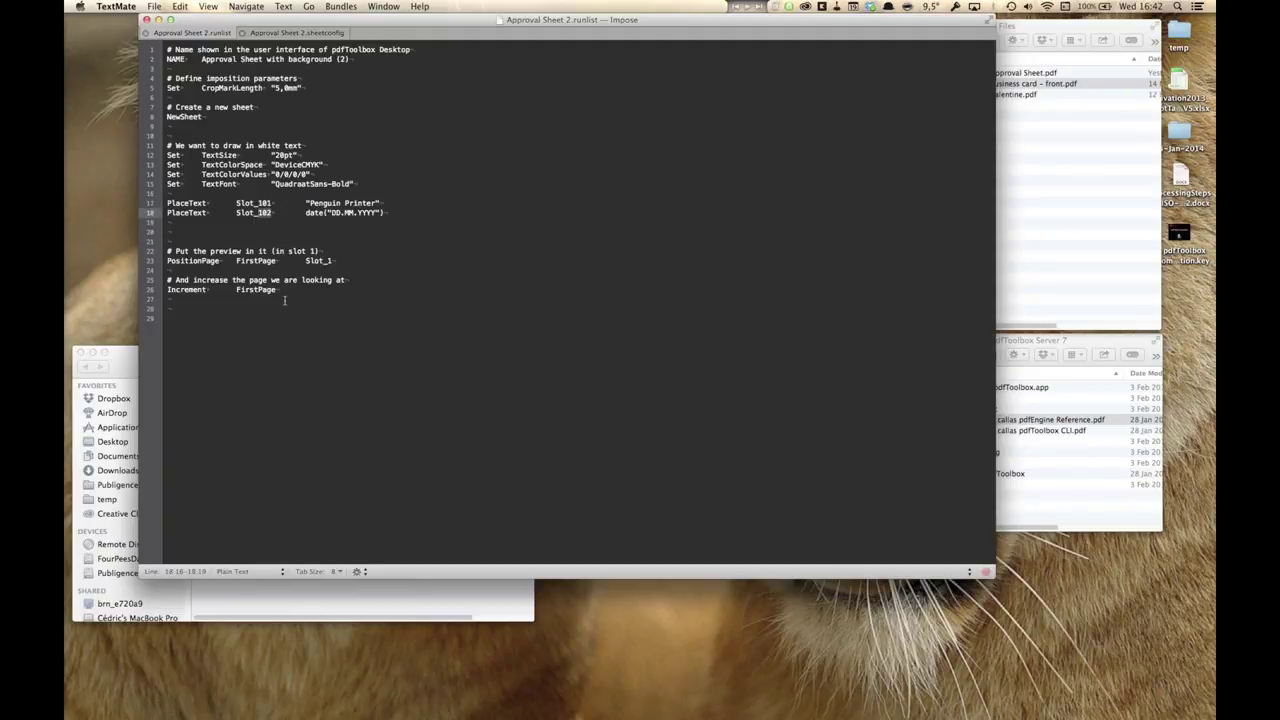
{"action": "left_click_drag", "start_coordinate": [306, 203], "coordinate": [382, 203]}
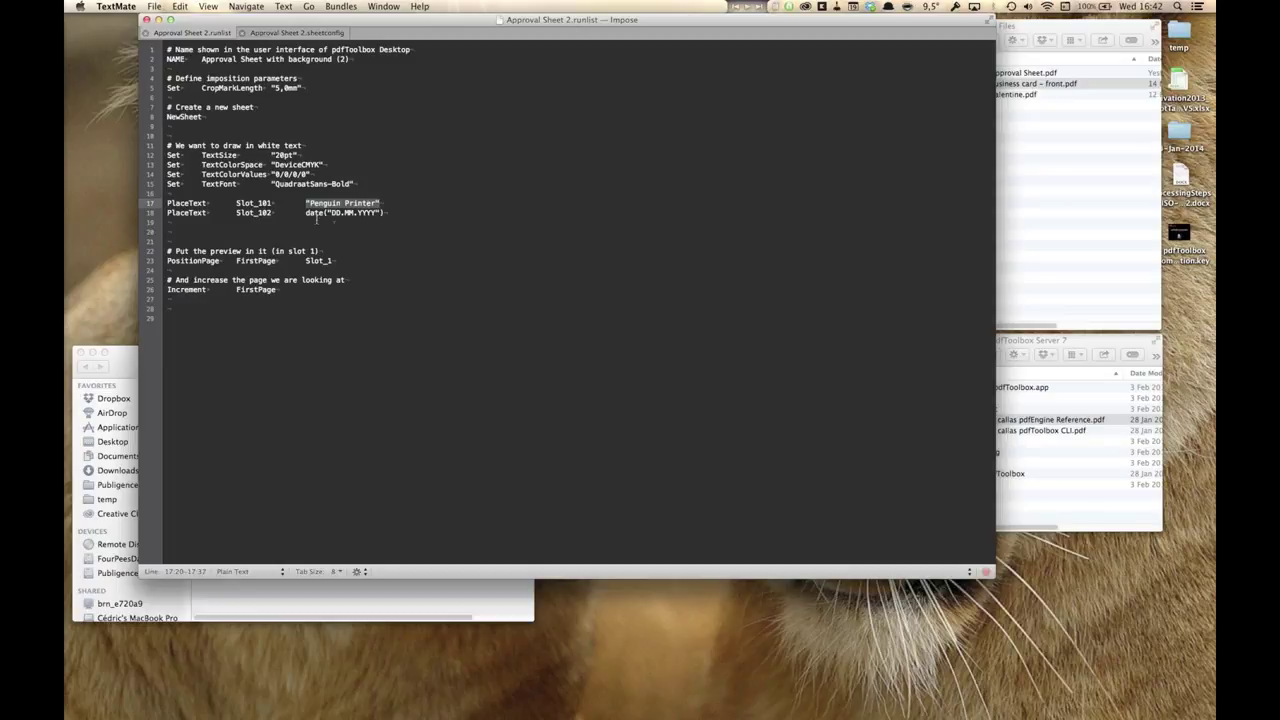
{"action": "left_click_drag", "start_coordinate": [305, 213], "coordinate": [384, 213]}
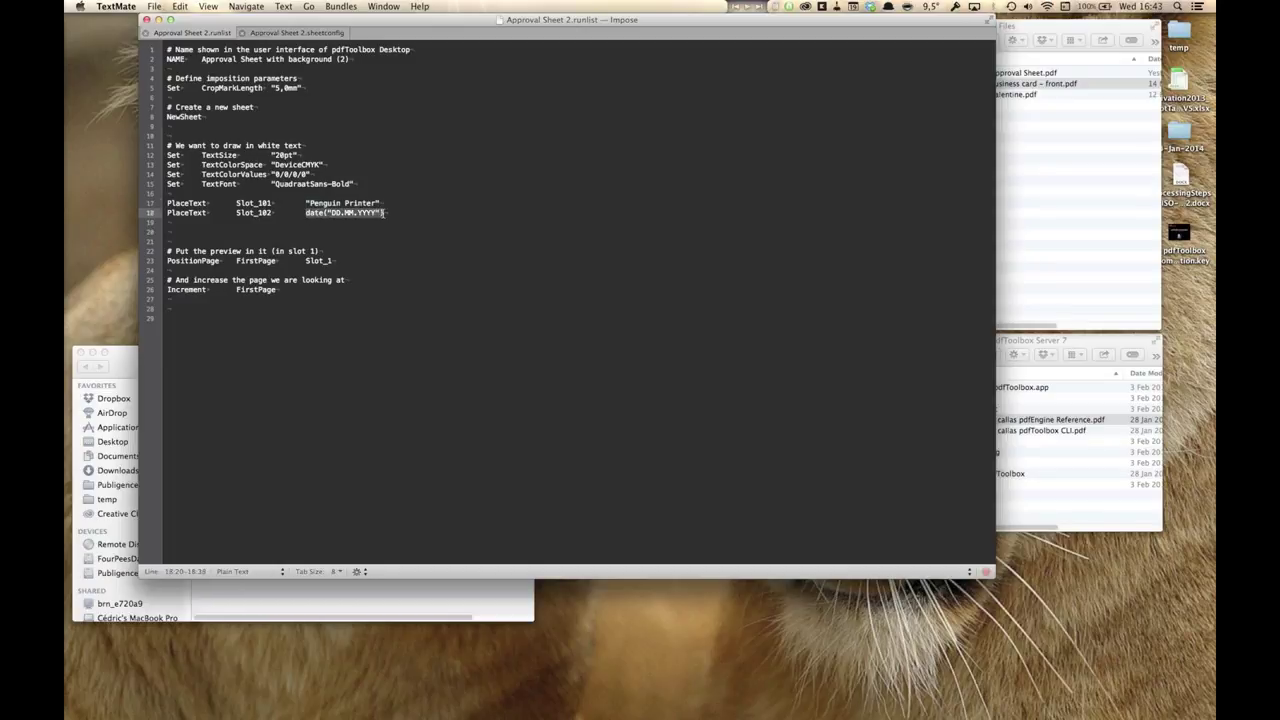
Examine the day and month parts of the date format and the date function in the Slot_102 line.
{"action": "double_click", "coordinate": [337, 213]}
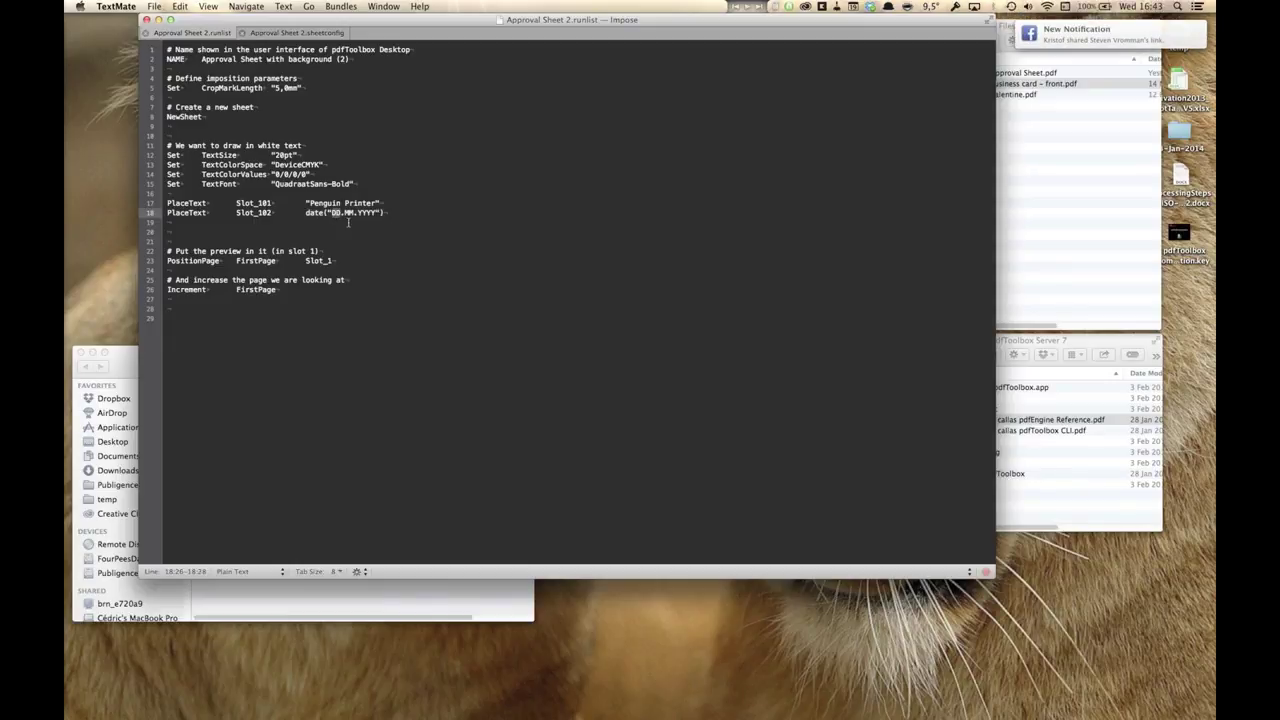
{"action": "double_click", "coordinate": [364, 213]}
{"action": "double_click", "coordinate": [313, 213]}
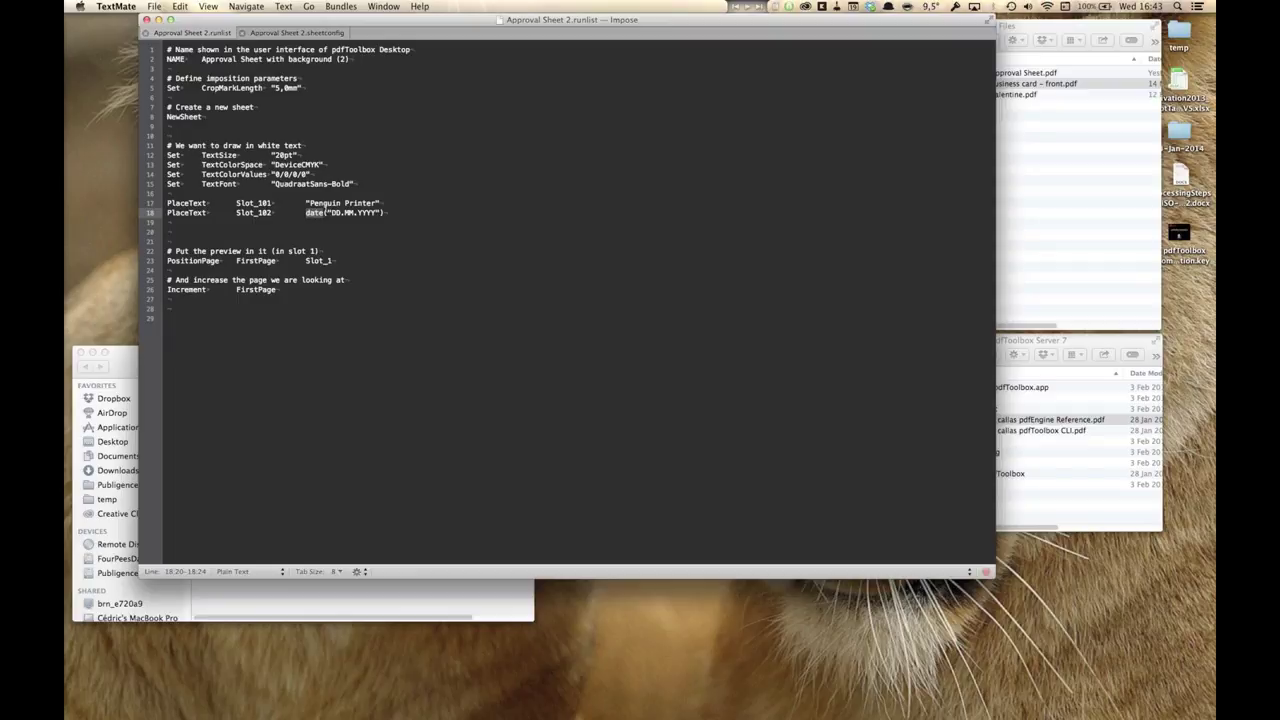
{"action": "left_click", "coordinate": [403, 212]}
{"action": "type", "text": "& \"\""}
{"action": "key", "text": "BackSpace"}
{"action": "key", "text": "BackSpace"}
{"action": "key", "text": "BackSpace"}
{"action": "key", "text": "BackSpace"}
{"action": "key", "text": "BackSpace"}
Examine the white text settings block and the two PlaceText lines together in Approval Sheet 2.runlist.
{"action": "key", "text": "super+Tab"}
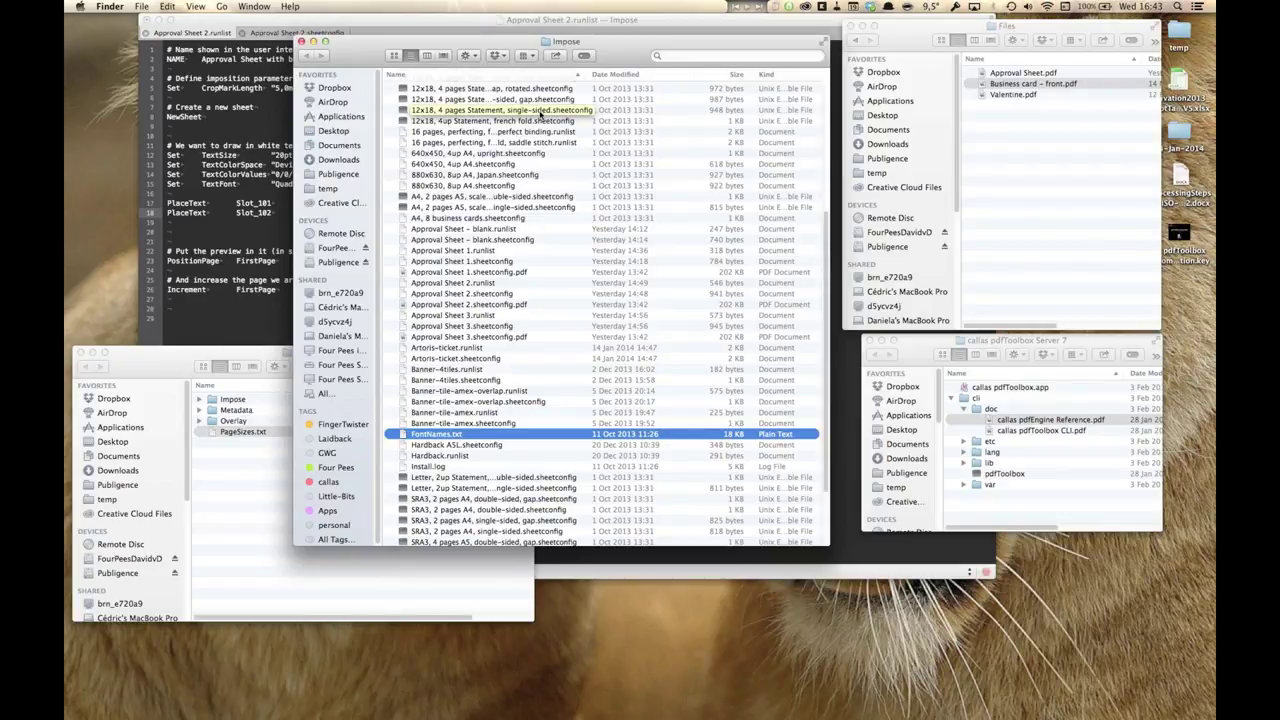
{"action": "key", "text": "super+Tab"}
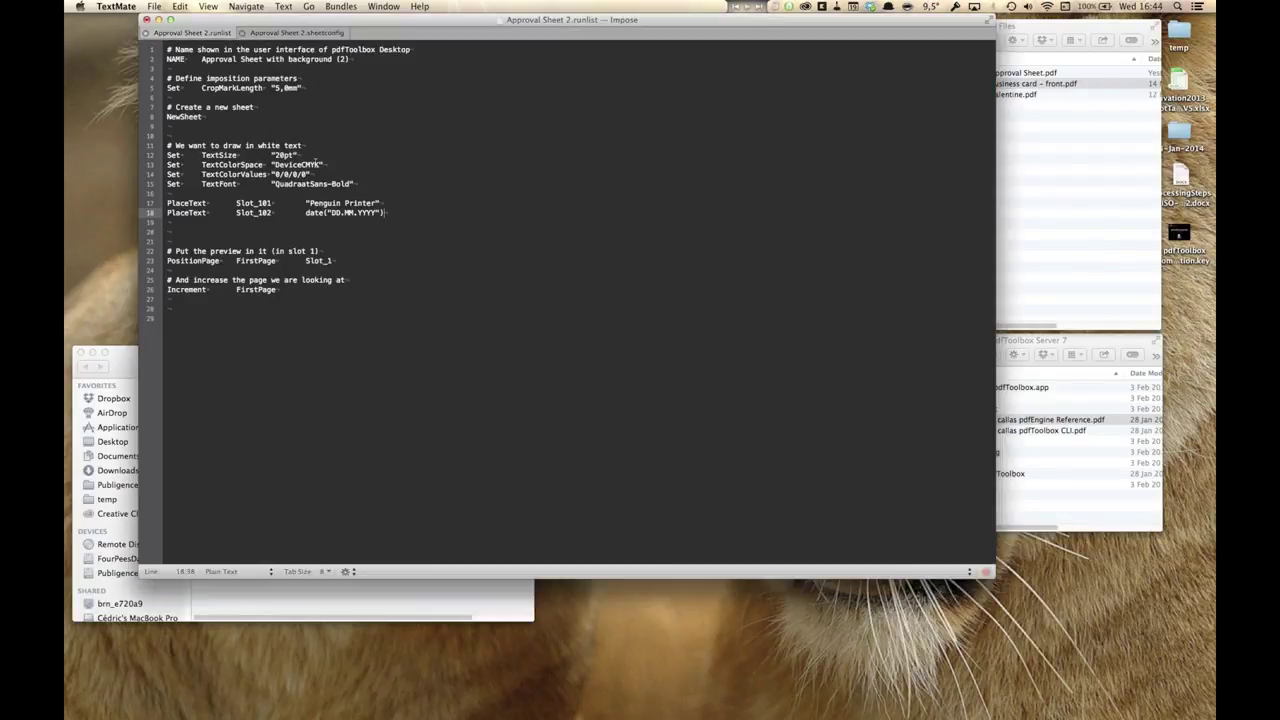
{"action": "triple_click", "coordinate": [313, 147]}
{"action": "left_click_drag", "start_coordinate": [313, 147], "coordinate": [318, 188]}
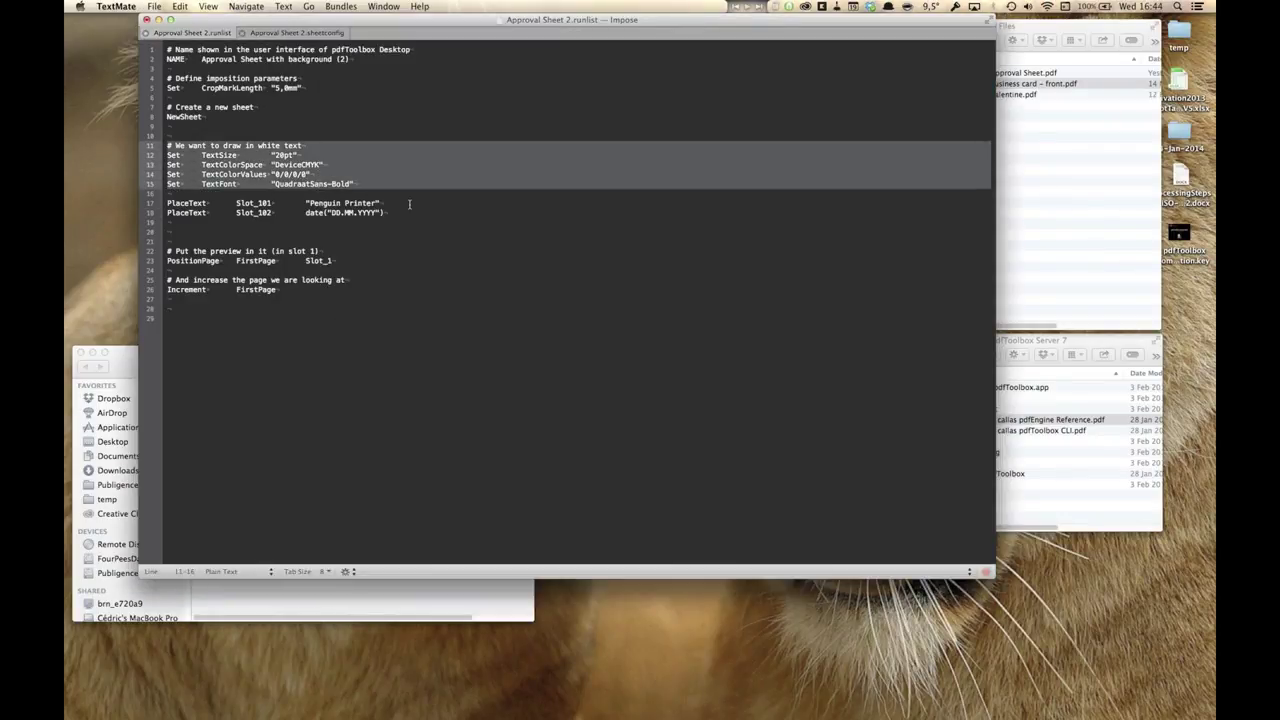
{"action": "left_click", "coordinate": [409, 204]}
{"action": "triple_click", "coordinate": [409, 204]}
{"action": "left_click_drag", "start_coordinate": [409, 204], "coordinate": [409, 210]}
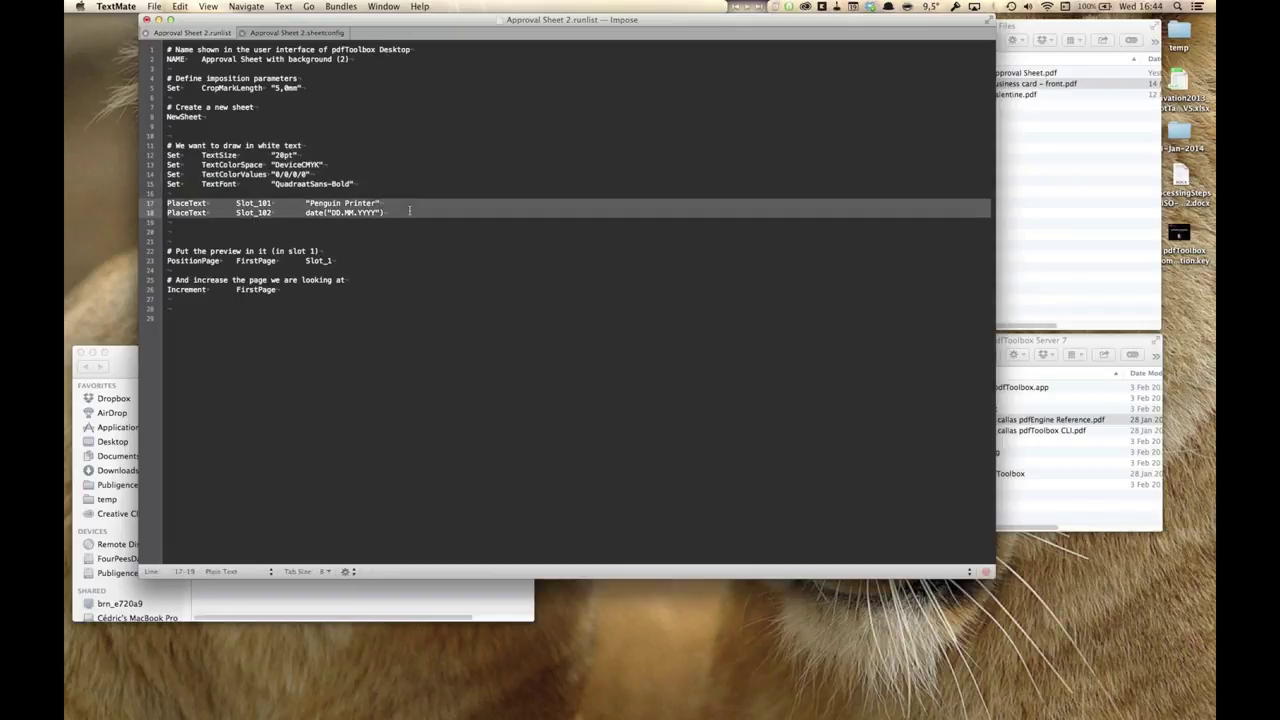
{"action": "left_click", "coordinate": [338, 227]}
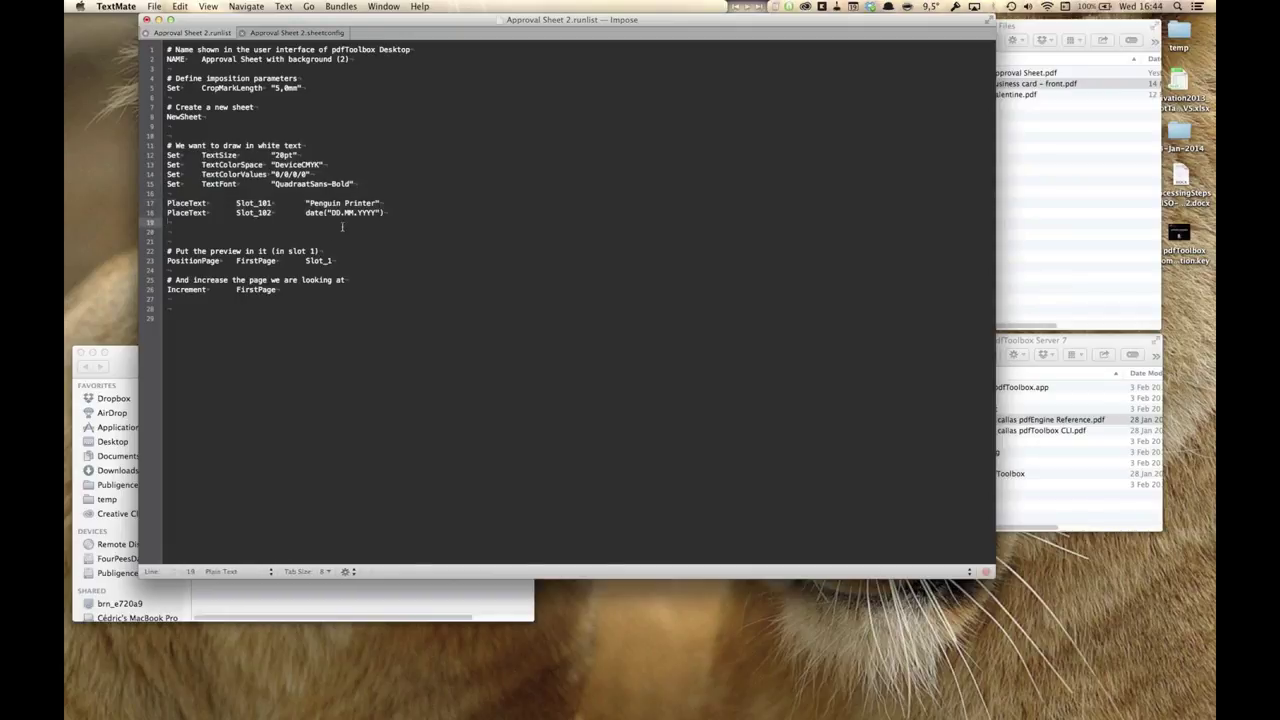
{"action": "left_click", "coordinate": [340, 232]}
Close Approval Sheet 2.runlist without saving, close Approval Sheet 2.sheetconfig, and switch to callas pdfToolbox.
{"action": "left_click", "coordinate": [147, 19]}
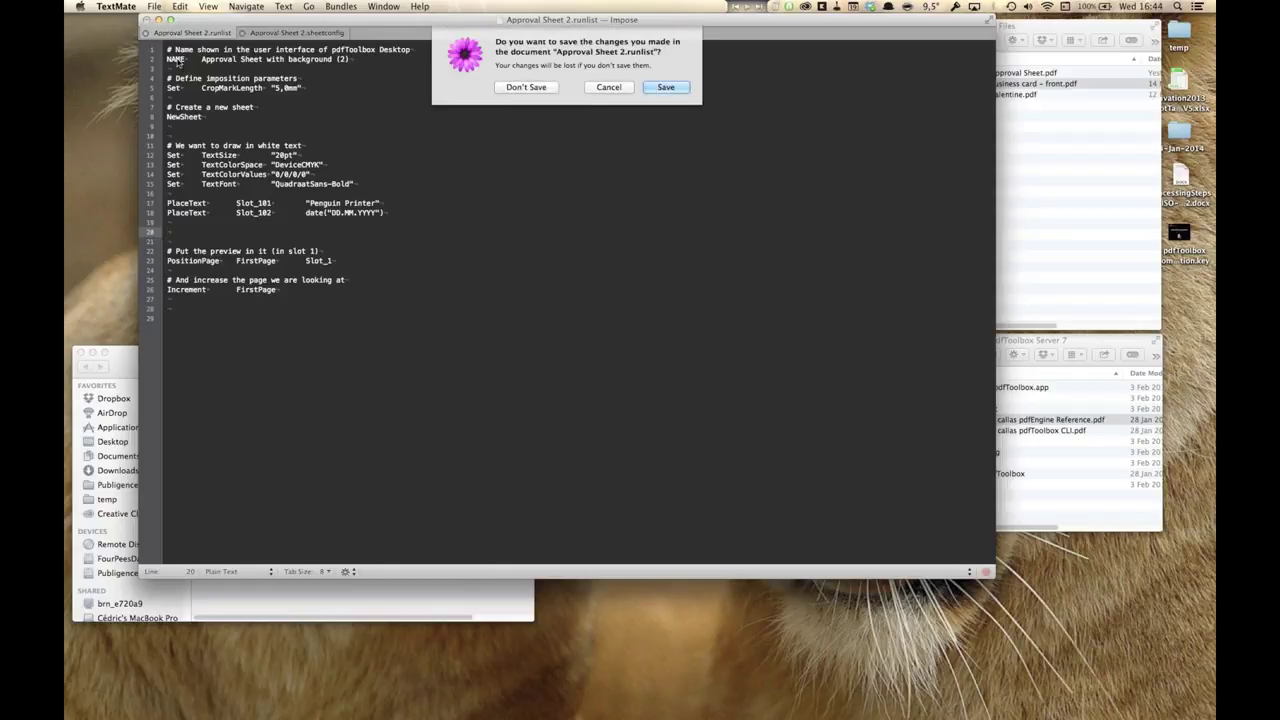
{"action": "left_click", "coordinate": [527, 88]}
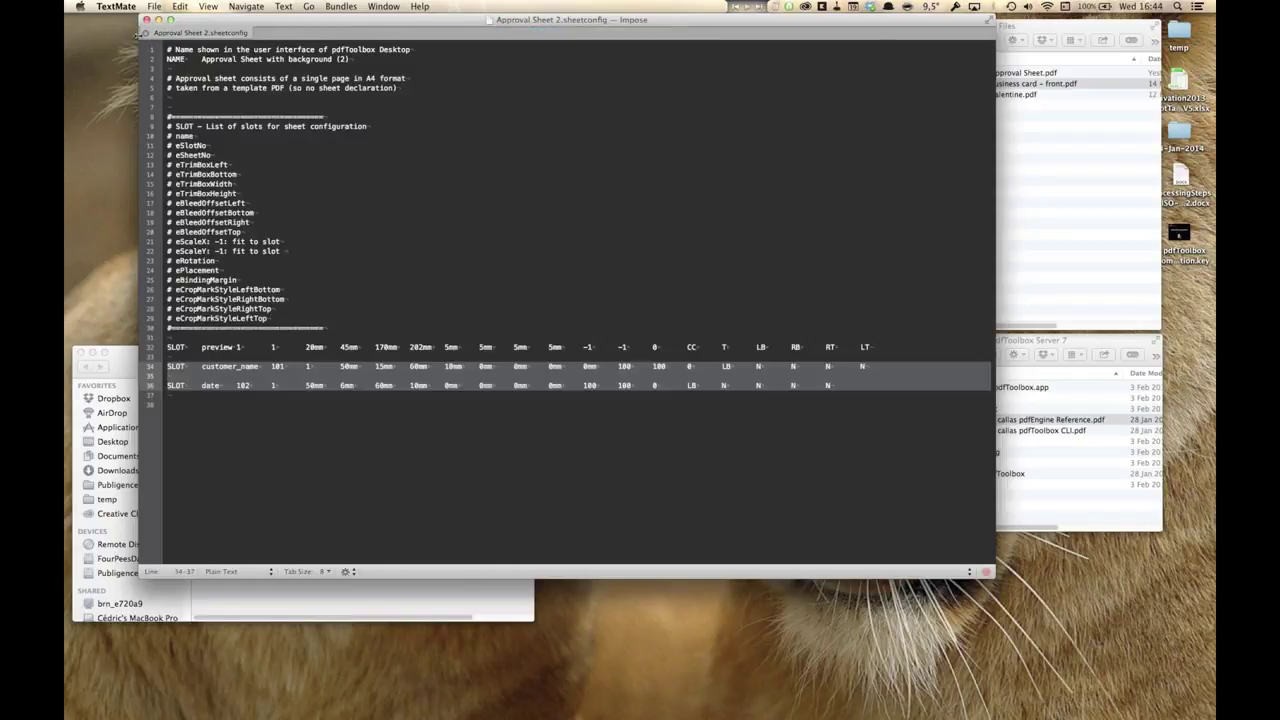
{"action": "left_click", "coordinate": [145, 33]}
{"action": "key", "text": "super+Tab"}
{"action": "key", "text": "super+Tab"}
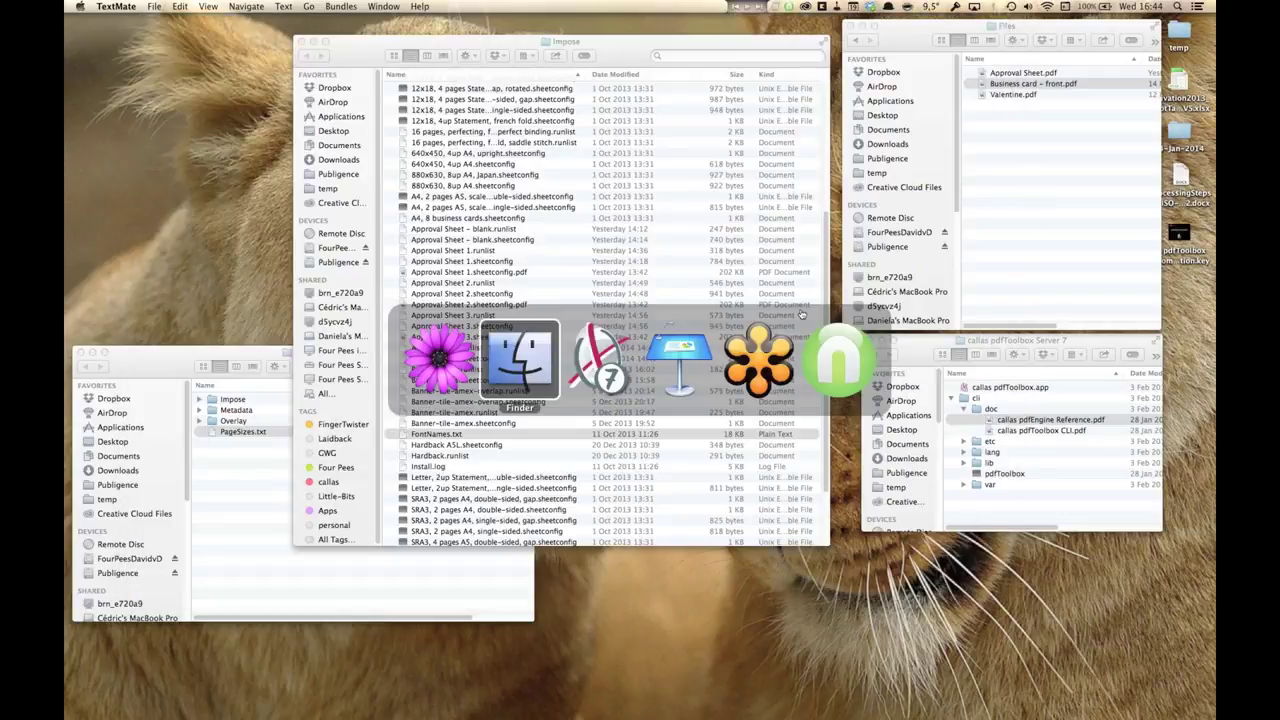
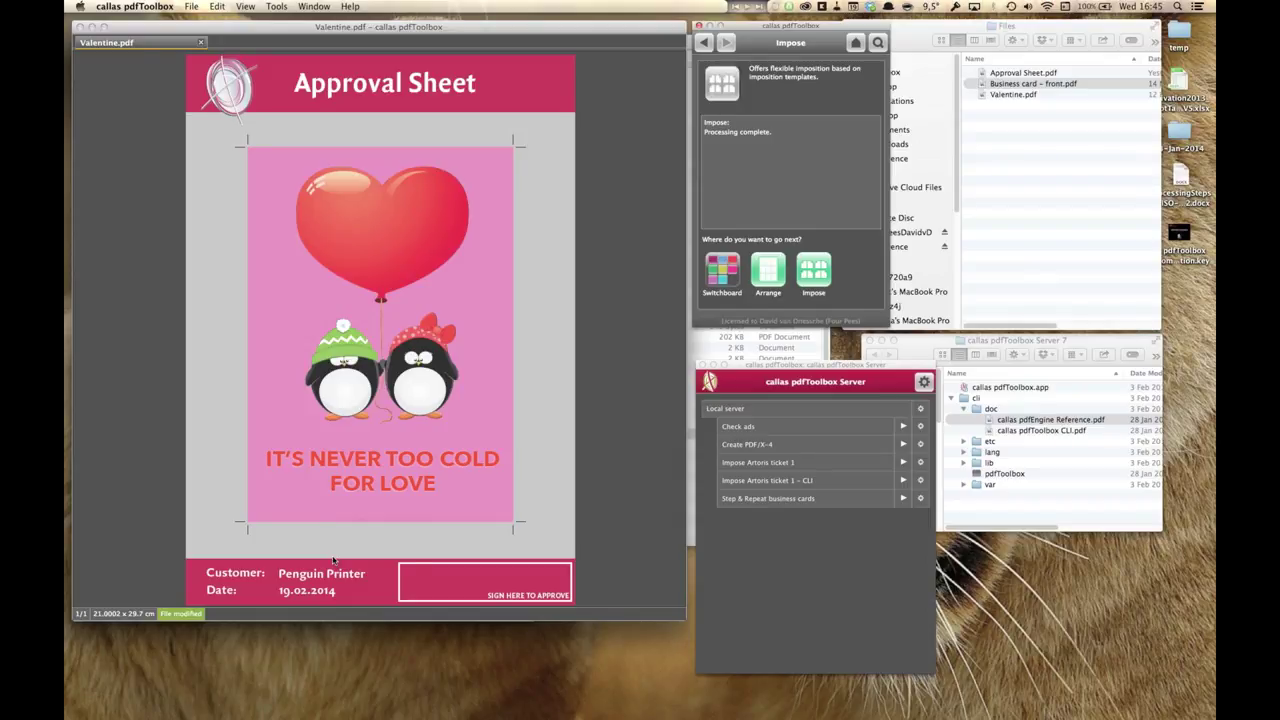
Close the imposed Valentine.pdf without saving and reopen the original Valentine.pdf in pdfToolbox.
{"action": "left_click", "coordinate": [201, 42]}
{"action": "left_click", "coordinate": [474, 352]}
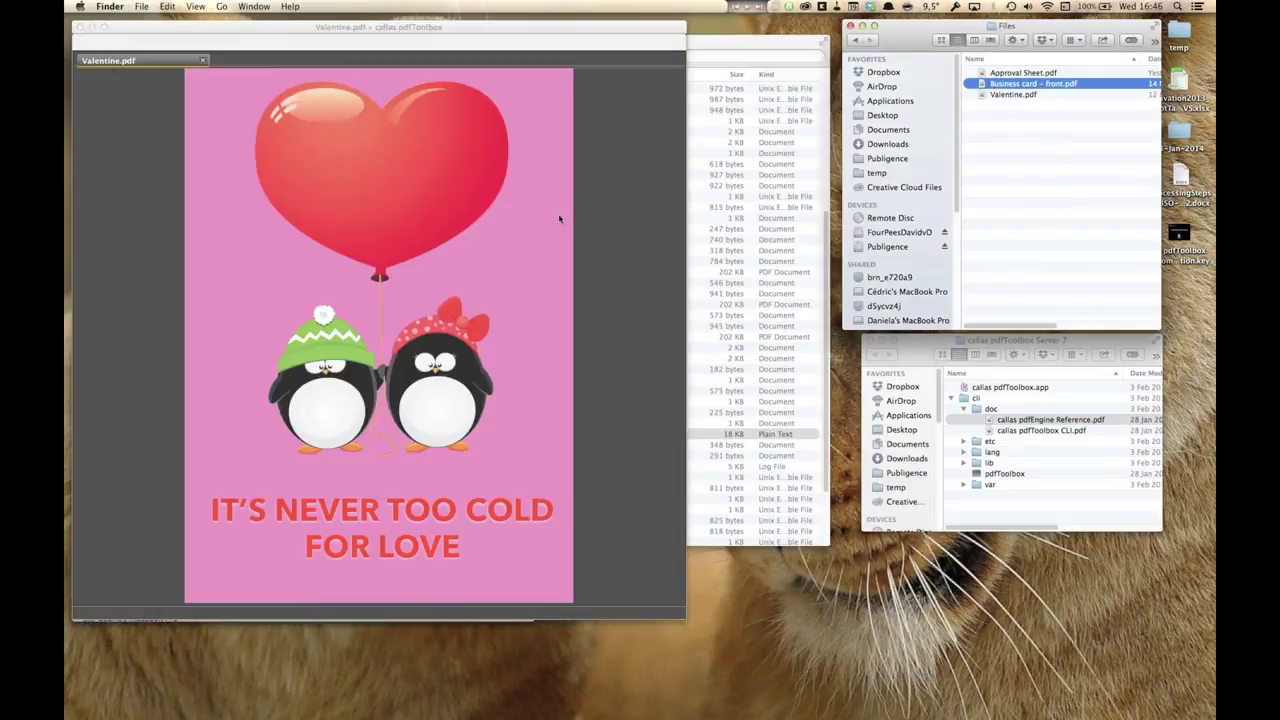
{"action": "left_click", "coordinate": [601, 186]}
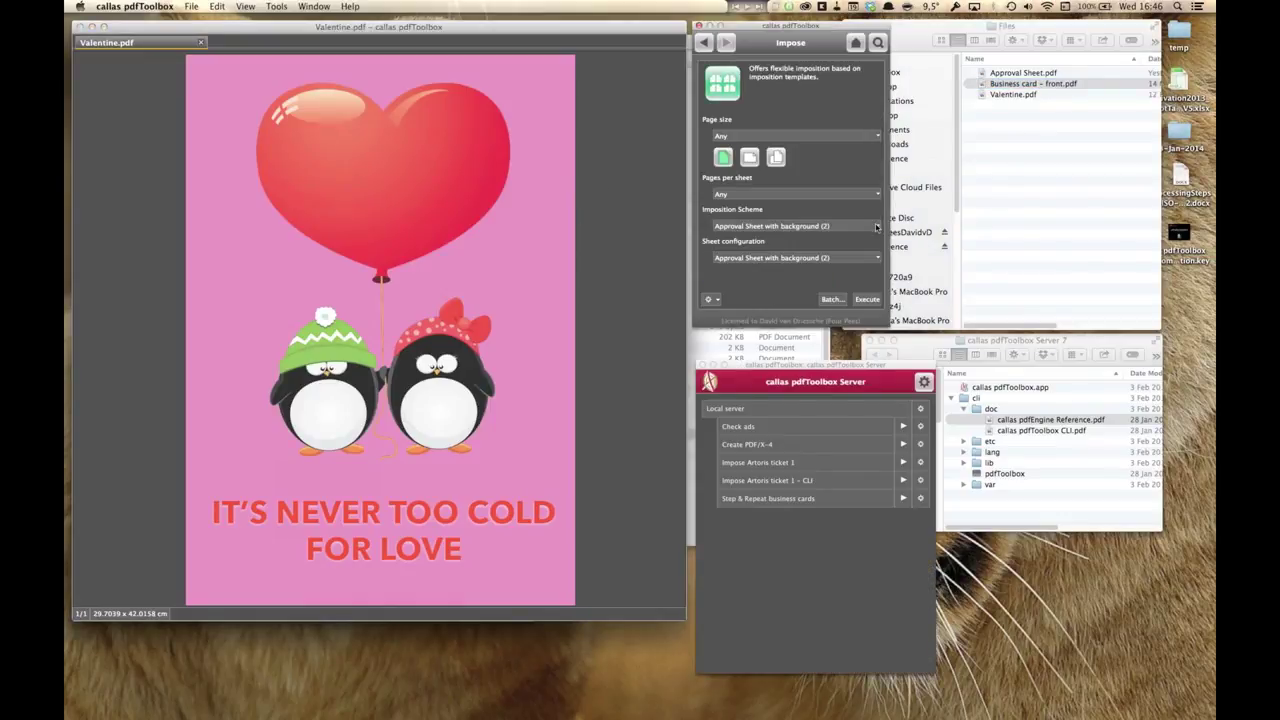
Set both the imposition scheme and the sheet configuration to Approval Sheet with background (3).
{"action": "left_click", "coordinate": [876, 225]}
{"action": "left_click", "coordinate": [790, 408]}
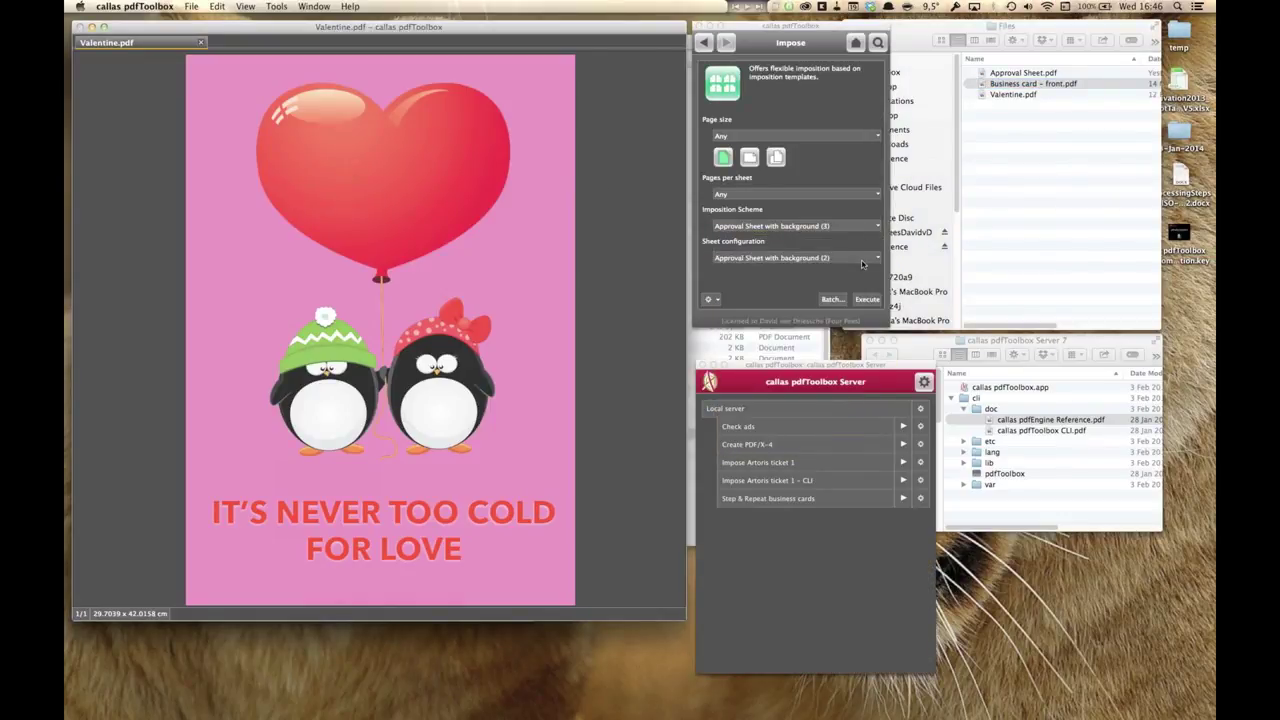
{"action": "left_click", "coordinate": [864, 258]}
{"action": "left_click", "coordinate": [858, 449]}
Open Approval Sheet 3.runlist and Approval Sheet 3.sheetconfig from the Impose folder in TextMate and examine the sheetconfig's three SLOT lines.
{"action": "key", "text": "super+h"}
{"action": "left_click", "coordinate": [496, 316]}
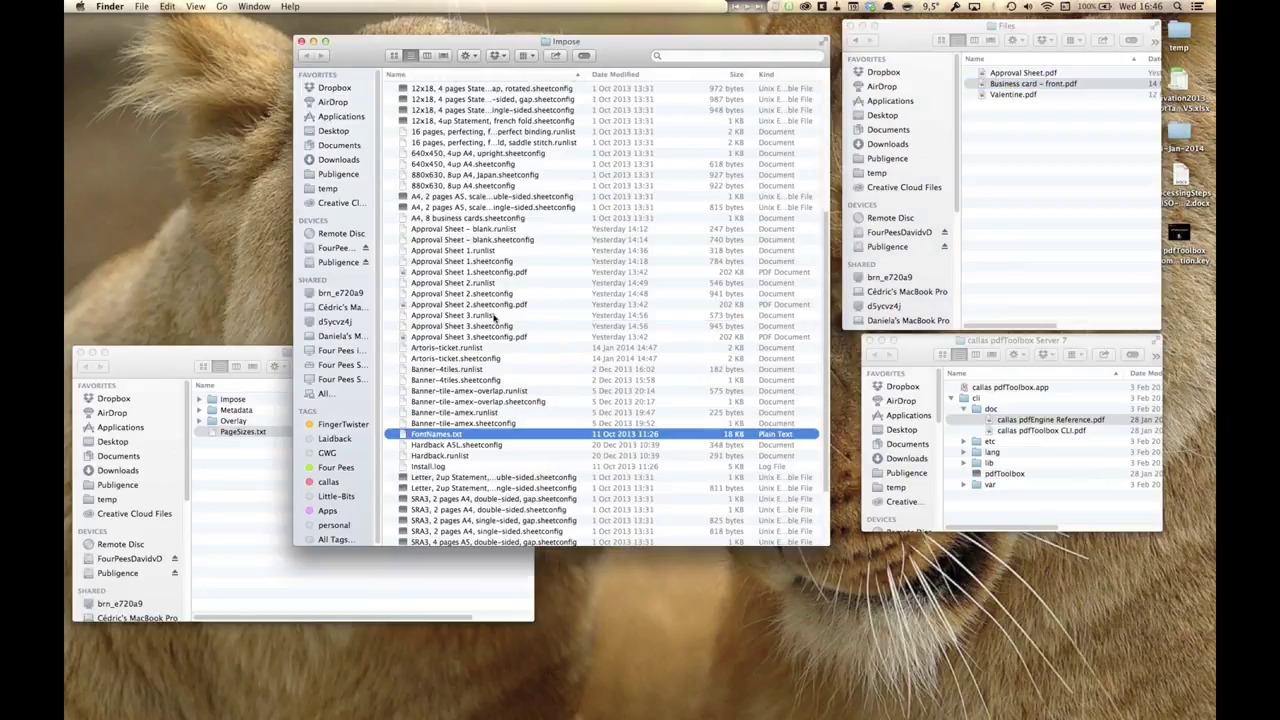
{"action": "left_click", "coordinate": [494, 315]}
{"action": "left_click", "coordinate": [502, 328], "text": "shift"}
{"action": "left_click_drag", "start_coordinate": [502, 328], "coordinate": [68, 284]}
{"action": "left_click", "coordinate": [300, 33]}
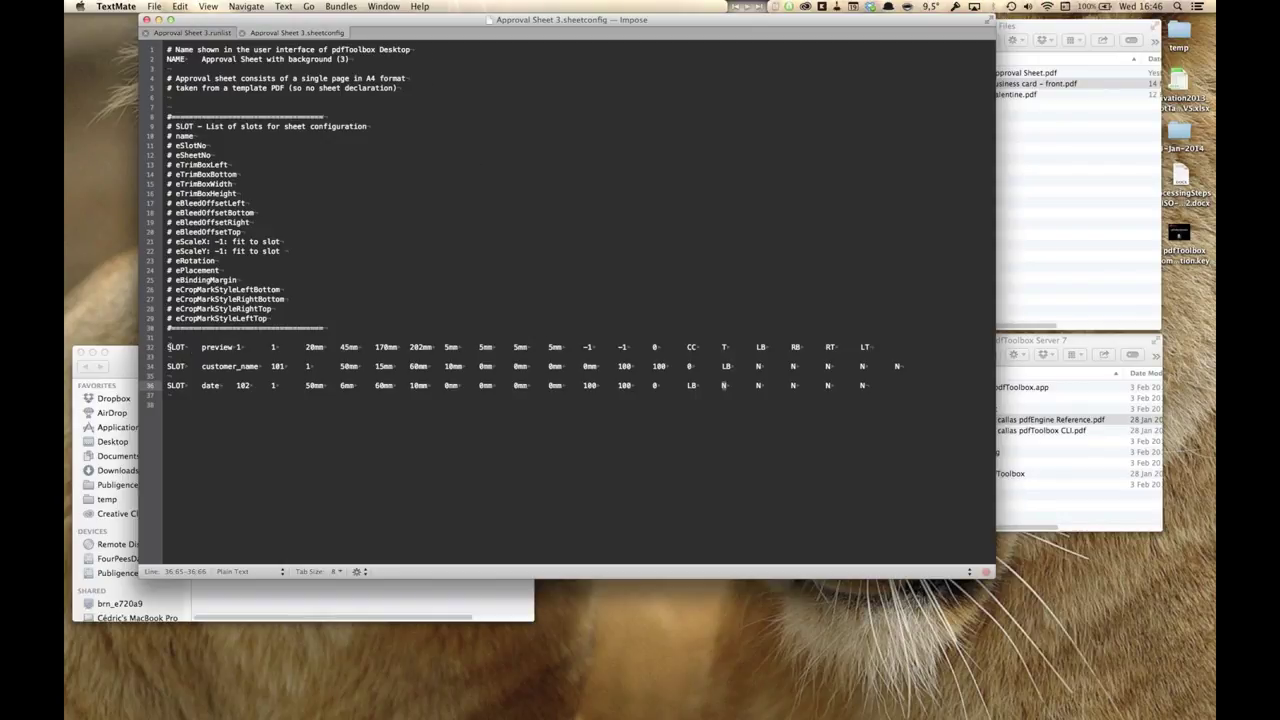
{"action": "left_click_drag", "start_coordinate": [169, 347], "coordinate": [212, 403]}
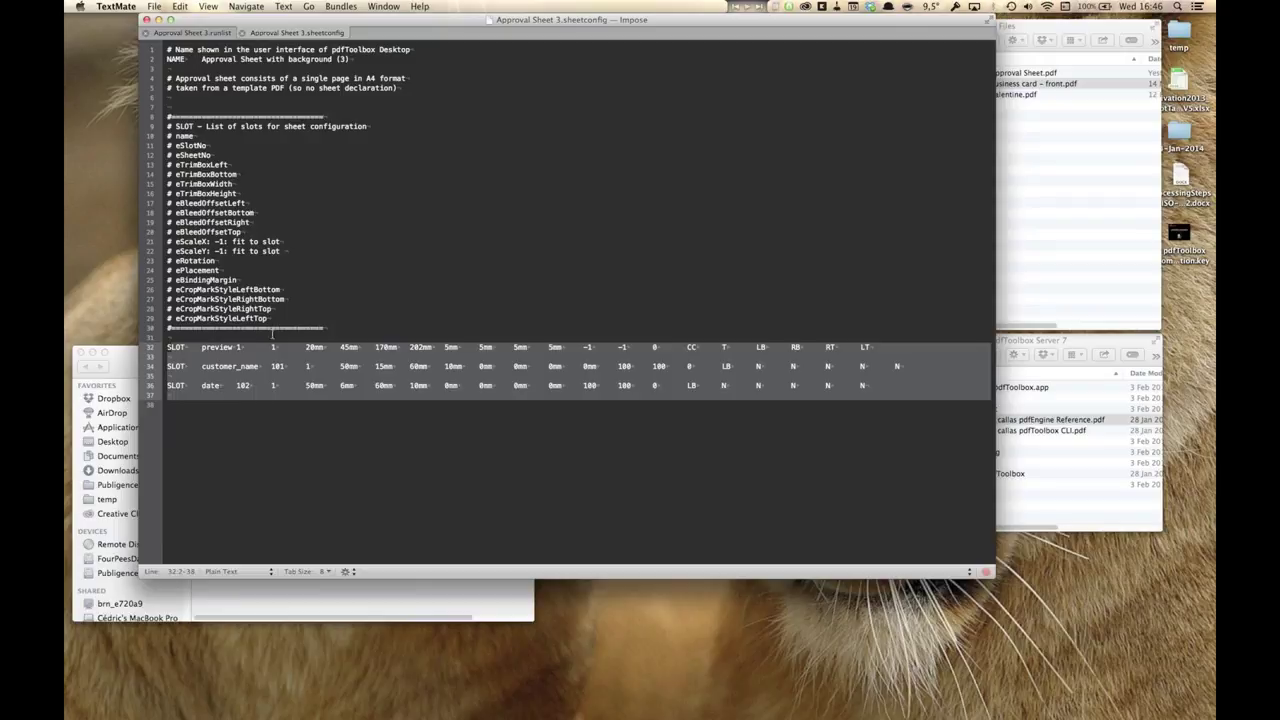
Examine the ENVIRONMENT expression for Slot_101 in Approval Sheet 3.runlist, including its CustomerName key, string type and dashed default value.
{"action": "left_click", "coordinate": [225, 34]}
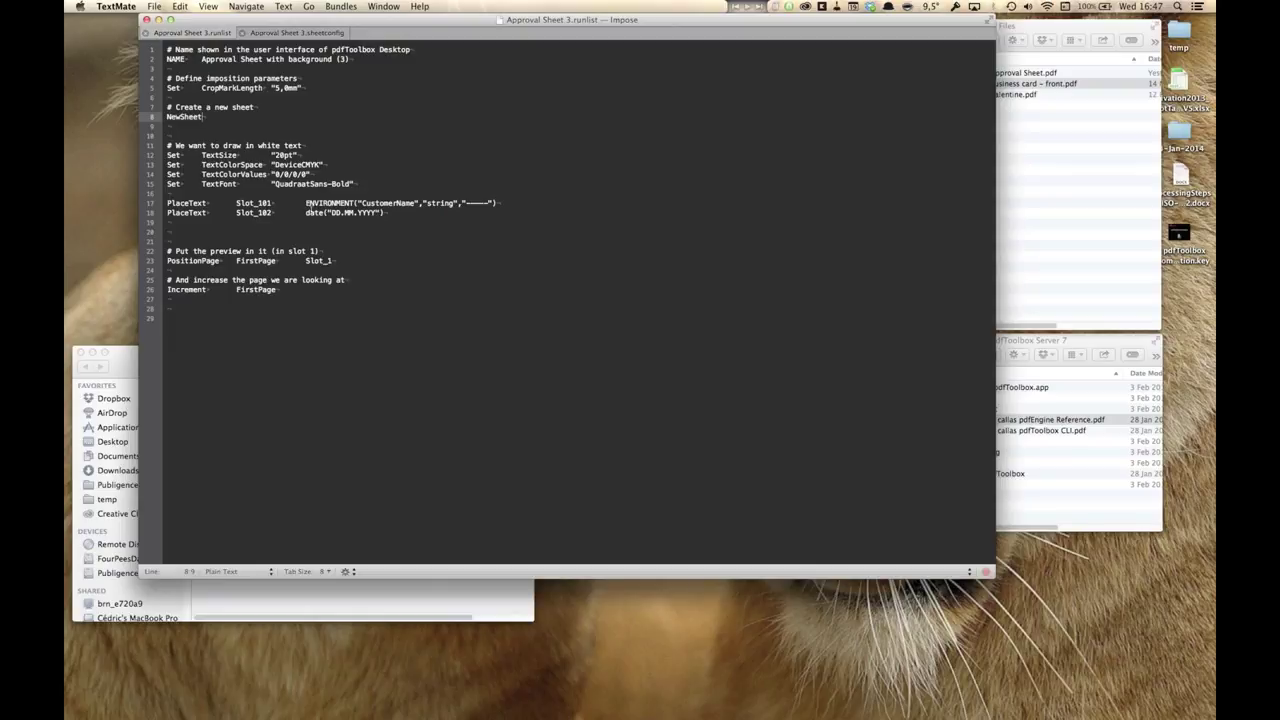
{"action": "left_click_drag", "start_coordinate": [306, 204], "coordinate": [505, 204]}
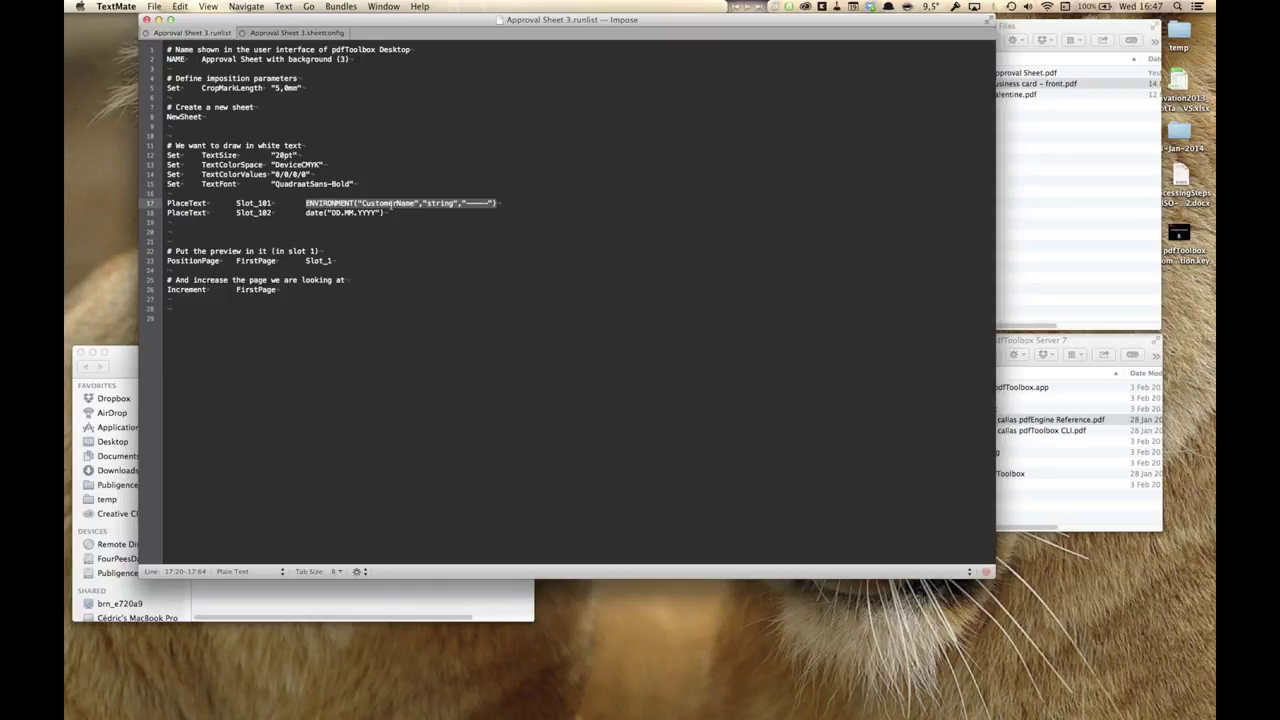
{"action": "double_click", "coordinate": [390, 203]}
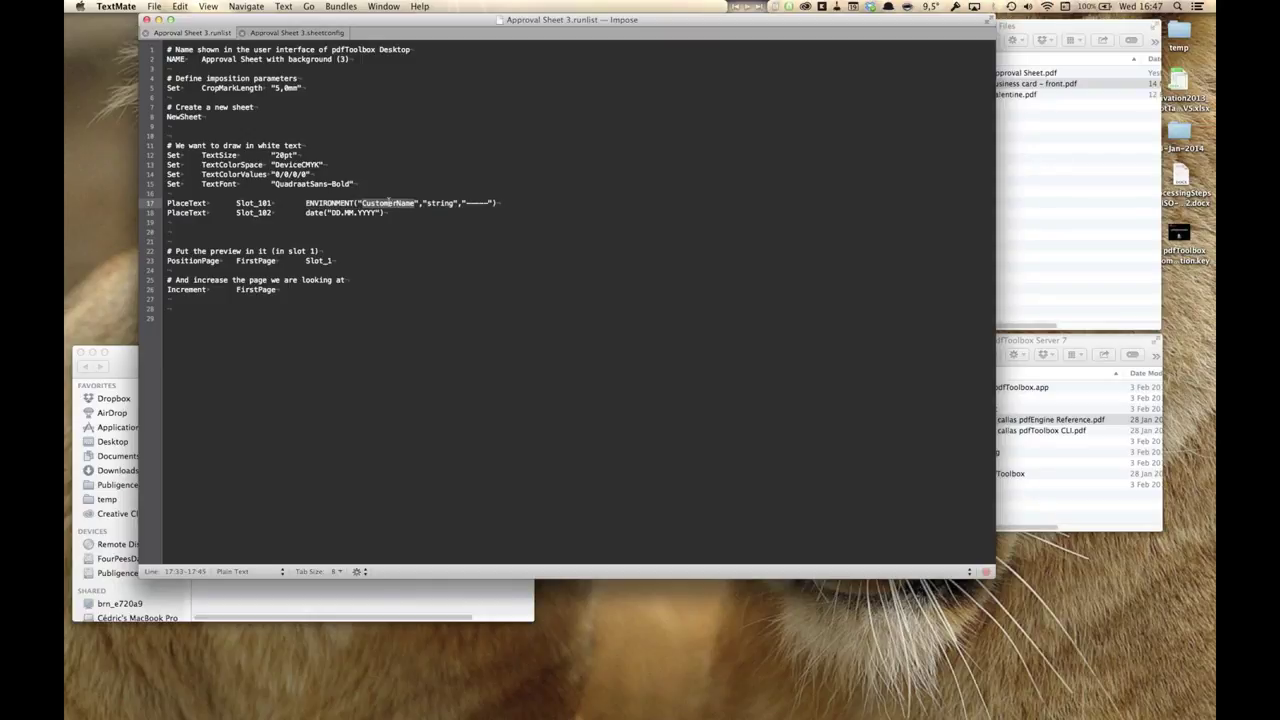
{"action": "double_click", "coordinate": [442, 203]}
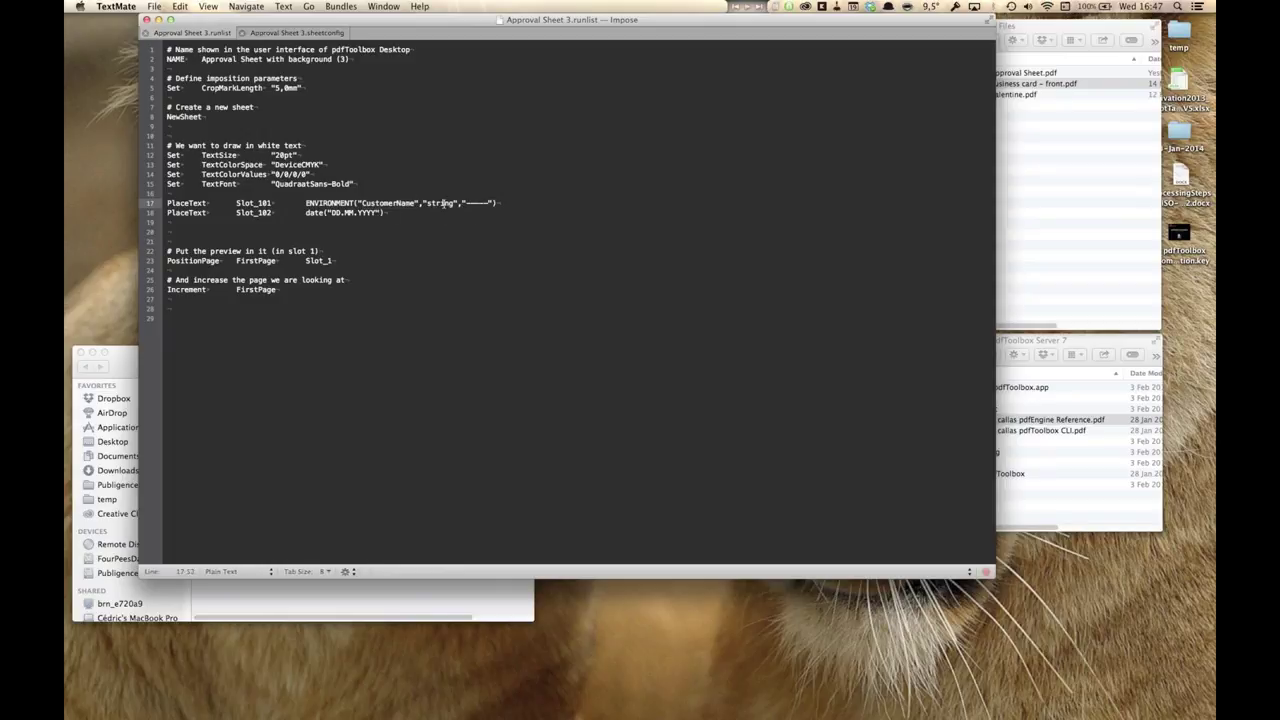
{"action": "double_click", "coordinate": [479, 204]}
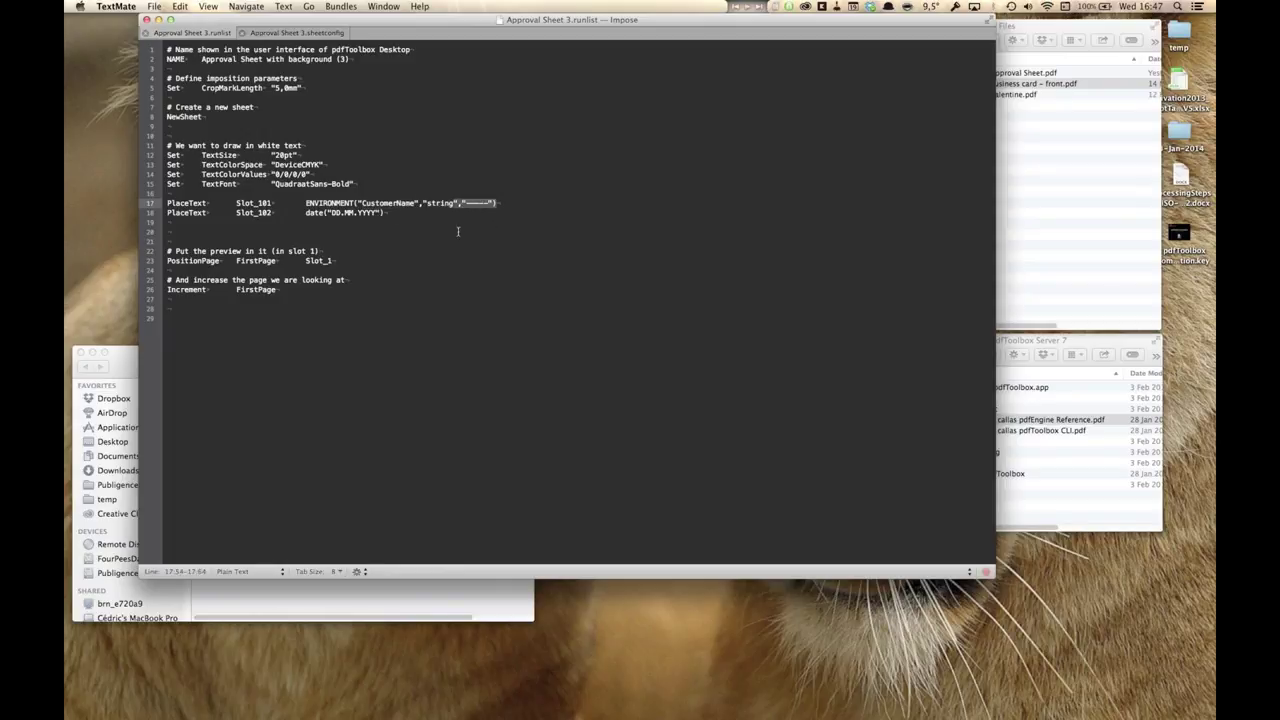
{"action": "left_click", "coordinate": [458, 232]}
Switch to callas pdfToolbox and execute the imposition on Valentine.pdf.
{"action": "key", "text": "super+Tab"}
{"action": "key", "text": "super+Tab"}
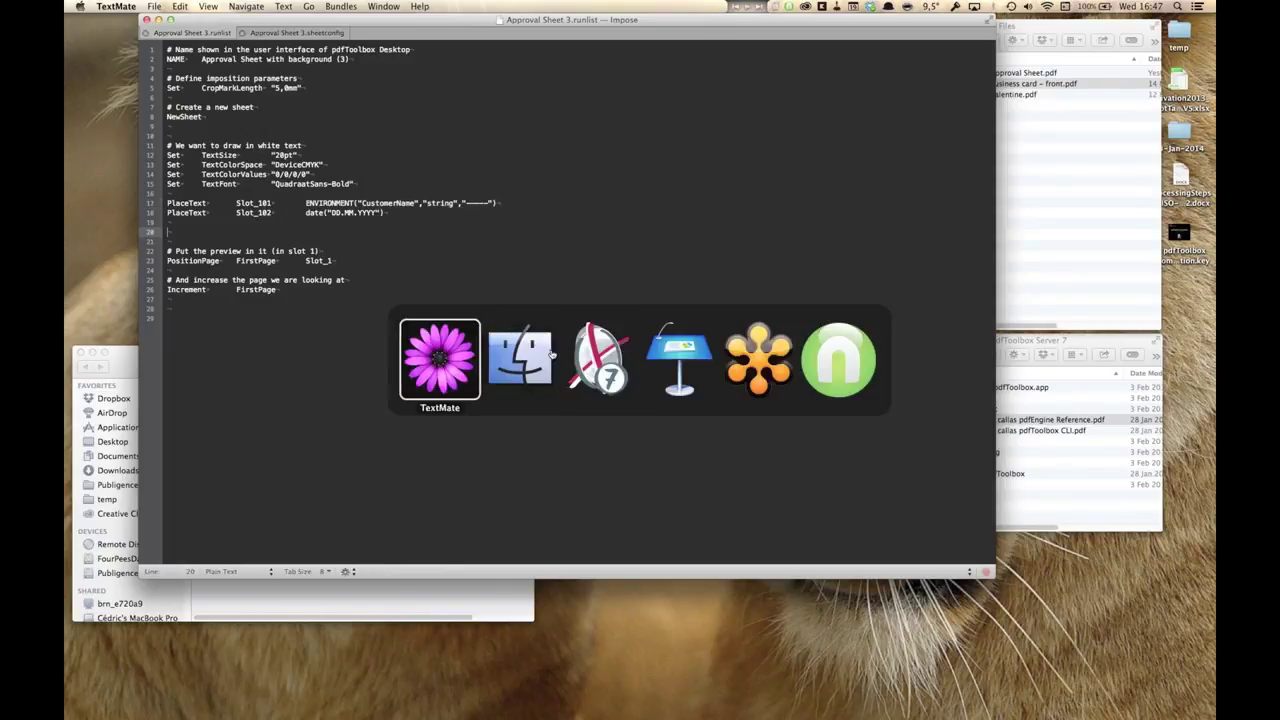
{"action": "key", "text": "Return"}
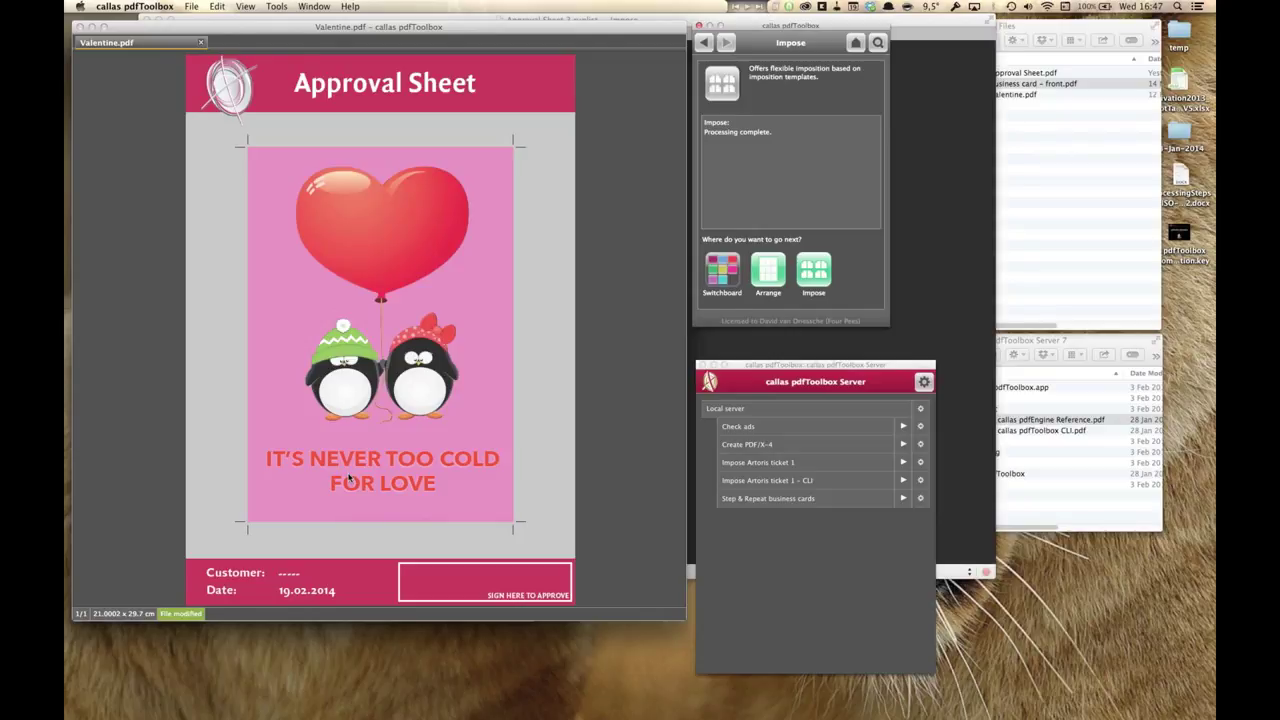
Hide pdfToolbox, launch iTerm and enlarge its shell window.
{"action": "key", "text": "super+h"}
{"action": "key", "text": "alt+space"}
{"action": "type", "text": "it"}
{"action": "key", "text": "Return"}
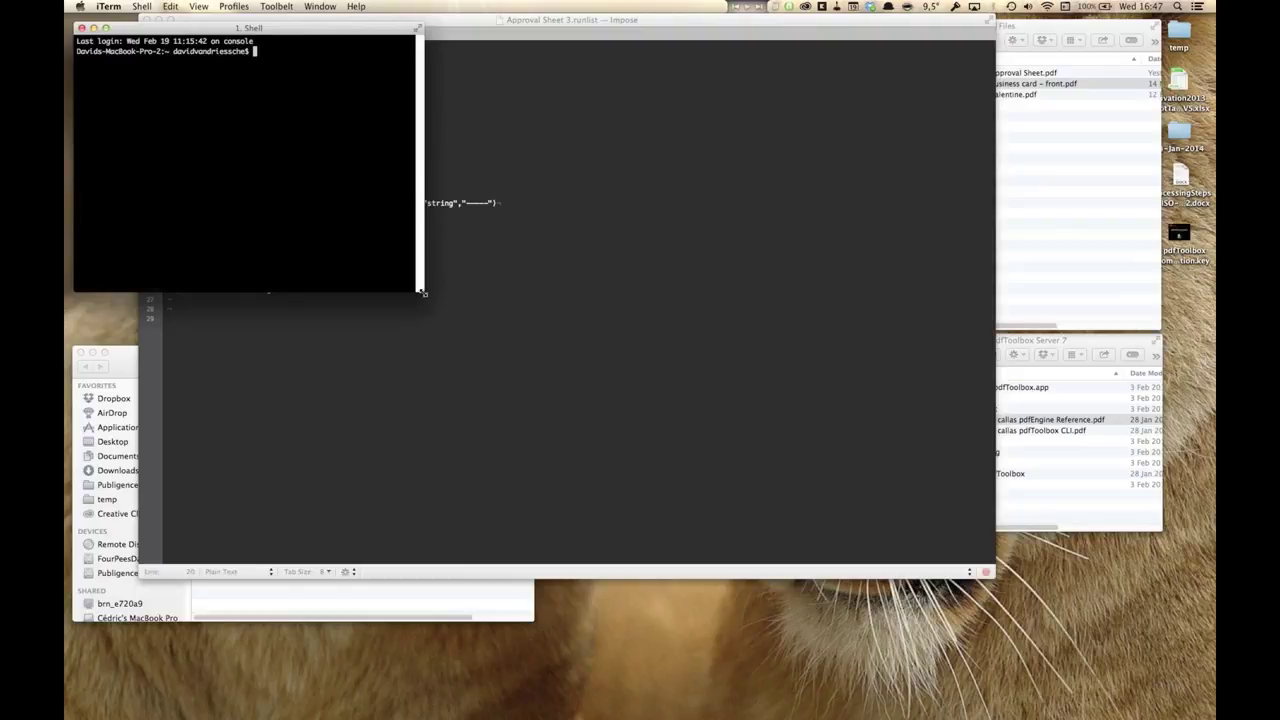
{"action": "left_click_drag", "start_coordinate": [424, 291], "coordinate": [676, 342]}
Run the pdfToolbox command-line tool from the callas pdfToolbox Server 7 cli folder with --help impose.
{"action": "left_click", "coordinate": [1030, 408]}
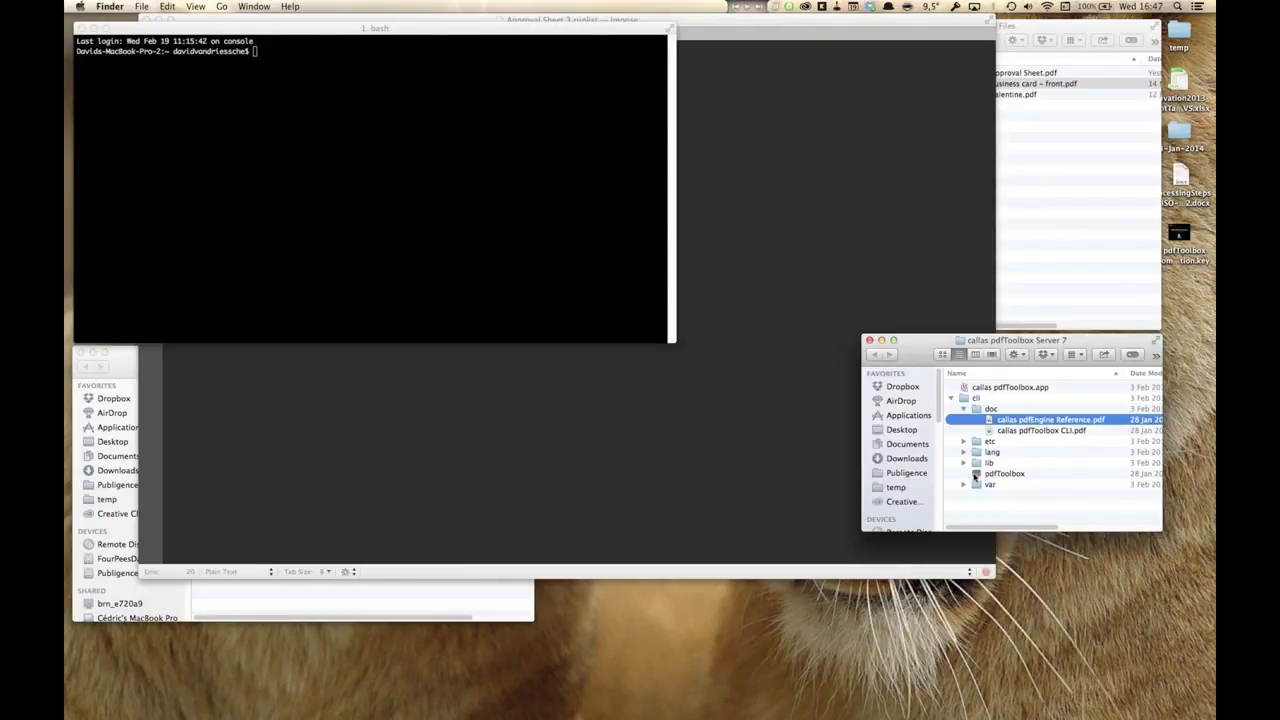
{"action": "left_click_drag", "start_coordinate": [977, 474], "coordinate": [380, 124]}
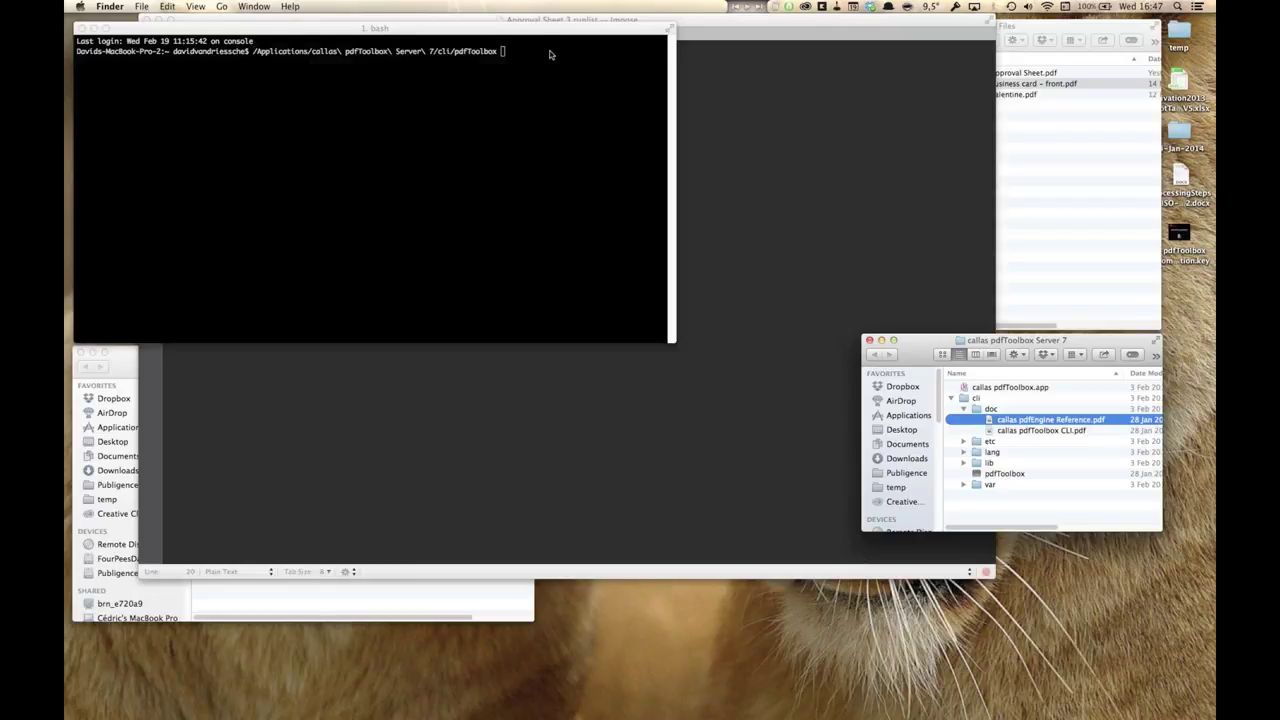
{"action": "left_click", "coordinate": [551, 60]}
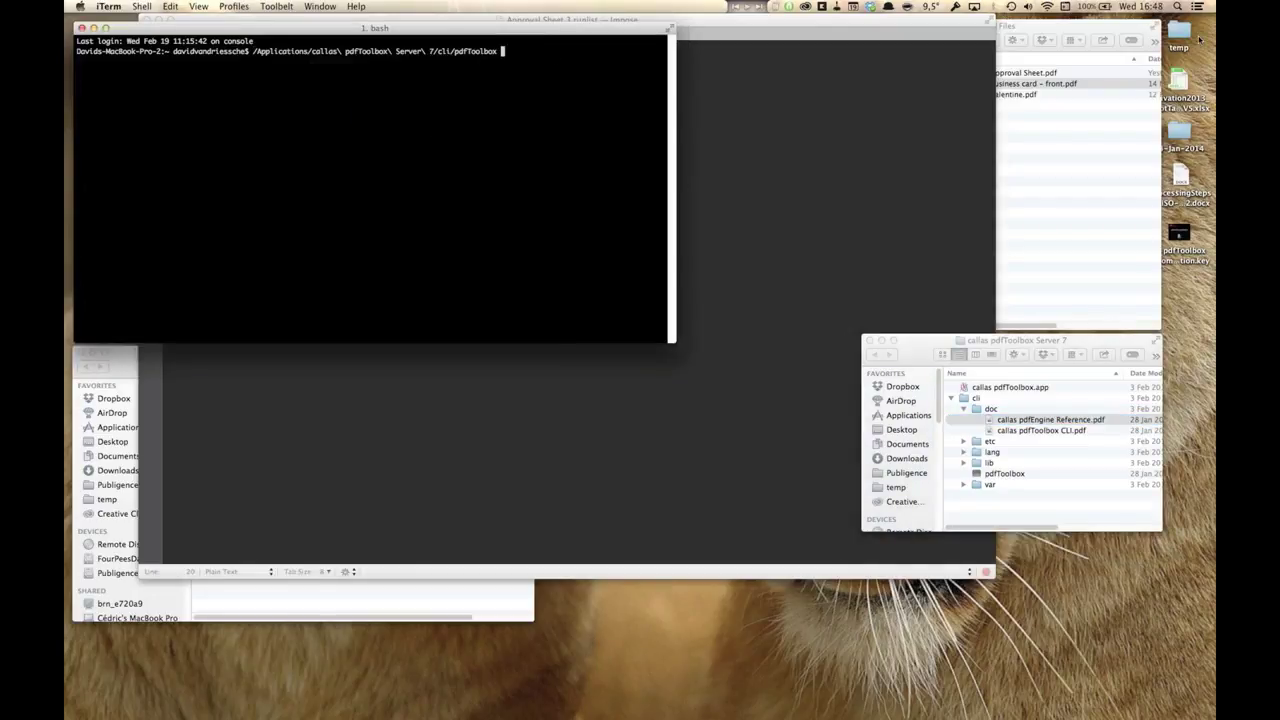
{"action": "type", "text": "--help"}
{"action": "key", "text": "Return"}
Examine the impose usage line, its runlist, sheet config and input files arguments, and the available options.
{"action": "scroll", "coordinate": [344, 152], "scroll_direction": "up", "scroll_amount": 5}
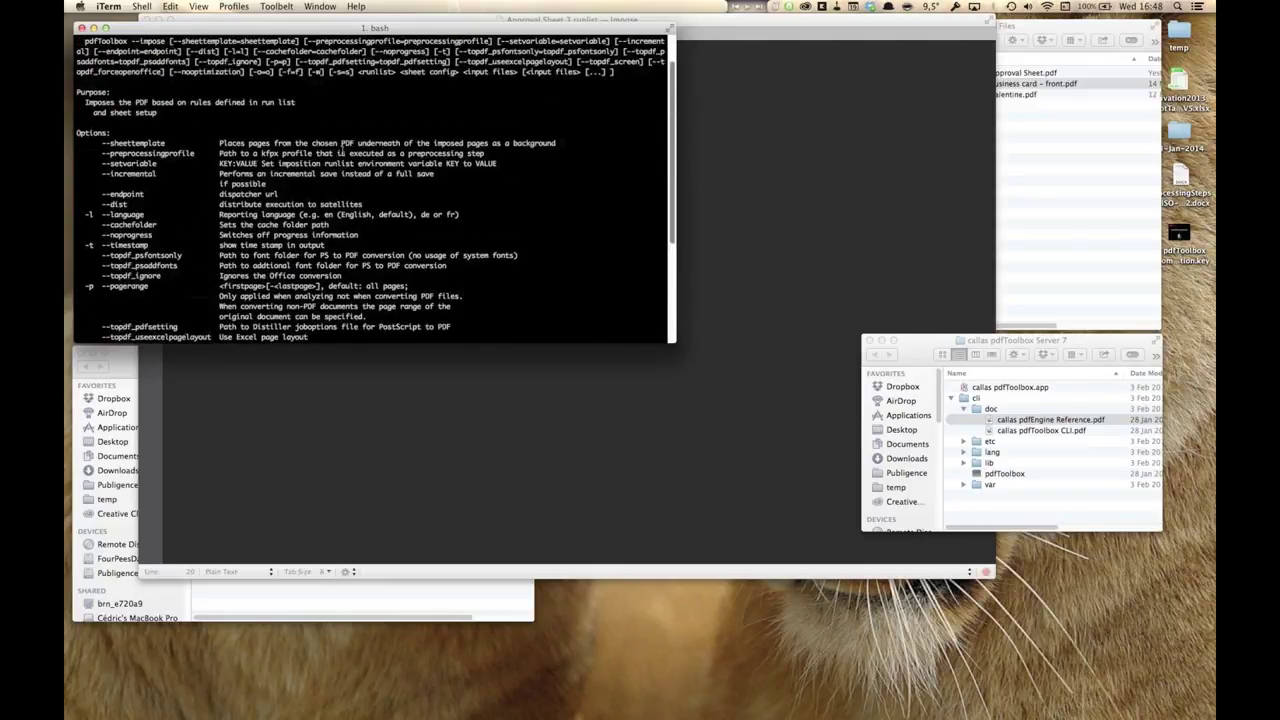
{"action": "left_click_drag", "start_coordinate": [358, 82], "coordinate": [518, 82]}
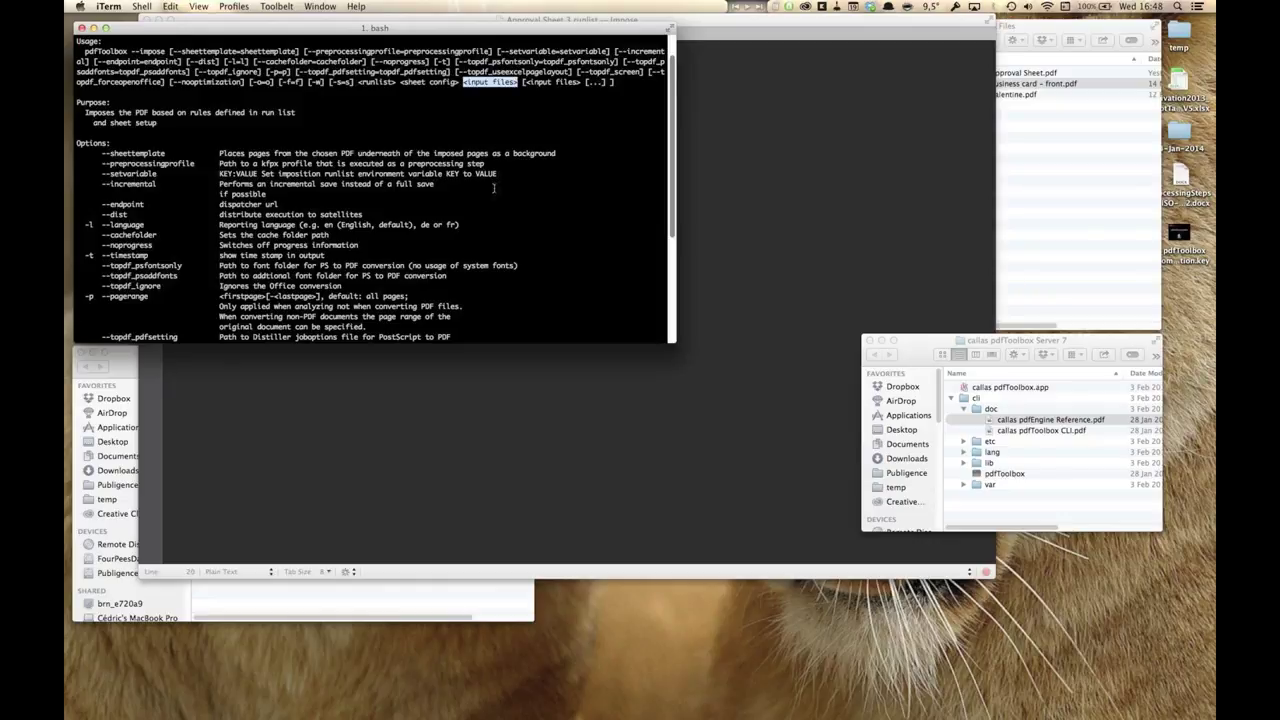
{"action": "scroll", "coordinate": [379, 218], "scroll_direction": "down", "scroll_amount": 5}
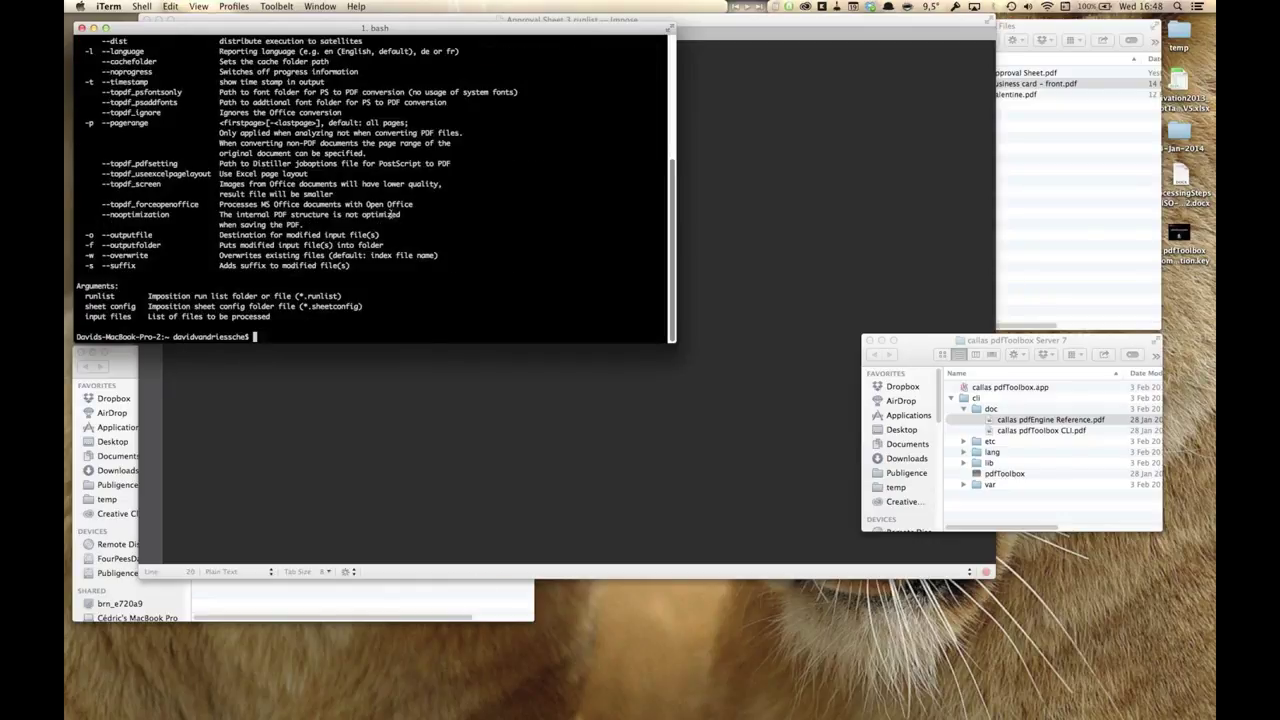
Recall the pdfToolbox help command and edit it so that it calls --impose.
{"action": "key", "text": "Up"}
{"action": "key", "text": "Left"}
{"action": "key", "text": "Left"}
{"action": "key", "text": "Left"}
{"action": "key", "text": "Left"}
{"action": "key", "text": "Left"}
{"action": "key", "text": "Left"}
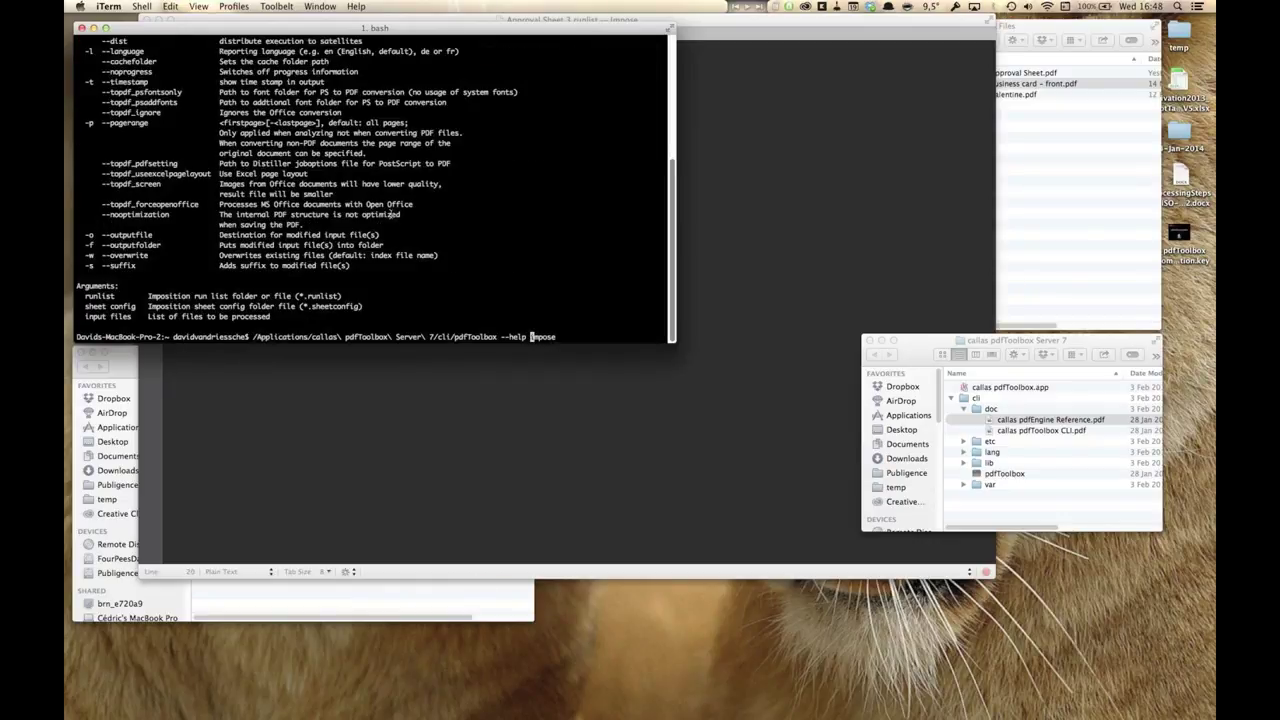
{"action": "key", "text": "BackSpace"}
{"action": "key", "text": "BackSpace"}
{"action": "key", "text": "BackSpace"}
{"action": "key", "text": "BackSpace"}
{"action": "key", "text": "BackSpace"}
{"action": "key", "text": "ctrl+e"}
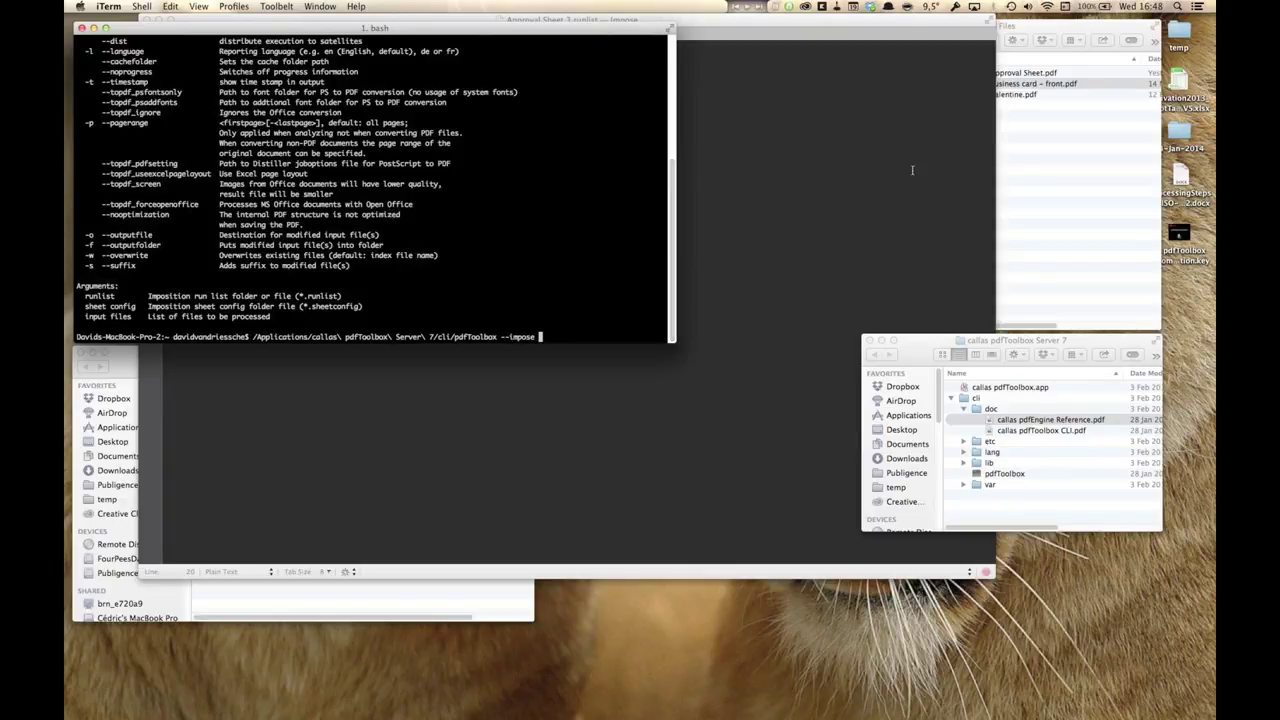
Add the paths of Approval Sheet 3.runlist and Approval Sheet 3.sheetconfig from Finder's Impose folder to the pending impose command in iTerm.
{"action": "left_click", "coordinate": [912, 170]}
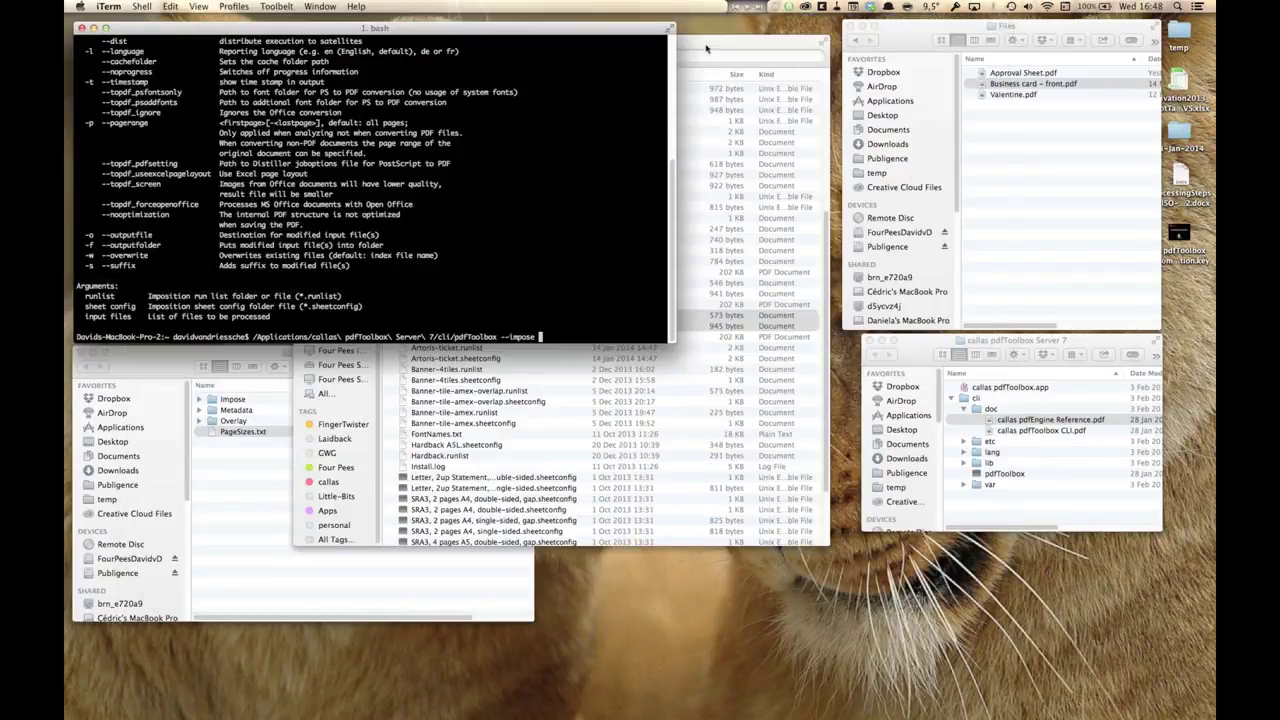
{"action": "left_click", "coordinate": [548, 690]}
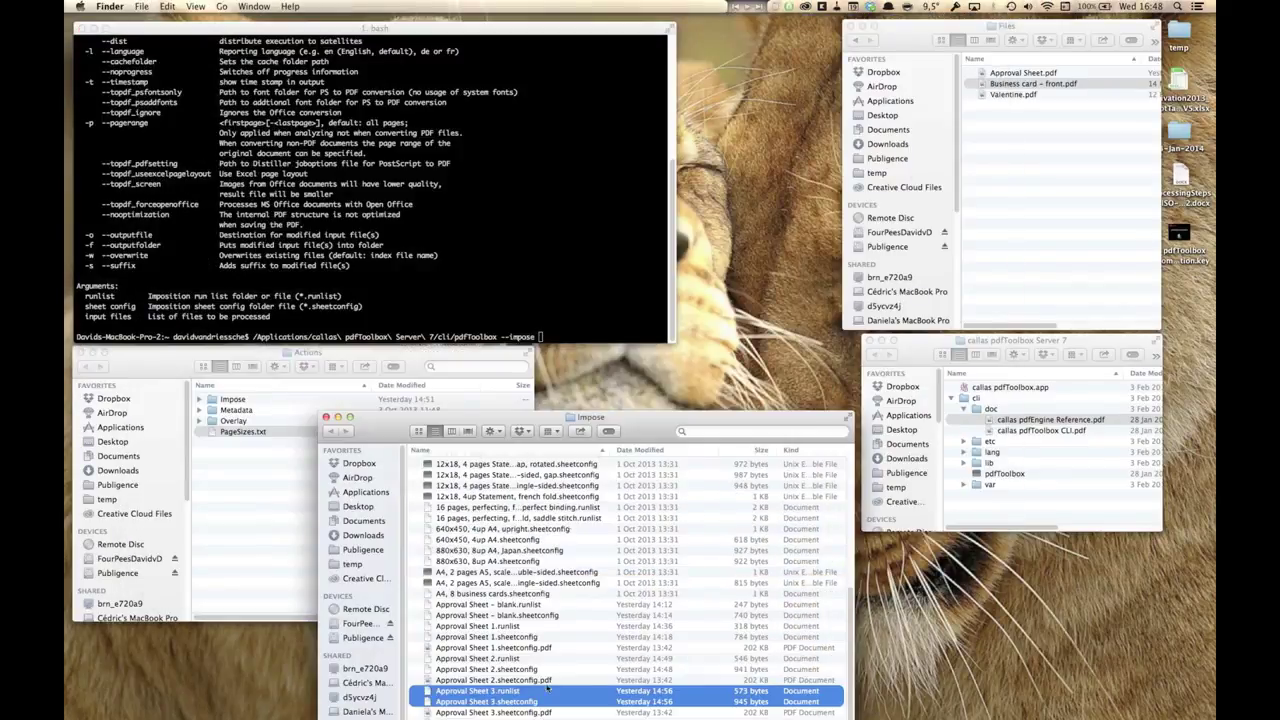
{"action": "left_click", "coordinate": [560, 679]}
{"action": "left_click_drag", "start_coordinate": [515, 692], "coordinate": [560, 338]}
{"action": "left_click_drag", "start_coordinate": [515, 703], "coordinate": [578, 282]}
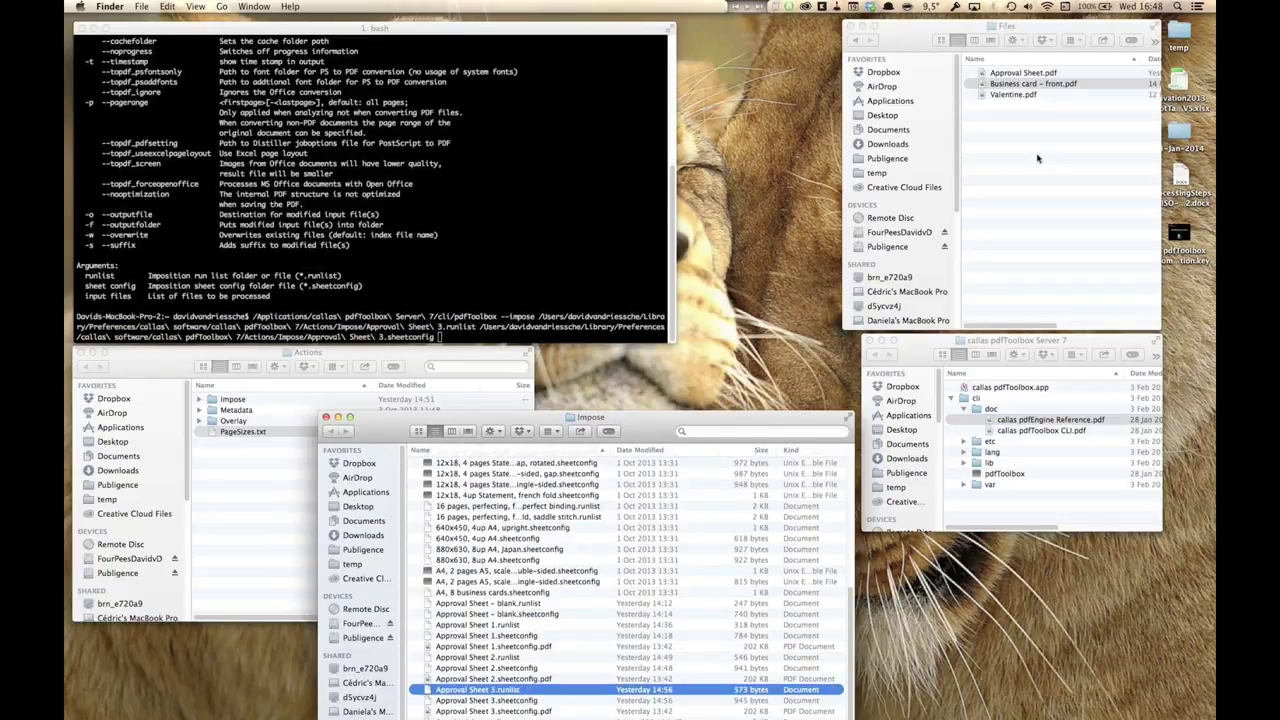
Append Valentine.pdf as the input file, run the impose command and preview the resulting PDF in Finder.
{"action": "left_click_drag", "start_coordinate": [1018, 95], "coordinate": [620, 298]}
{"action": "left_click", "coordinate": [571, 286]}
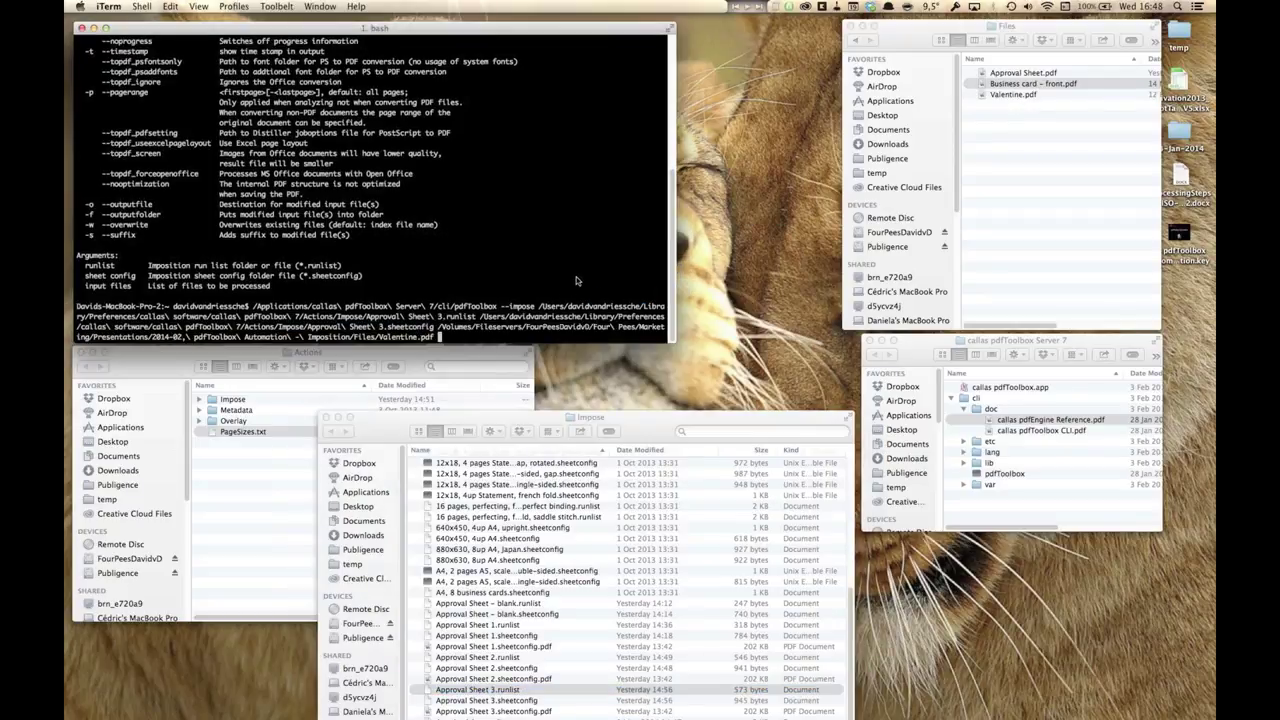
{"action": "key", "text": "Return"}
{"action": "left_click", "coordinate": [996, 183]}
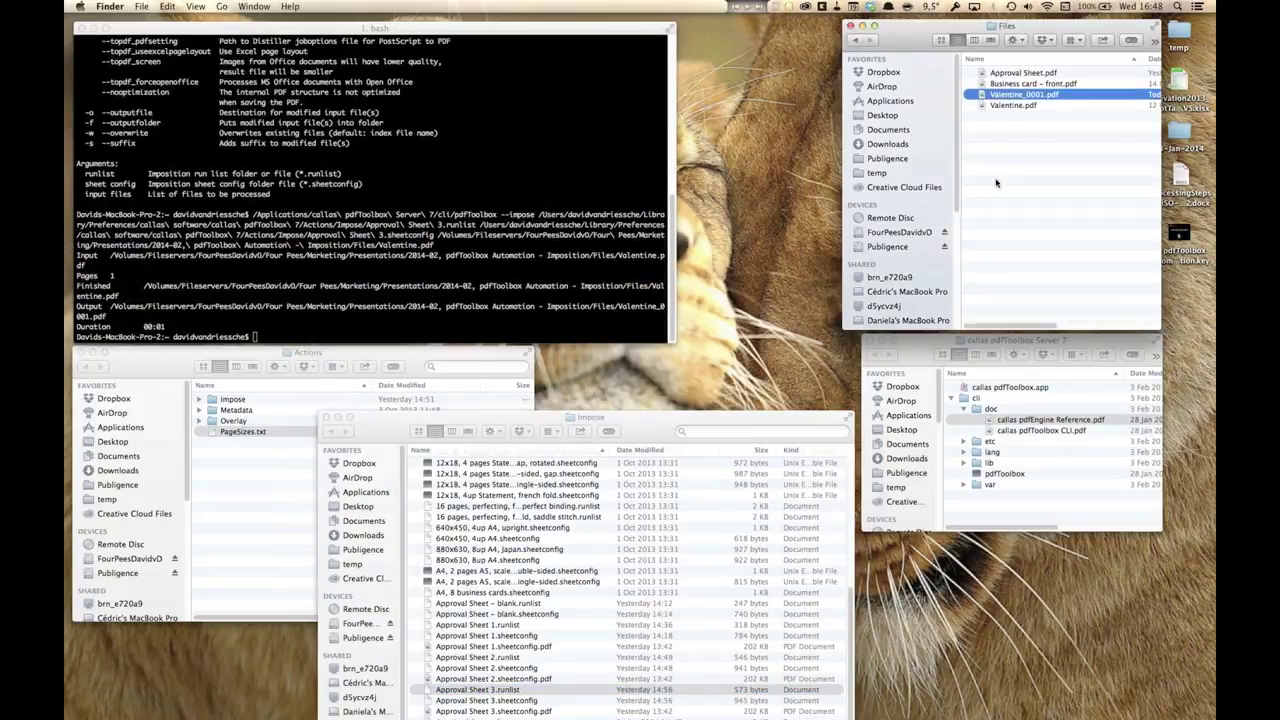
{"action": "key", "text": "space"}
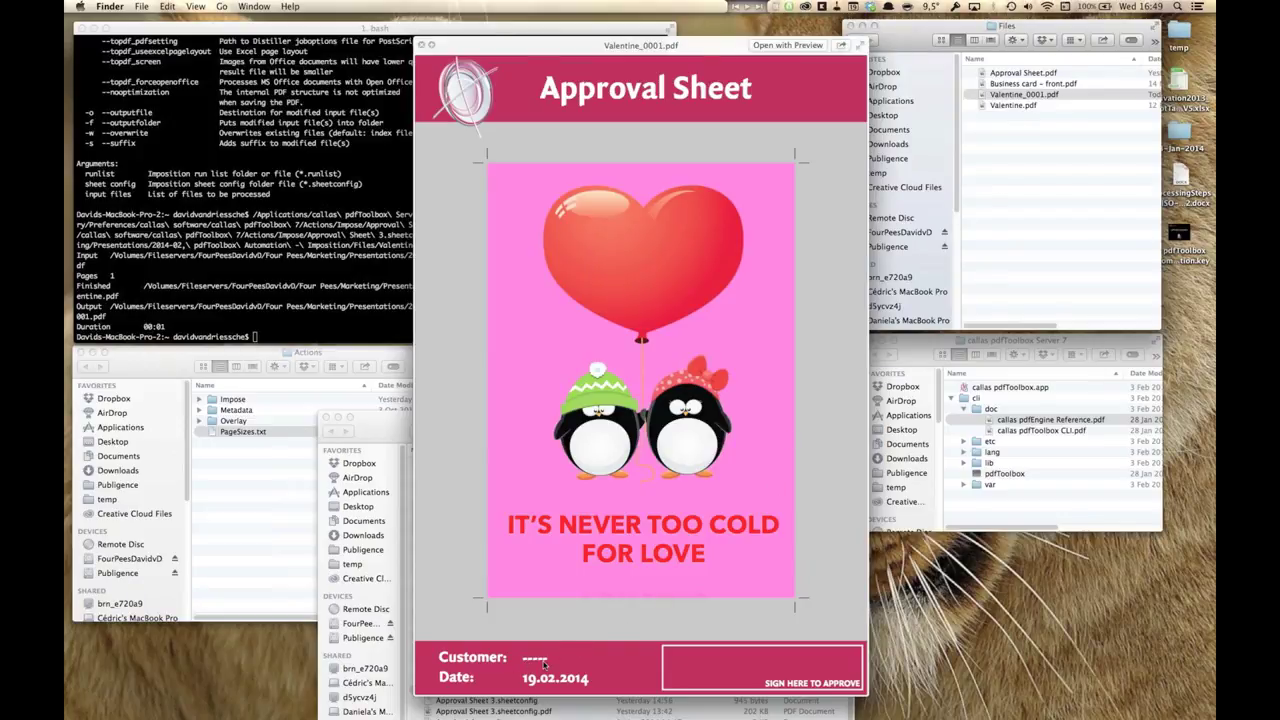
Rerun the impose command in iTerm with --setvariable assigning the customer's first name to CustomerName, and preview the new PDF in Finder.
{"action": "left_click", "coordinate": [420, 275]}
{"action": "key", "text": "Up"}
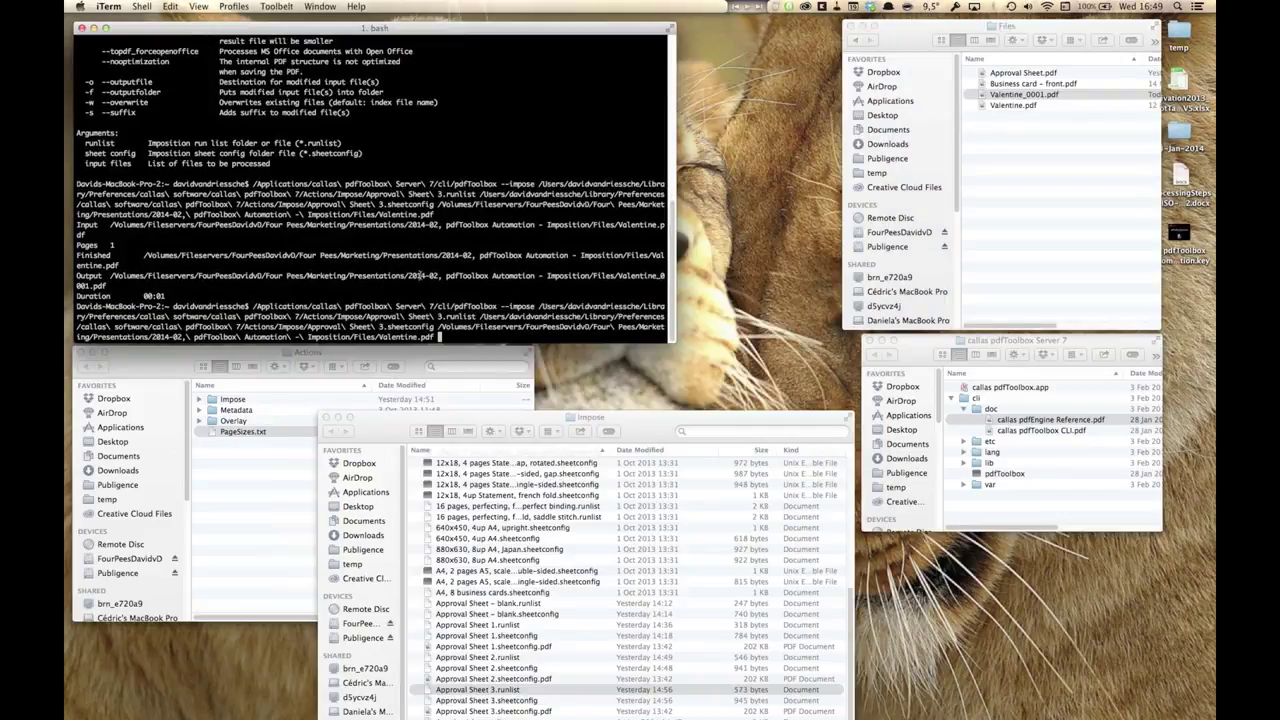
{"action": "type", "text": "--setvariable= CustomerName:\"David\""}
{"action": "key", "text": "Return"}
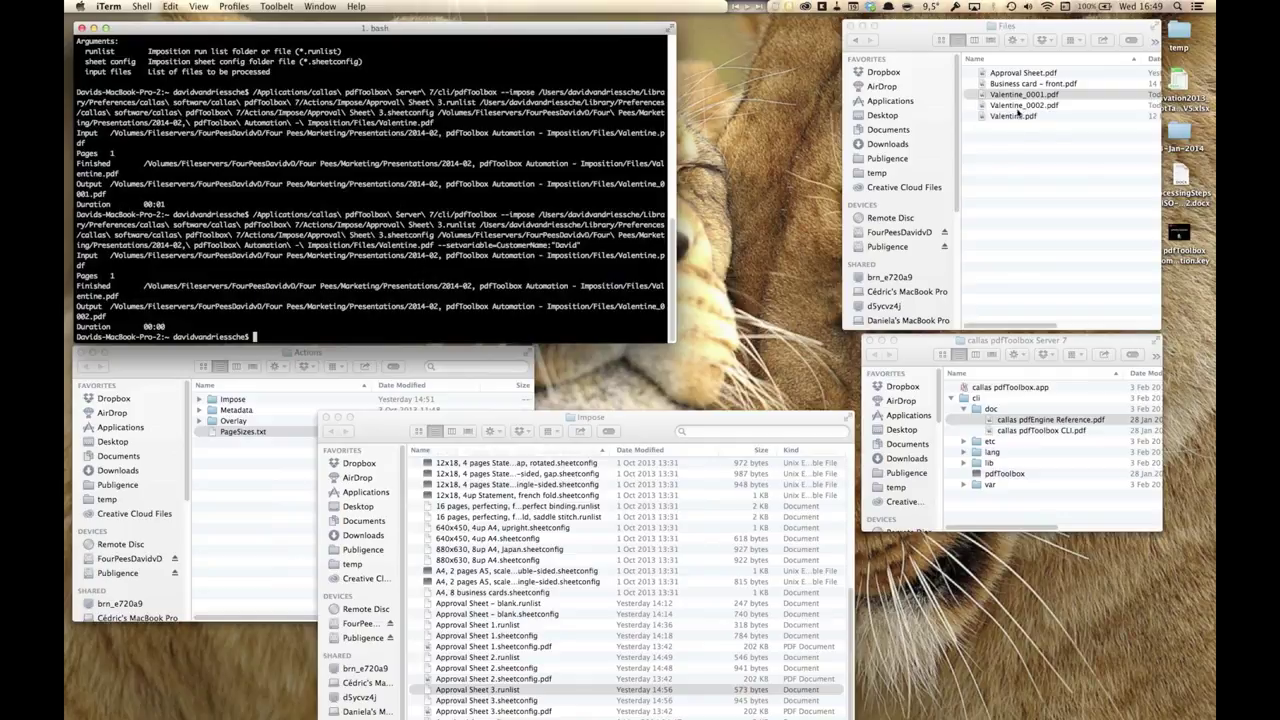
{"action": "left_click", "coordinate": [1022, 105]}
{"action": "key", "text": "space"}
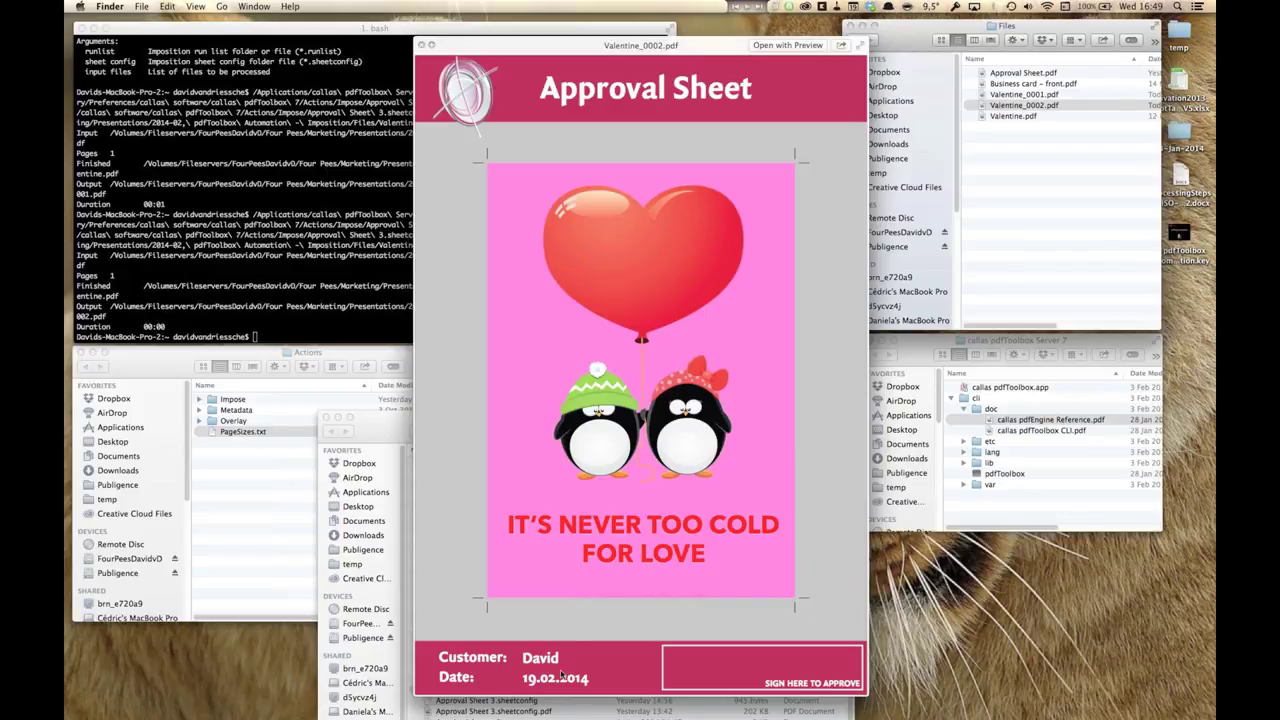
Return to iTerm and highlight the --setvariable argument in the last impose command.
{"action": "left_click", "coordinate": [297, 242]}
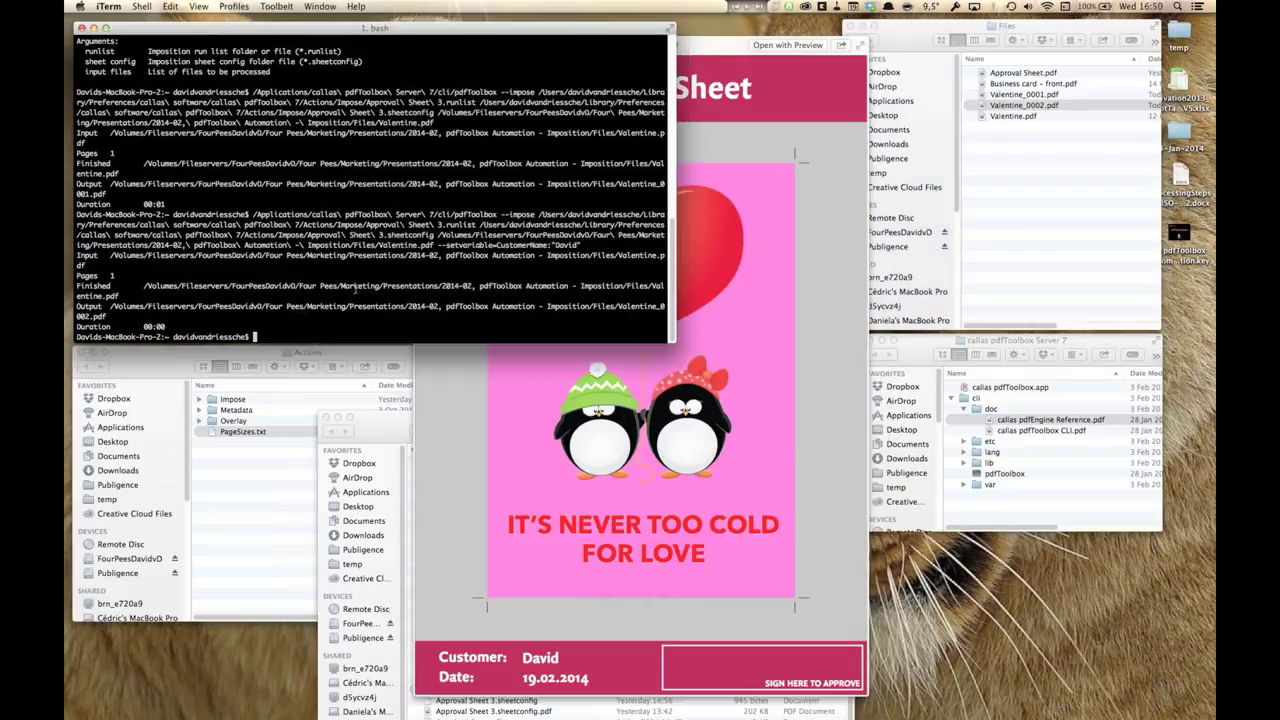
{"action": "double_click", "coordinate": [566, 245]}
{"action": "left_click_drag", "start_coordinate": [438, 245], "coordinate": [585, 246]}
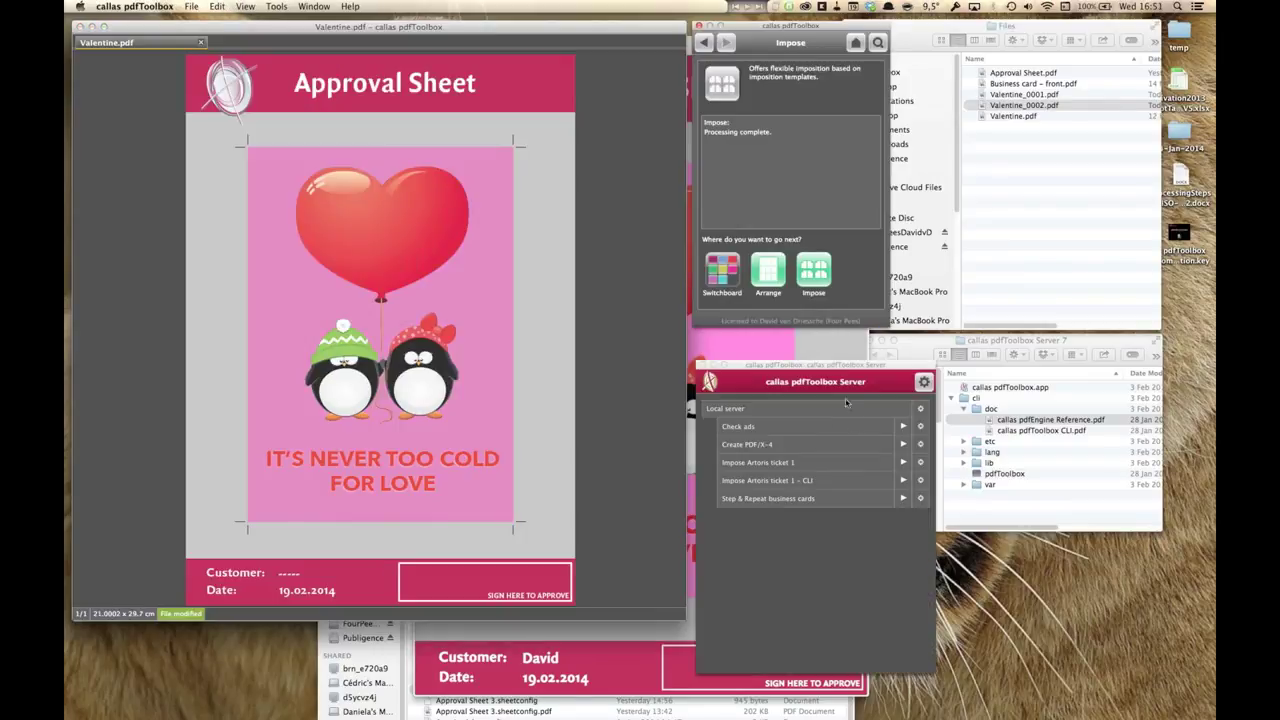
In pdfToolbox Server, try replacing the Step & Repeat business cards job's additional CLI parameters with --impose --setvariable, and discard the edit.
{"action": "left_click", "coordinate": [847, 389]}
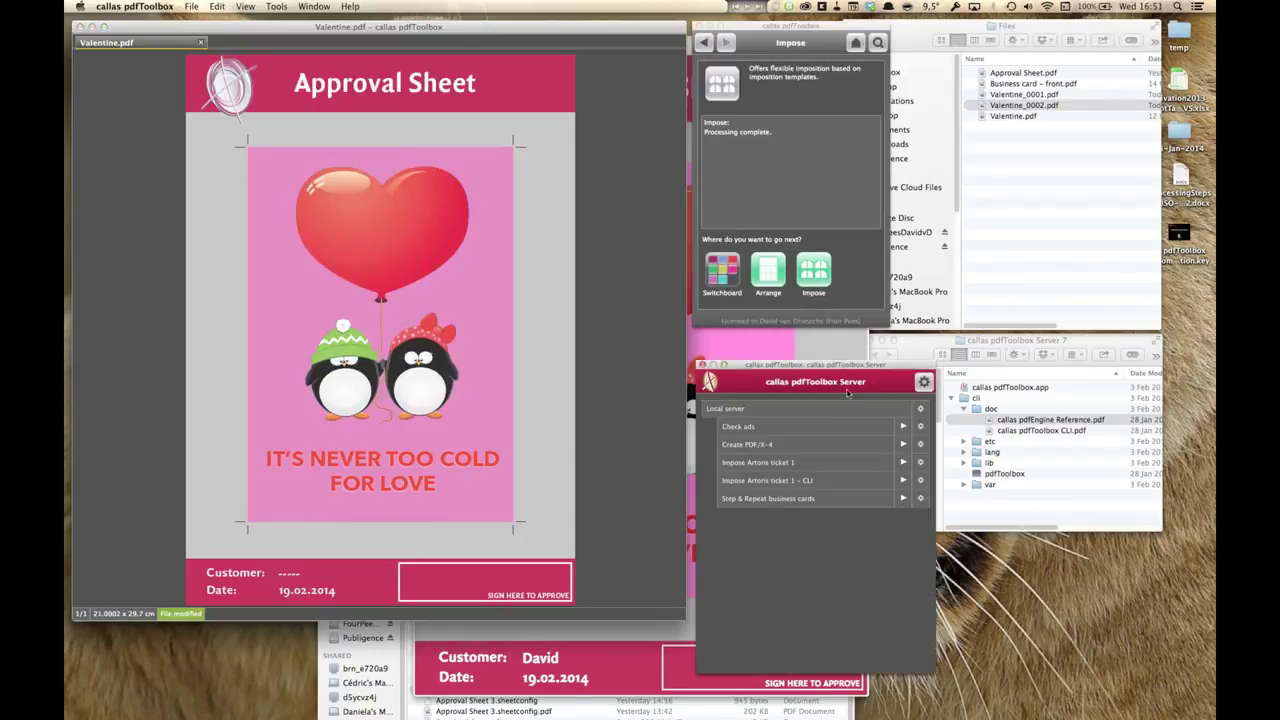
{"action": "left_click", "coordinate": [921, 501]}
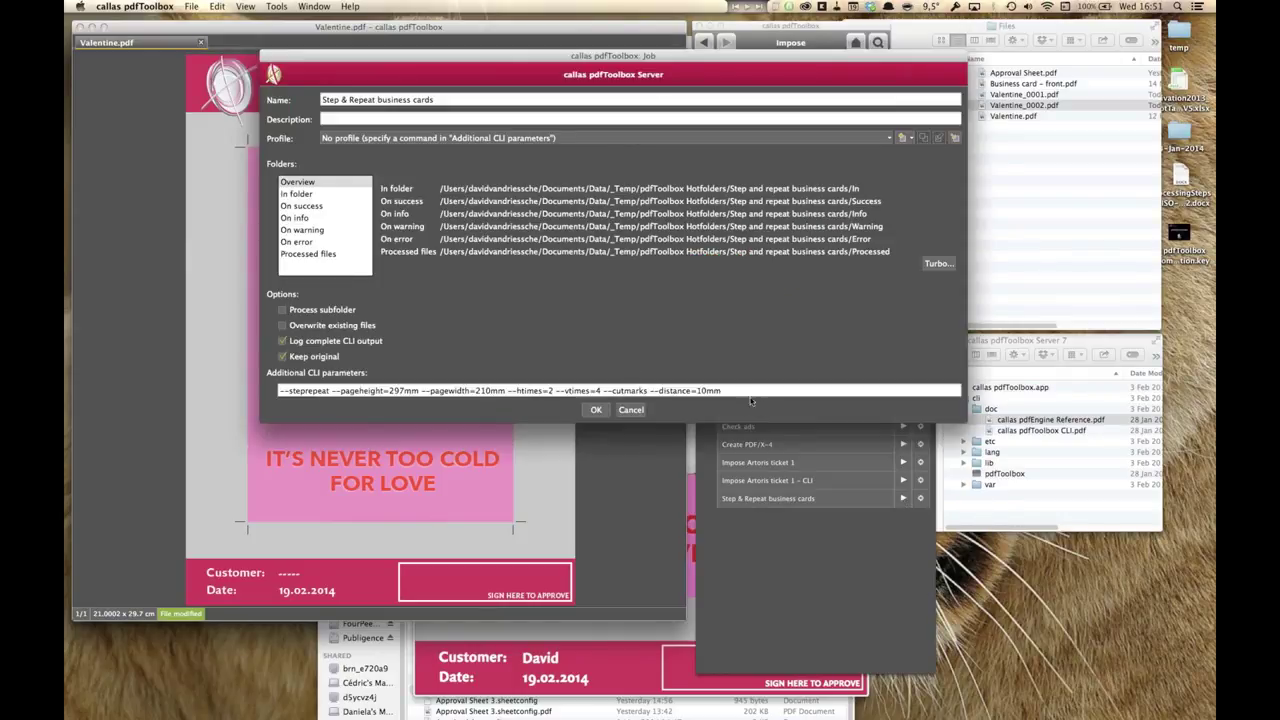
{"action": "triple_click", "coordinate": [700, 390]}
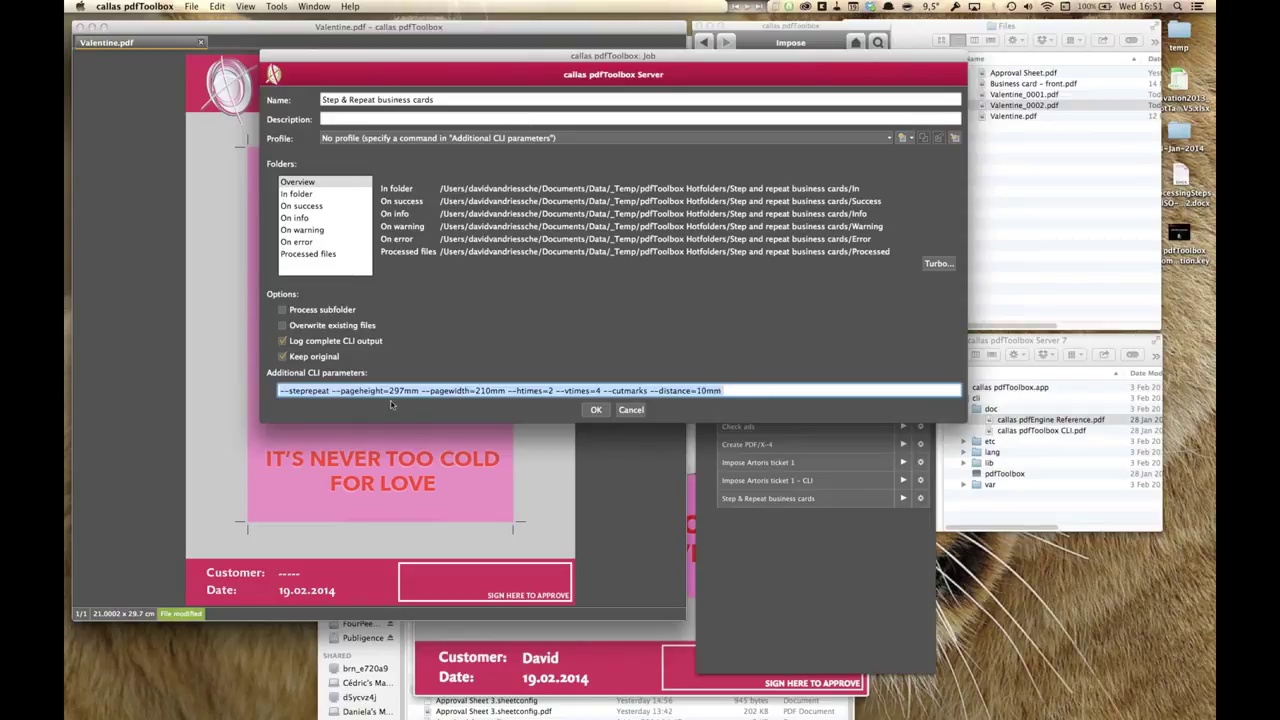
{"action": "left_click", "coordinate": [282, 390]}
{"action": "left_click_drag", "start_coordinate": [282, 390], "coordinate": [727, 390]}
{"action": "type", "text": "--"}
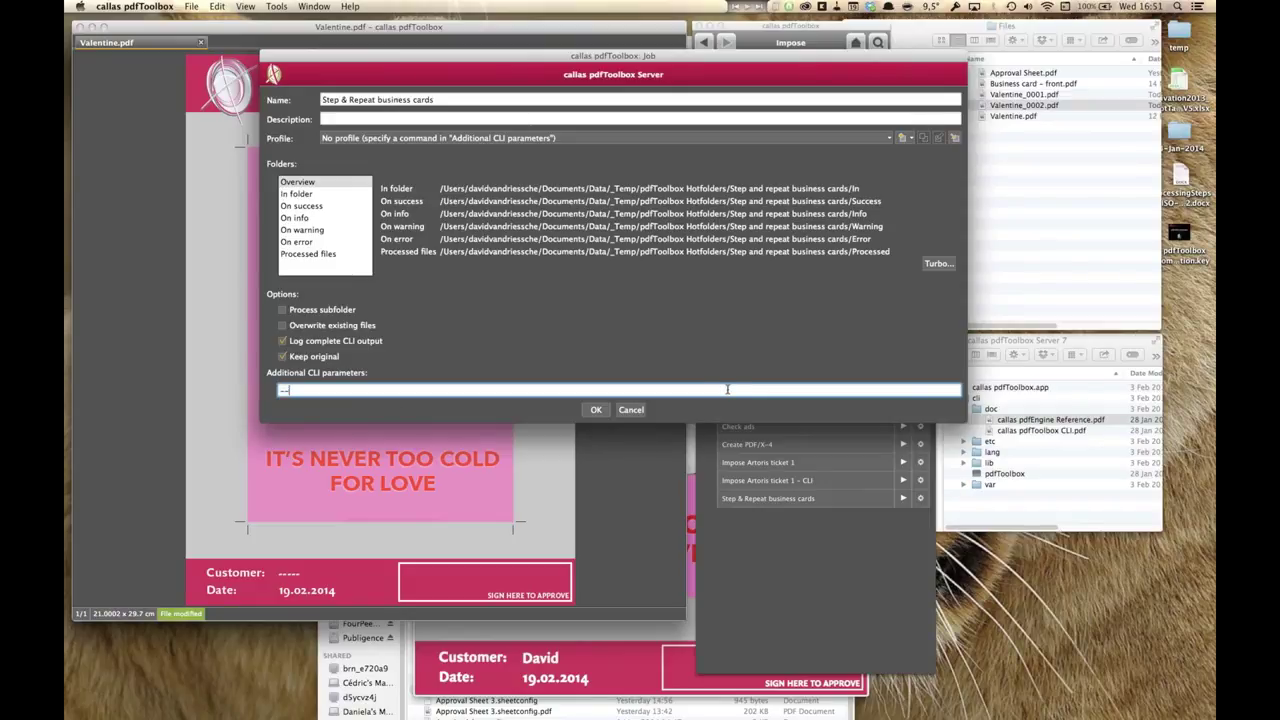
{"action": "type", "text": "impose --setvariable"}
{"action": "left_click", "coordinate": [625, 411]}
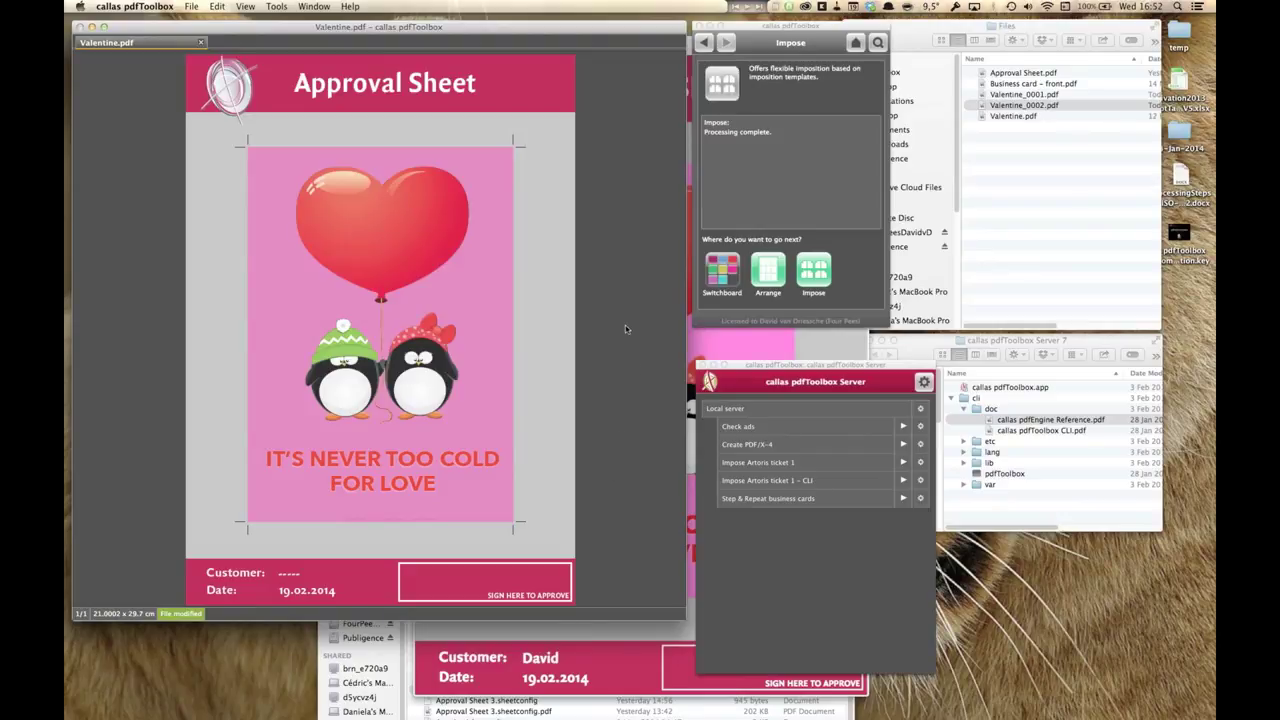
{"action": "left_click_drag", "start_coordinate": [800, 370], "coordinate": [795, 340]}
{"action": "left_click", "coordinate": [577, 294]}
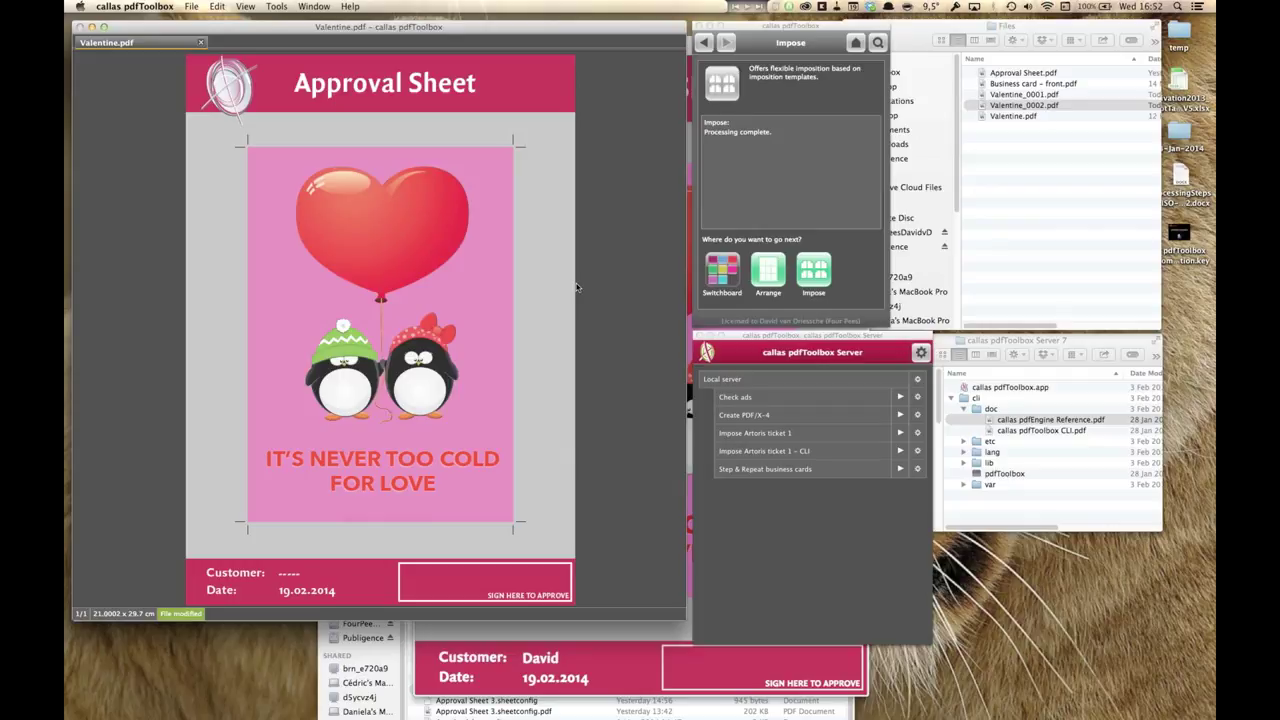
Switch to Keynote and show the Dynamic Behavior slide of the pdfToolbox Automation presentation.
{"action": "key", "text": "super+Tab"}
{"action": "key", "text": "super+Tab"}
{"action": "key", "text": "super+Tab"}
{"action": "key", "text": "super+Tab"}
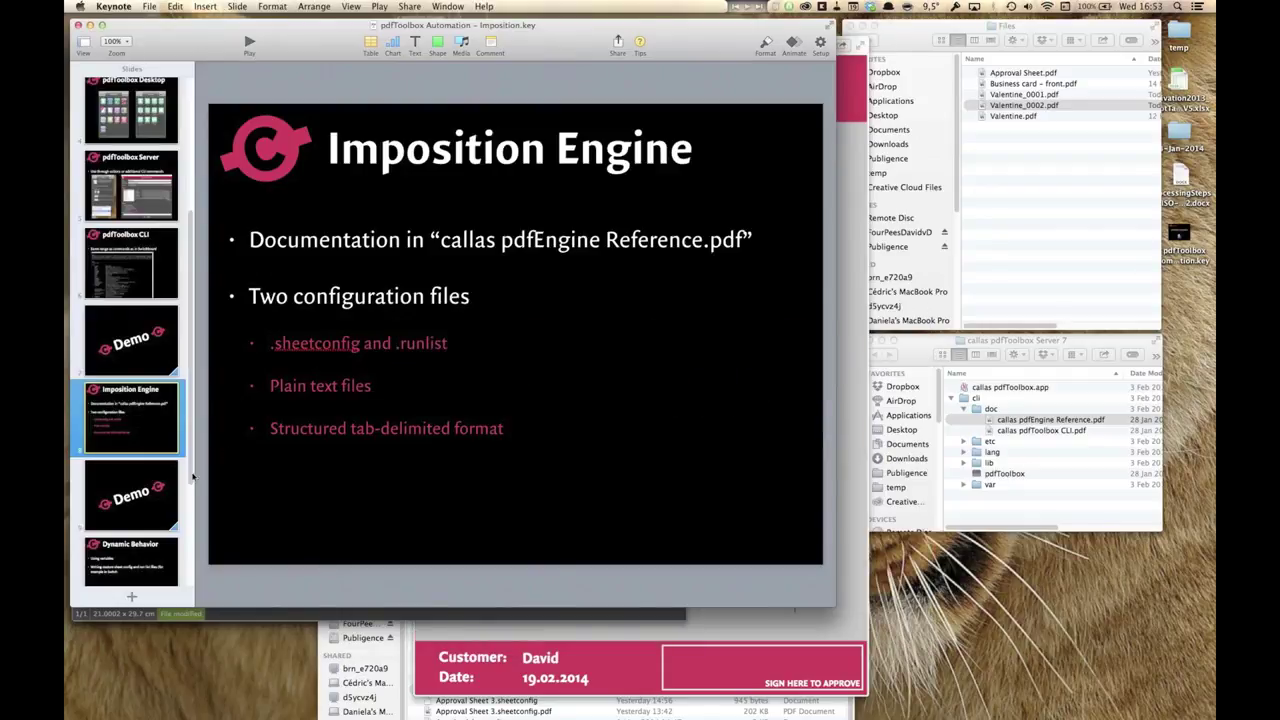
{"action": "scroll", "coordinate": [157, 483], "scroll_direction": "down", "scroll_amount": 5}
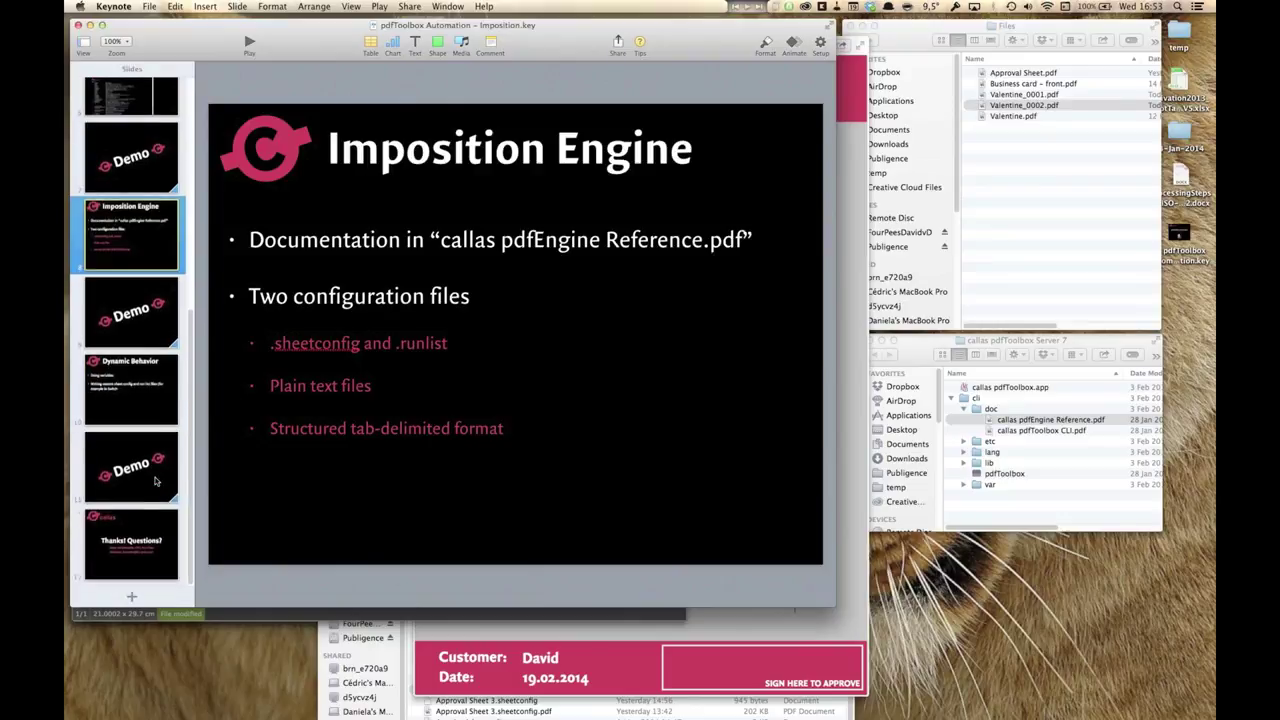
{"action": "left_click", "coordinate": [158, 372]}
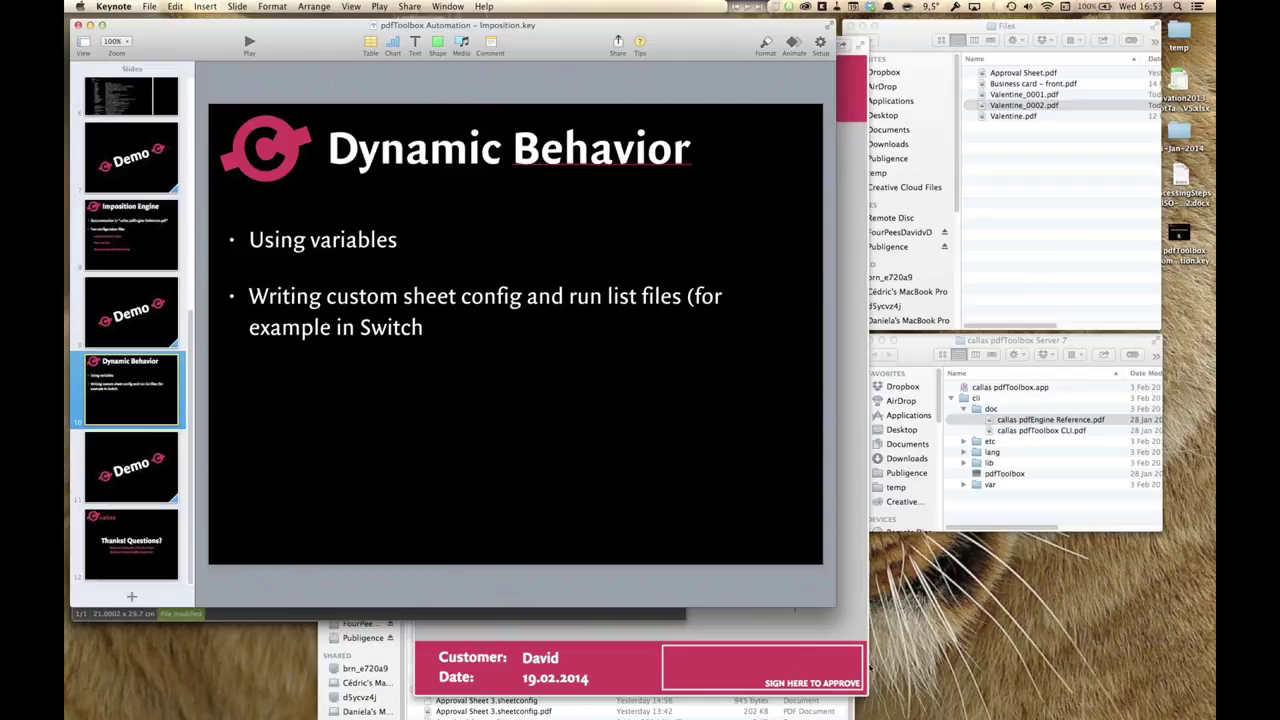
Switch to Finder and reposition the Impose folder window to show its full list of runlist and sheetconfig files.
{"action": "key", "text": "super+Tab"}
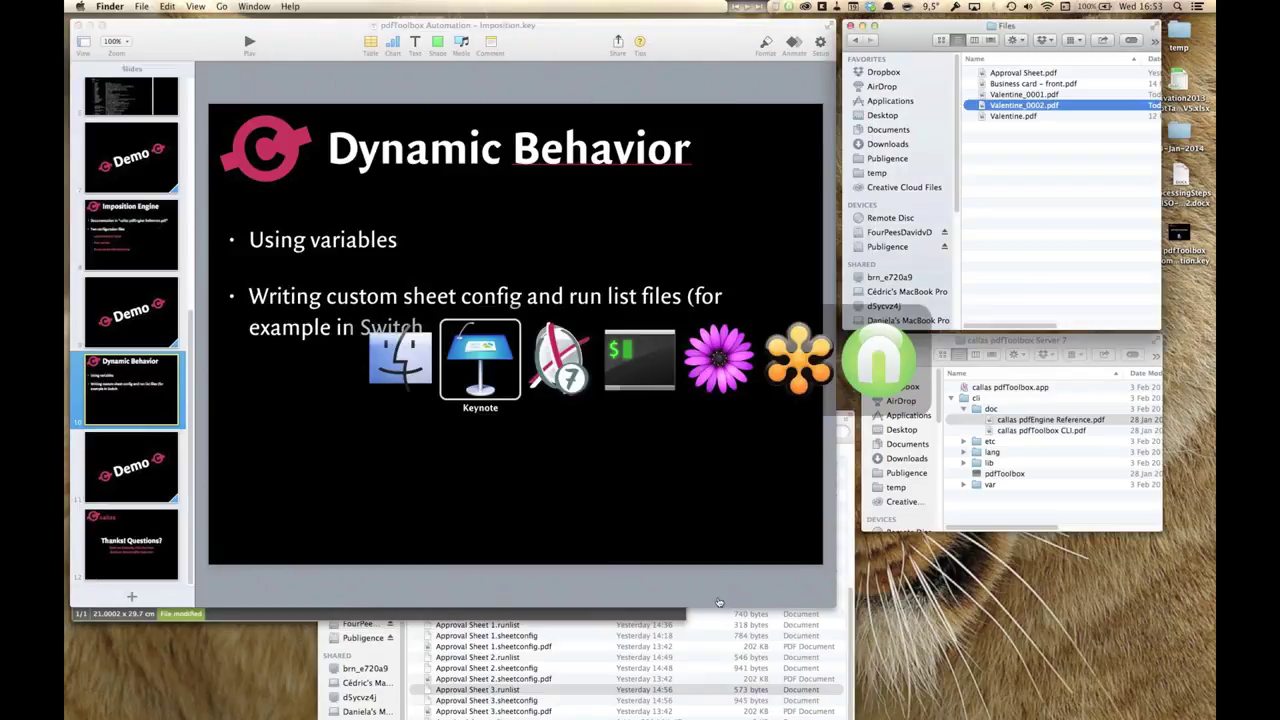
{"action": "left_click_drag", "start_coordinate": [541, 416], "coordinate": [541, 400]}
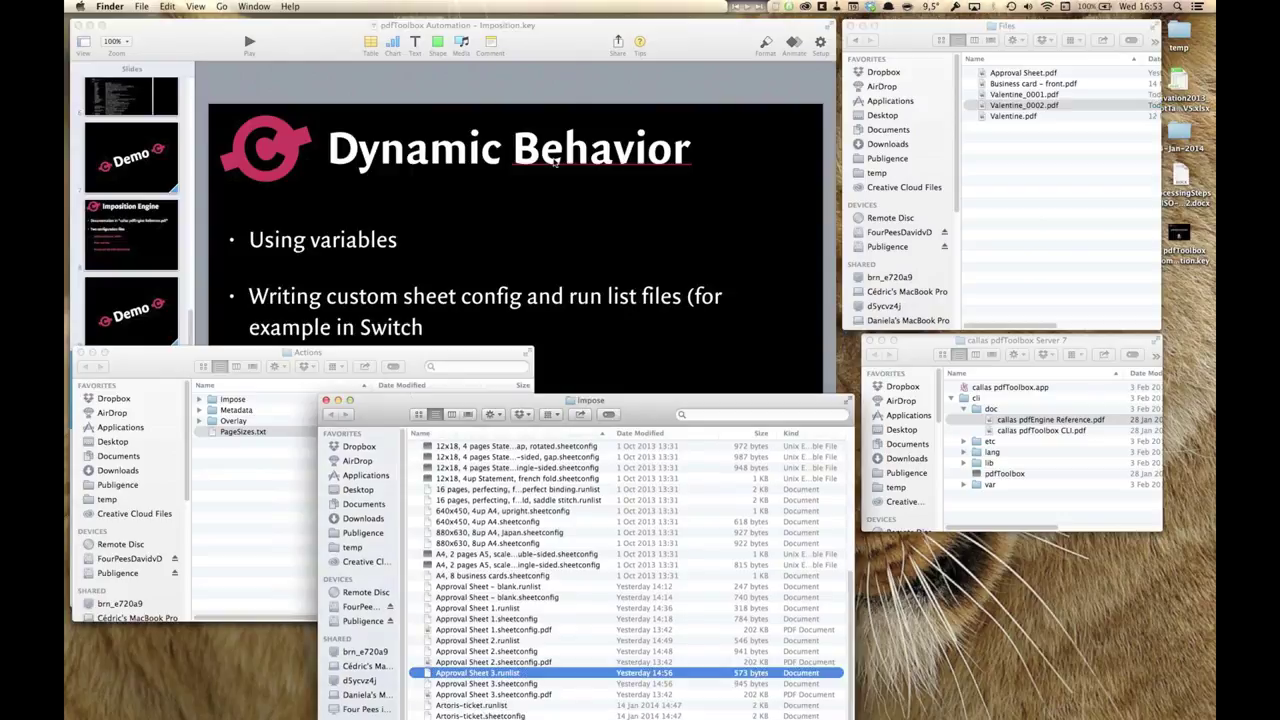
{"action": "left_click_drag", "start_coordinate": [555, 162], "coordinate": [602, 109]}
{"action": "left_click", "coordinate": [620, 153]}
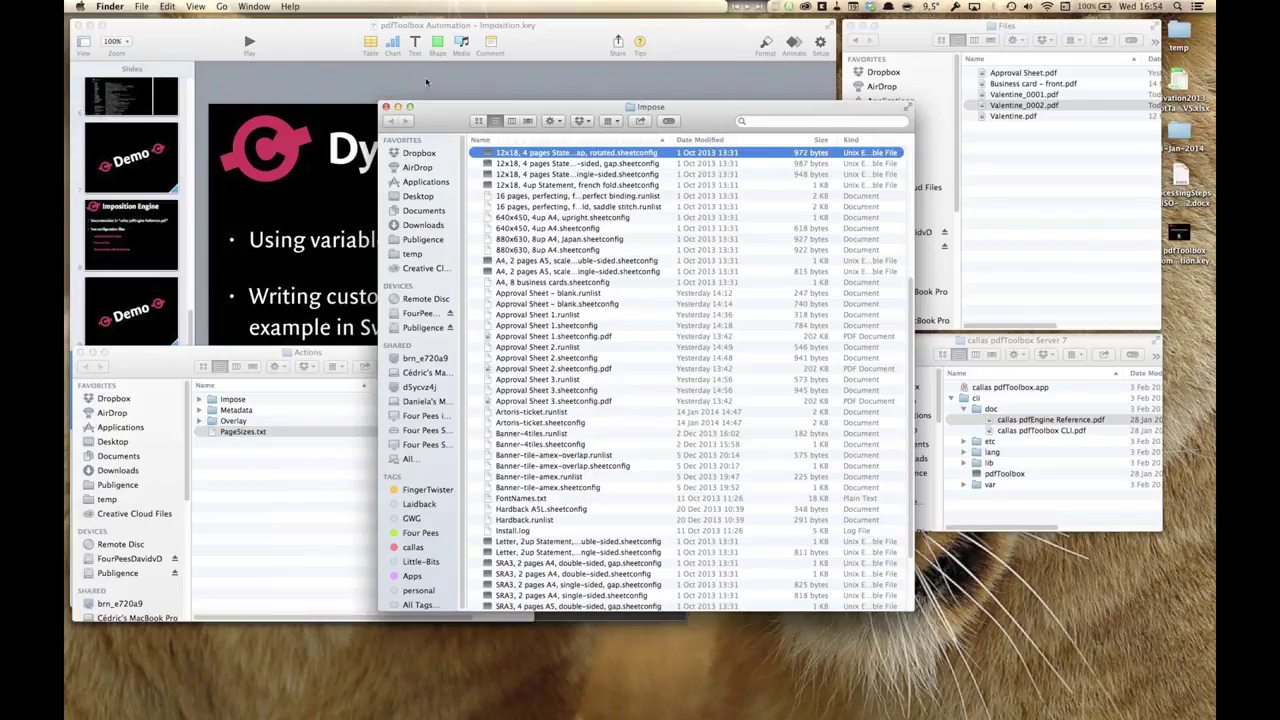
Return to Keynote and add the missing closing parenthesis after "Switch" in the Dynamic Behavior slide's second bullet.
{"action": "left_click", "coordinate": [426, 82]}
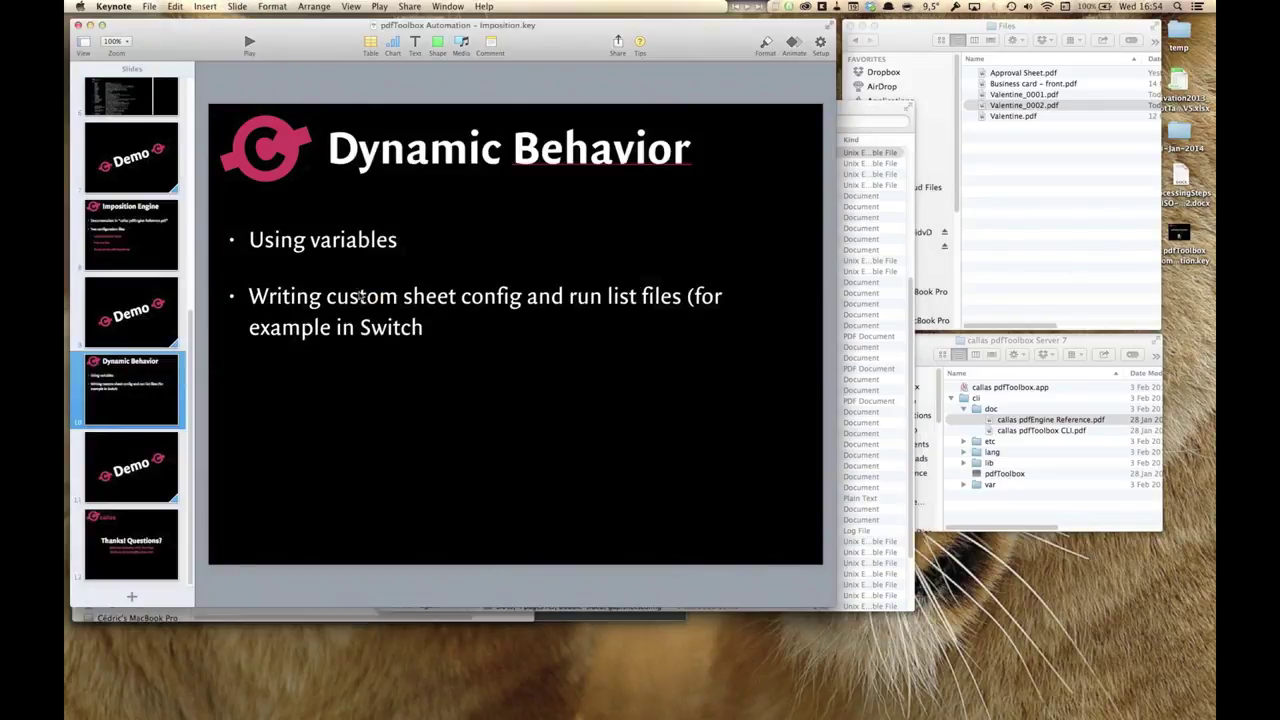
{"action": "left_click", "coordinate": [424, 331]}
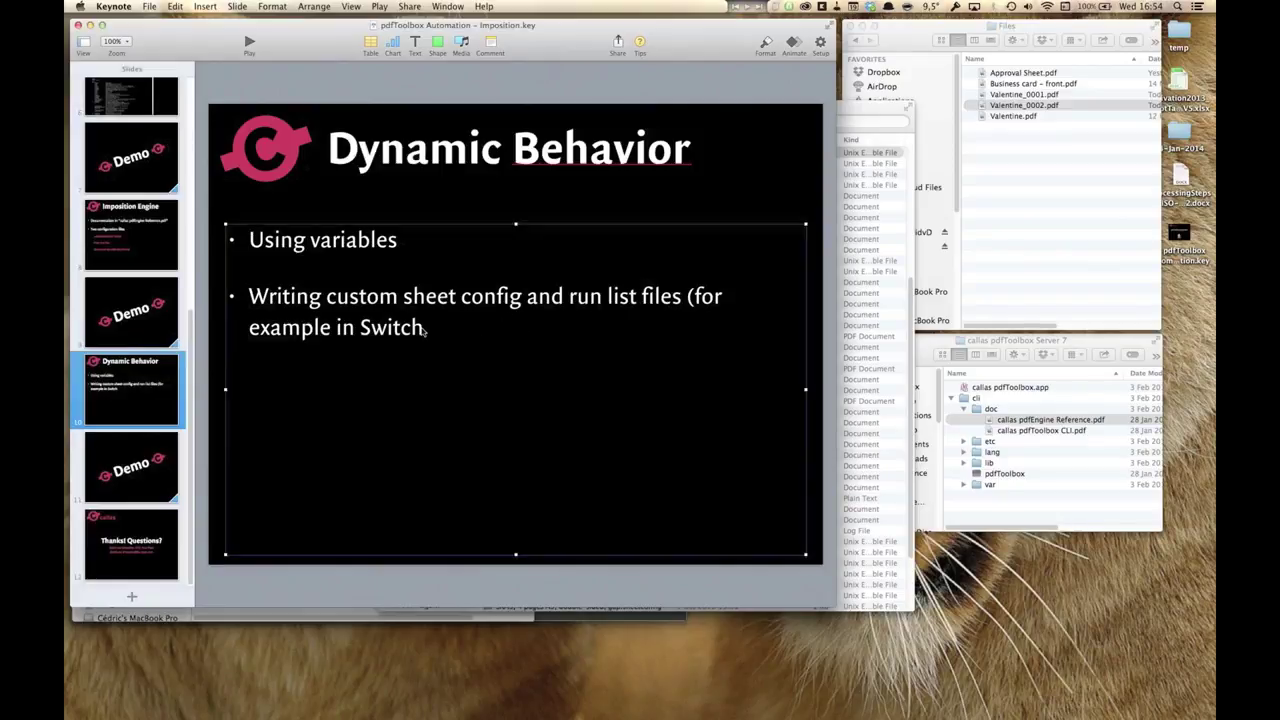
{"action": "left_click", "coordinate": [424, 331]}
{"action": "type", "text": ")"}
{"action": "left_click", "coordinate": [441, 195]}
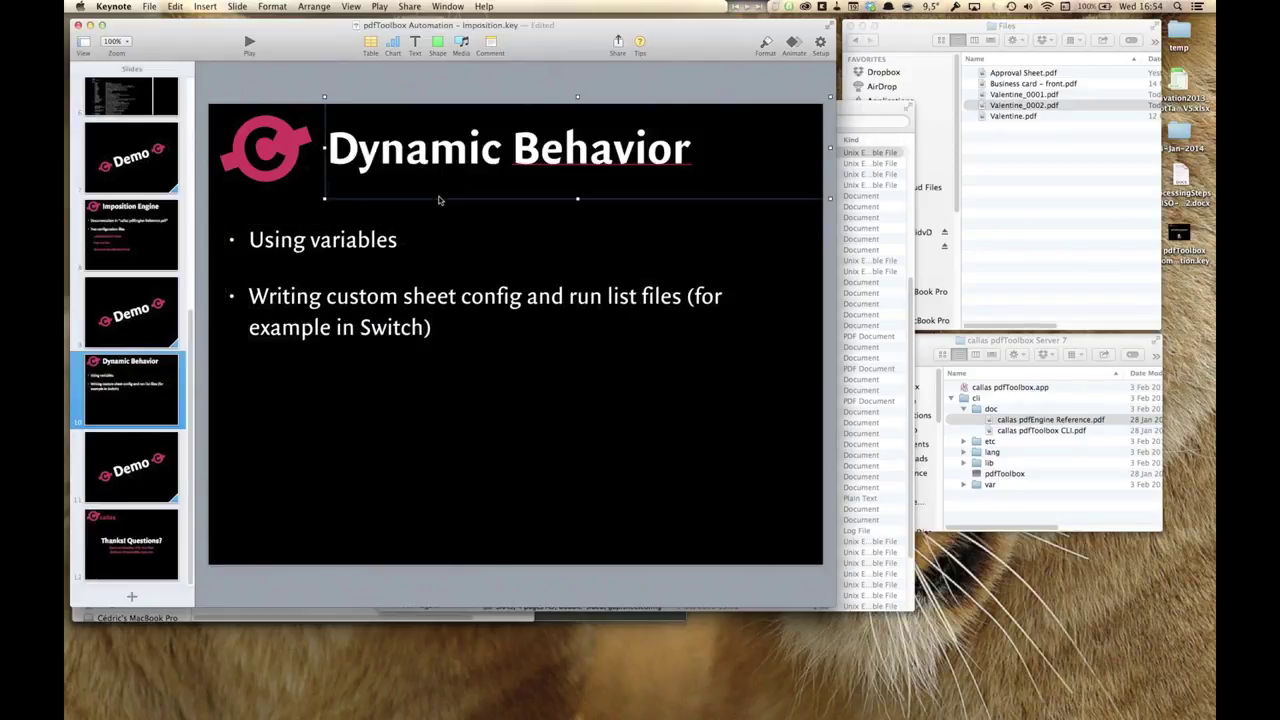
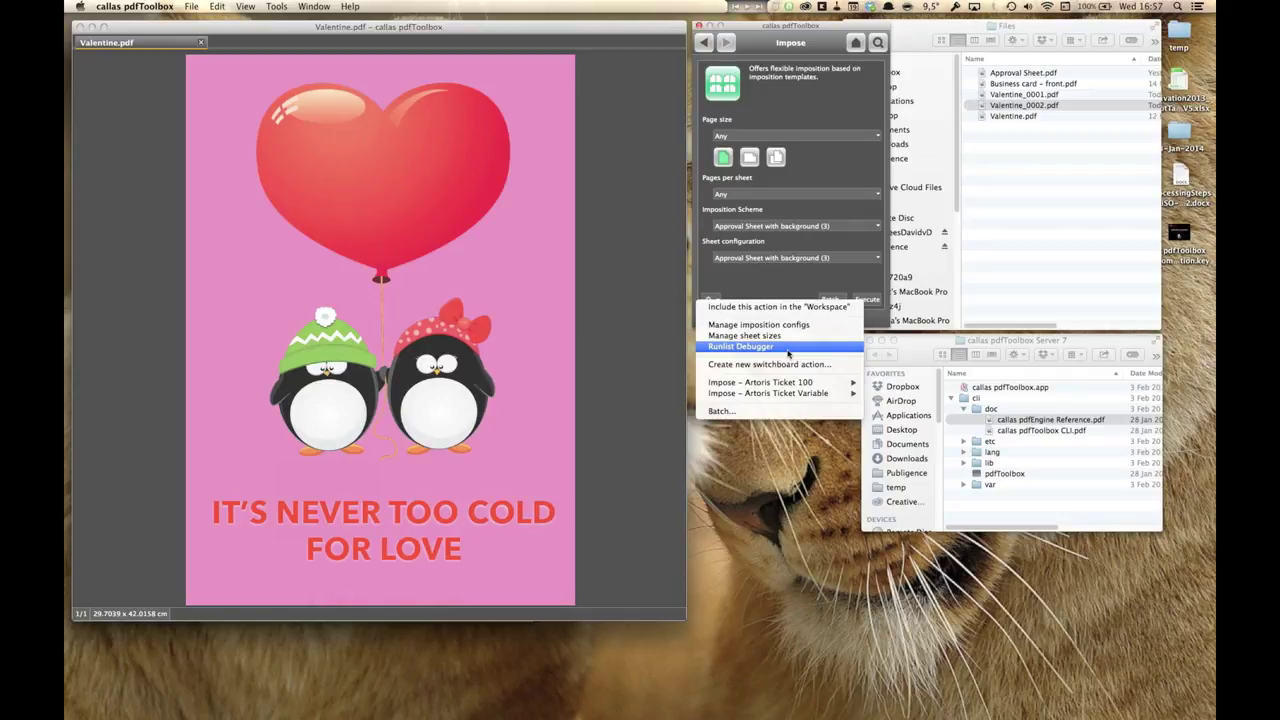
Turn on the Runlist Debugger for the Impose action and execute it with the Approval Sheet with background (3) scheme and sheet configuration.
{"action": "left_click", "coordinate": [788, 353]}
{"action": "left_click", "coordinate": [711, 300]}
{"action": "left_click", "coordinate": [811, 272]}
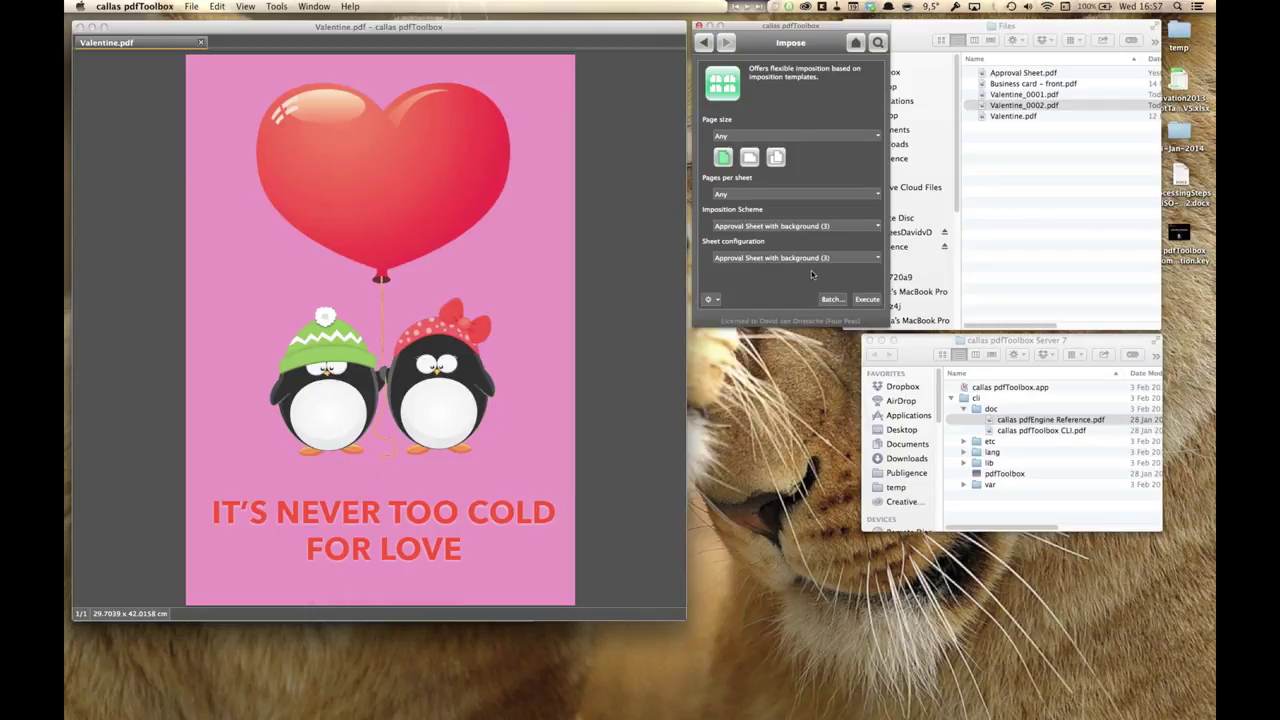
{"action": "left_click", "coordinate": [867, 299]}
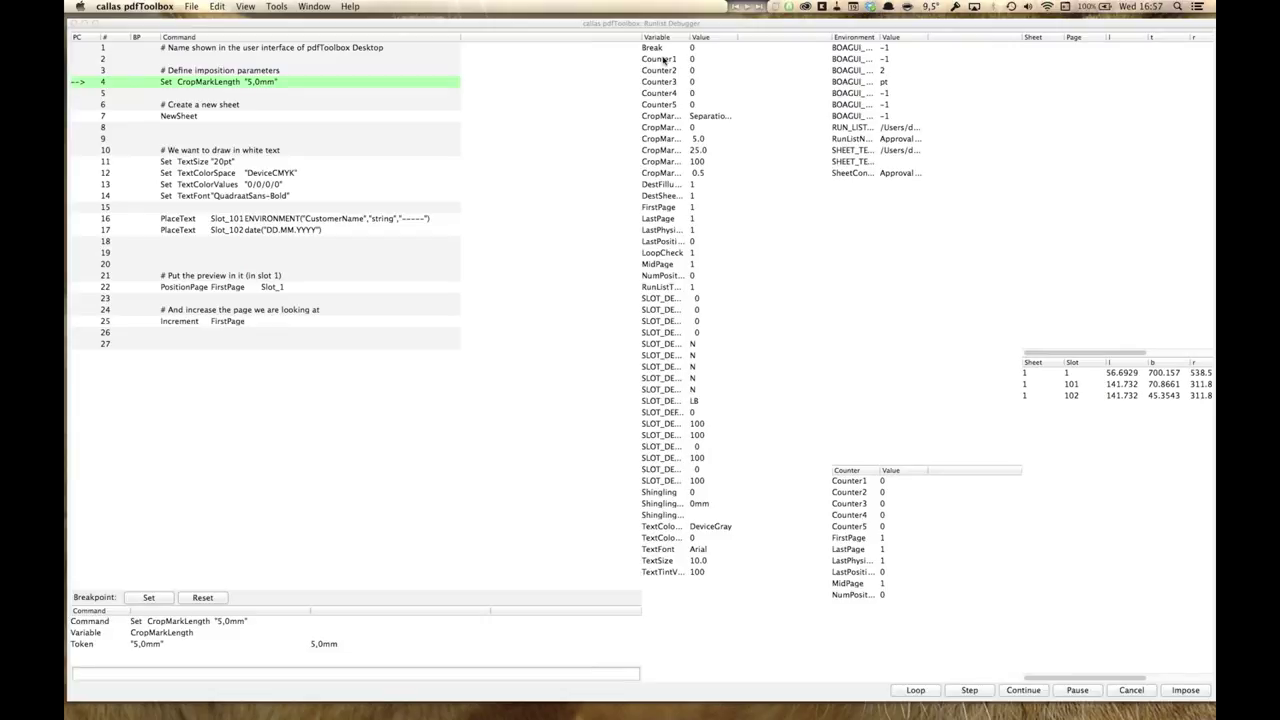
Widen the debugger's Variable column to show full names and examine the listed runlist commands from line 1 to line 20.
{"action": "left_click_drag", "start_coordinate": [688, 38], "coordinate": [755, 40]}
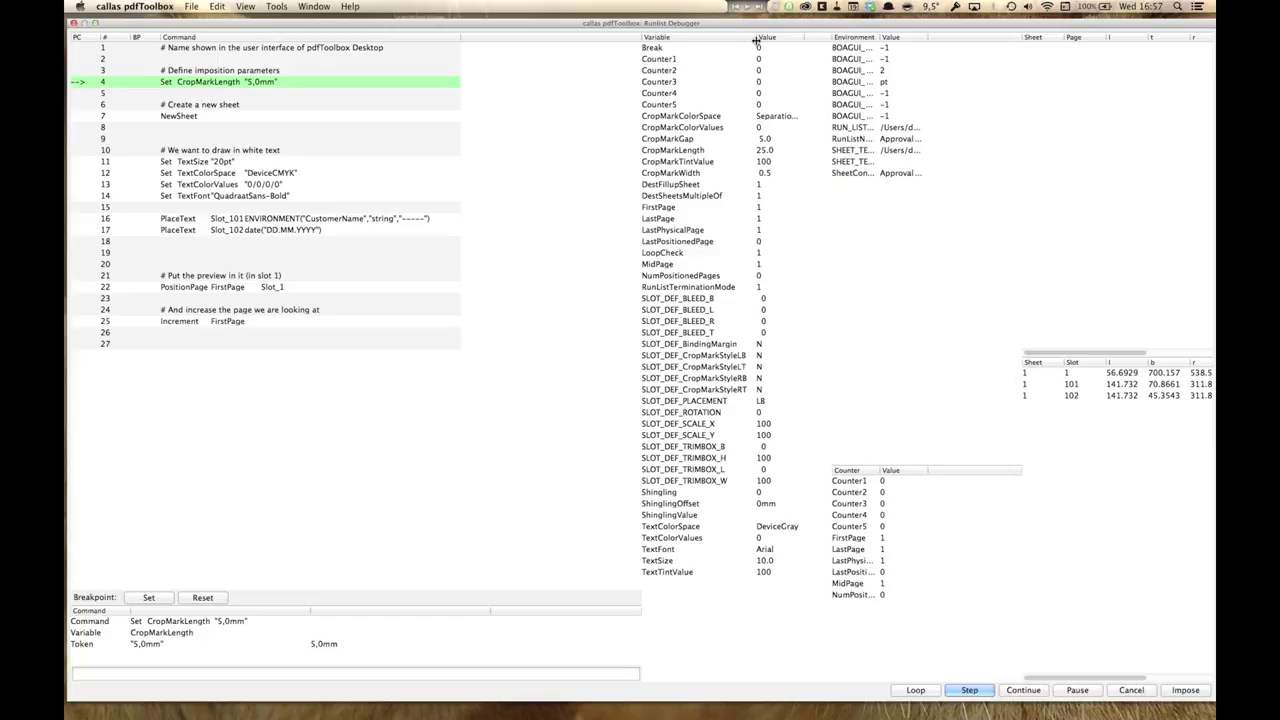
{"action": "left_click", "coordinate": [190, 47]}
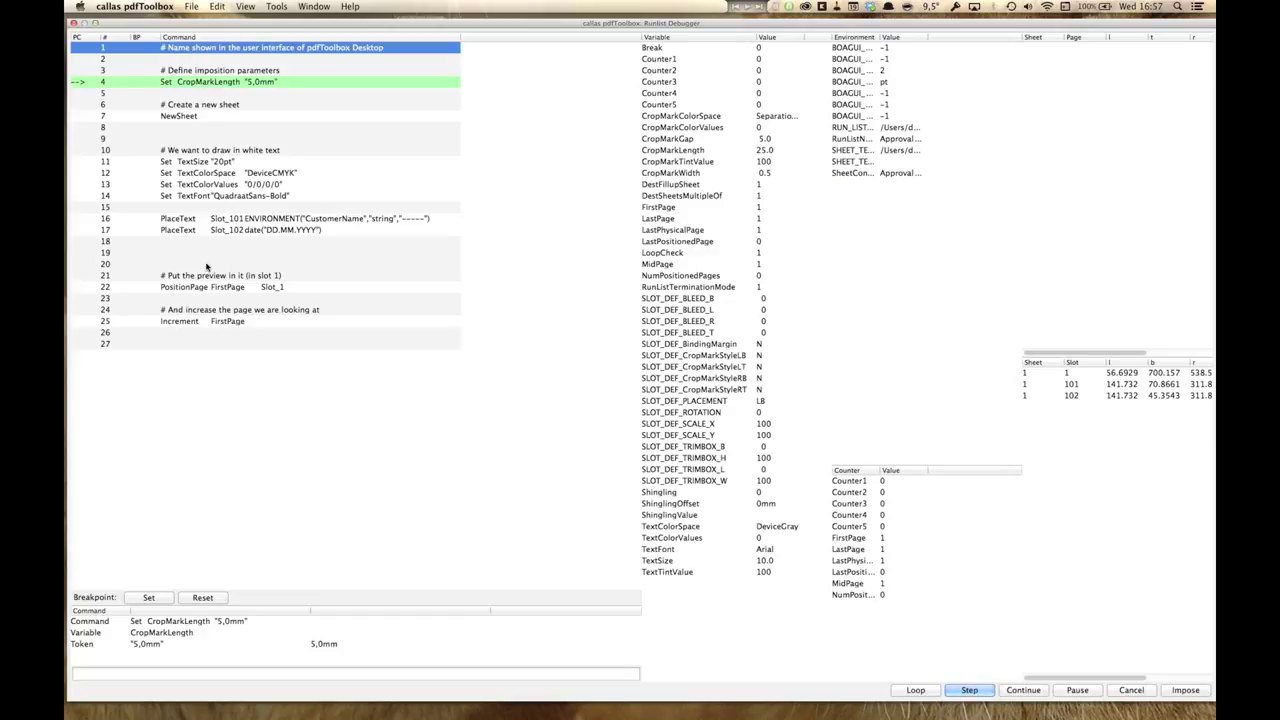
{"action": "left_click", "coordinate": [192, 92]}
{"action": "left_click", "coordinate": [190, 264]}
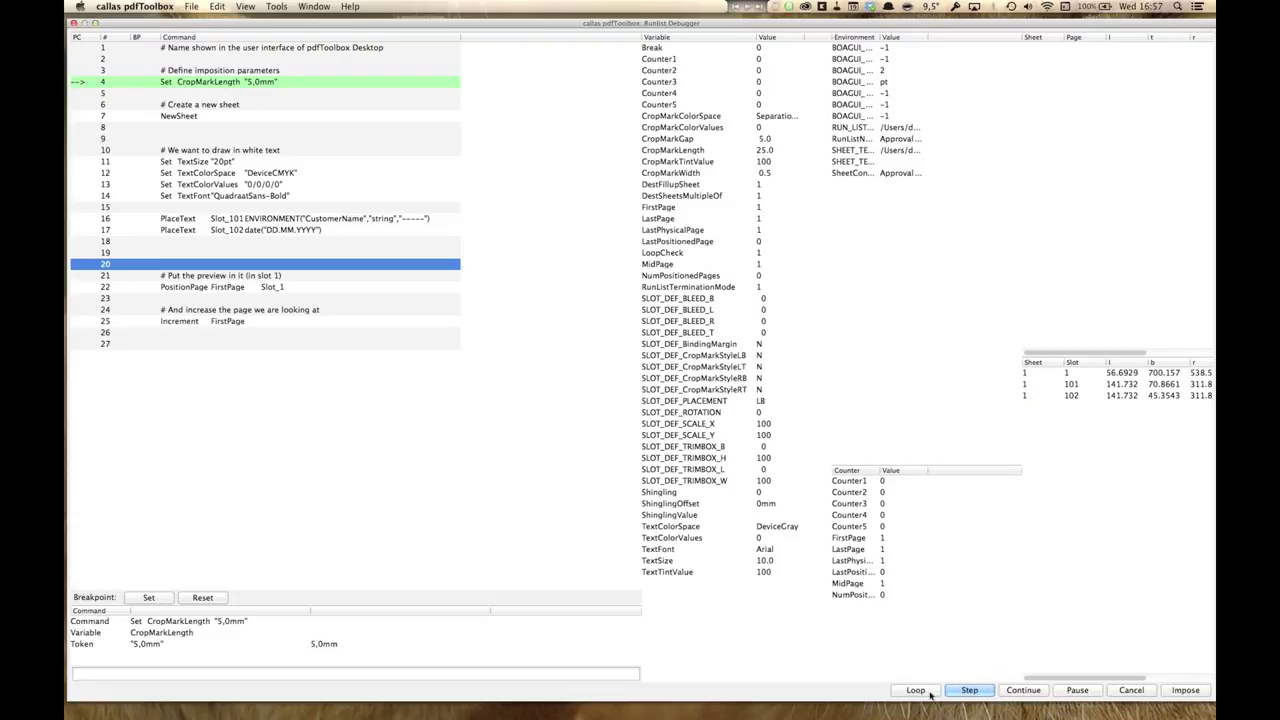
Step the debugger past the Set CropMarkLength command and inspect the crop mark variables with a widened Value column.
{"action": "left_click", "coordinate": [980, 690]}
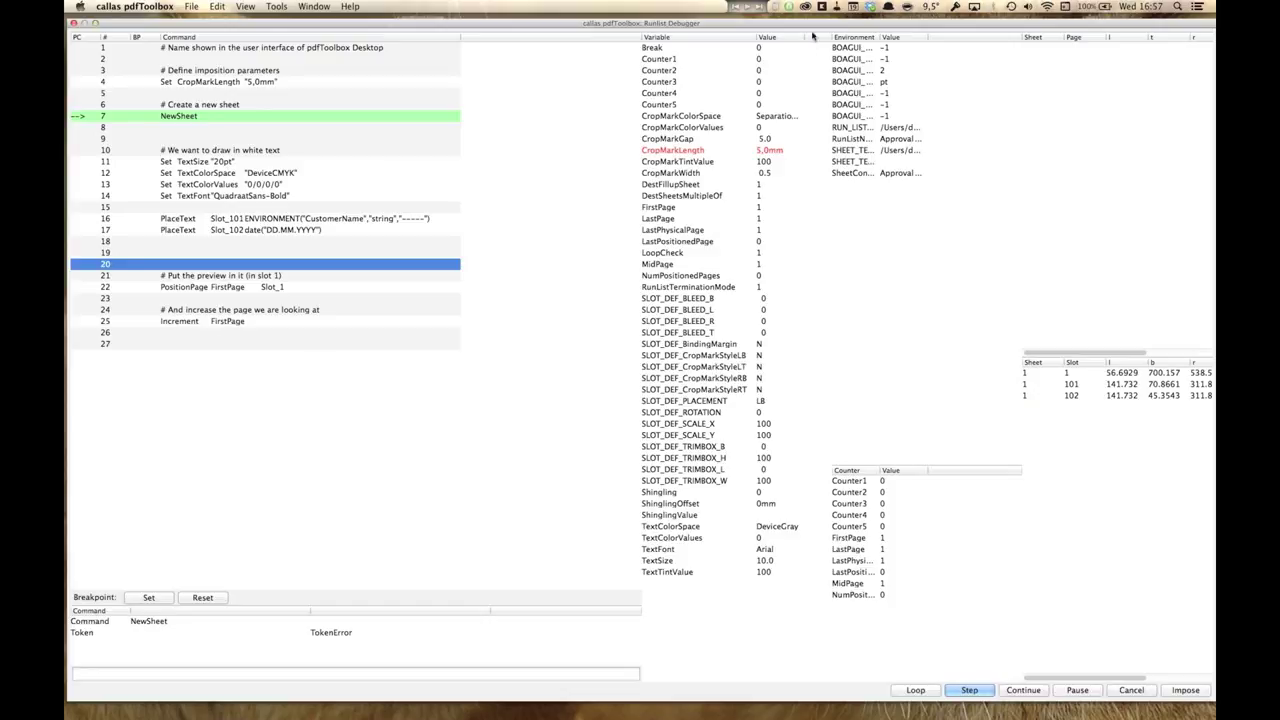
{"action": "mouse_move", "coordinate": [803, 35]}
{"action": "left_mouse_down"}
{"action": "mouse_move", "coordinate": [864, 38]}
{"action": "mouse_move", "coordinate": [828, 37]}
{"action": "left_mouse_up"}
{"action": "left_click", "coordinate": [938, 466]}
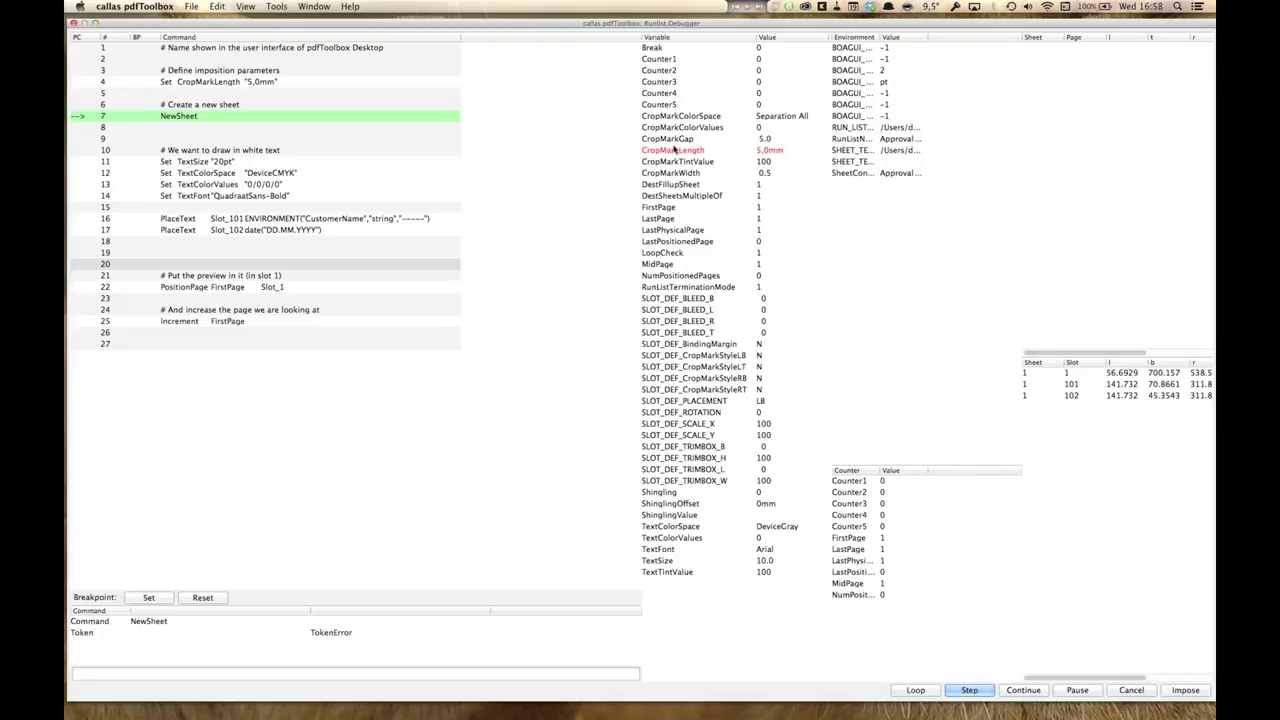
{"action": "left_click", "coordinate": [680, 118]}
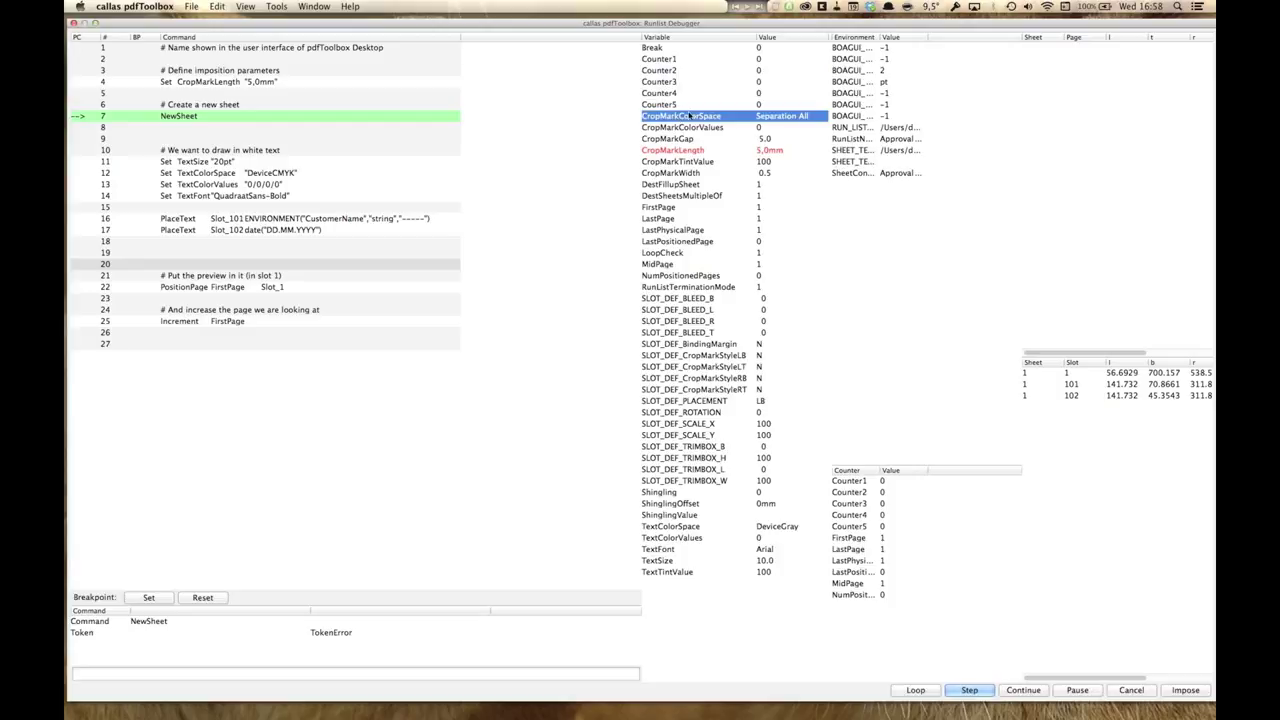
Inspect the CropMarkLength, CropMarkColorSpace, CropMarkColorValues and CropMarkGap entries in the debugger's variable list.
{"action": "left_click", "coordinate": [664, 152]}
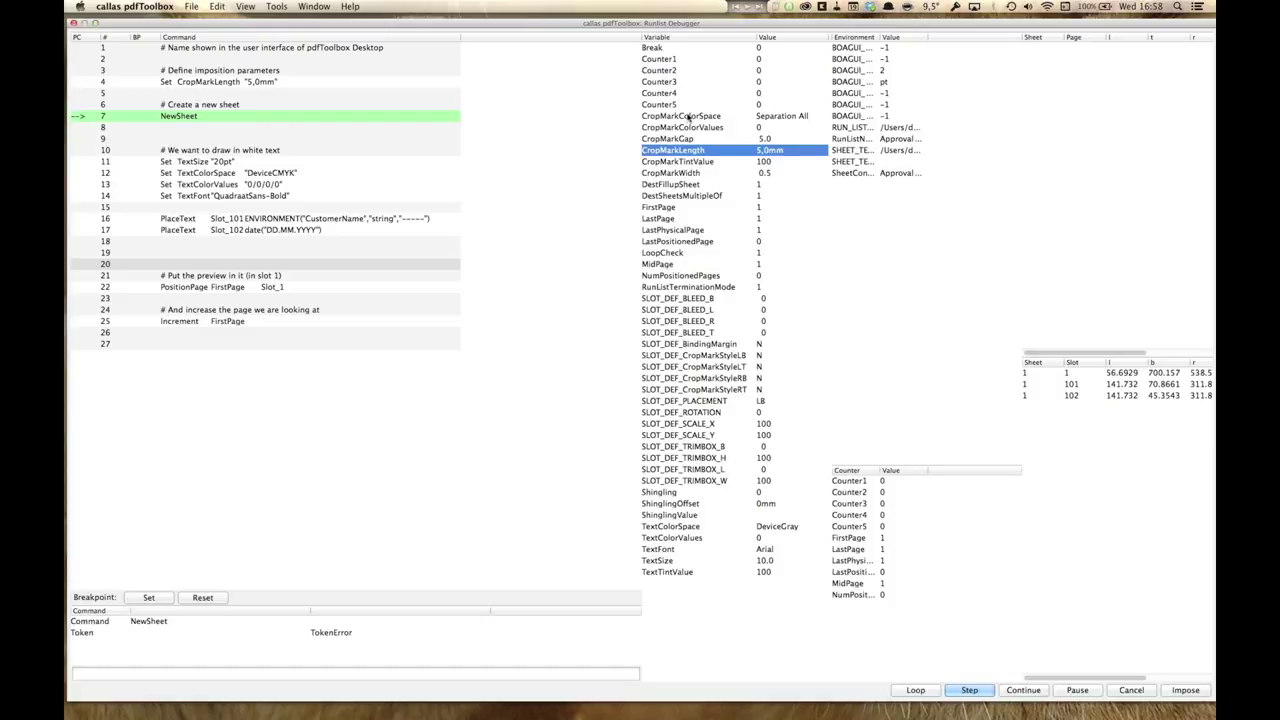
{"action": "left_click", "coordinate": [686, 119]}
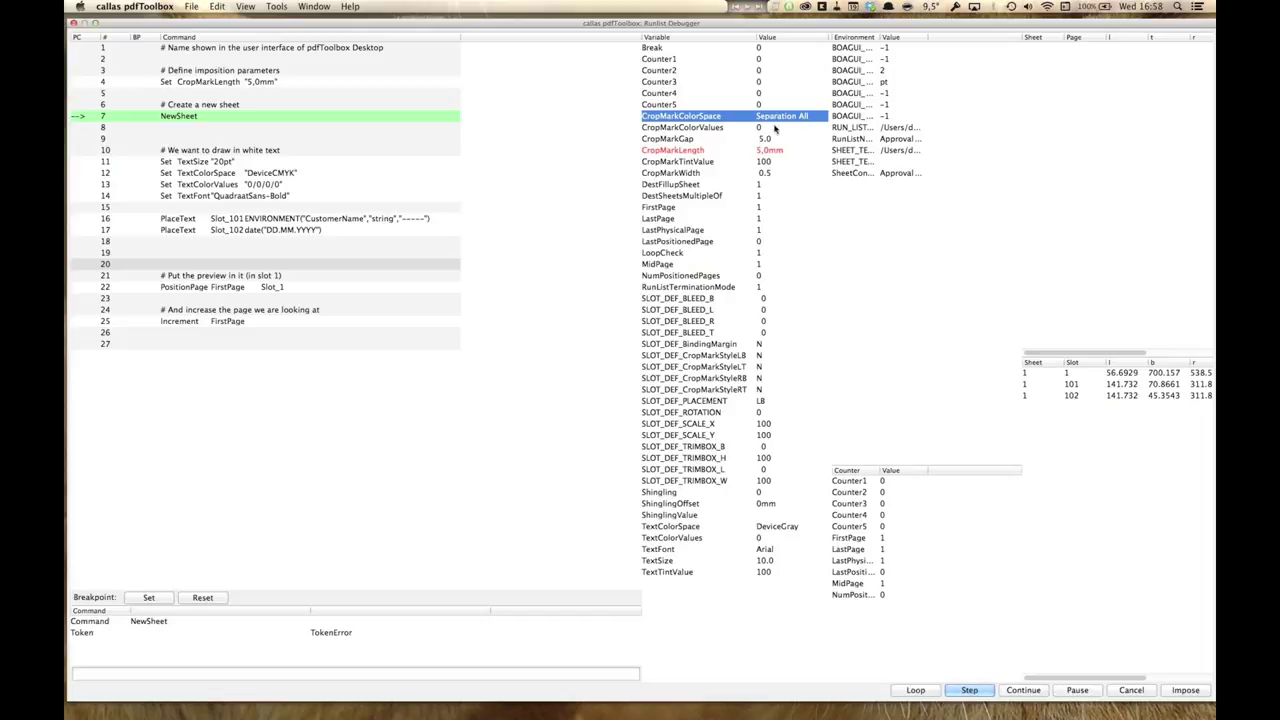
{"action": "left_click", "coordinate": [733, 127]}
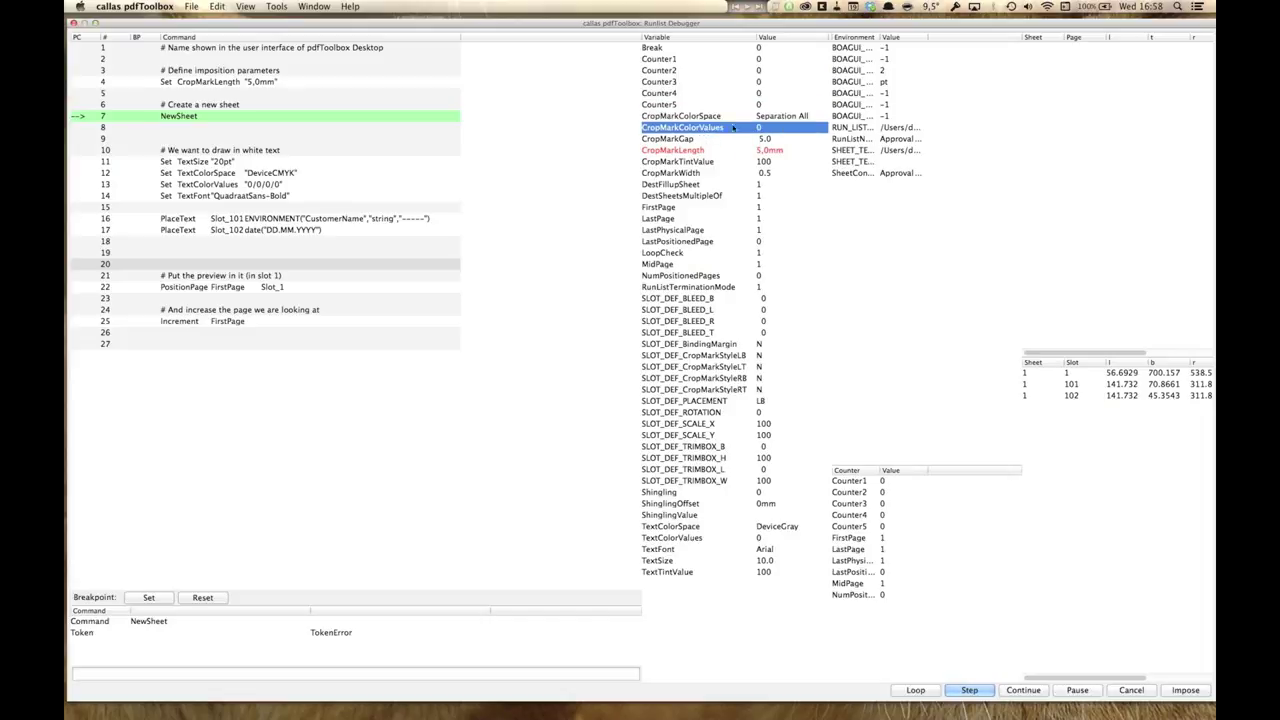
{"action": "left_click", "coordinate": [681, 139]}
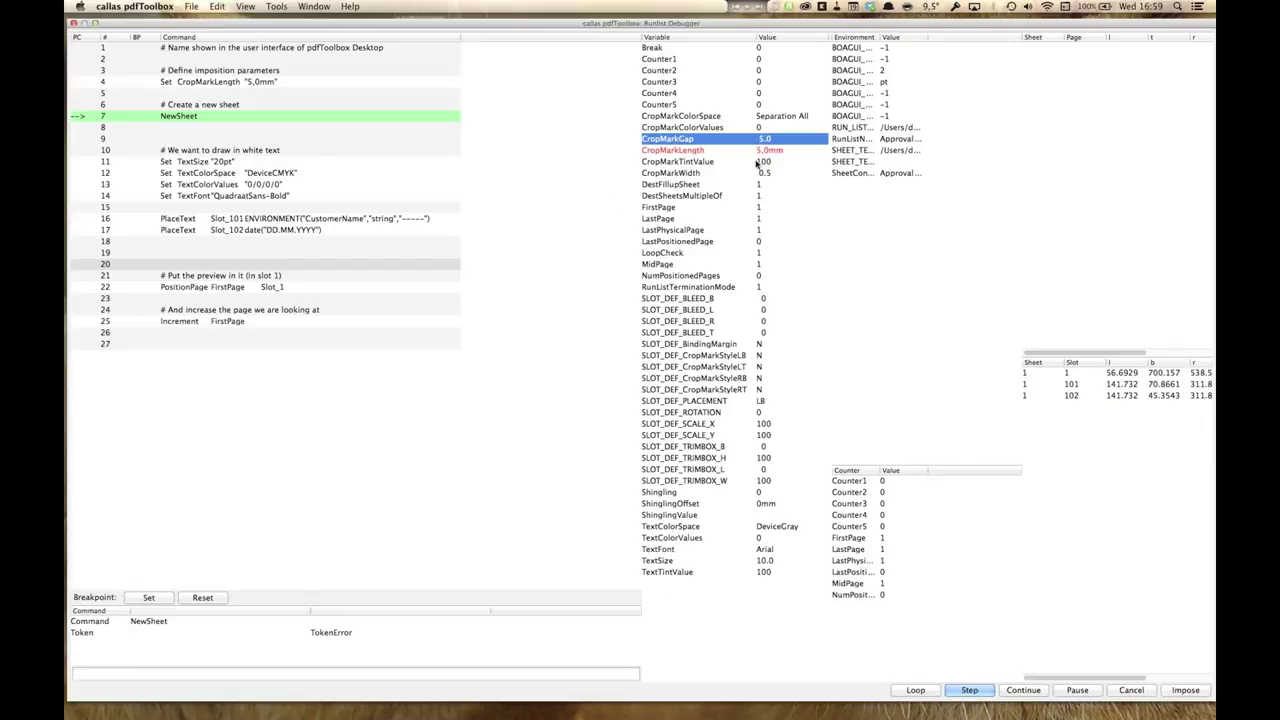
Step the debugger through the NewSheet, TextSize, TextColorSpace and TextColorValues commands up to the TextFont command on line 14.
{"action": "left_click", "coordinate": [970, 690]}
{"action": "left_click", "coordinate": [982, 691]}
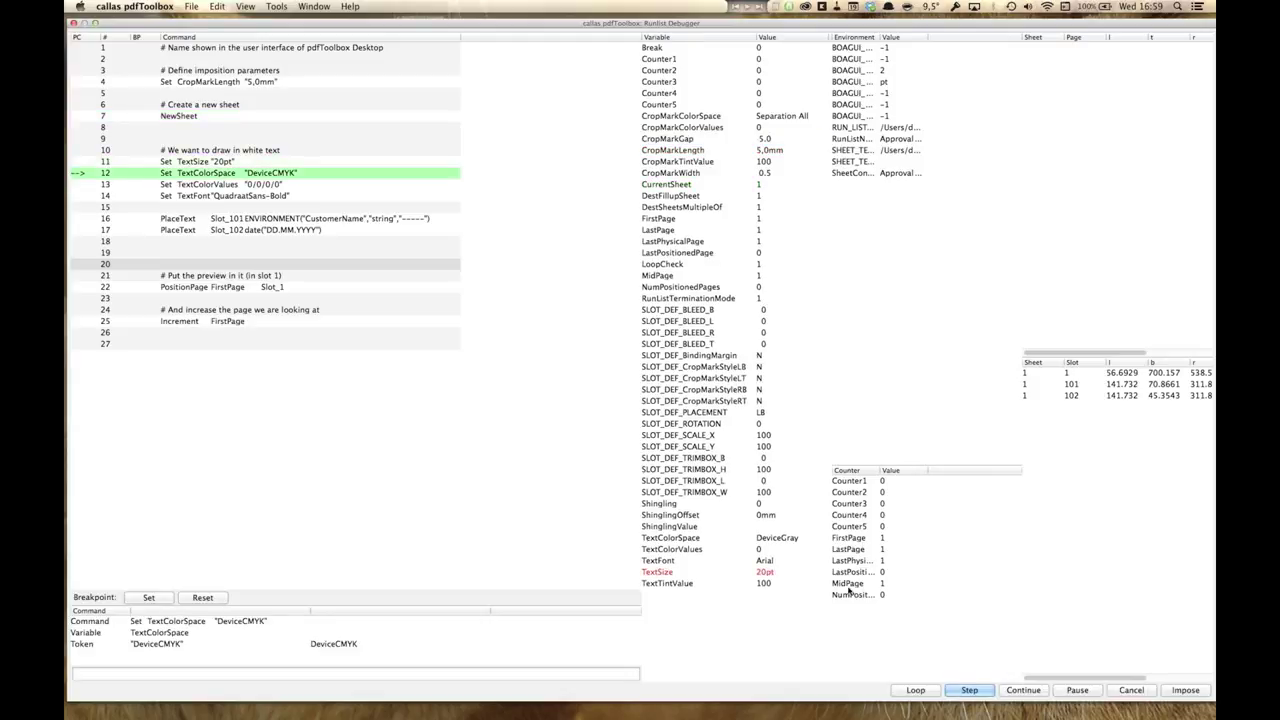
{"action": "left_click", "coordinate": [970, 690]}
{"action": "left_click", "coordinate": [970, 690]}
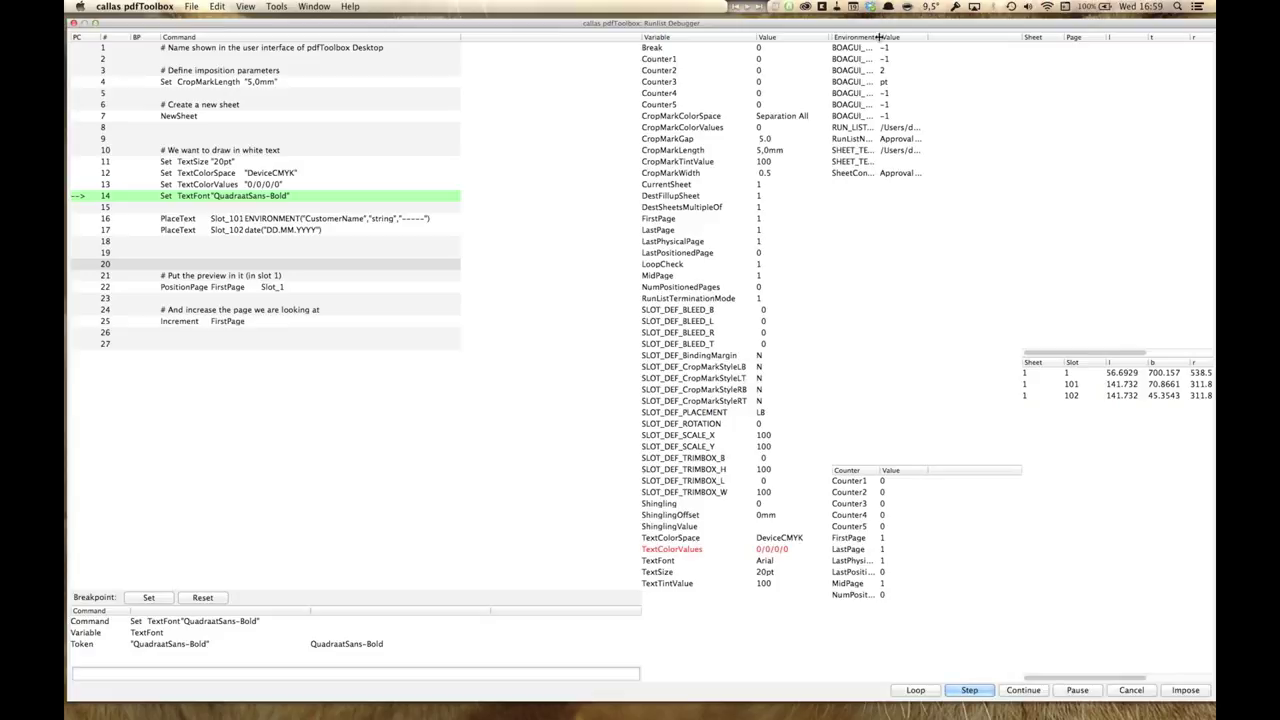
Widen the Environment column to read the full names, and cancel the debugger run after stepping to the Slot_101 PlaceText command.
{"action": "left_click_drag", "start_coordinate": [881, 38], "coordinate": [1014, 38]}
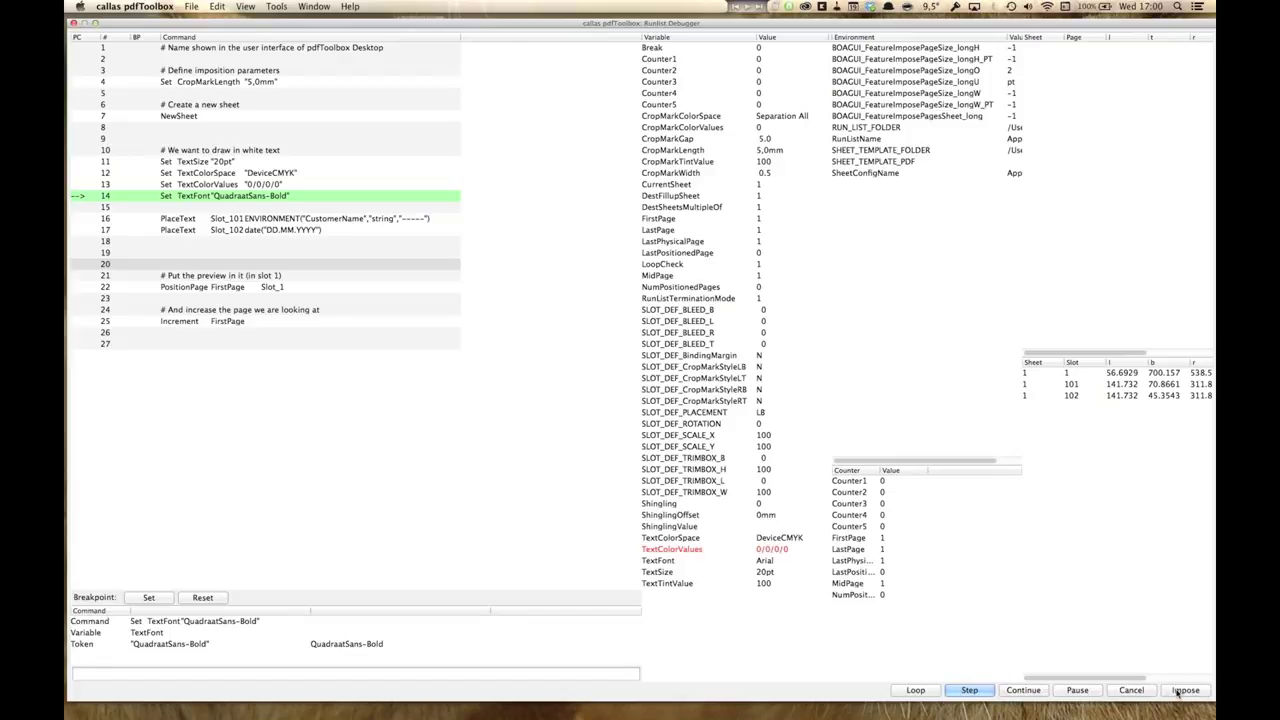
{"action": "key", "text": "Return"}
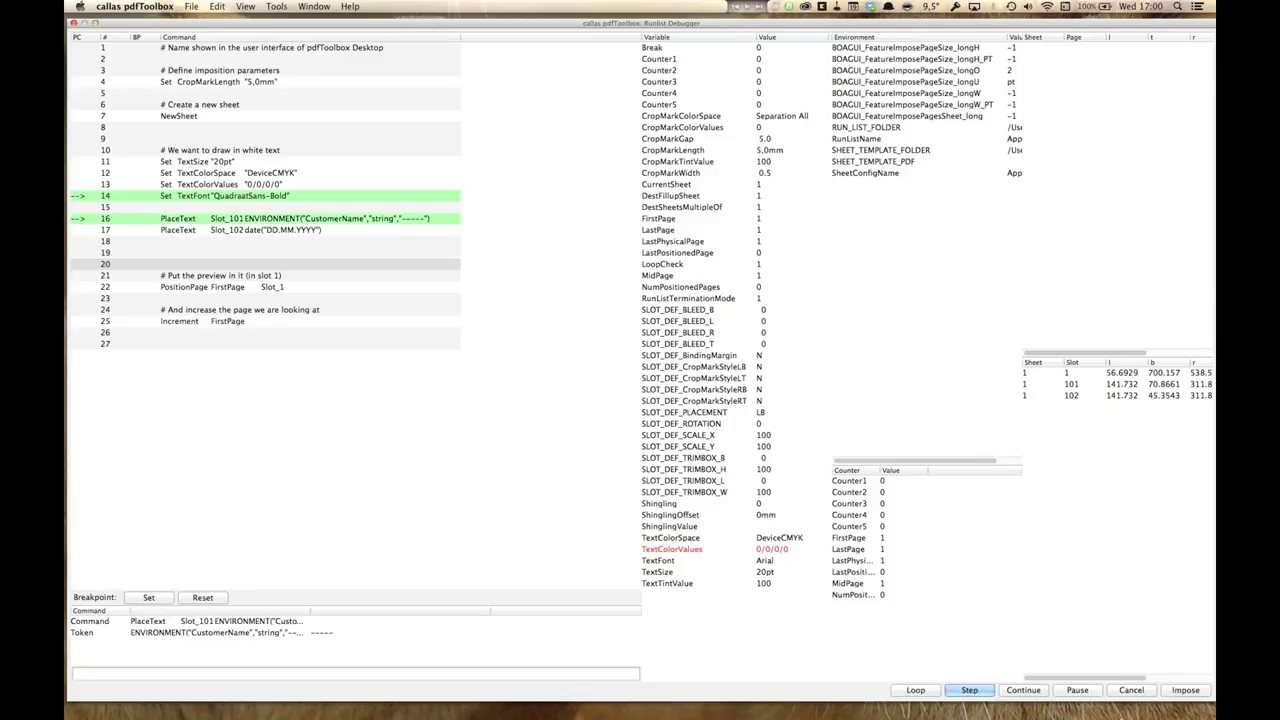
{"action": "key", "text": "Escape"}
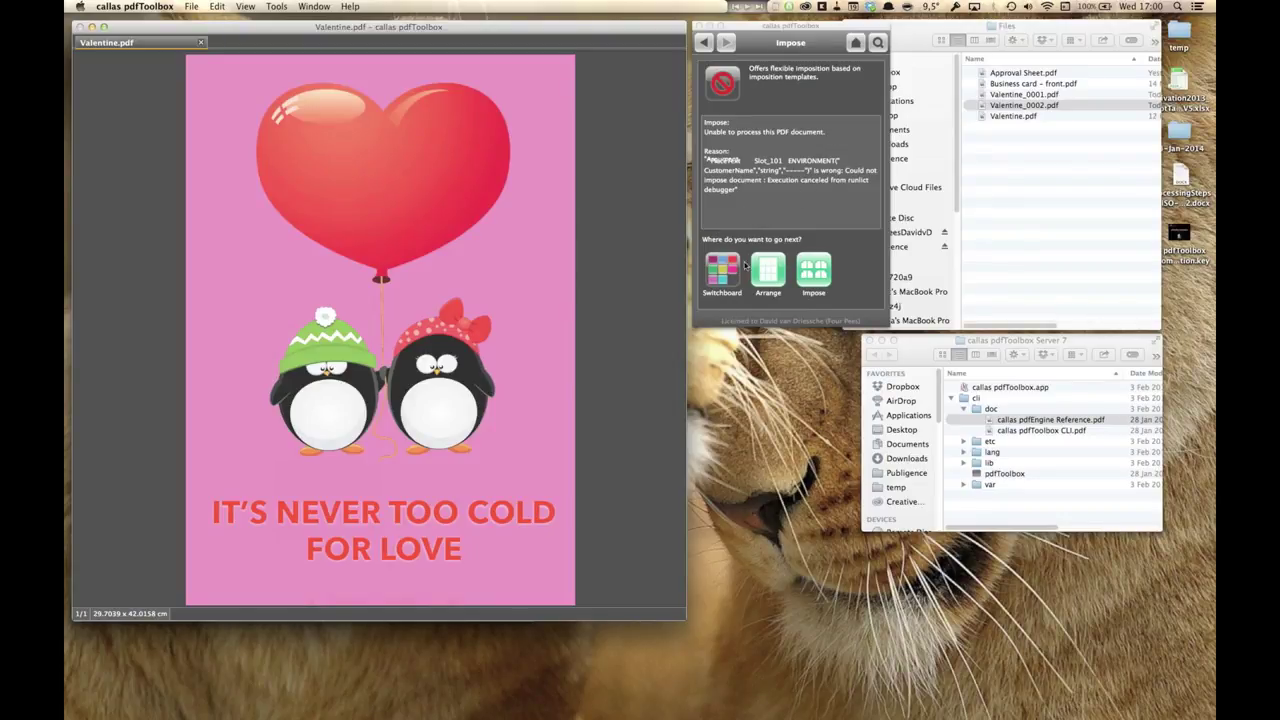
Turn off the Runlist Debugger for the Impose action and execute it on Valentine.pdf with Approval Sheet with background (3).
{"action": "left_click", "coordinate": [705, 44]}
{"action": "left_click", "coordinate": [710, 299]}
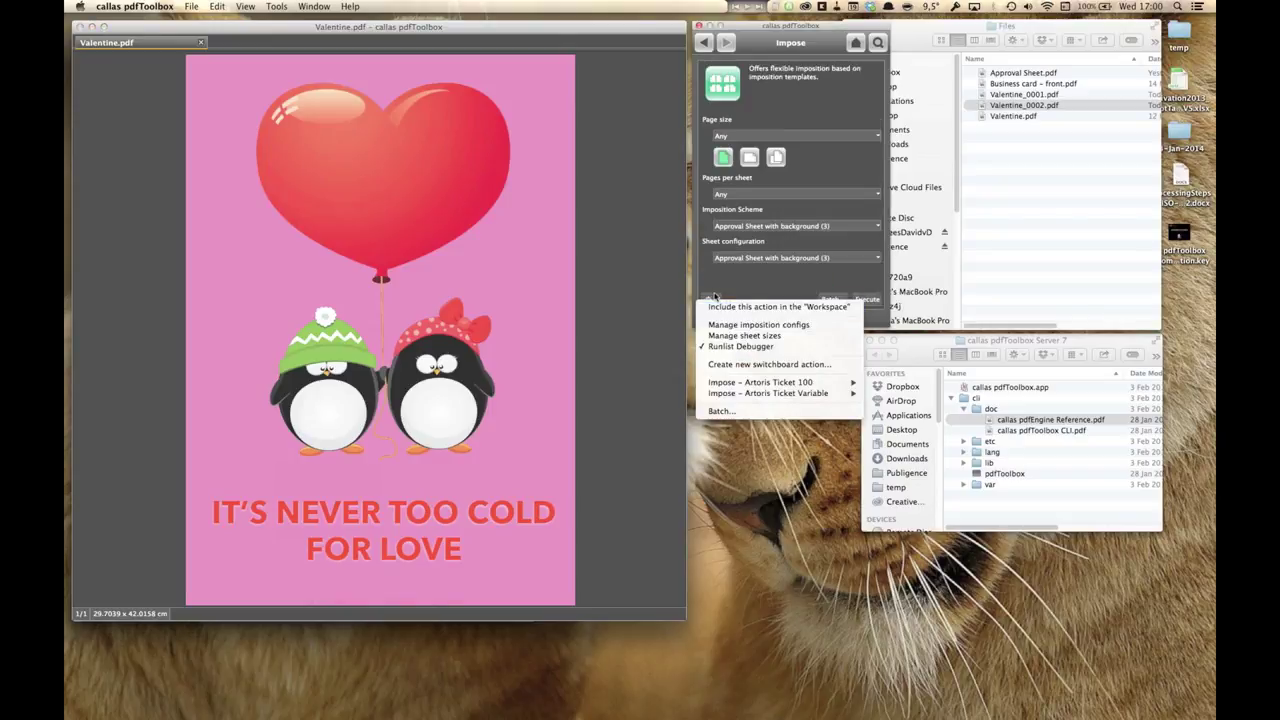
{"action": "left_click", "coordinate": [742, 350]}
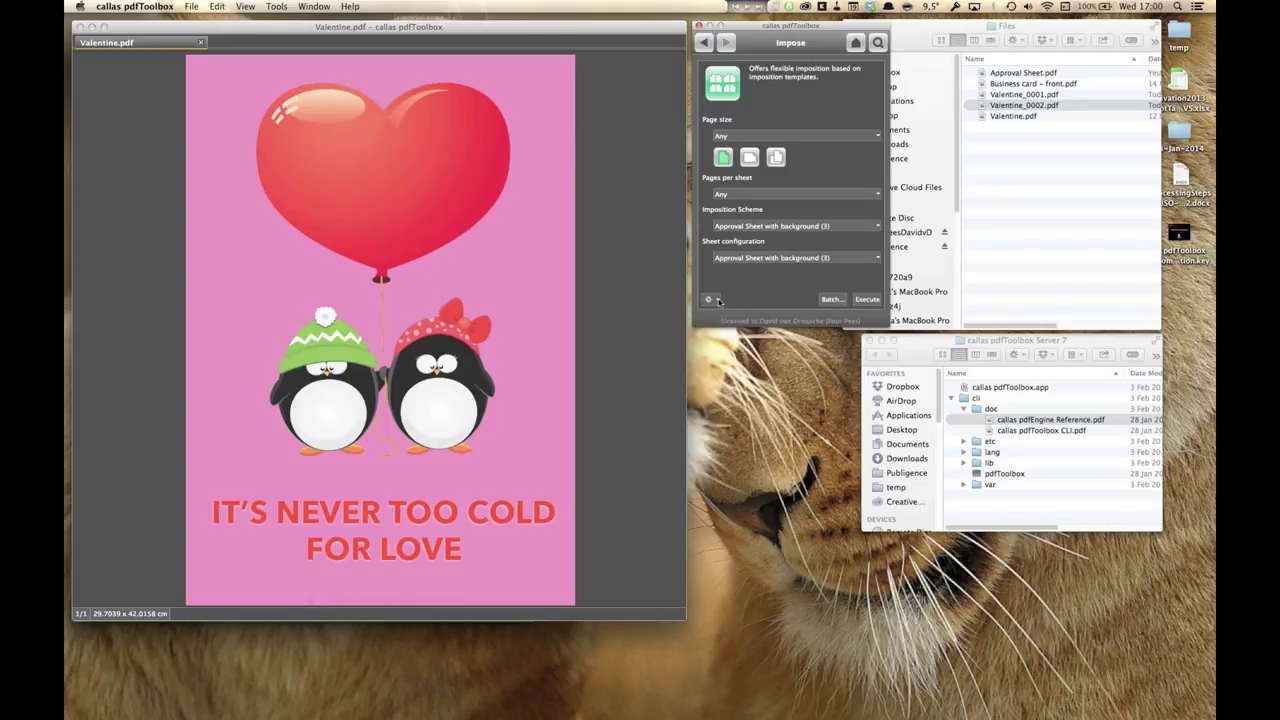
{"action": "left_click", "coordinate": [718, 301]}
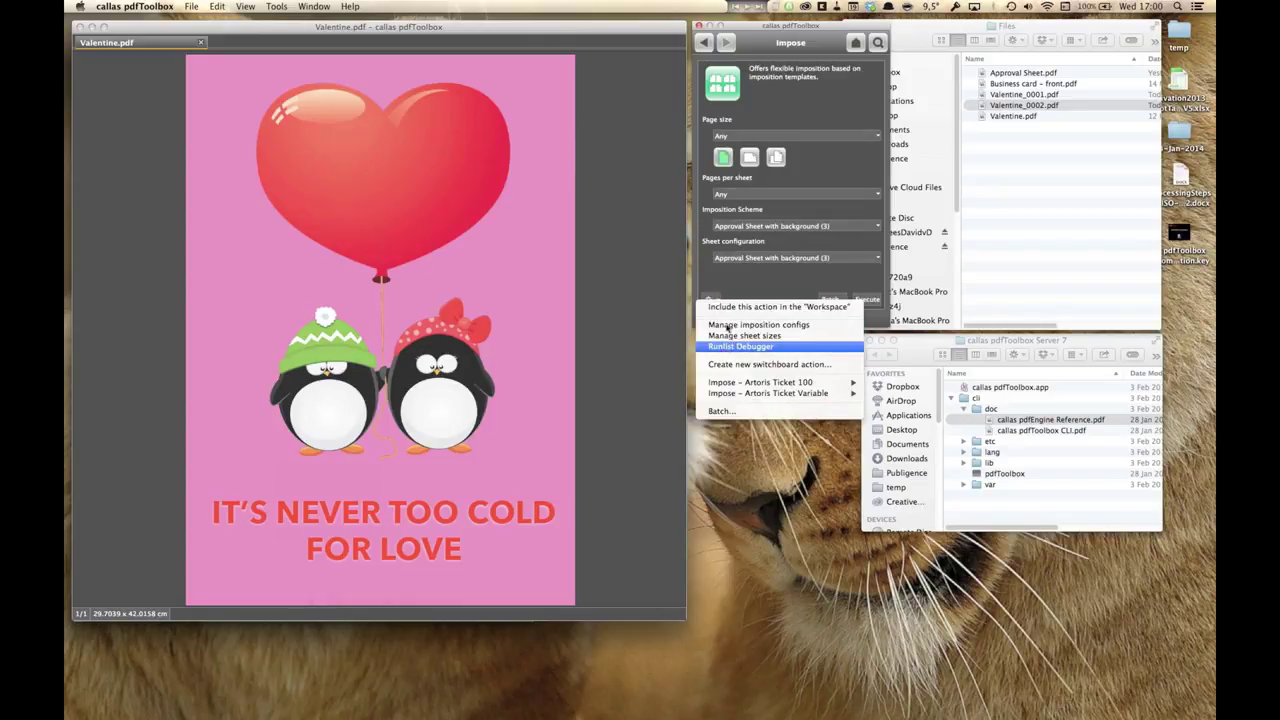
{"action": "left_click", "coordinate": [739, 284]}
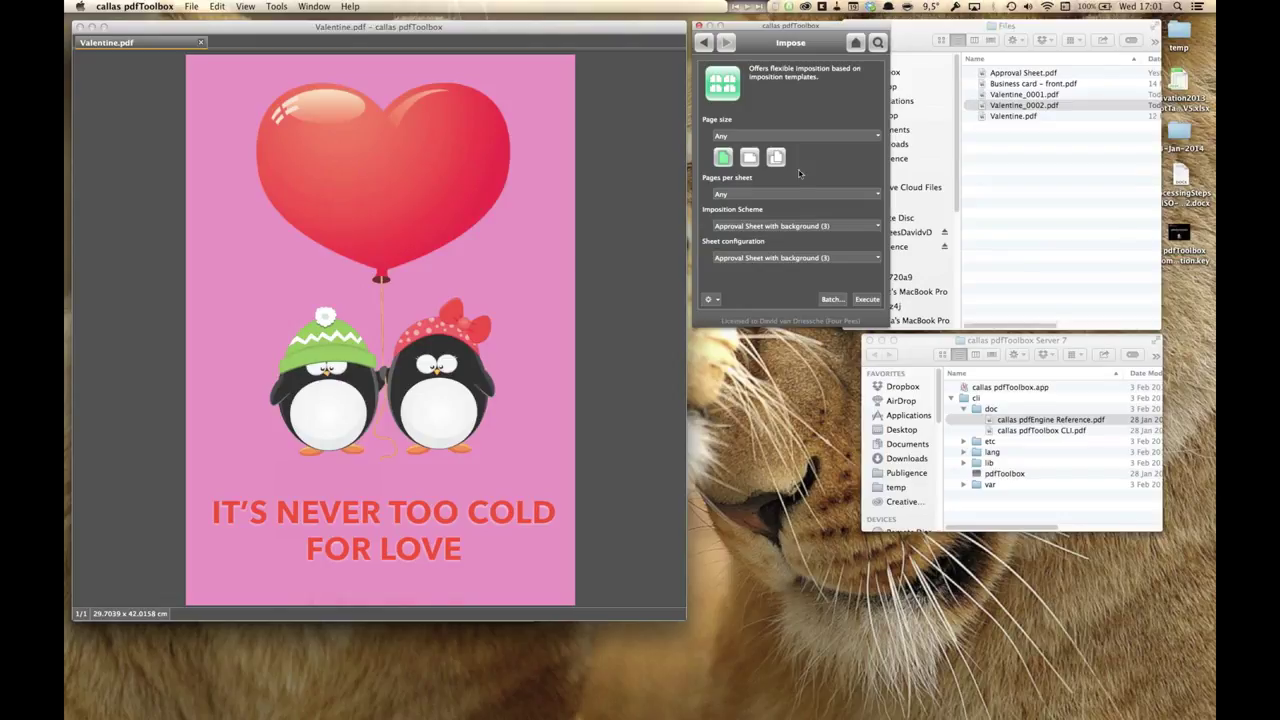
{"action": "left_click", "coordinate": [856, 298]}
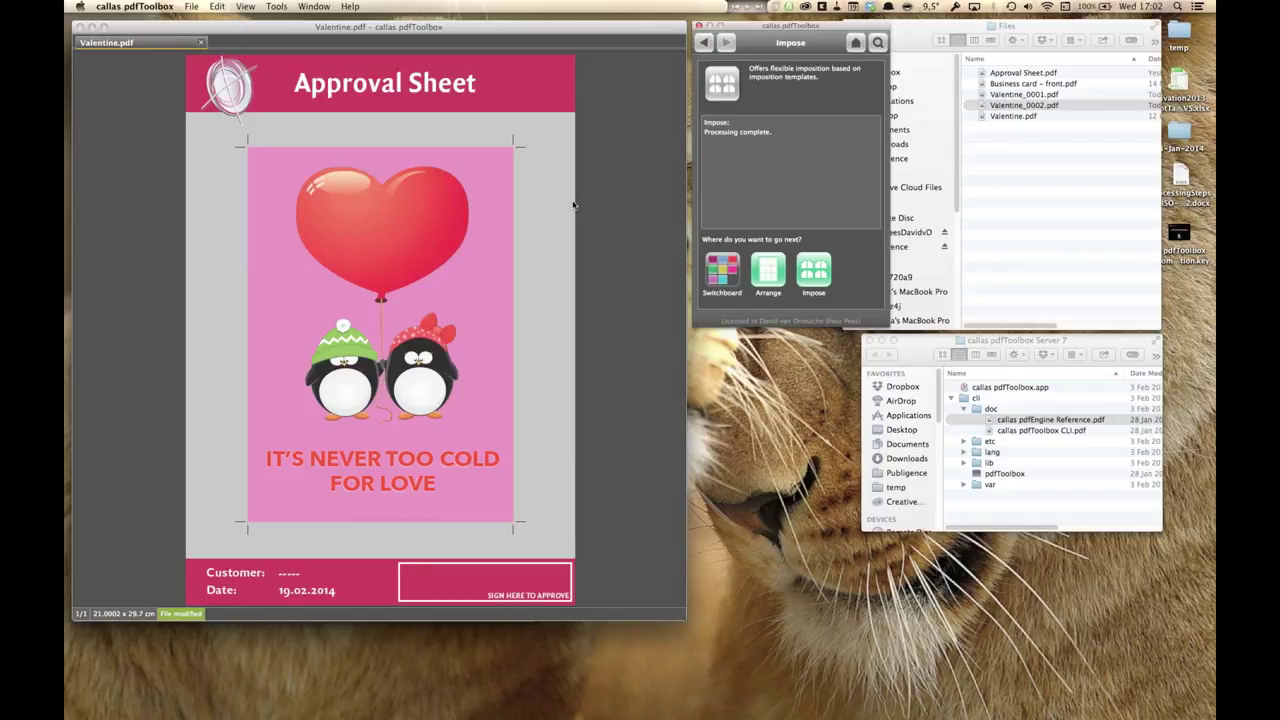
Switch to Finder and open "16 pages, perfecting, french fold, saddle stitch.runlist" from the Impose folder in TextMate.
{"action": "key", "text": "super+Tab"}
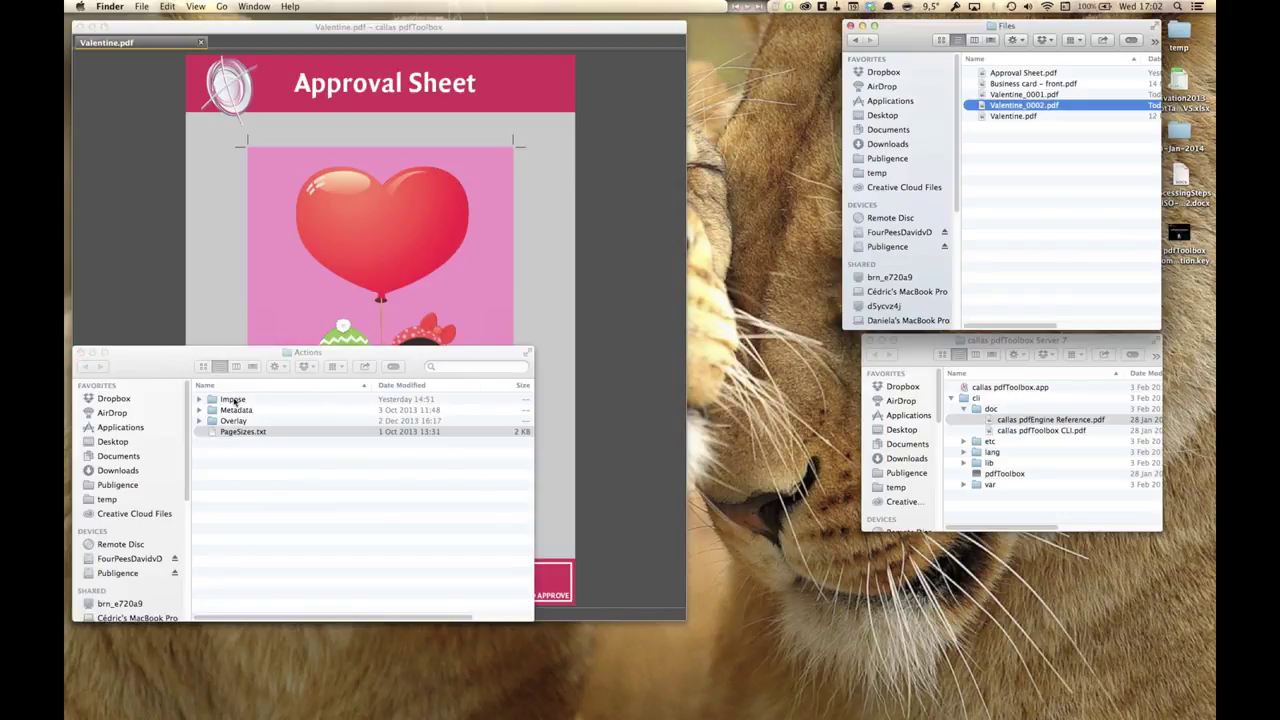
{"action": "double_click", "coordinate": [234, 401]}
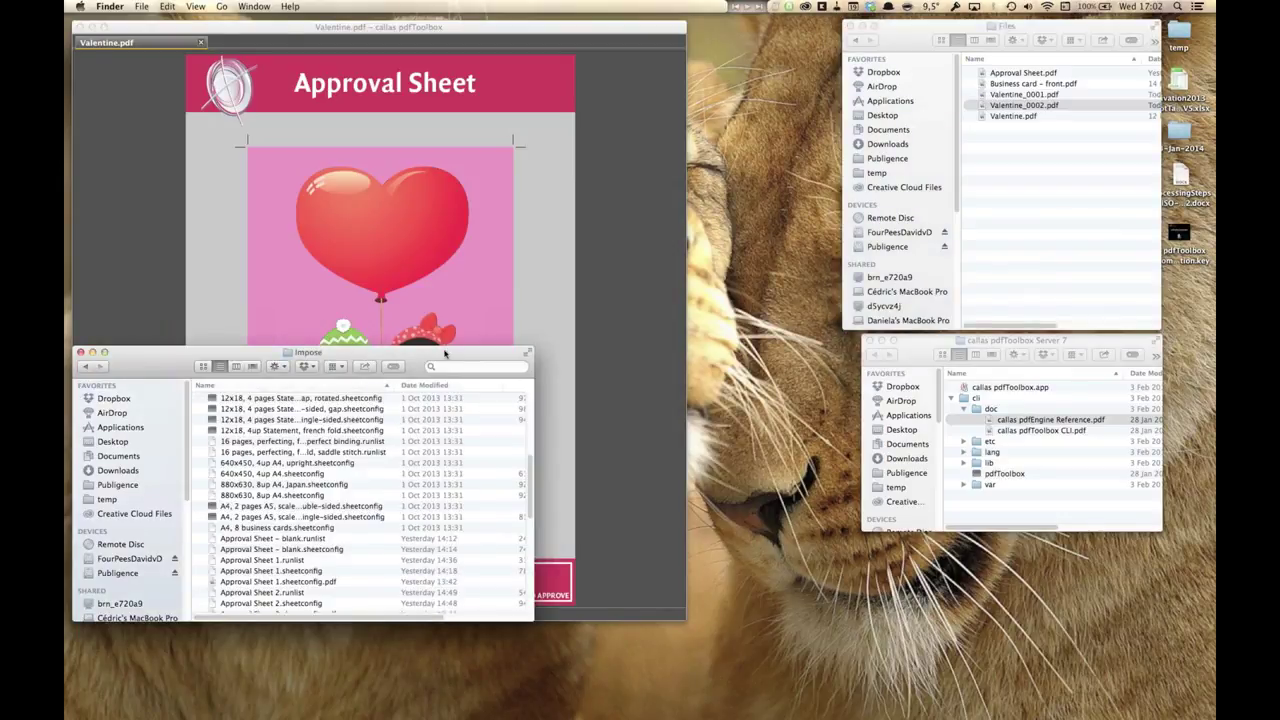
{"action": "left_click_drag", "start_coordinate": [445, 354], "coordinate": [740, 146]}
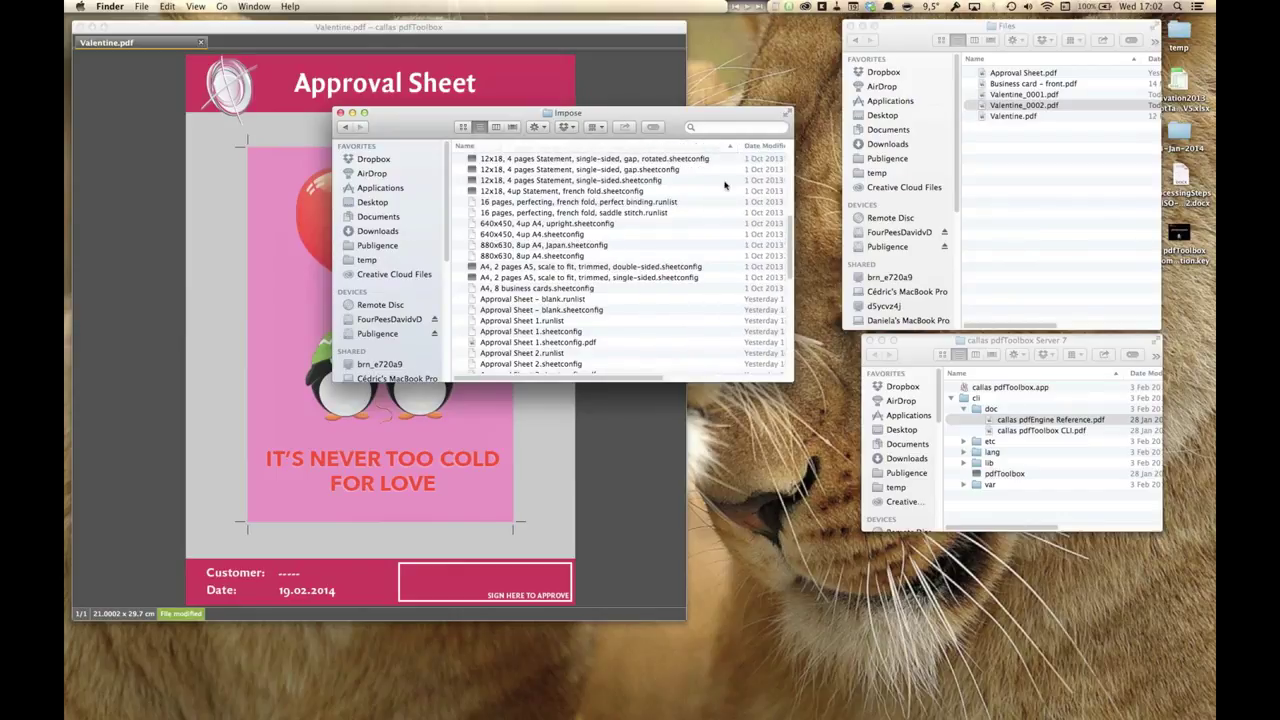
{"action": "left_click", "coordinate": [636, 213]}
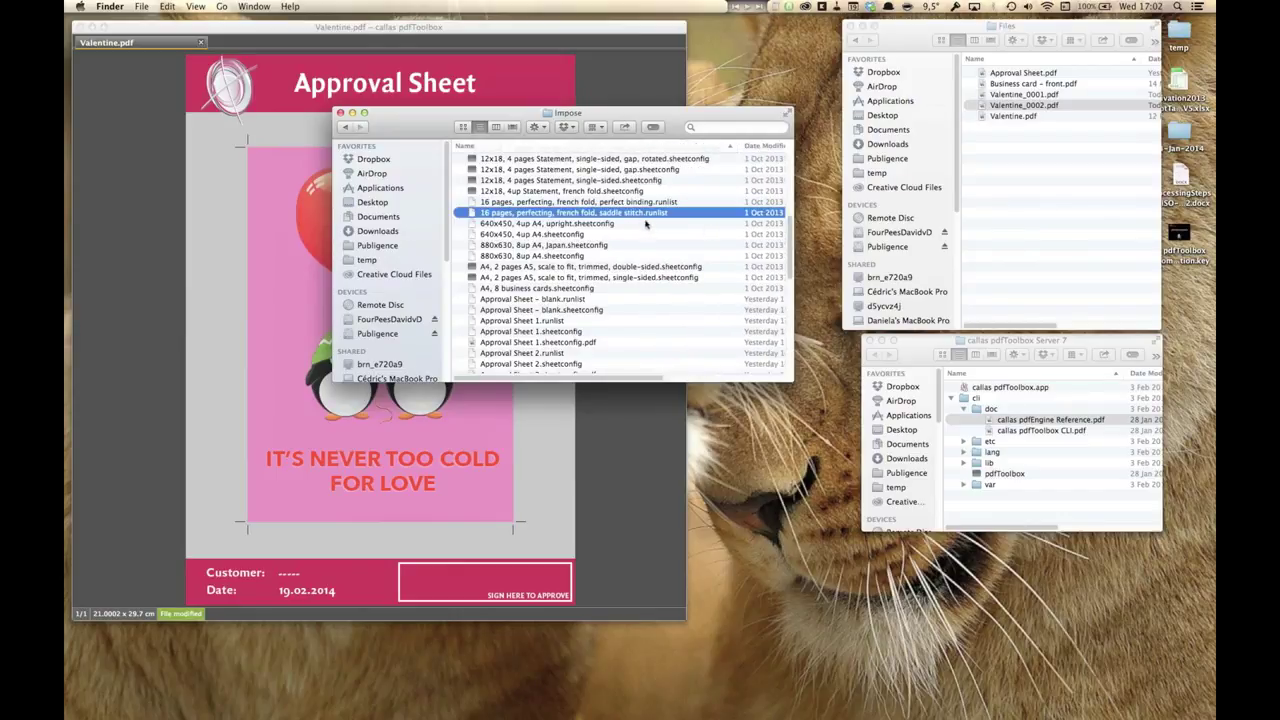
{"action": "left_click_drag", "start_coordinate": [645, 224], "coordinate": [111, 311]}
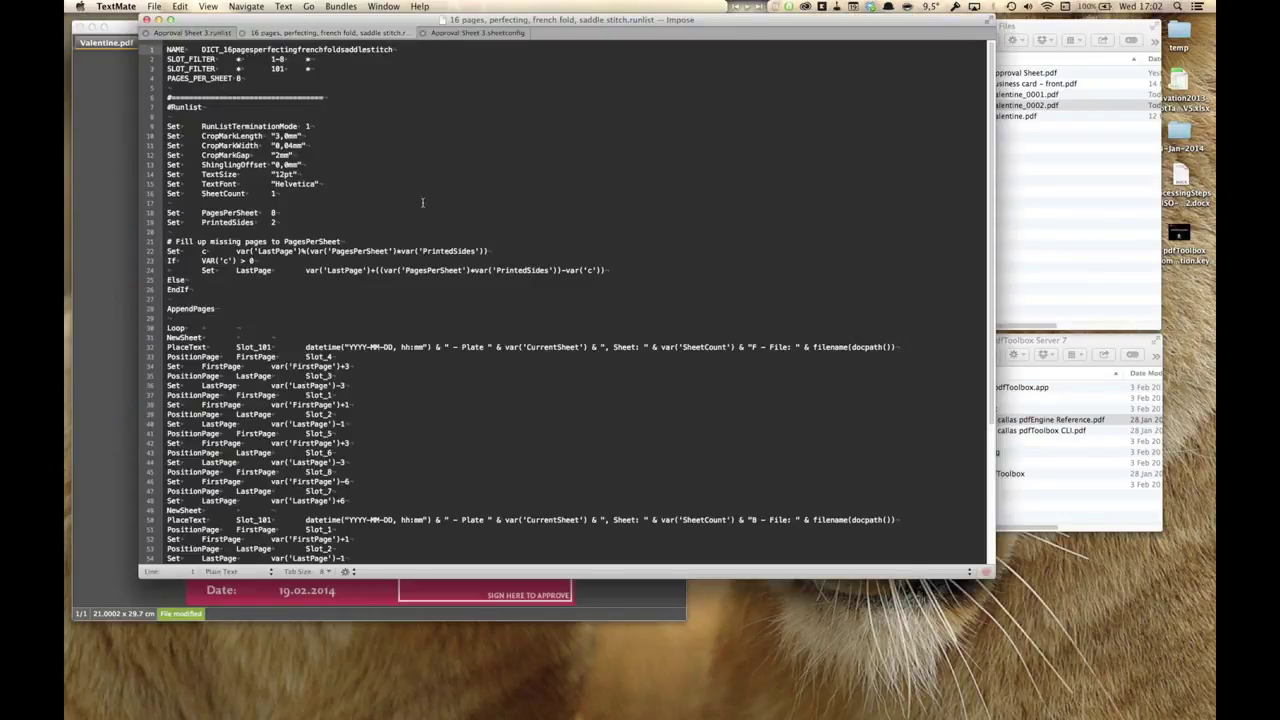
Examine the 16-page saddle stitch runlist's settings, page fill-up condition and sheet loop, and close the file.
{"action": "double_click", "coordinate": [405, 317]}
{"action": "left_click", "coordinate": [394, 291]}
{"action": "scroll", "coordinate": [400, 300], "scroll_direction": "down", "scroll_amount": 5}
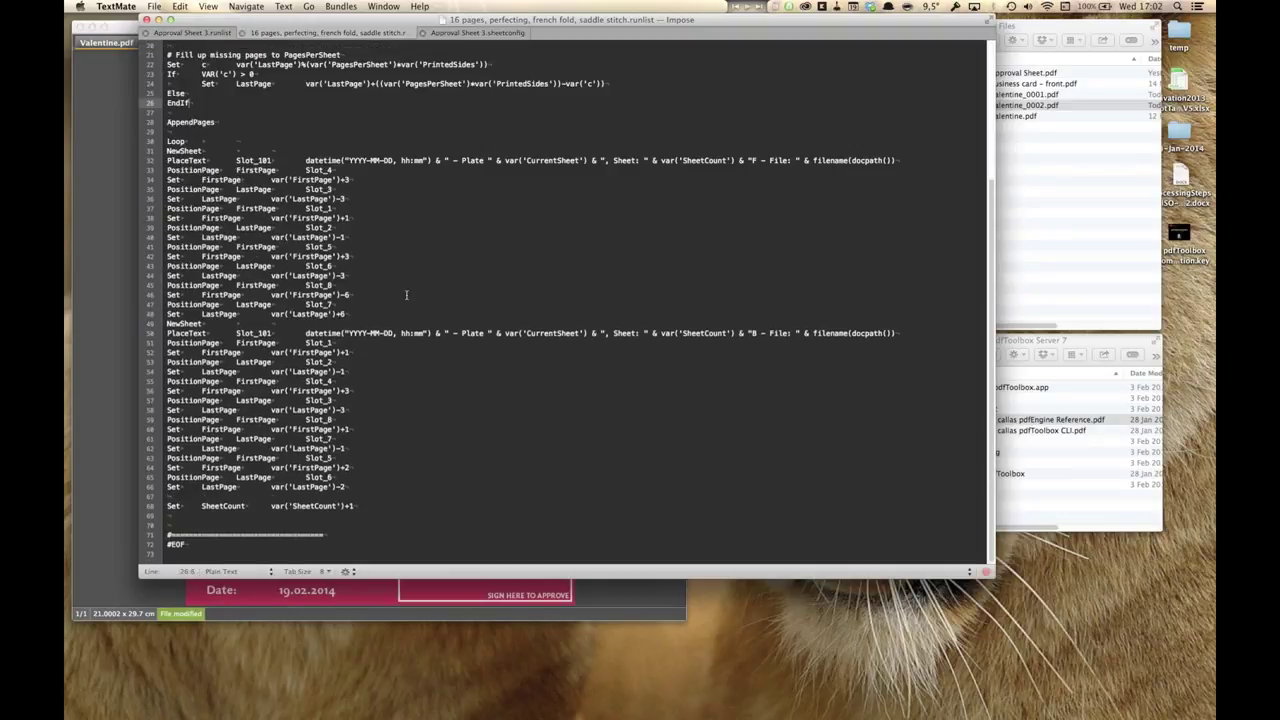
{"action": "scroll", "coordinate": [406, 294], "scroll_direction": "up", "scroll_amount": 3}
{"action": "scroll", "coordinate": [406, 294], "scroll_direction": "up", "scroll_amount": 1}
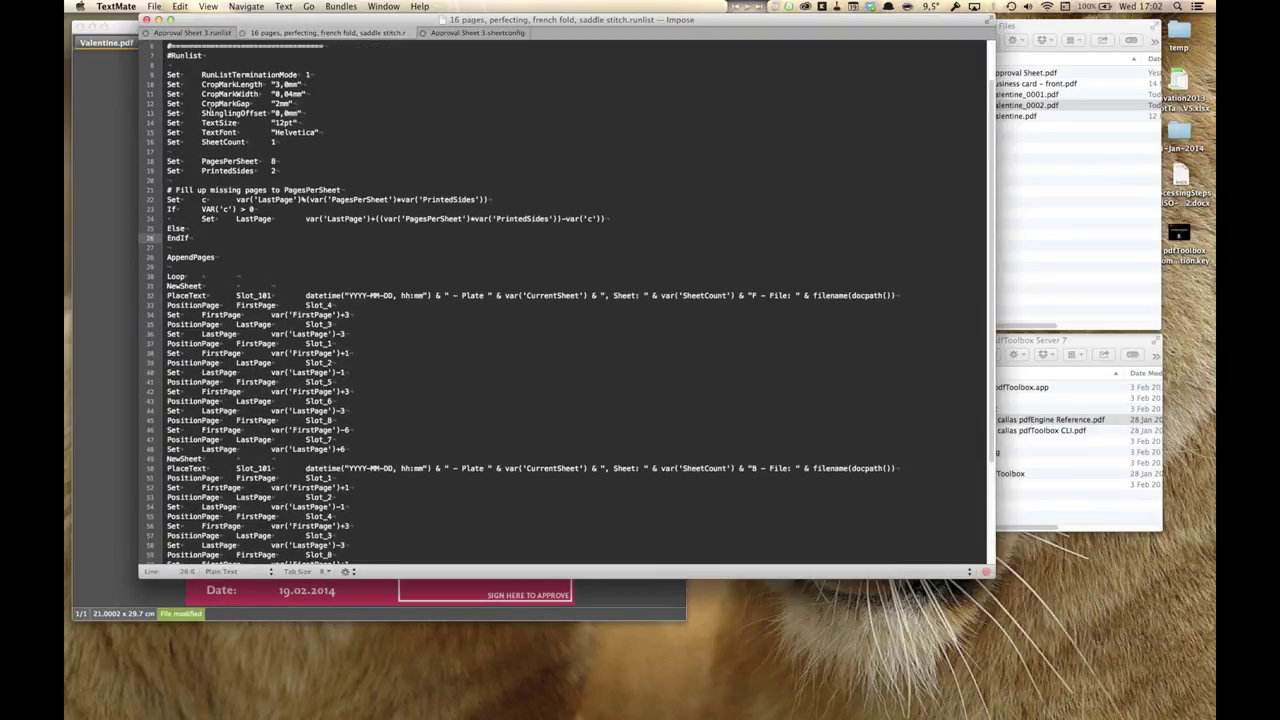
{"action": "triple_click", "coordinate": [168, 114]}
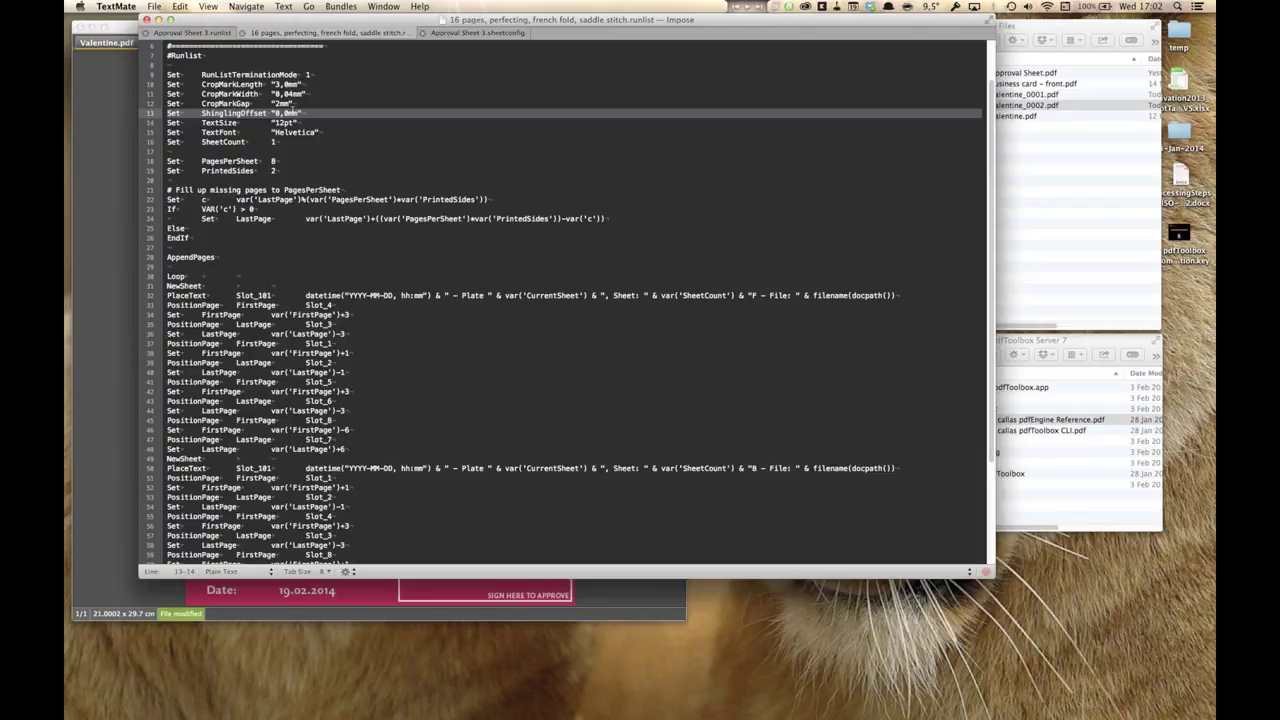
{"action": "scroll", "coordinate": [302, 275], "scroll_direction": "down", "scroll_amount": 5}
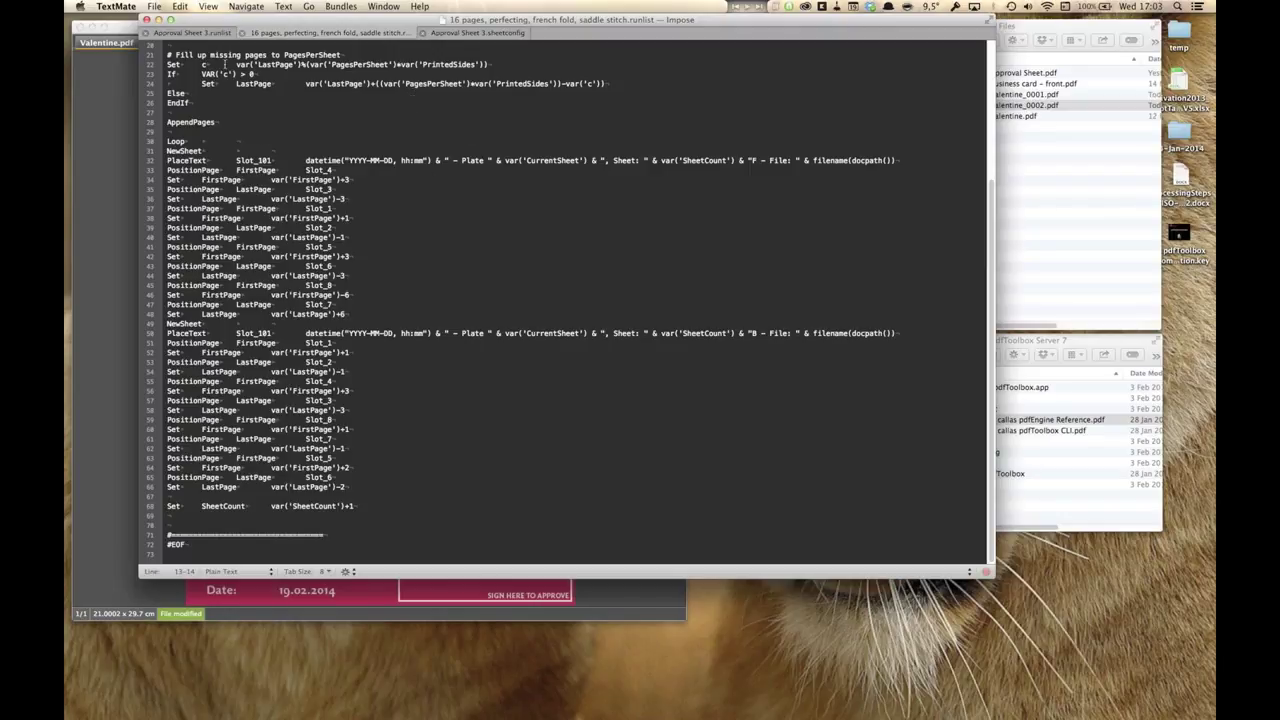
{"action": "left_click", "coordinate": [242, 33]}
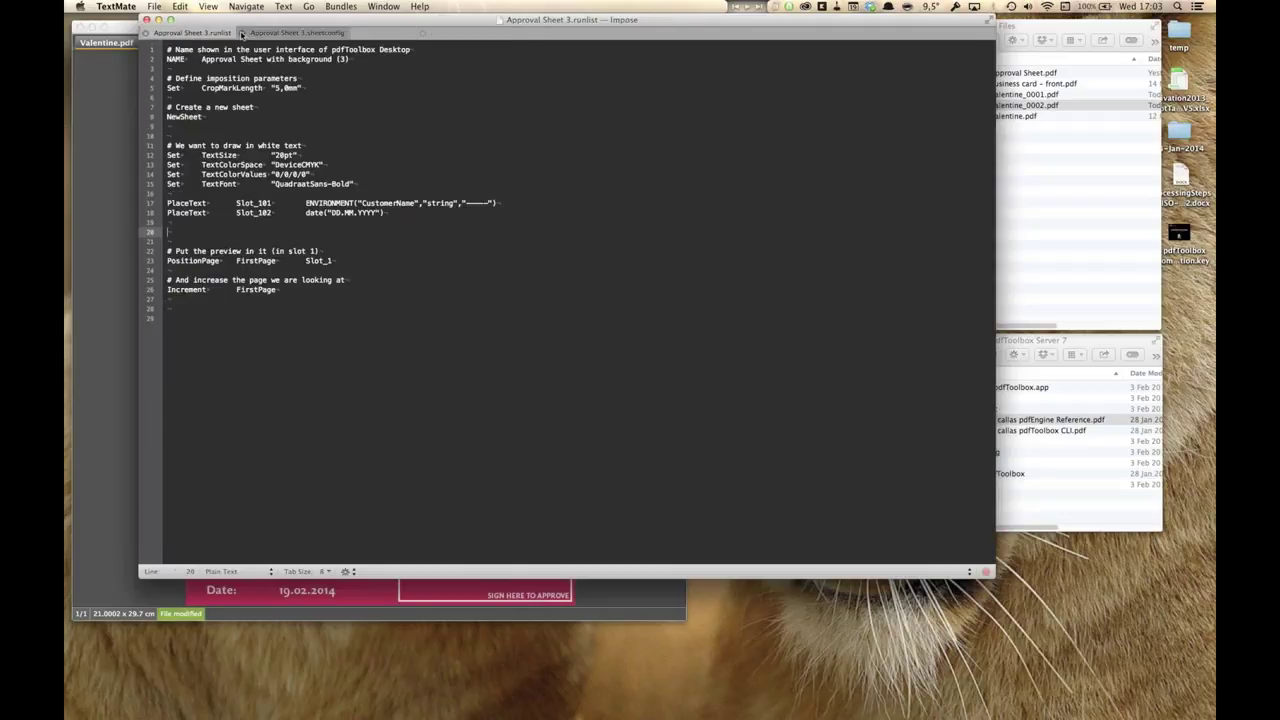
Return to Finder, enlarge the Impose folder window and browse its runlist and sheetconfig files from the first entry.
{"action": "key", "text": "super+Tab"}
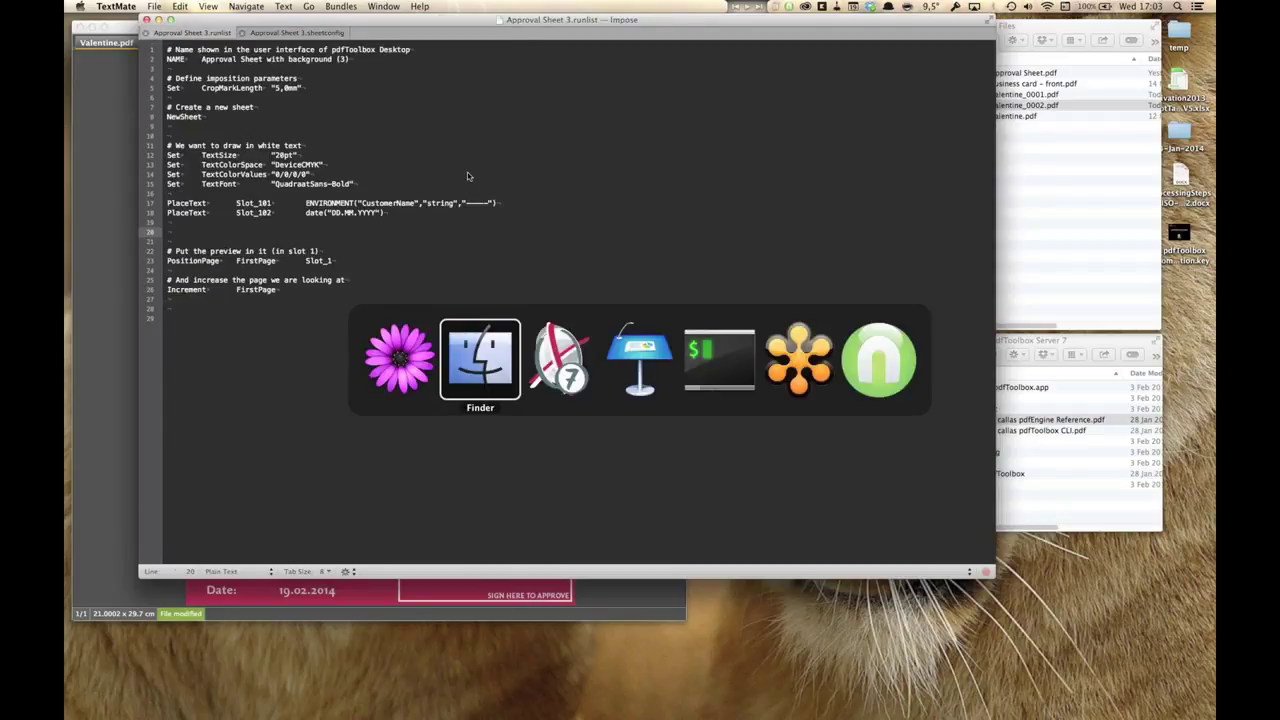
{"action": "scroll", "coordinate": [651, 224], "scroll_direction": "up", "scroll_amount": 3}
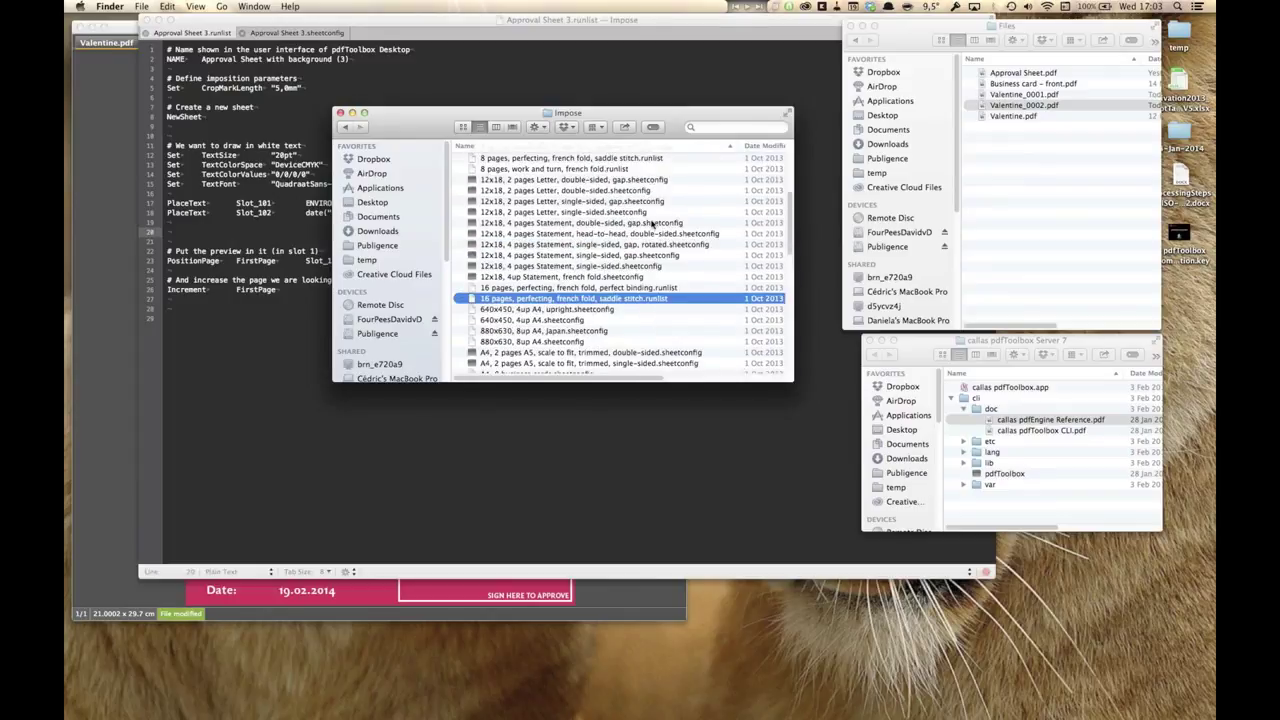
{"action": "left_click_drag", "start_coordinate": [794, 380], "coordinate": [957, 700]}
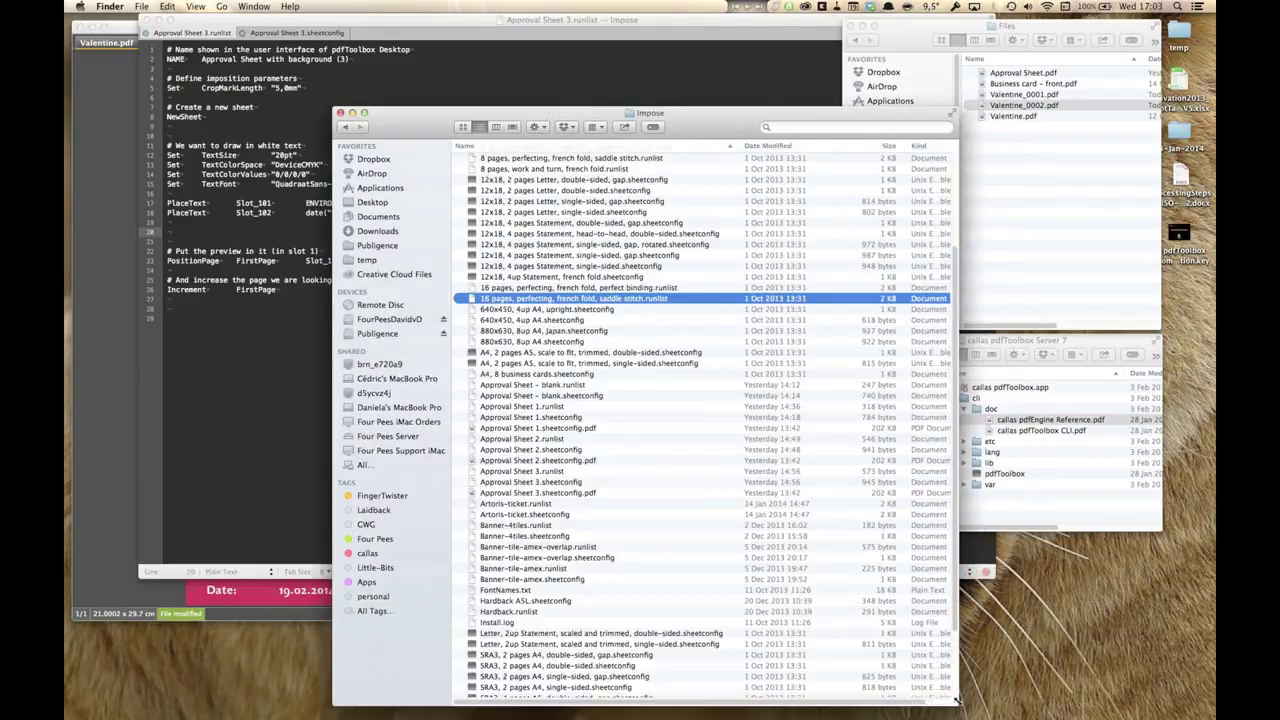
{"action": "scroll", "coordinate": [940, 335], "scroll_direction": "up", "scroll_amount": 5}
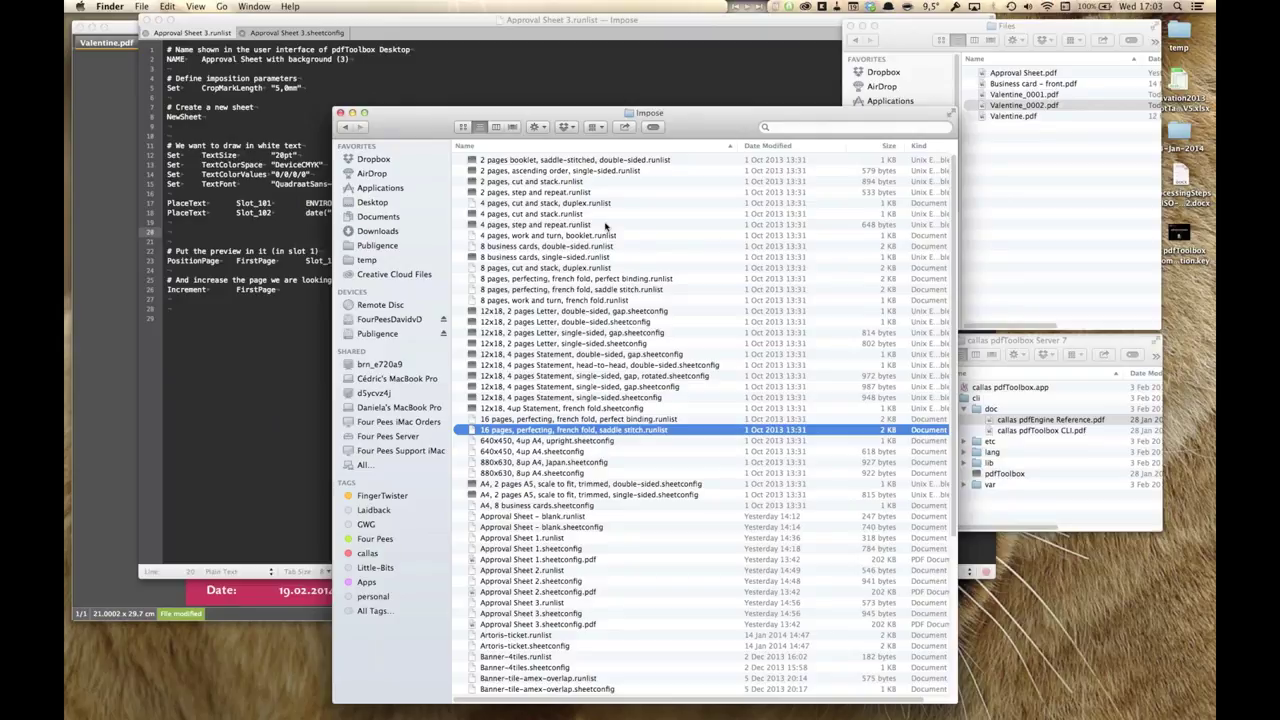
Hide TextMate and switch to pdfToolbox, going back to the settings of the Impose action.
{"action": "left_click", "coordinate": [619, 84]}
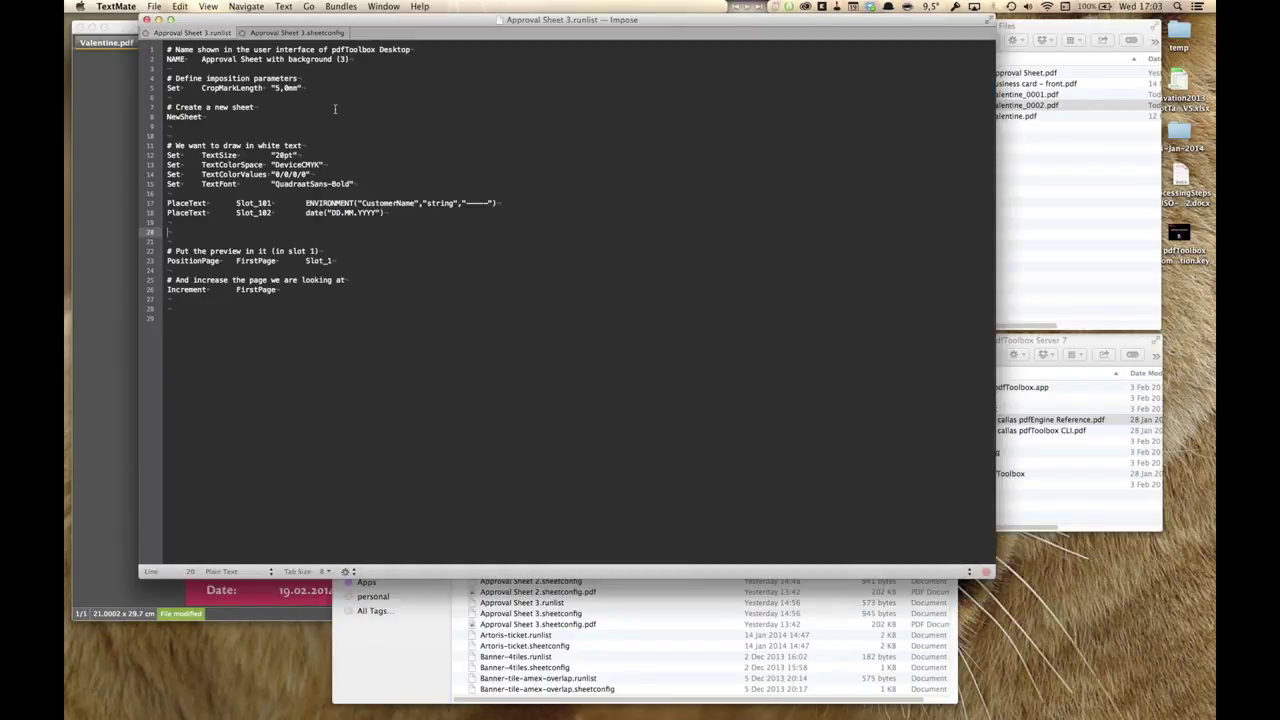
{"action": "key", "text": "super+h"}
{"action": "key", "text": "super+Tab"}
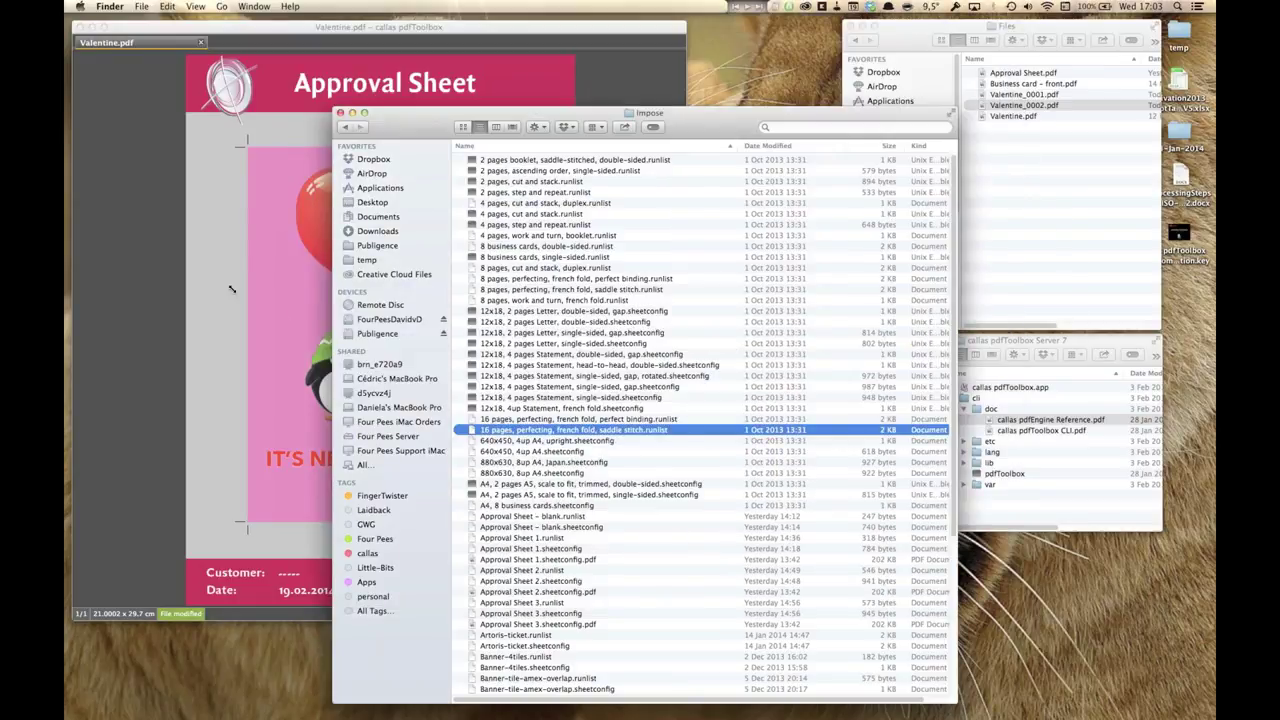
{"action": "left_click", "coordinate": [231, 289]}
{"action": "left_click", "coordinate": [714, 48]}
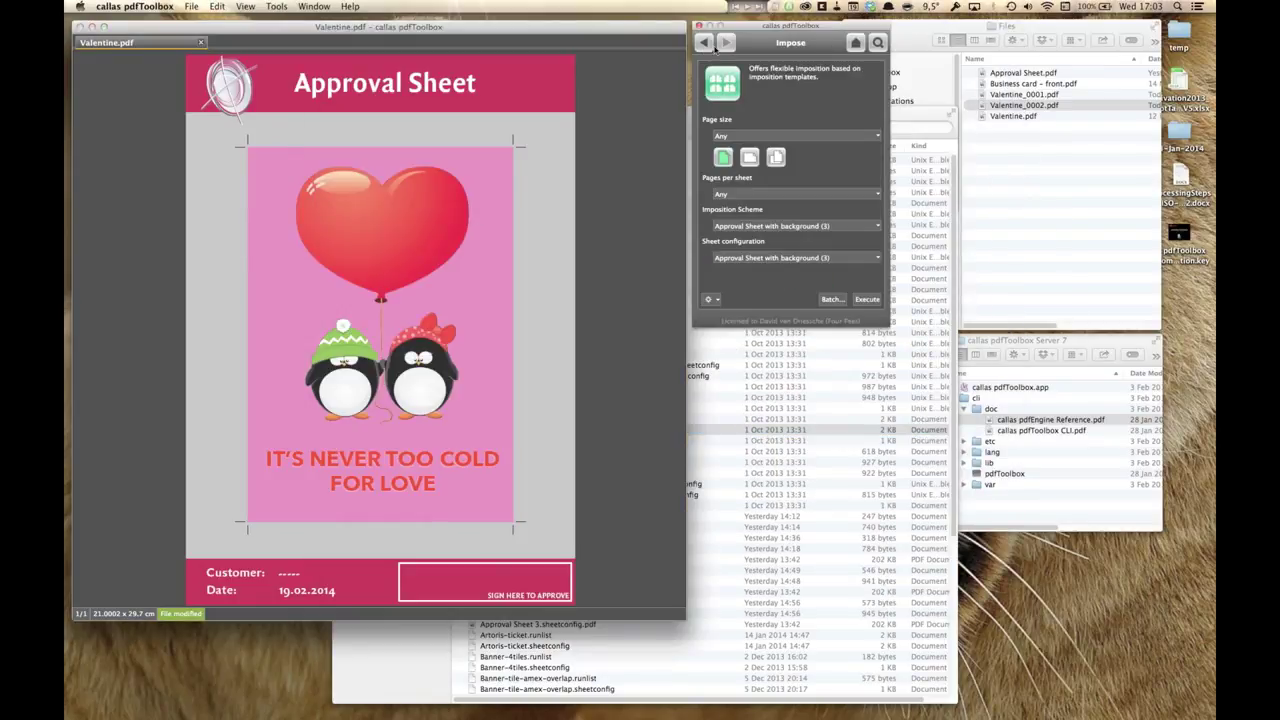
Look through the available imposition schemes and filter them by setting the pages per sheet to 8.
{"action": "left_click", "coordinate": [880, 227]}
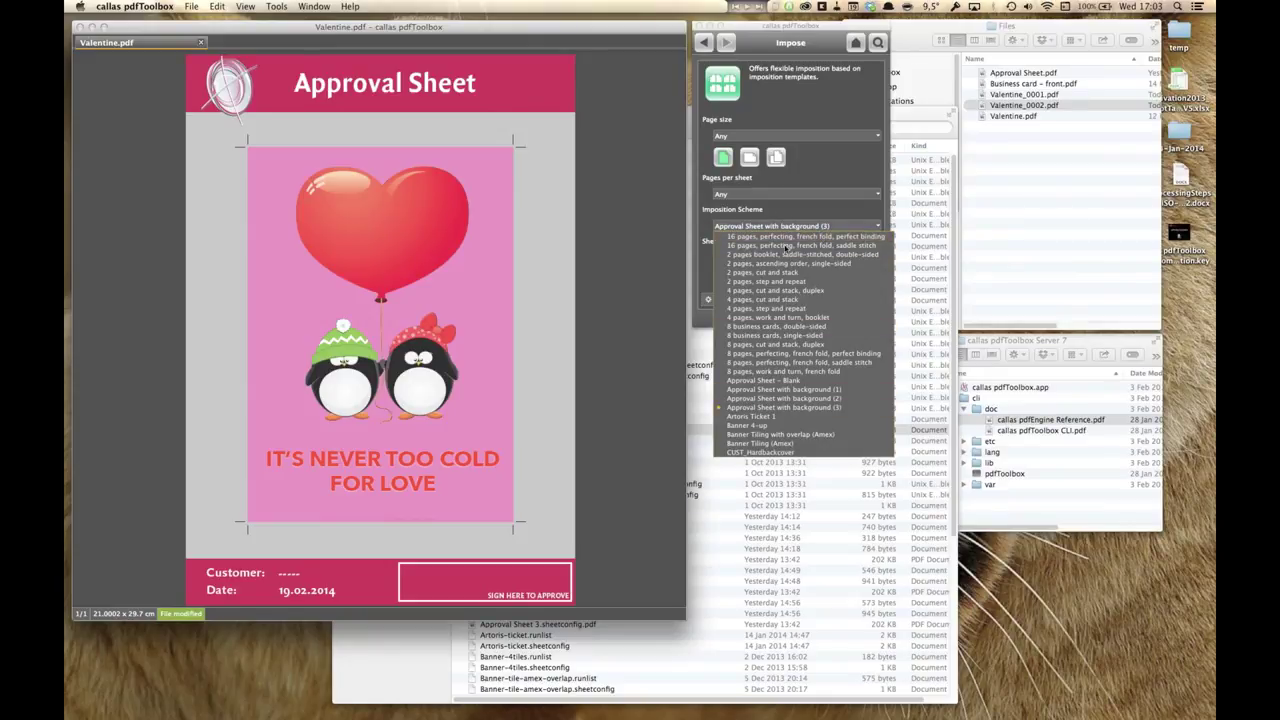
{"action": "left_click", "coordinate": [808, 178]}
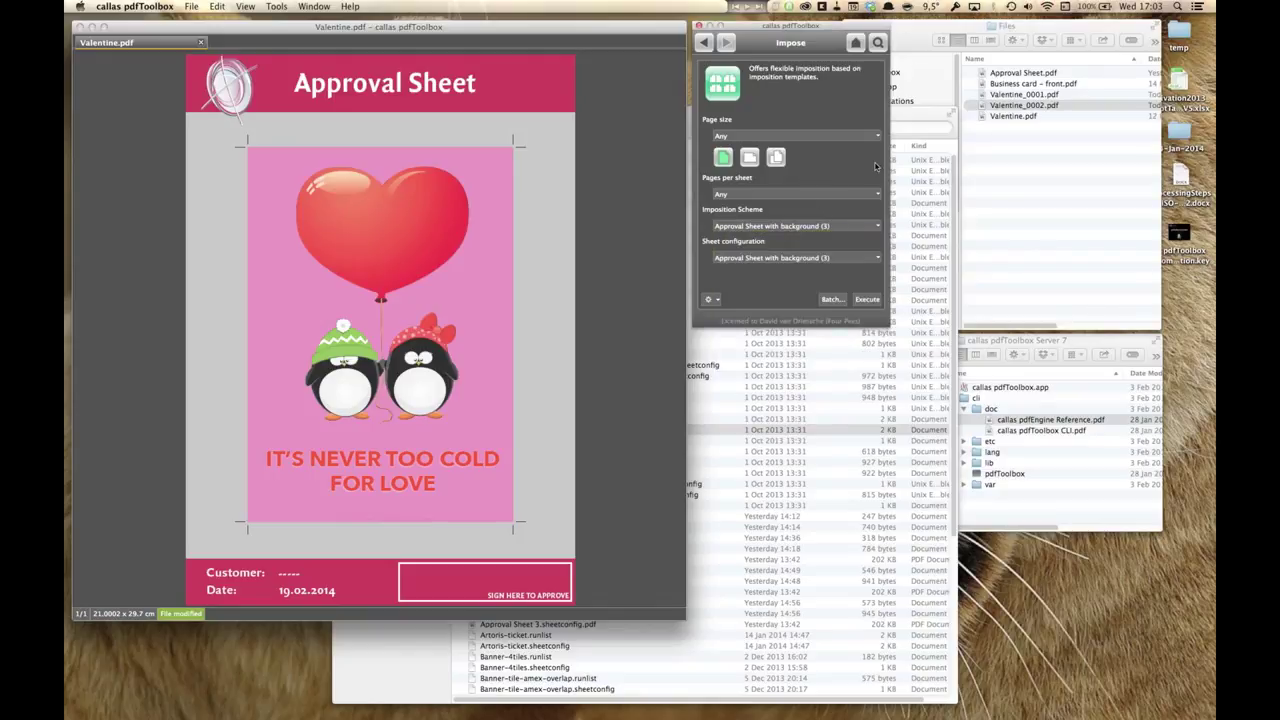
{"action": "left_click", "coordinate": [876, 194]}
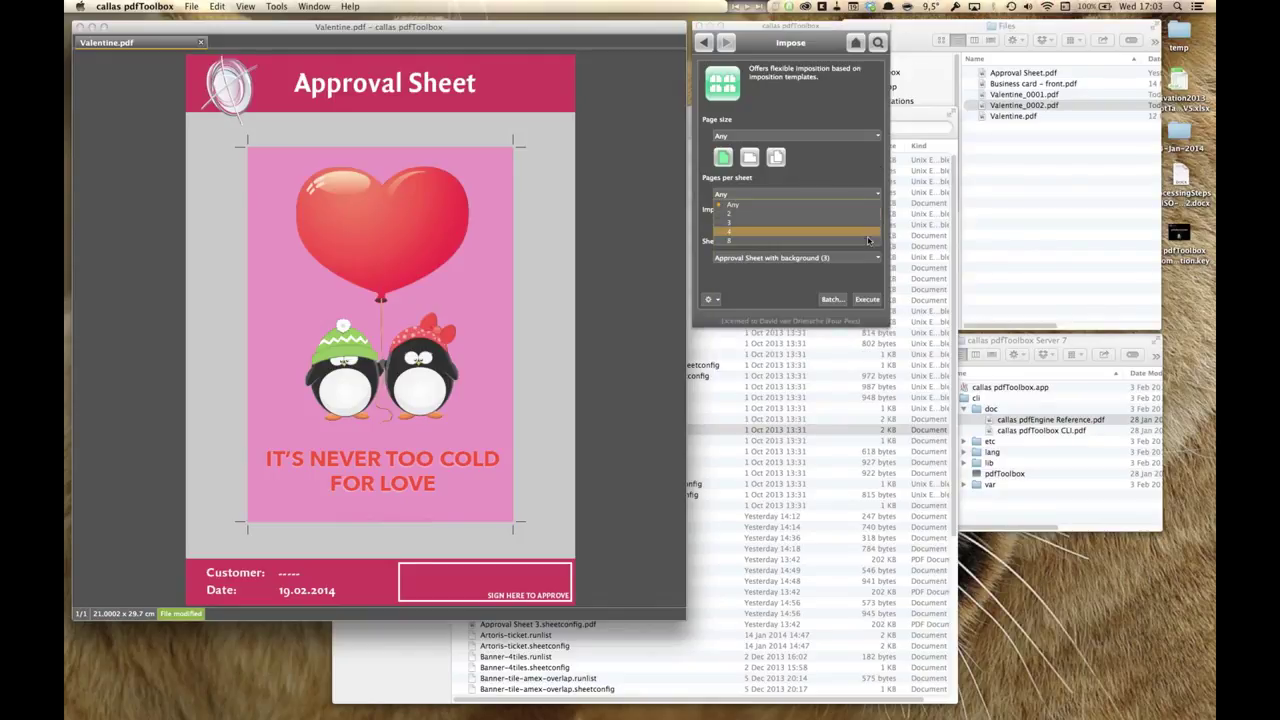
{"action": "left_click", "coordinate": [868, 242]}
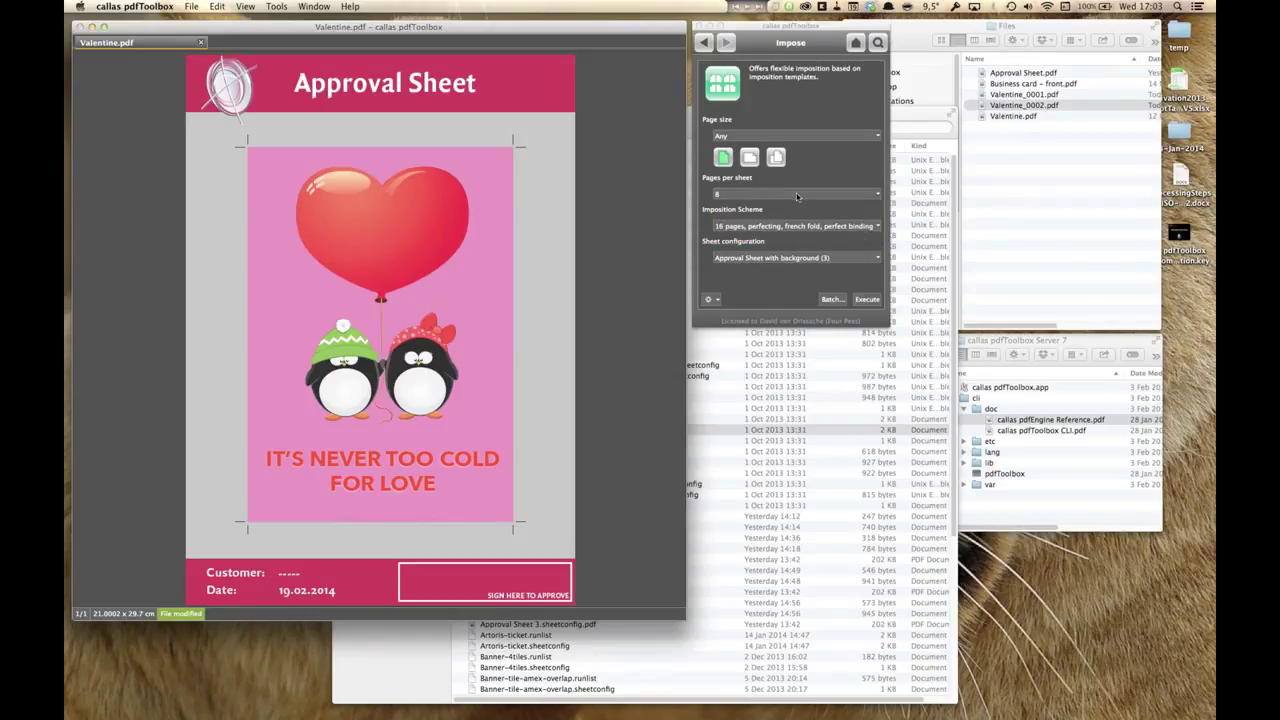
Review the imposition schemes offered for 8 pages per sheet and reset the pages per sheet filter to Any.
{"action": "left_click", "coordinate": [879, 228]}
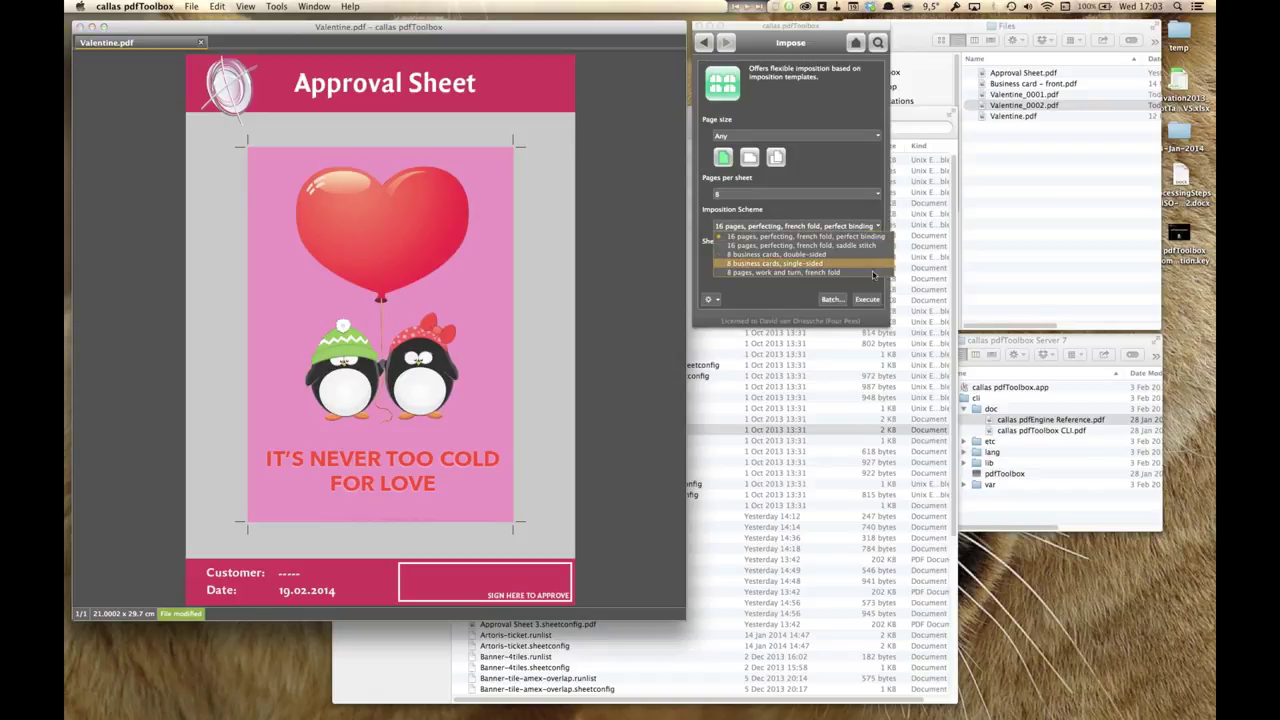
{"action": "left_click", "coordinate": [868, 211]}
{"action": "left_click", "coordinate": [878, 196]}
{"action": "left_click", "coordinate": [878, 205]}
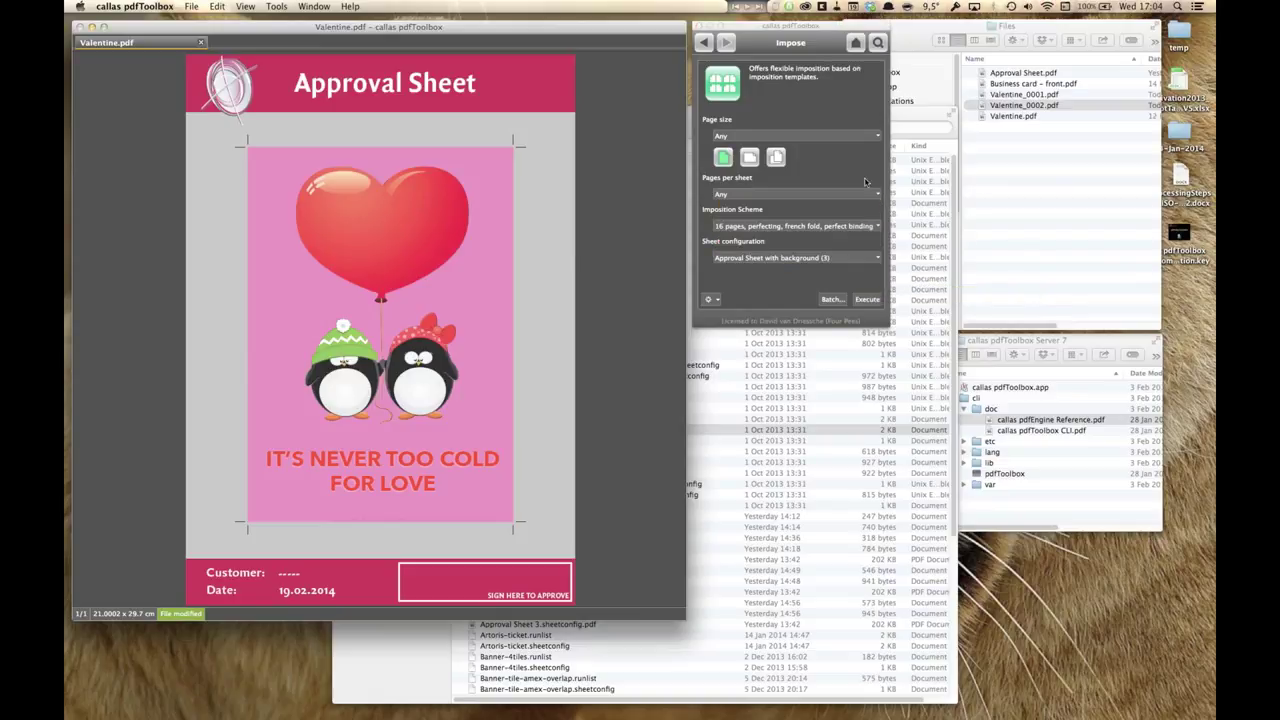
Filter by page size A4, examine the imposition schemes and sheet configurations on offer, and reset the page size to Any.
{"action": "left_click", "coordinate": [876, 137]}
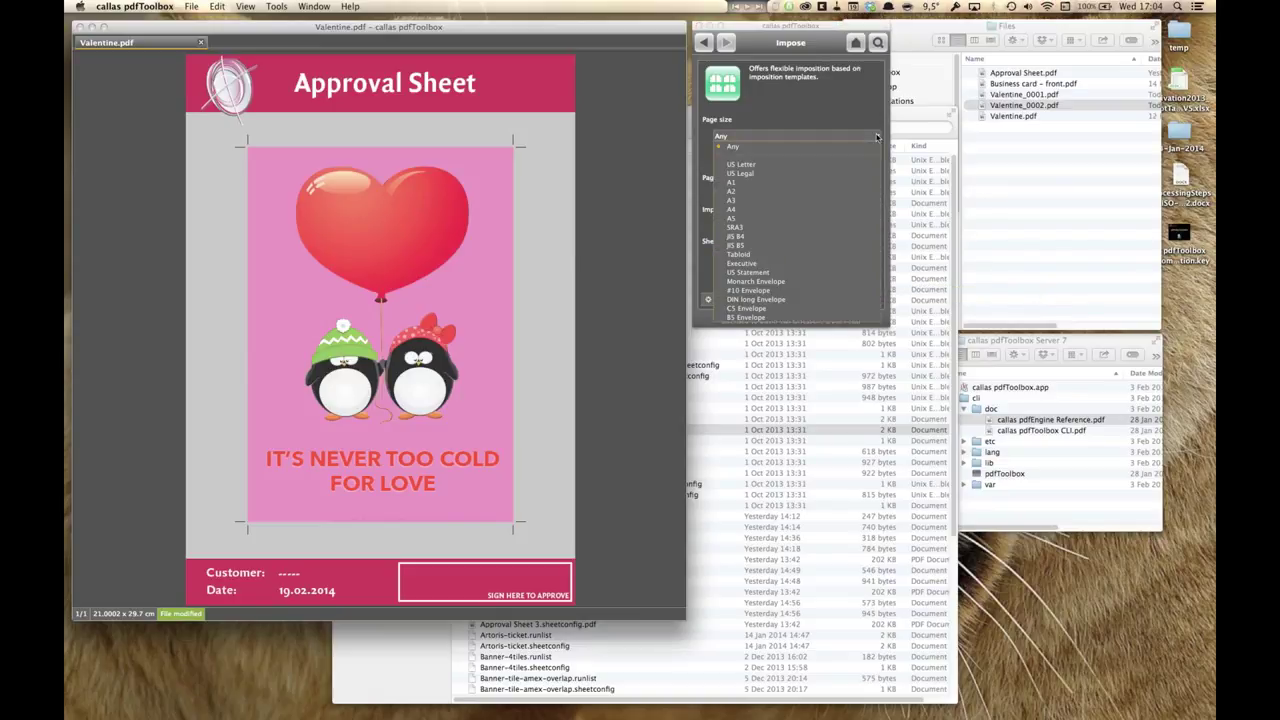
{"action": "left_click", "coordinate": [868, 210]}
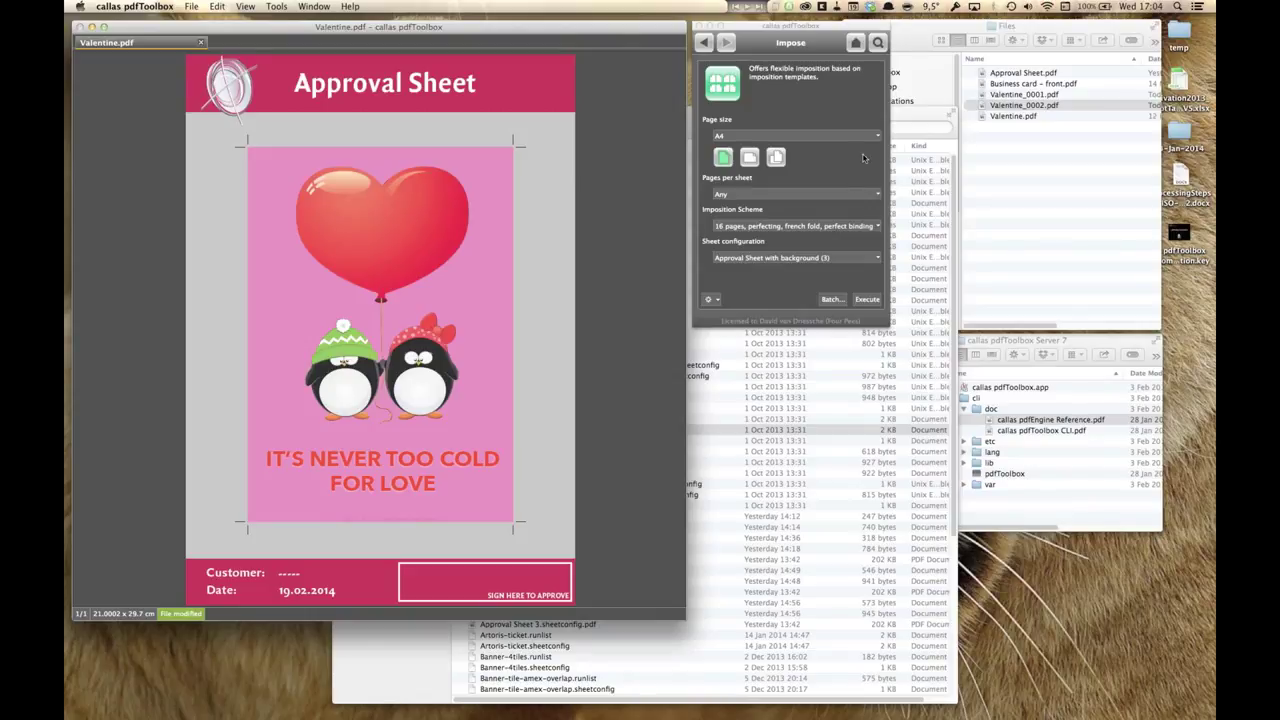
{"action": "left_click", "coordinate": [873, 228]}
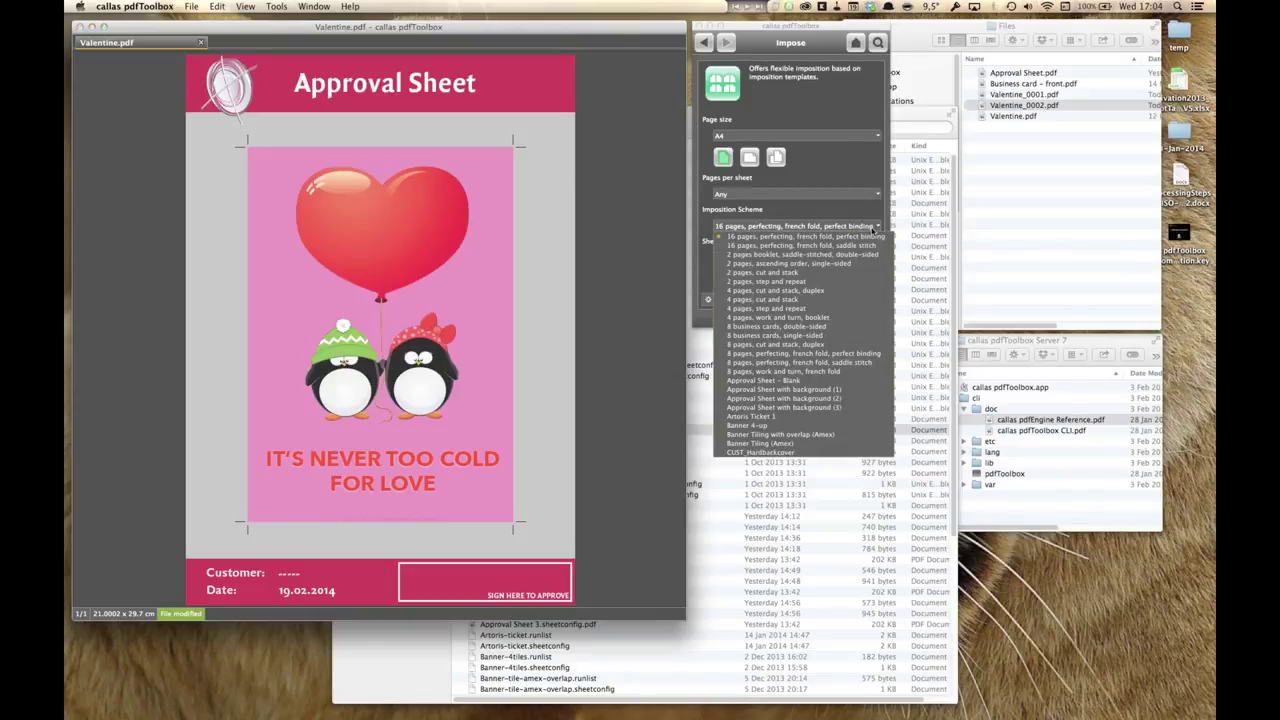
{"action": "left_click", "coordinate": [840, 204]}
{"action": "left_click", "coordinate": [876, 260]}
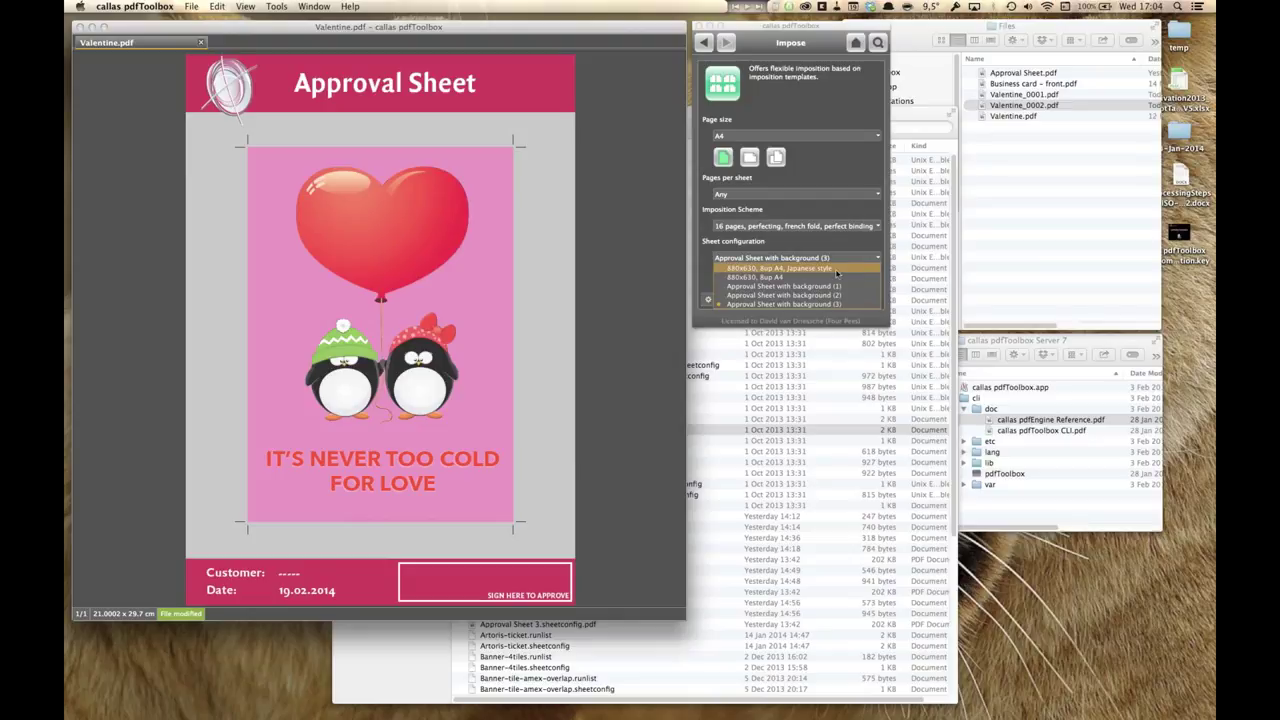
{"action": "left_click", "coordinate": [822, 206]}
{"action": "left_click", "coordinate": [796, 137]}
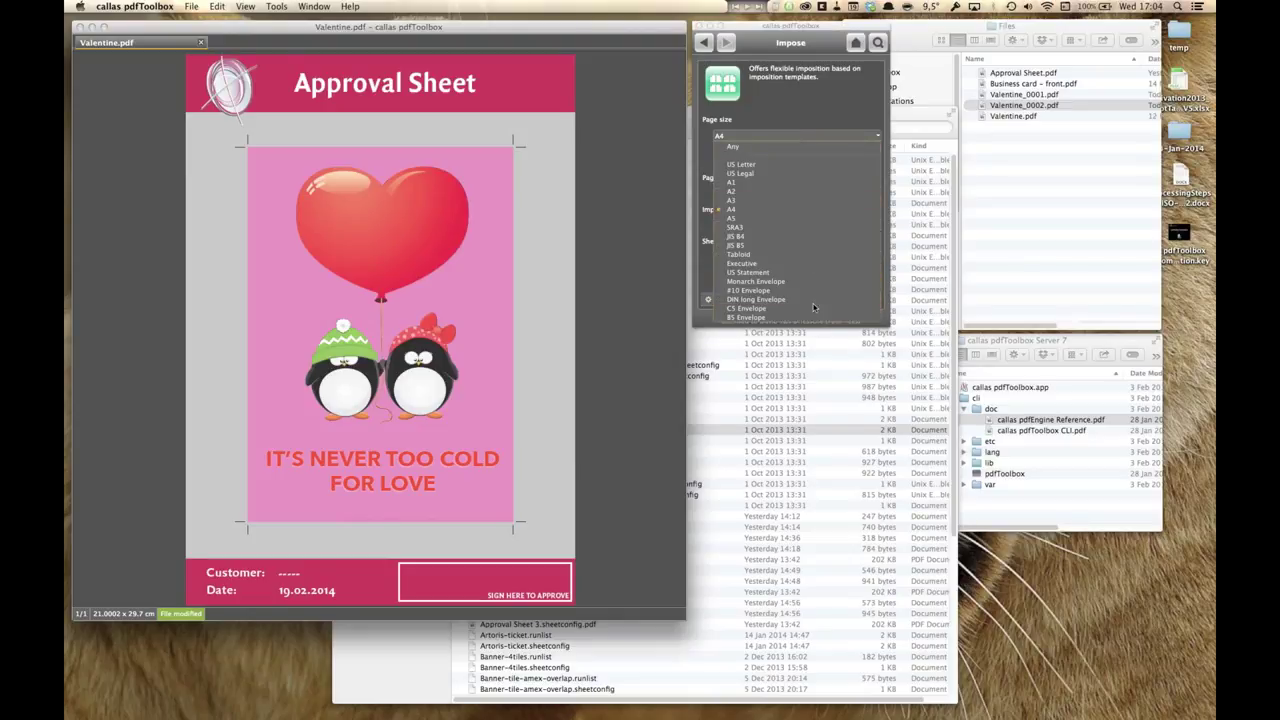
{"action": "left_click", "coordinate": [788, 147]}
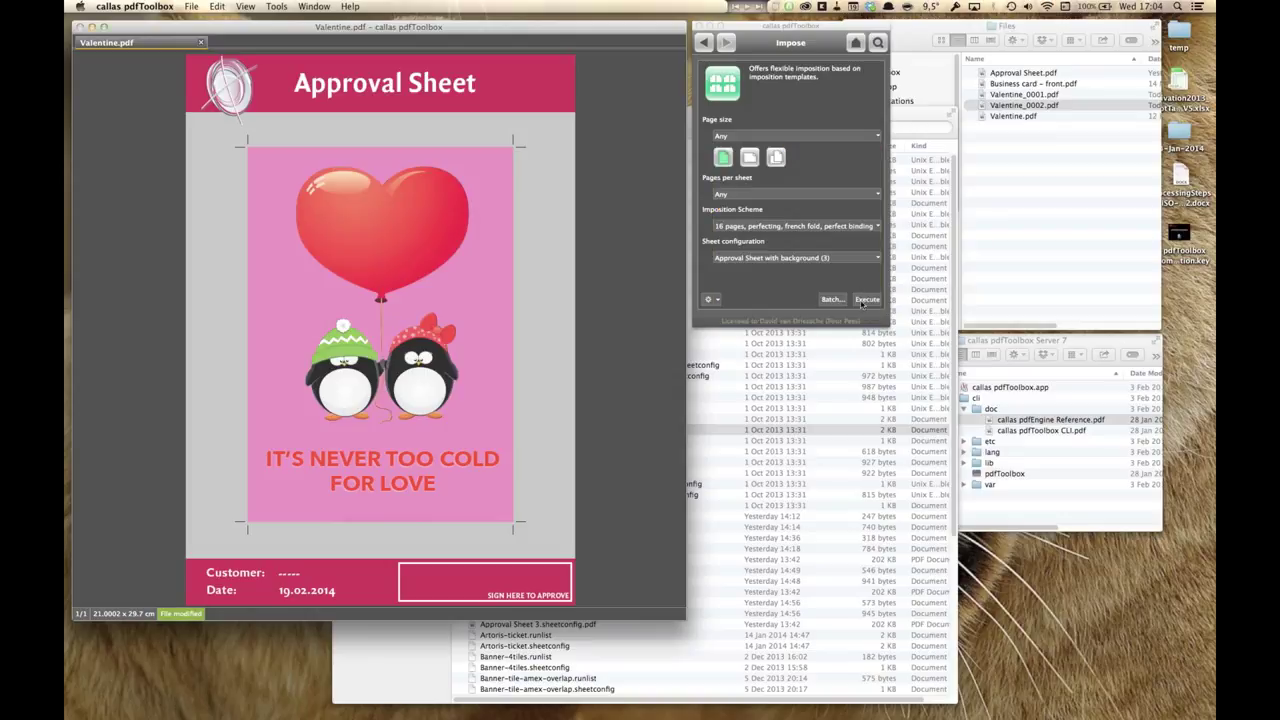
Open the folder with the imposition configs from the Impose action's management options.
{"action": "left_click", "coordinate": [866, 300]}
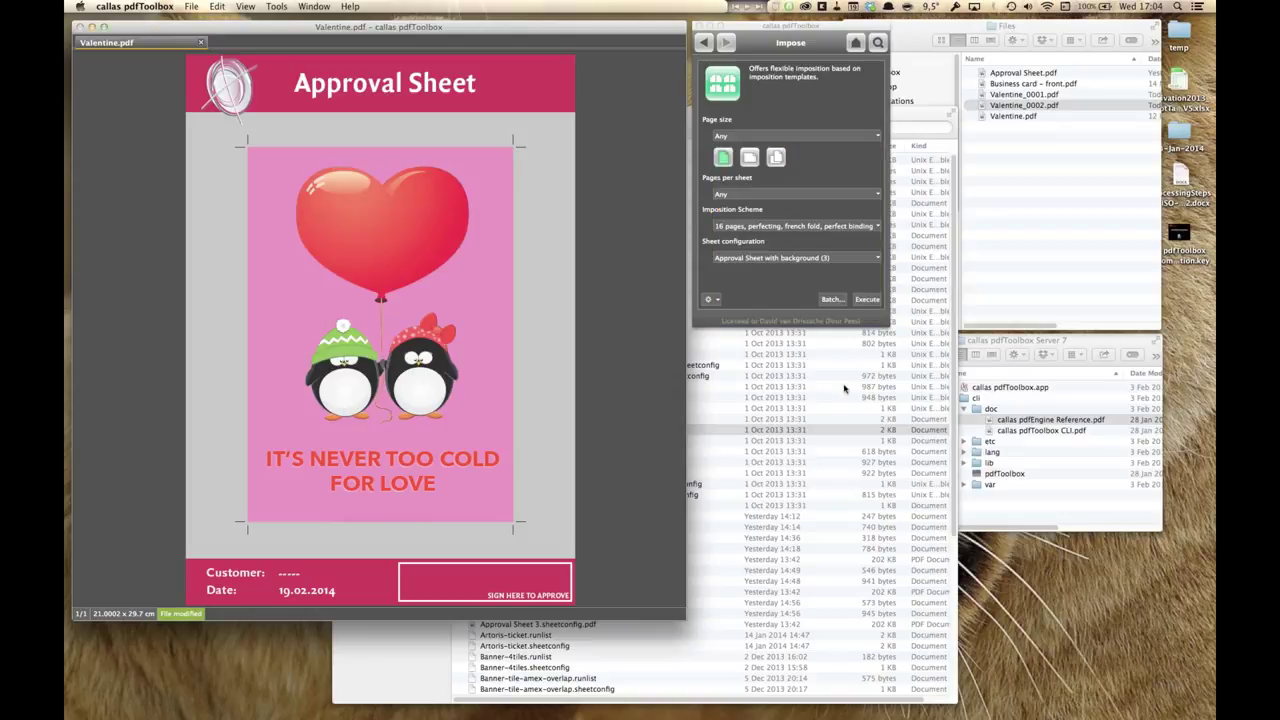
{"action": "left_click", "coordinate": [714, 300]}
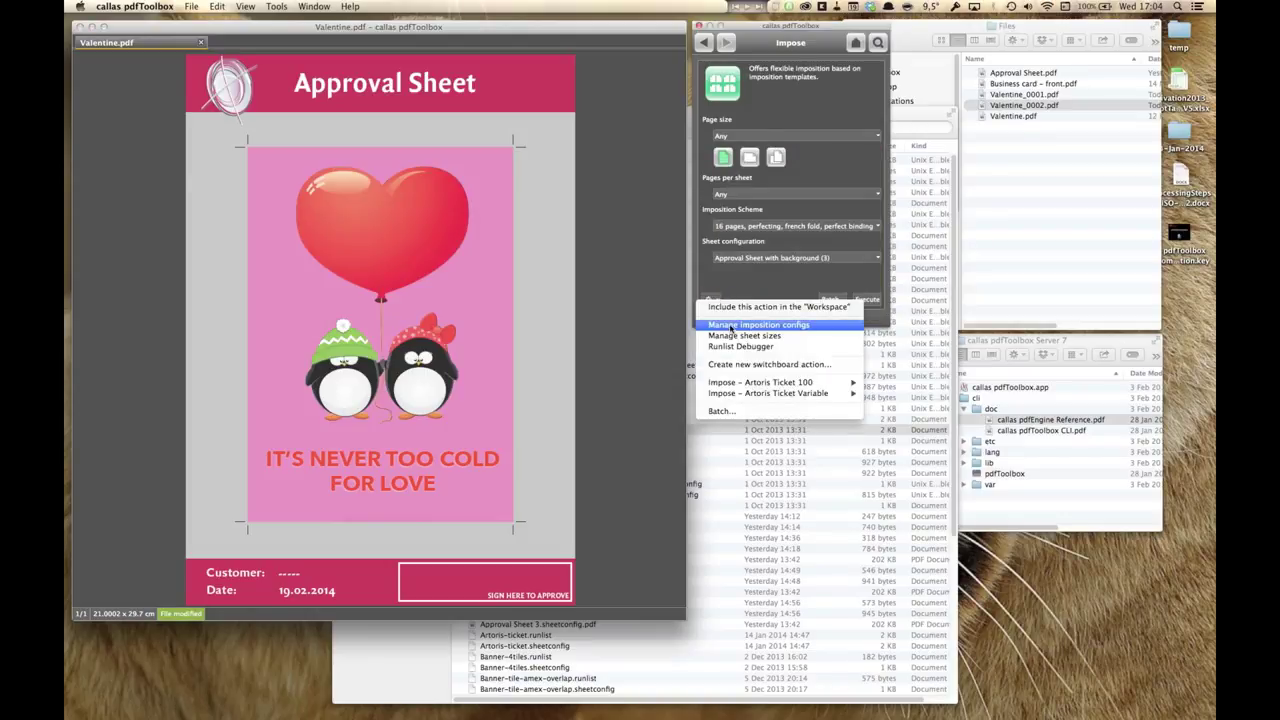
{"action": "left_click", "coordinate": [731, 325]}
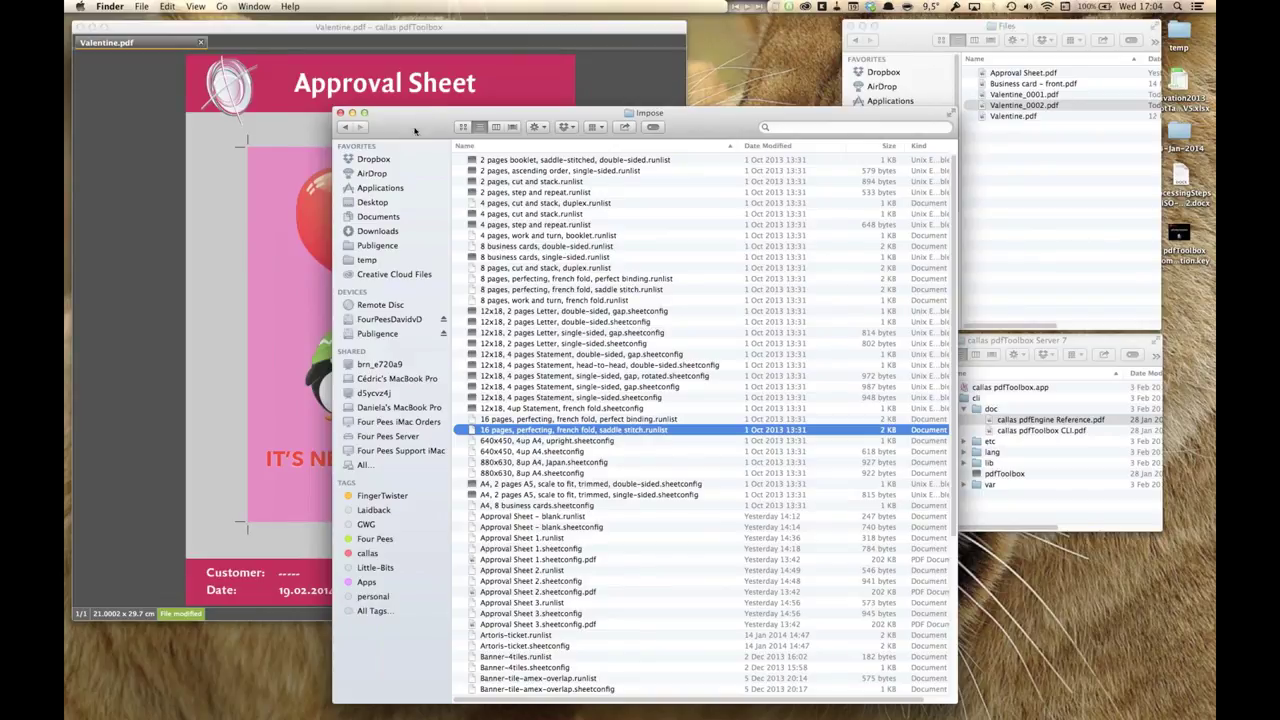
Reposition the Impose folder window and select the 8 pages, perfecting, french fold, perfect binding runlist file.
{"action": "left_click_drag", "start_coordinate": [395, 115], "coordinate": [352, 32]}
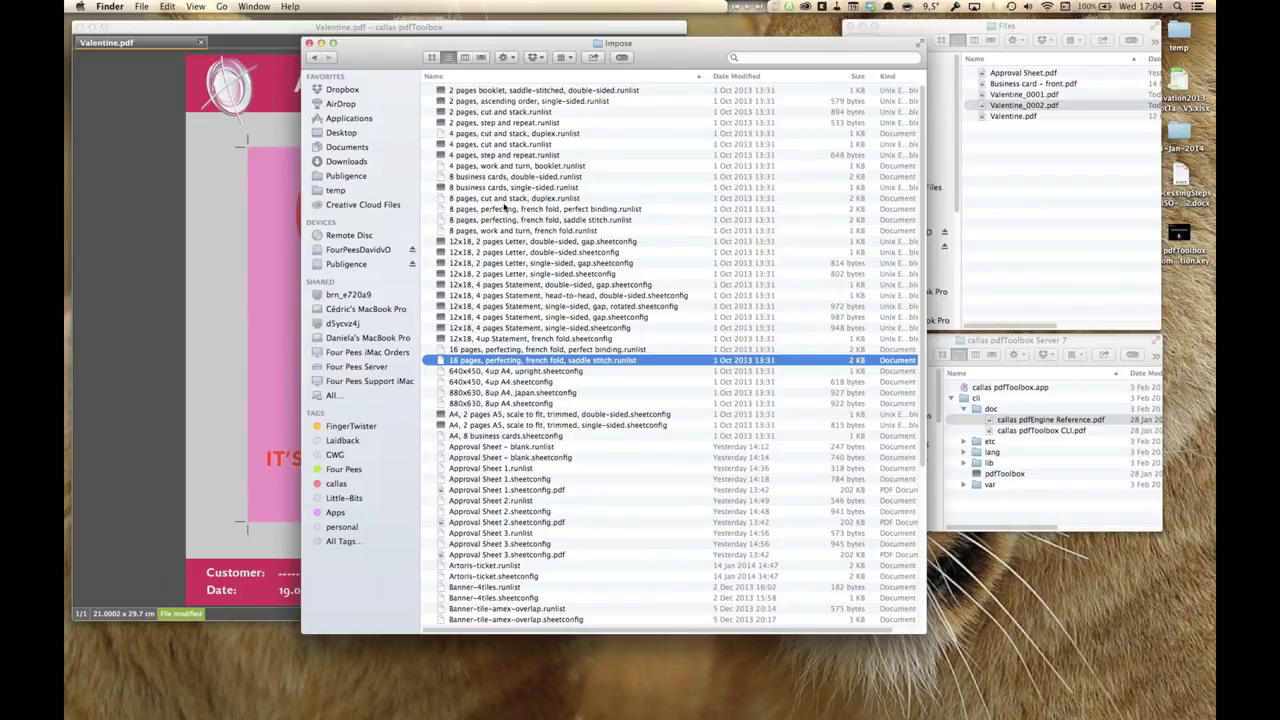
{"action": "left_click", "coordinate": [504, 208]}
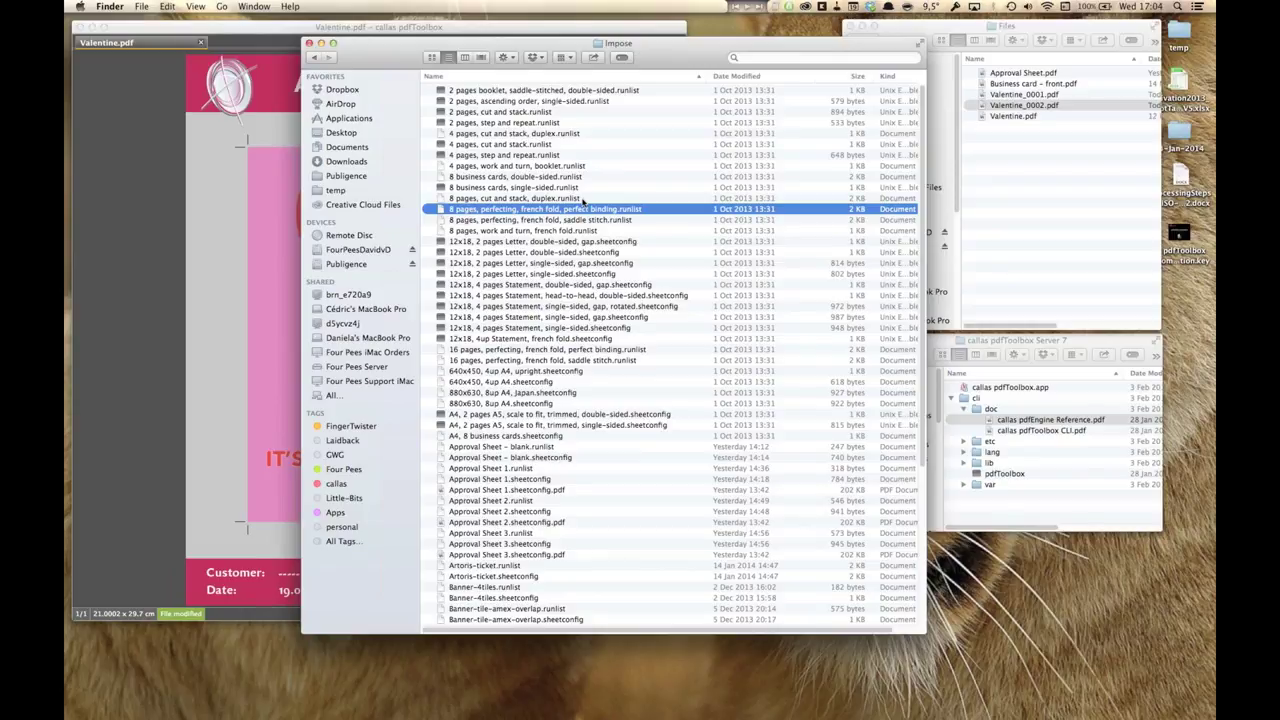
{"action": "left_click", "coordinate": [1024, 438]}
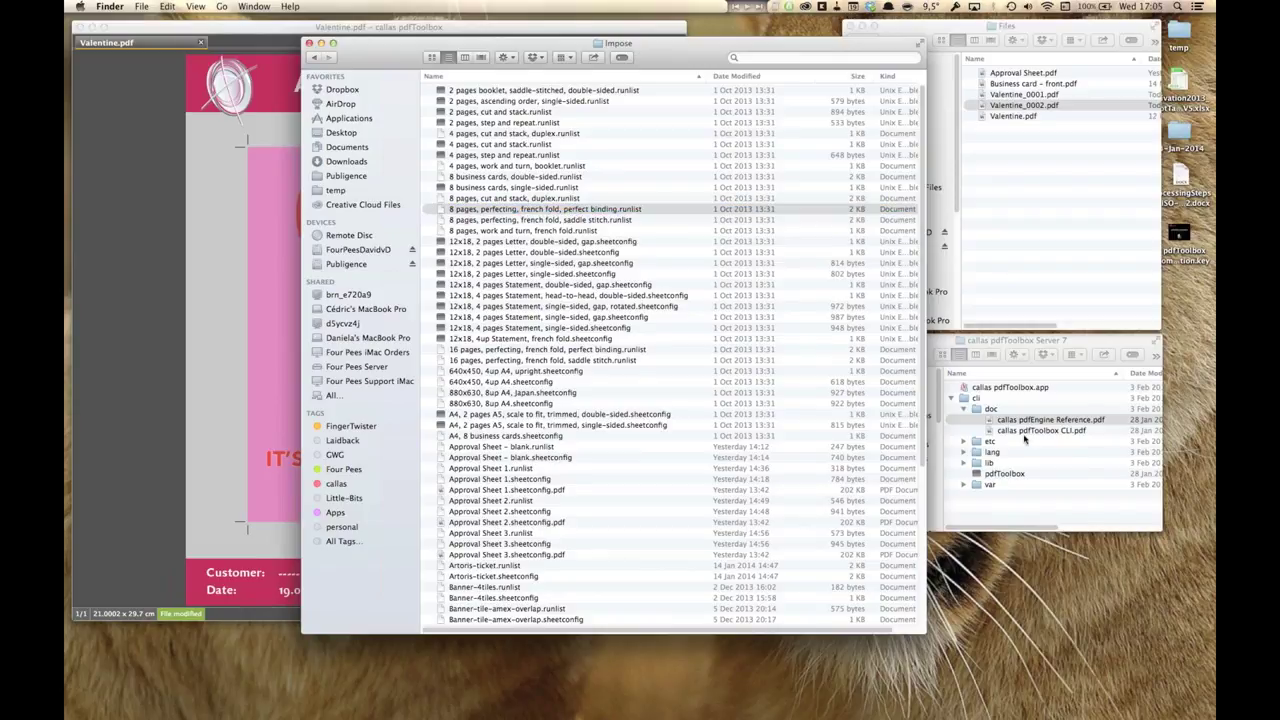
{"action": "left_click", "coordinate": [365, 60]}
{"action": "left_click_drag", "start_coordinate": [365, 60], "coordinate": [366, 101]}
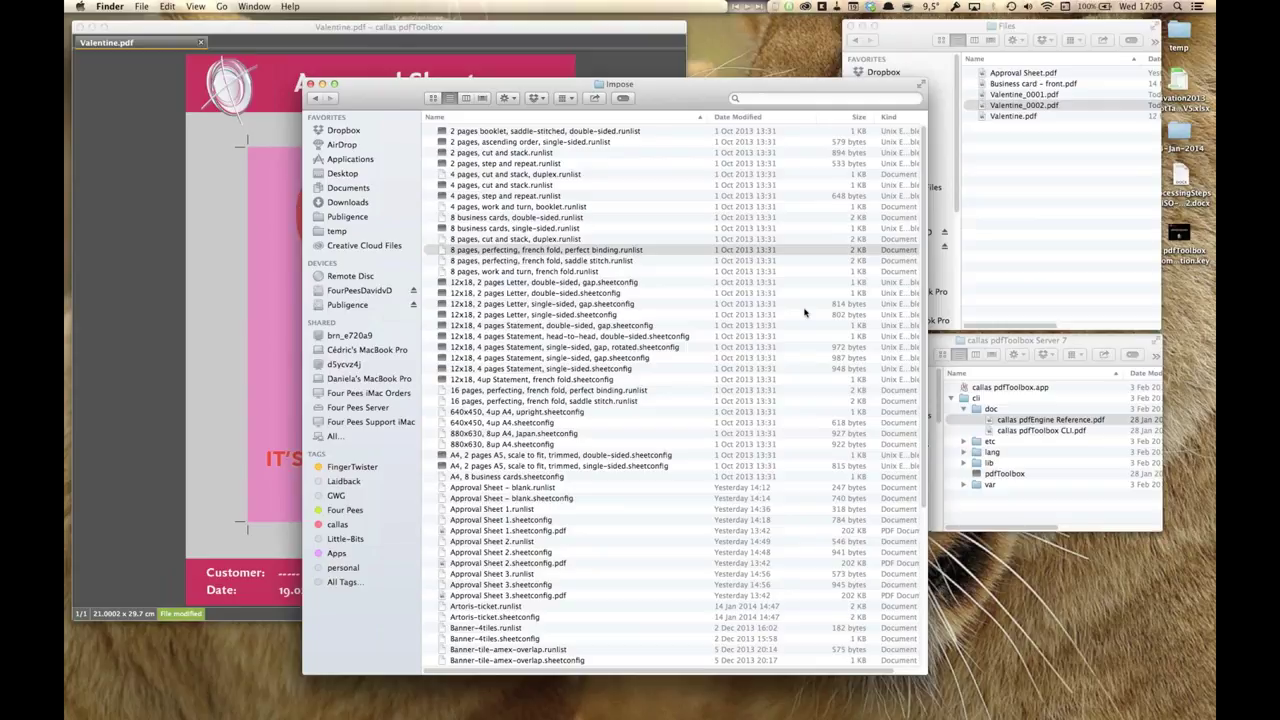
Select the "640x450, 4up A4, upright.sheetconfig" file and switch back to pdfToolbox with the Valentine.pdf document.
{"action": "left_click", "coordinate": [572, 412]}
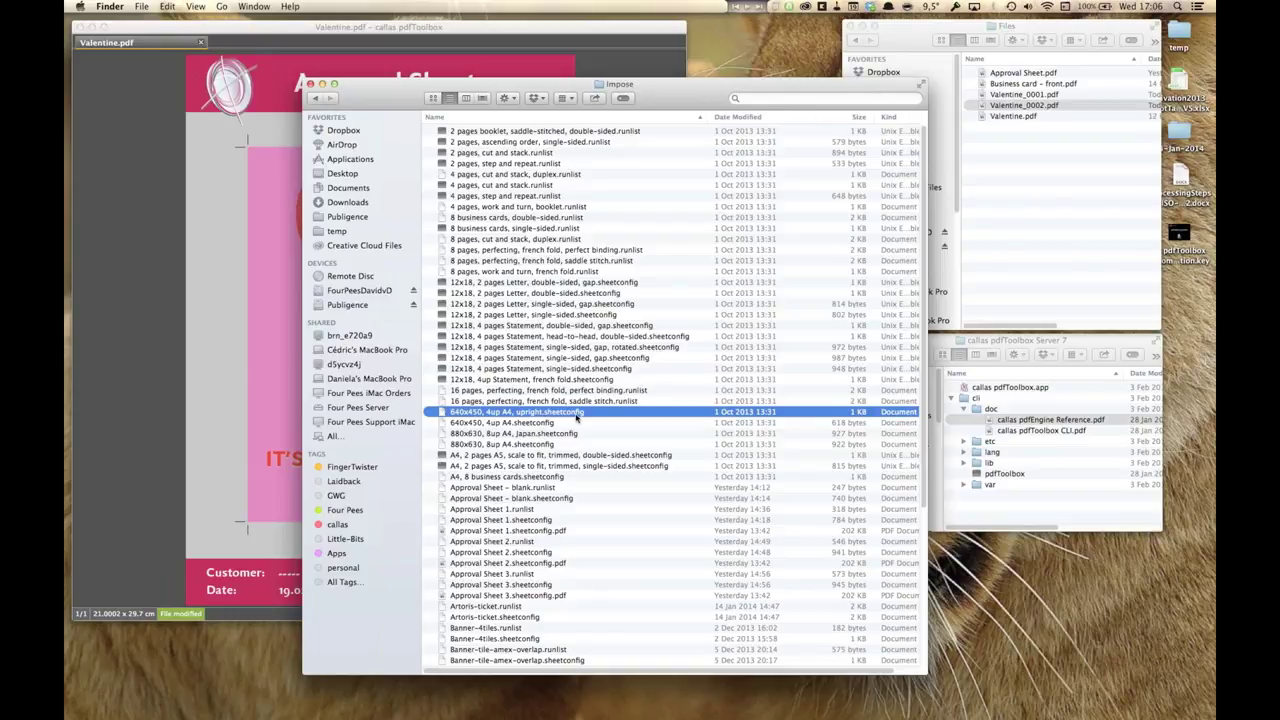
{"action": "left_click", "coordinate": [1211, 380]}
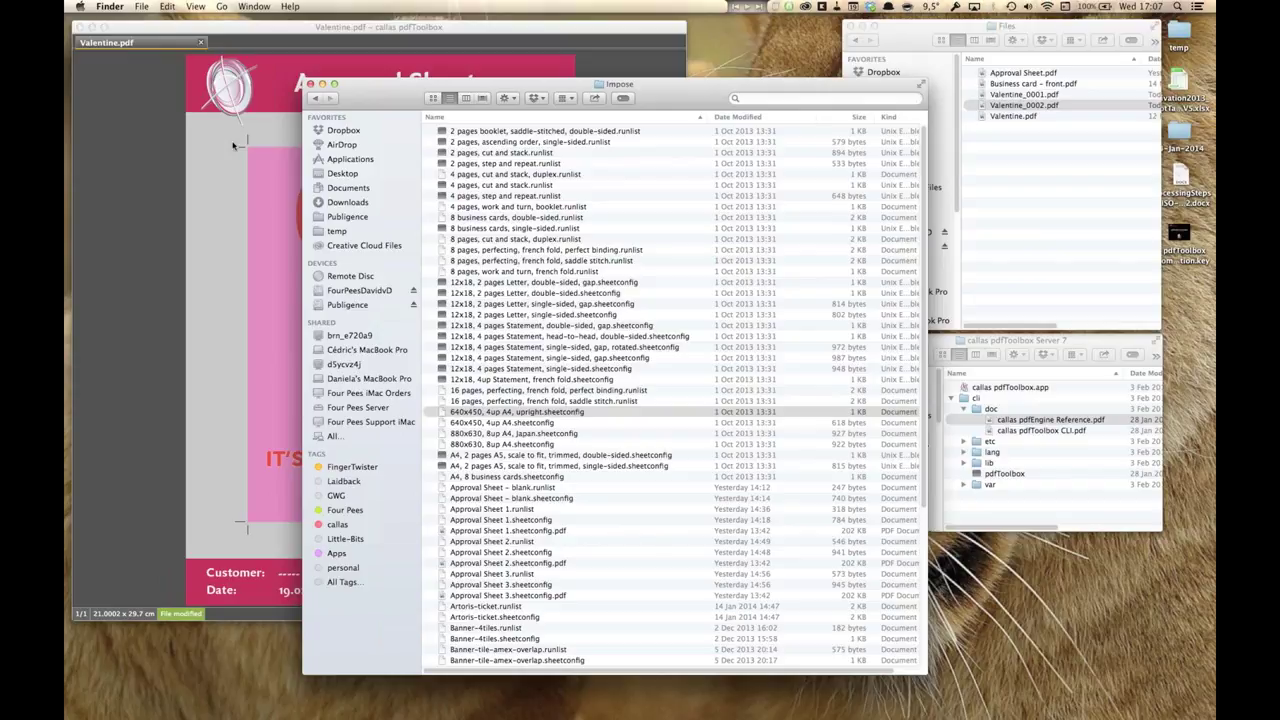
{"action": "left_click", "coordinate": [380, 50]}
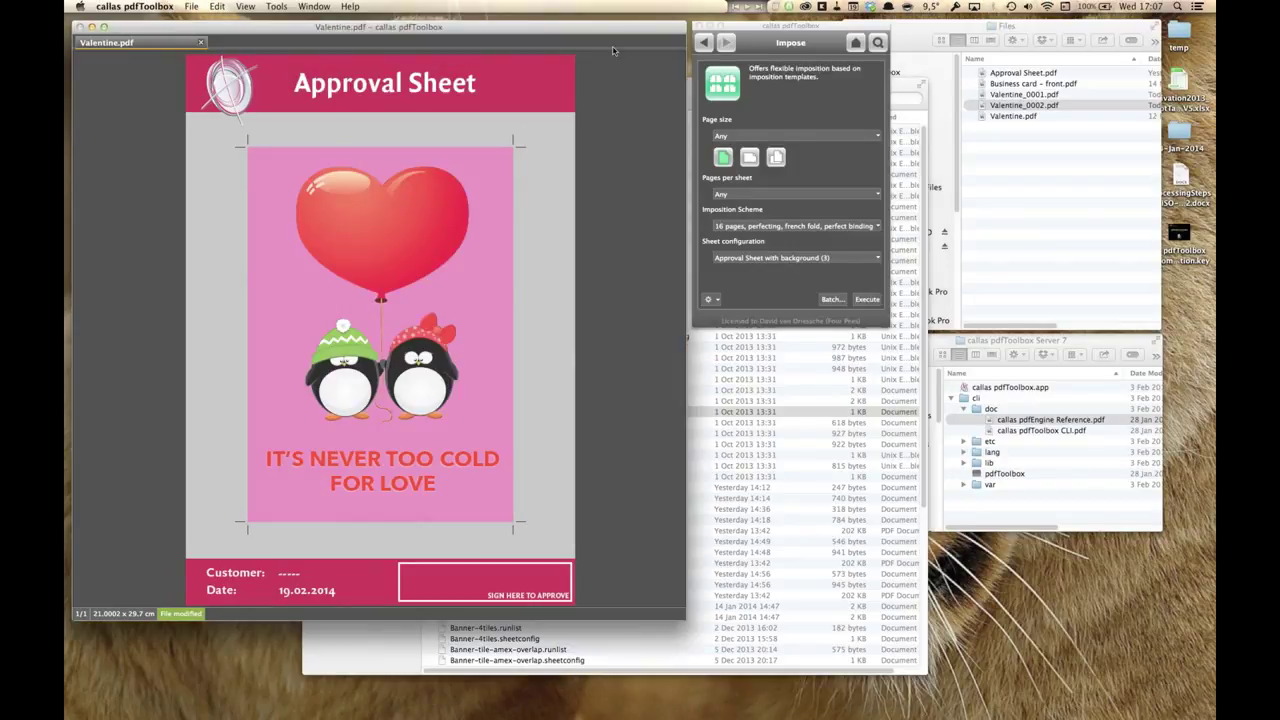